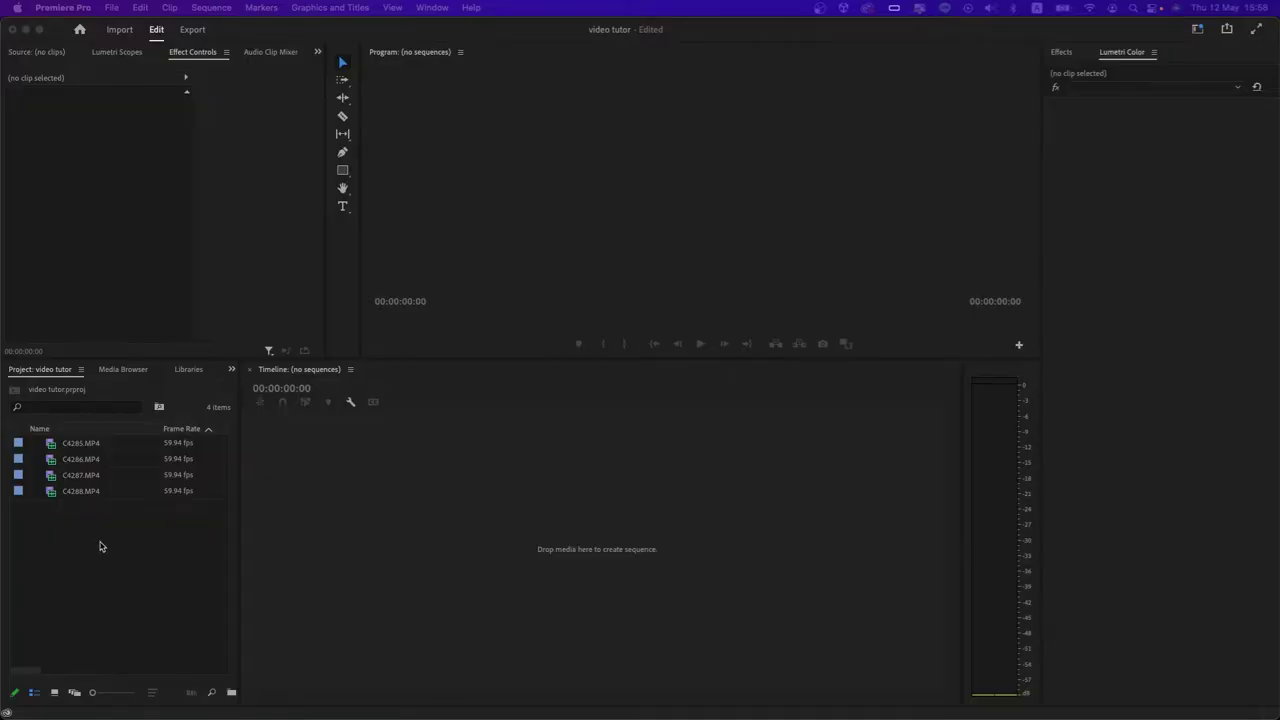
Create a sequence named C4285 from C4285.MP4 and review its Sequence Settings, leaving them unchanged.
left_click(98, 523)
left_click(88, 448)
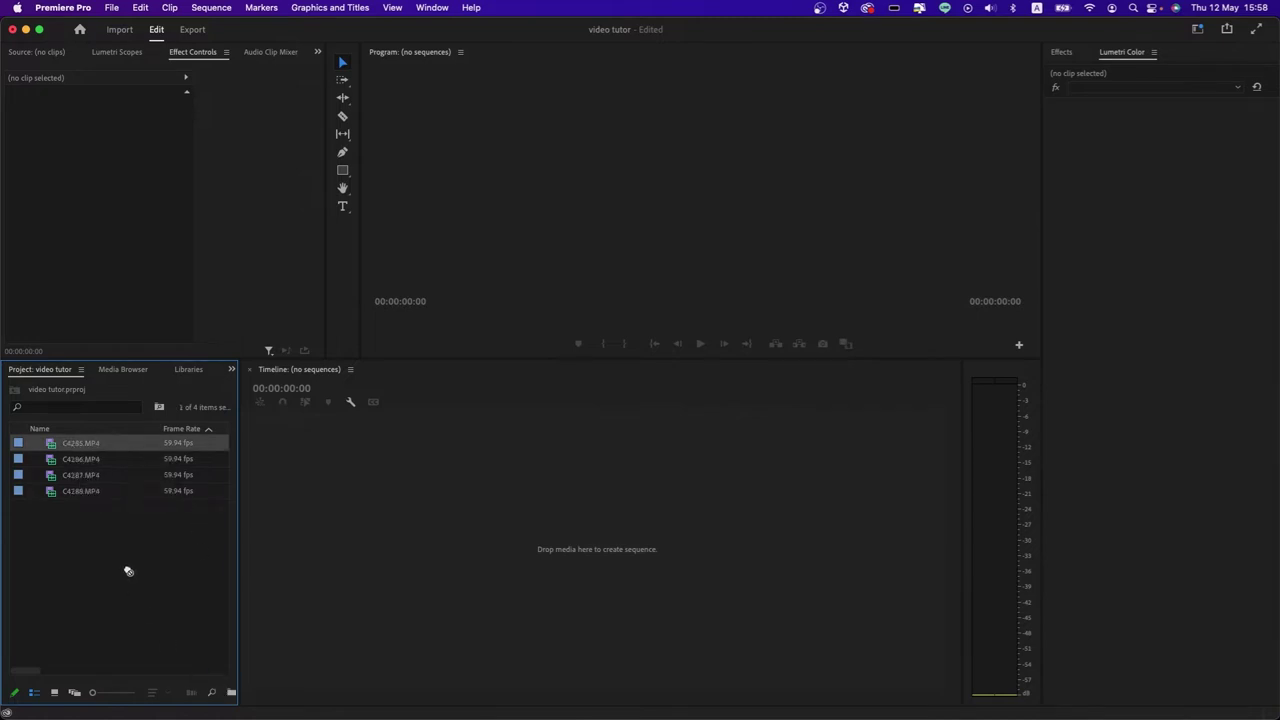
left_click_drag(239, 577, 305, 577)
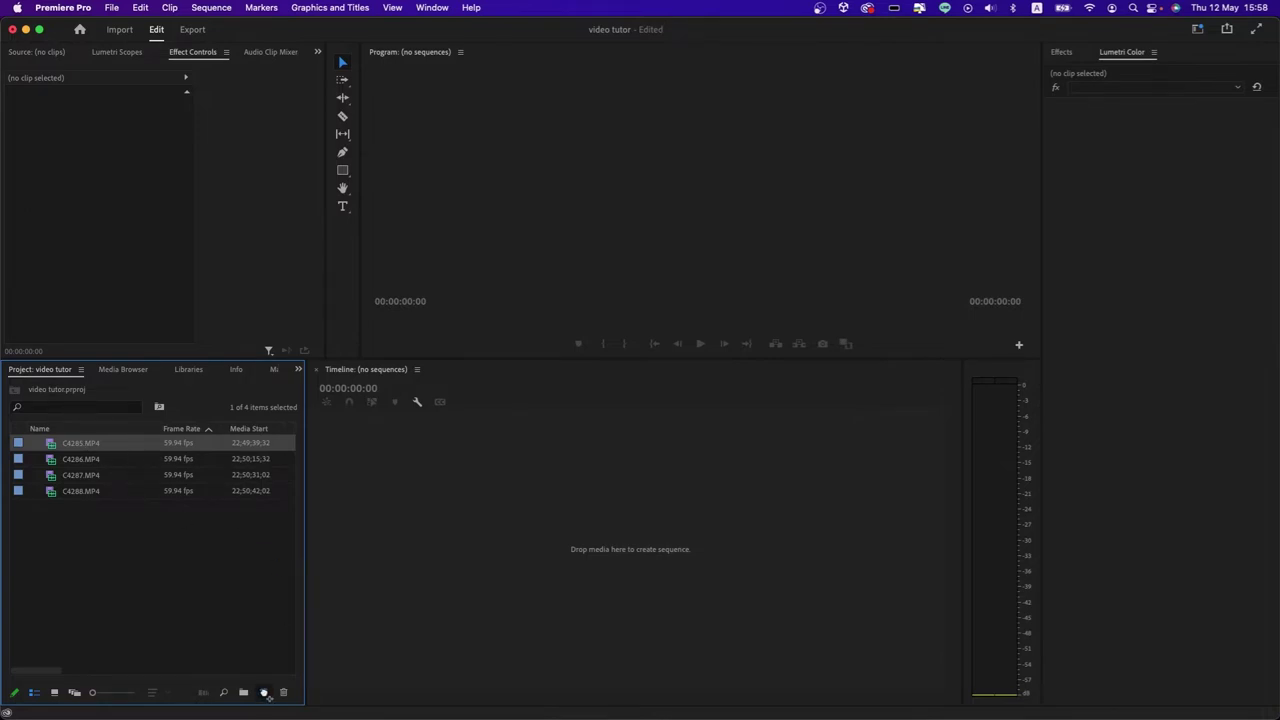
left_click_drag(266, 695, 266, 695)
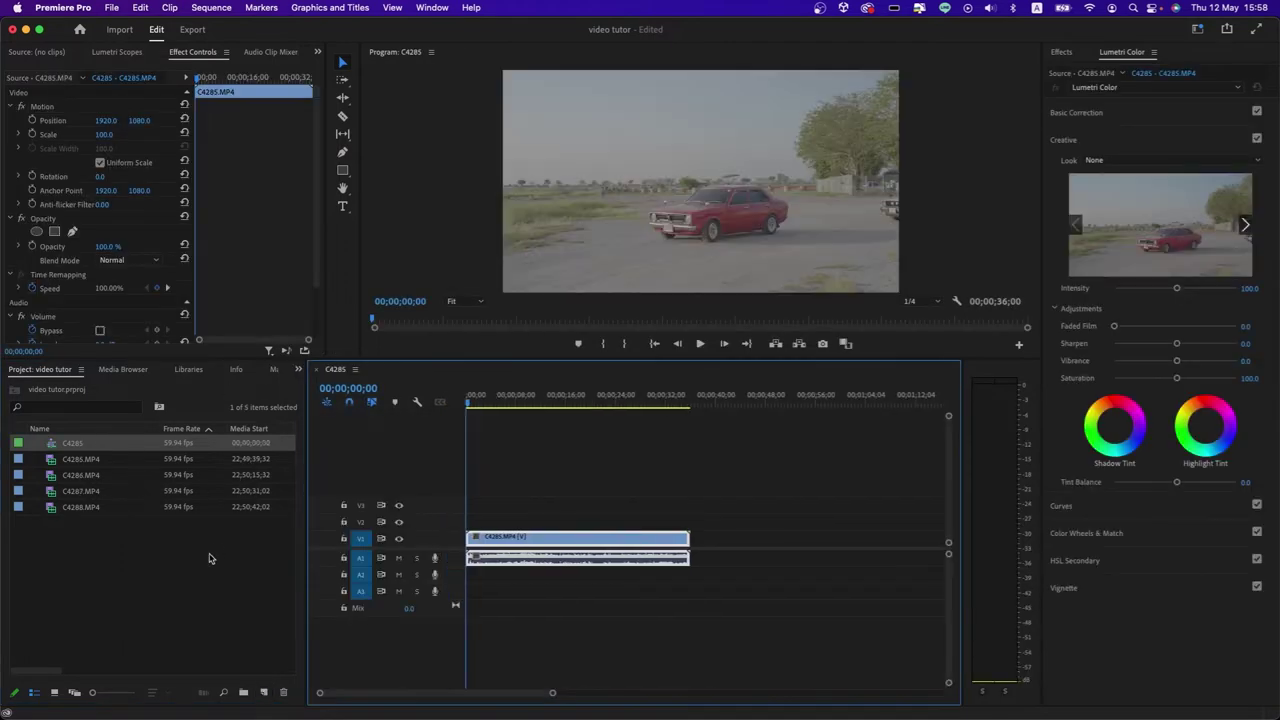
left_click(533, 399)
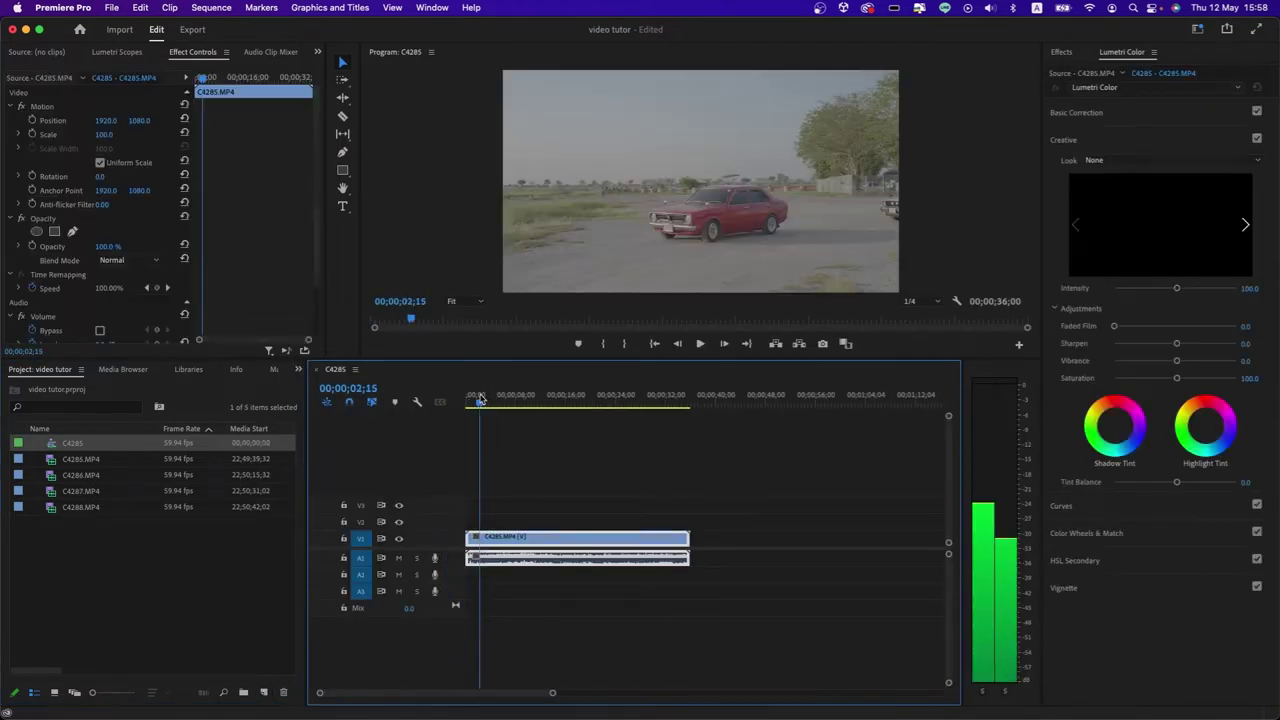
left_click_drag(533, 399, 488, 399)
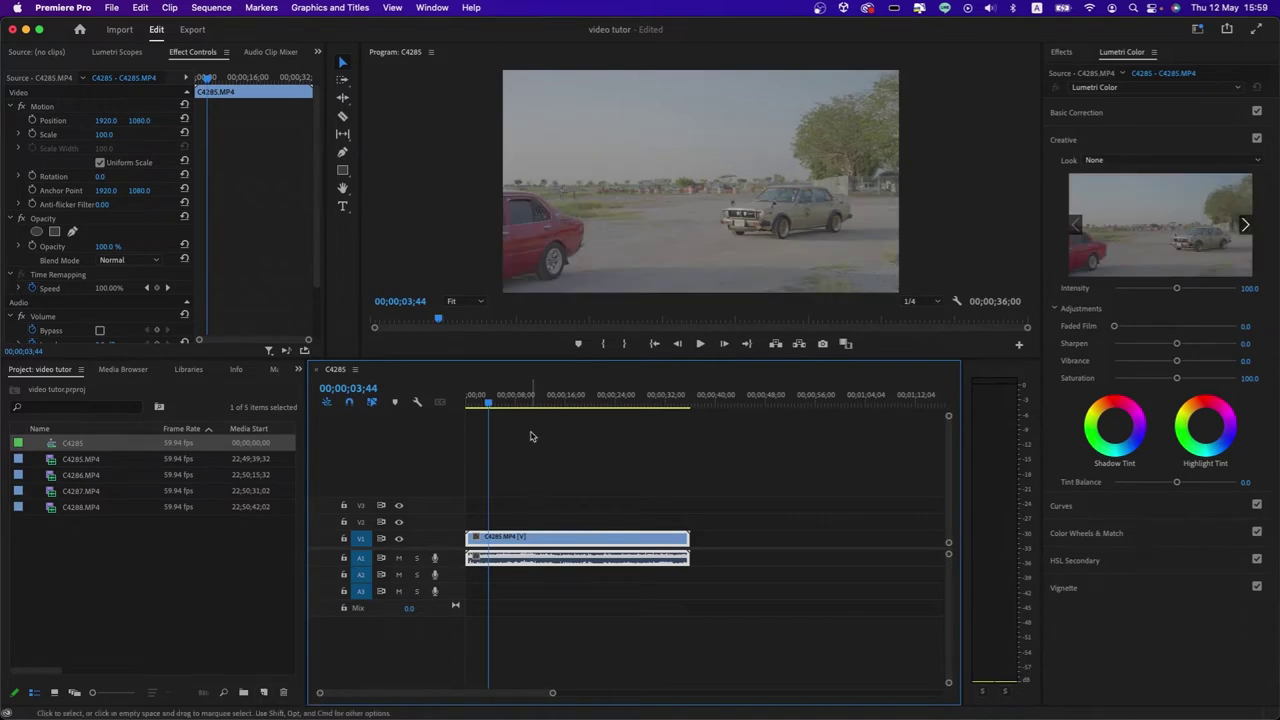
left_click(228, 8)
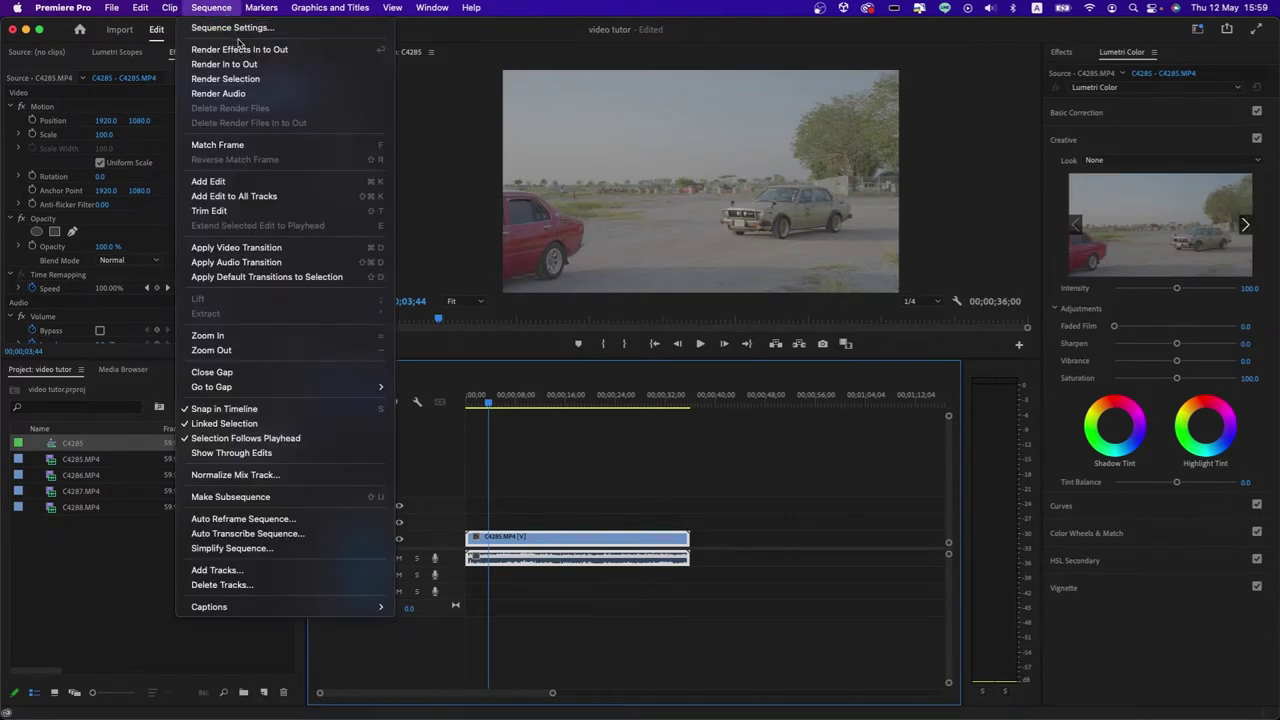
left_click(241, 30)
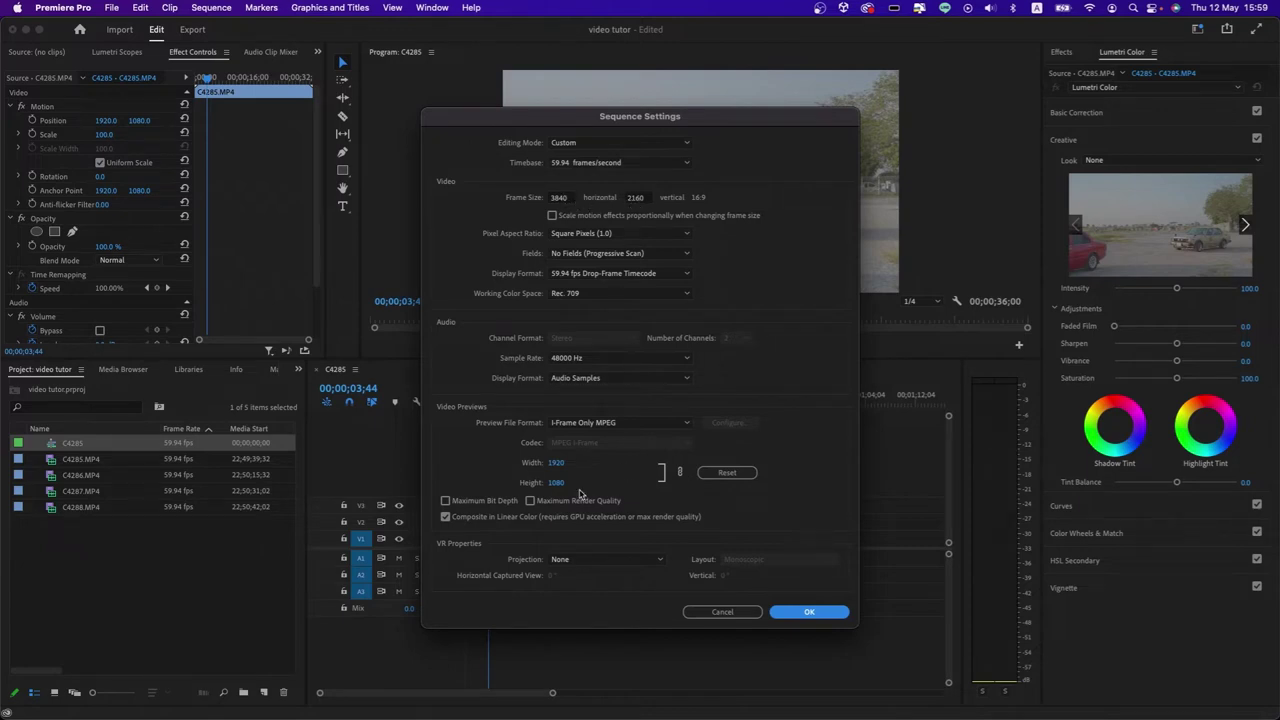
left_click(808, 612)
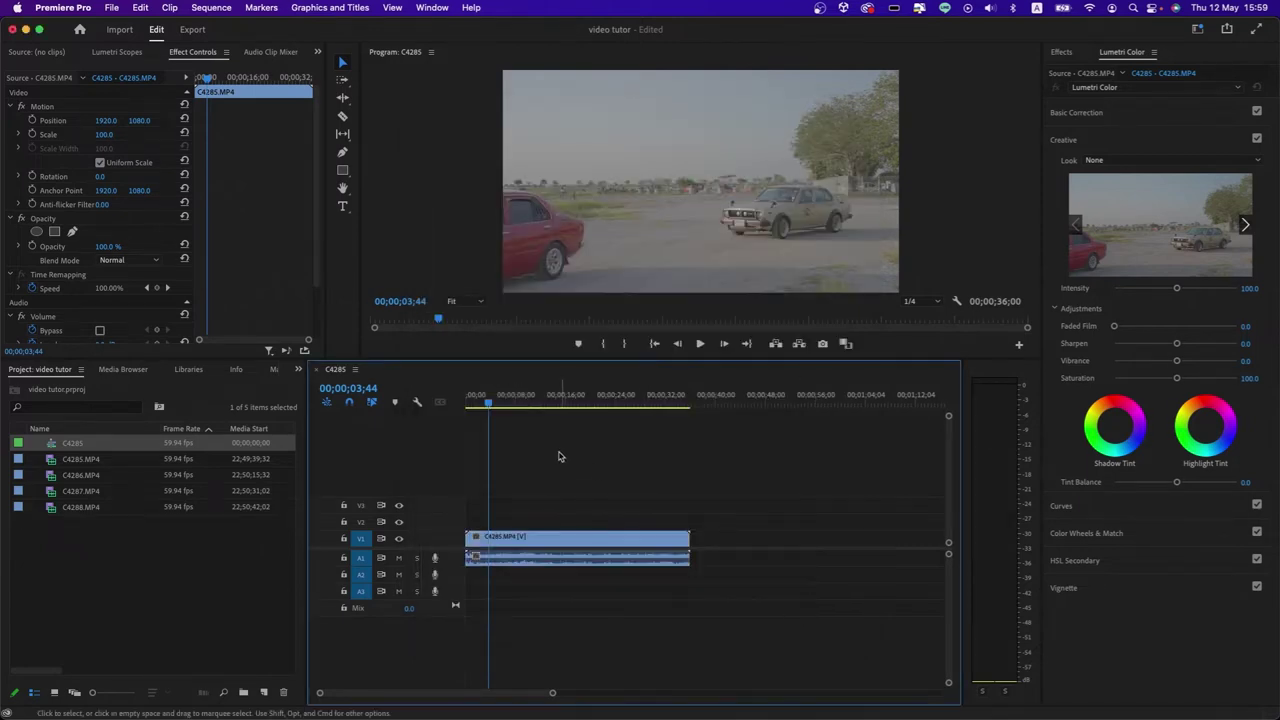
Append clips C4286–C4288.MP4 directly after C4285 on the timeline.
mouse_move(490, 400)
left_mouse_down()
mouse_move(578, 416)
mouse_move(559, 426)
left_mouse_up()
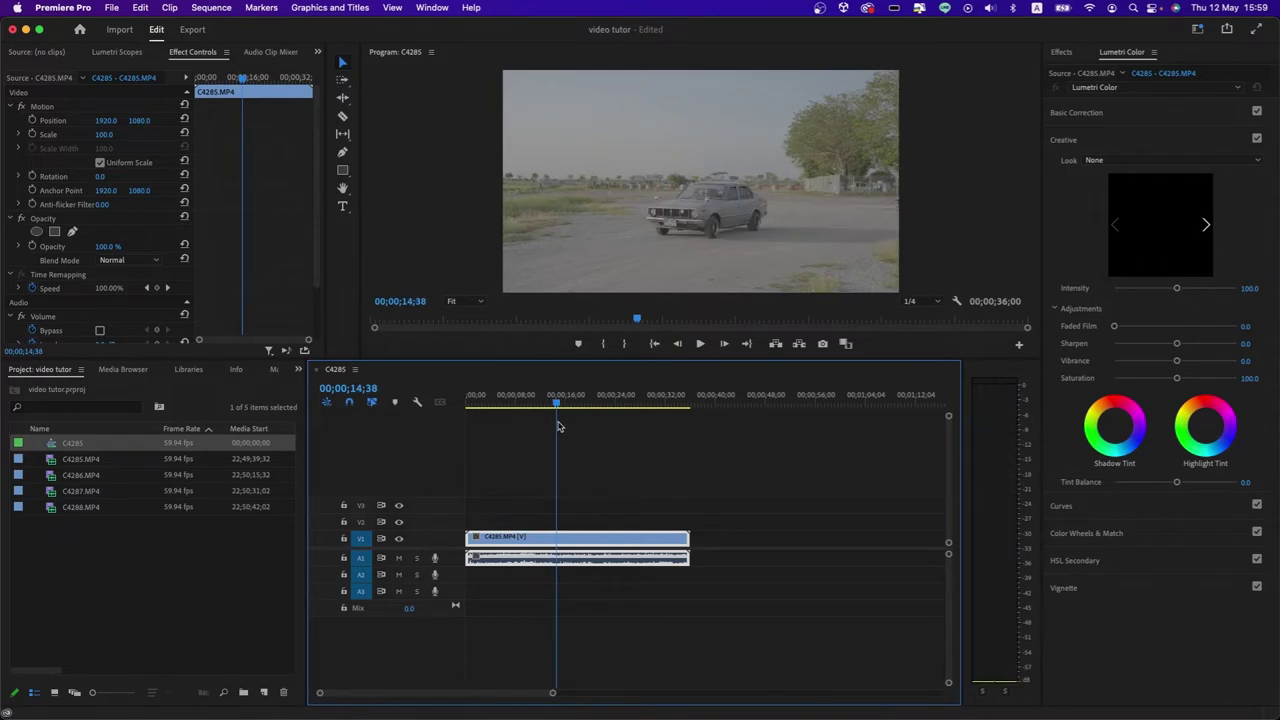
key("Home")
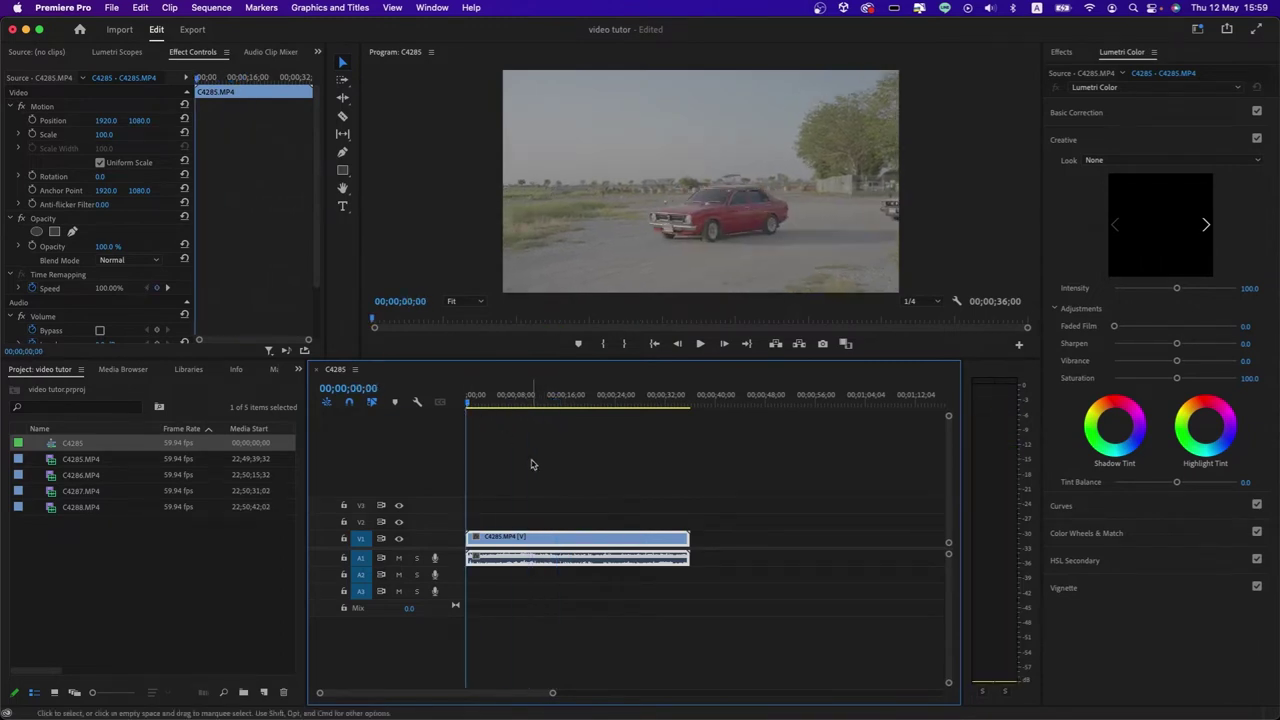
left_click(110, 477)
left_click(98, 508, "shift")
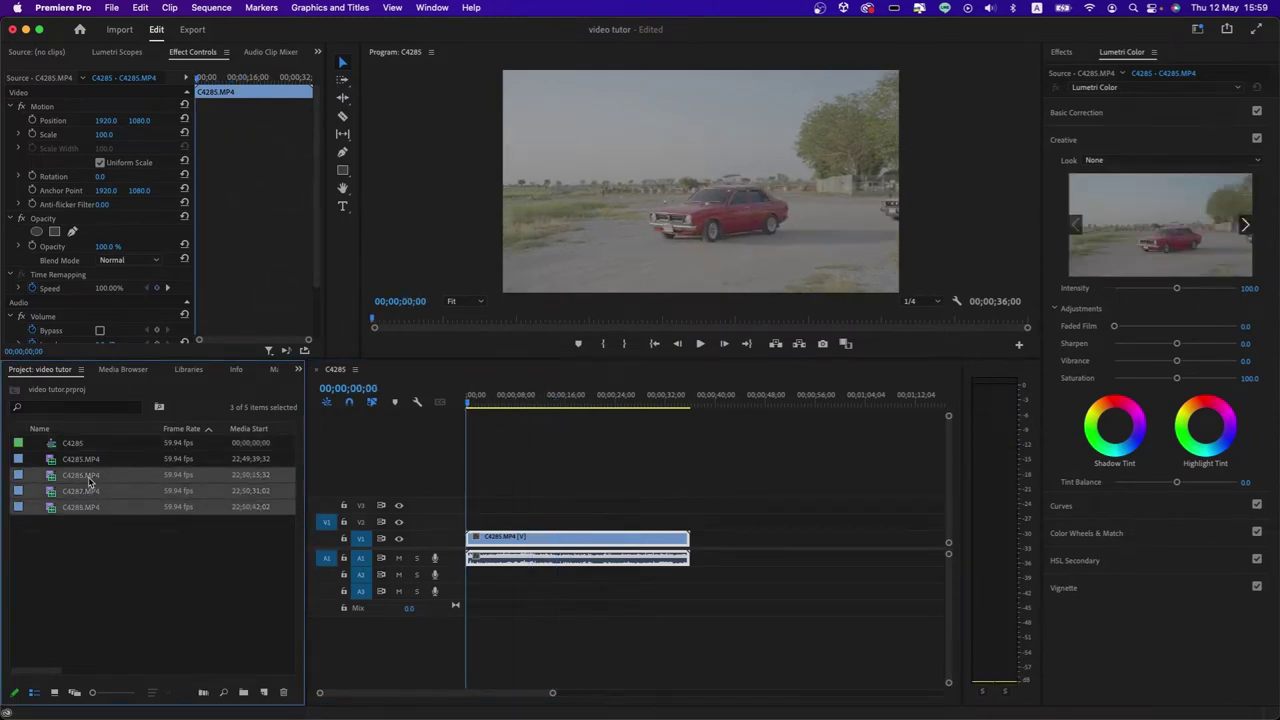
left_click_drag(90, 482, 815, 566)
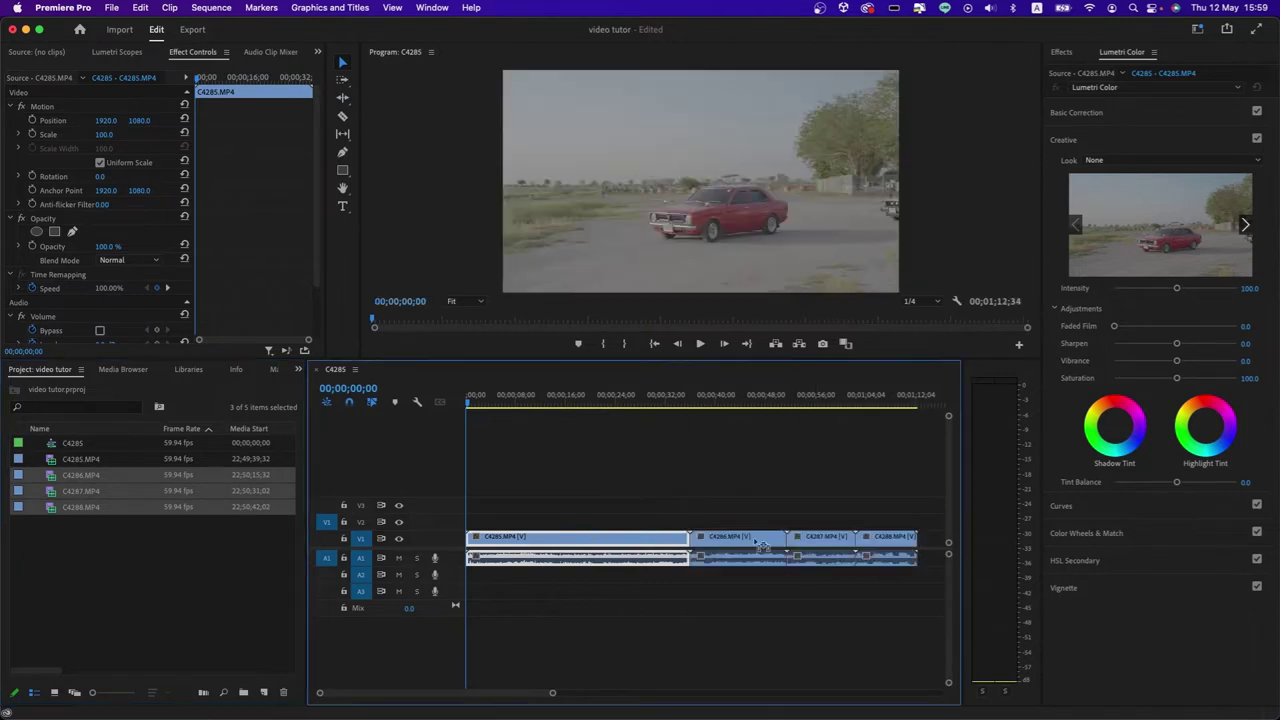
left_click_drag(580, 400, 521, 400)
left_click(557, 432)
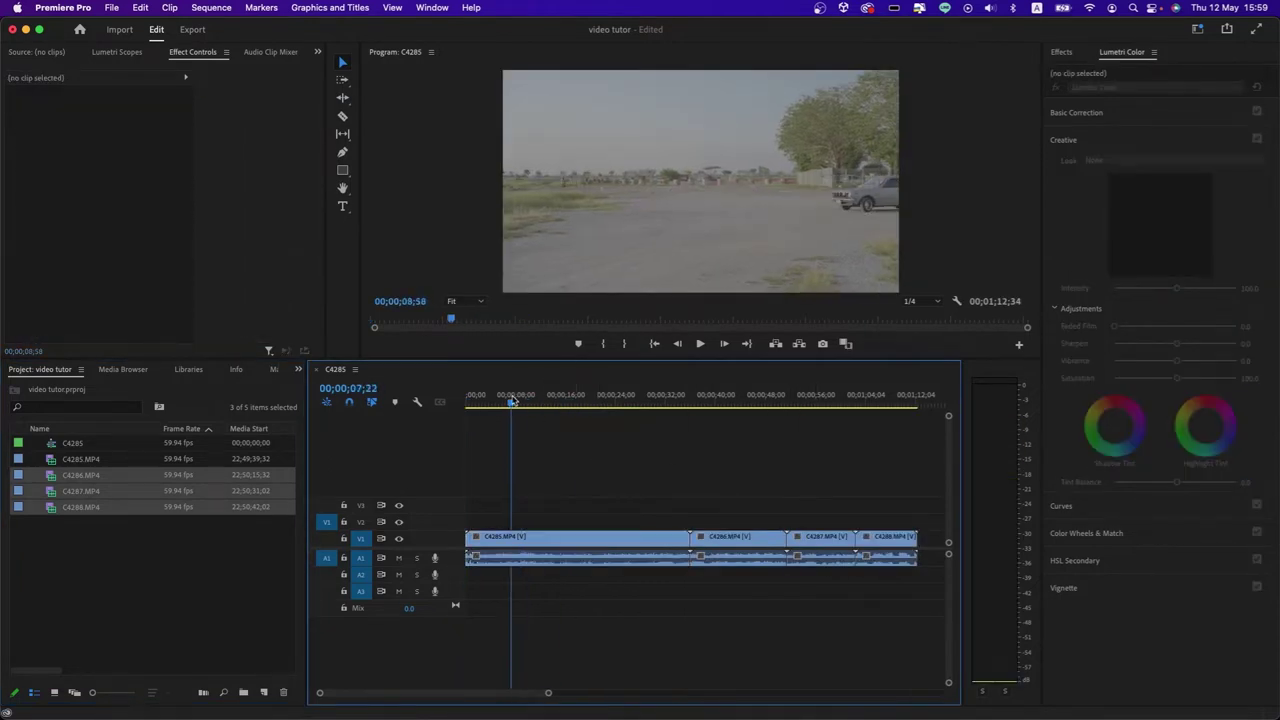
left_click_drag(521, 400, 458, 400)
left_click(506, 449)
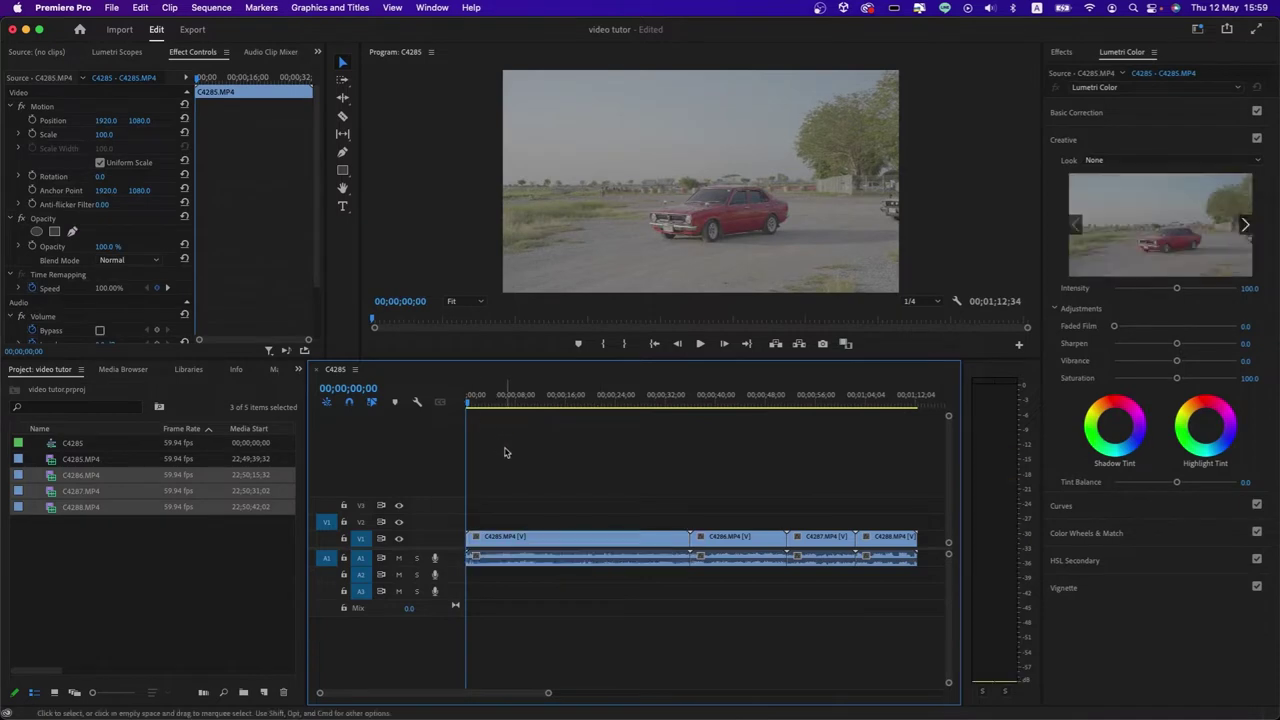
Create a 3840×2160, 59.94 fps adjustment layer on V3 spanning the full 00;01;12;34 sequence.
left_click(252, 614)
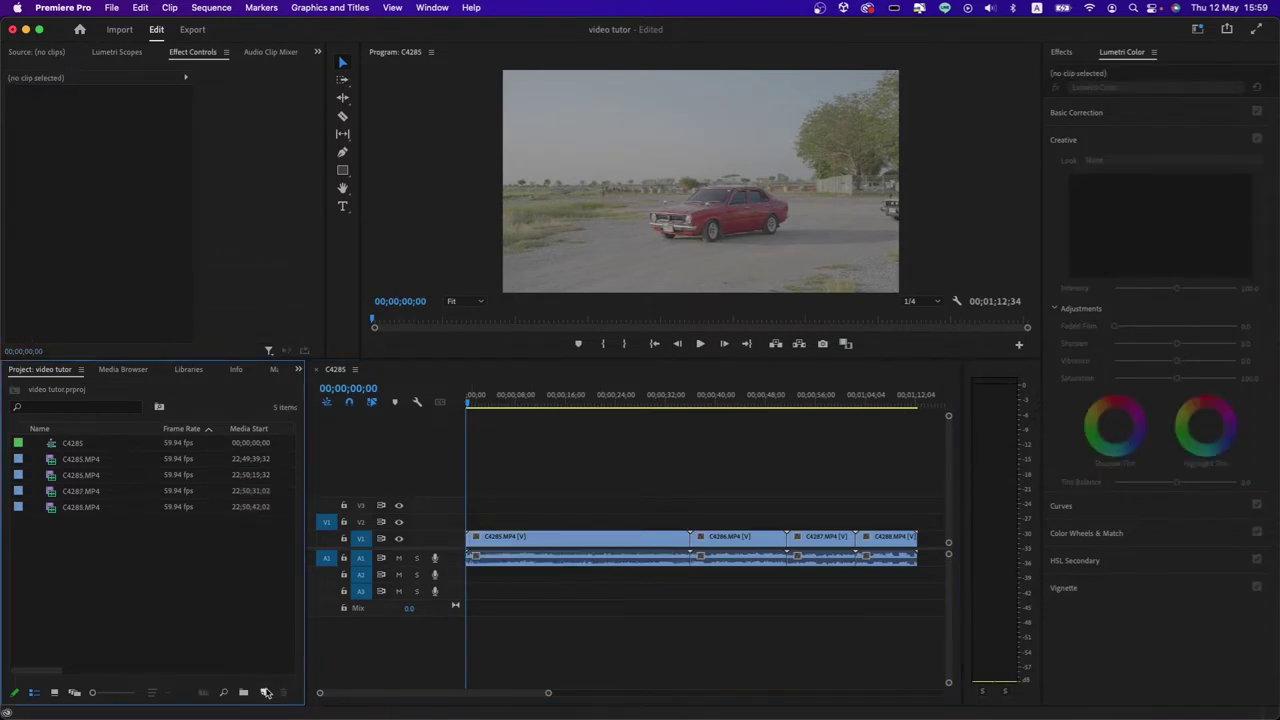
left_click(265, 692)
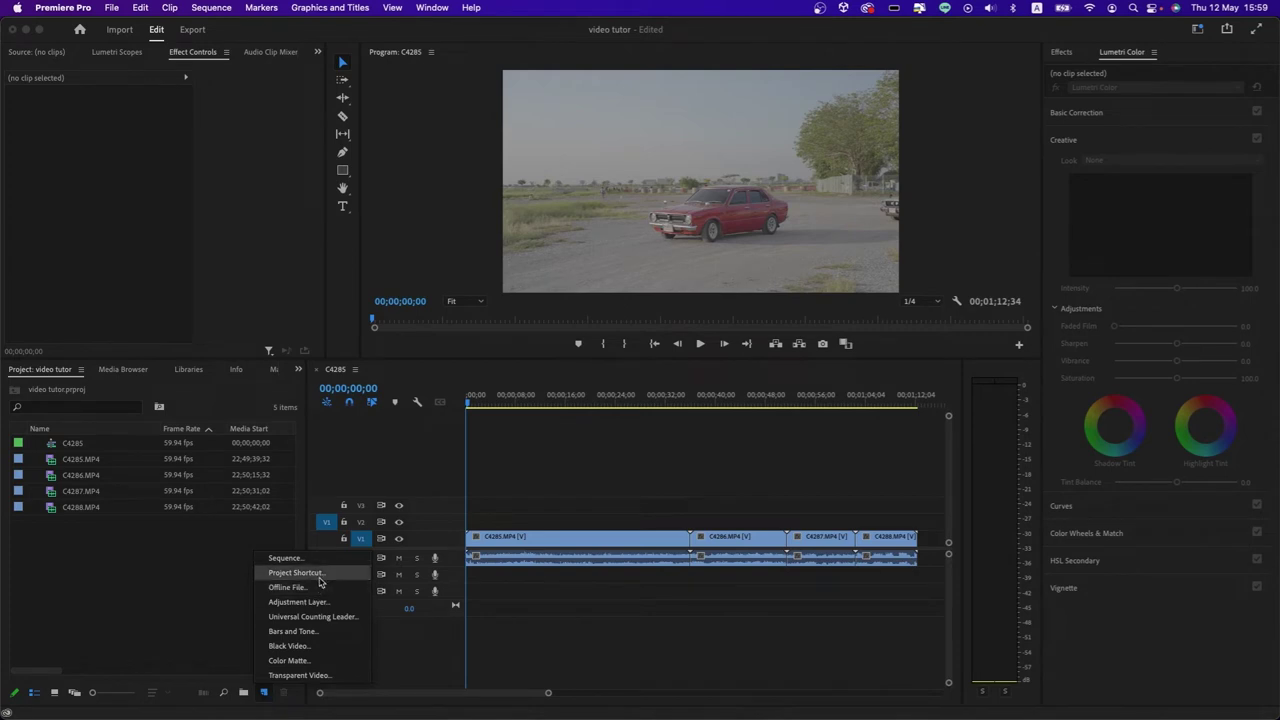
left_click(300, 602)
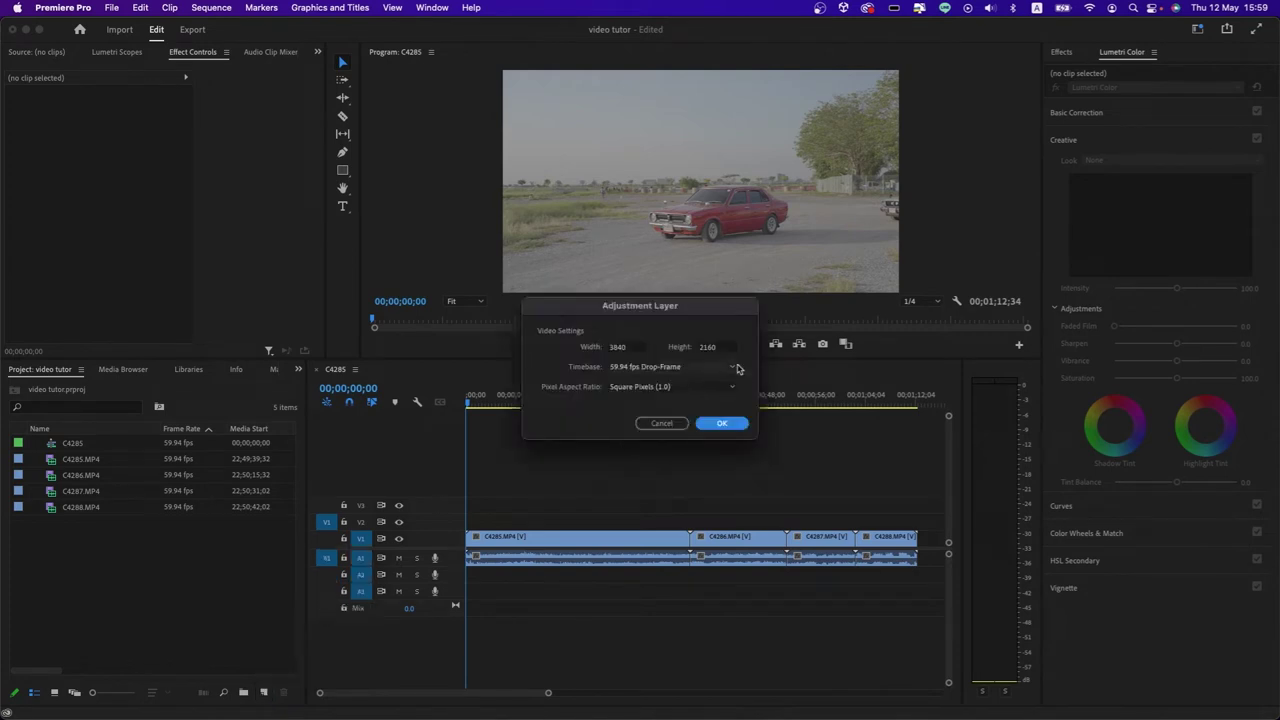
left_click(722, 426)
mouse_move(110, 446)
left_mouse_down()
mouse_move(507, 503)
mouse_move(913, 513)
left_mouse_up()
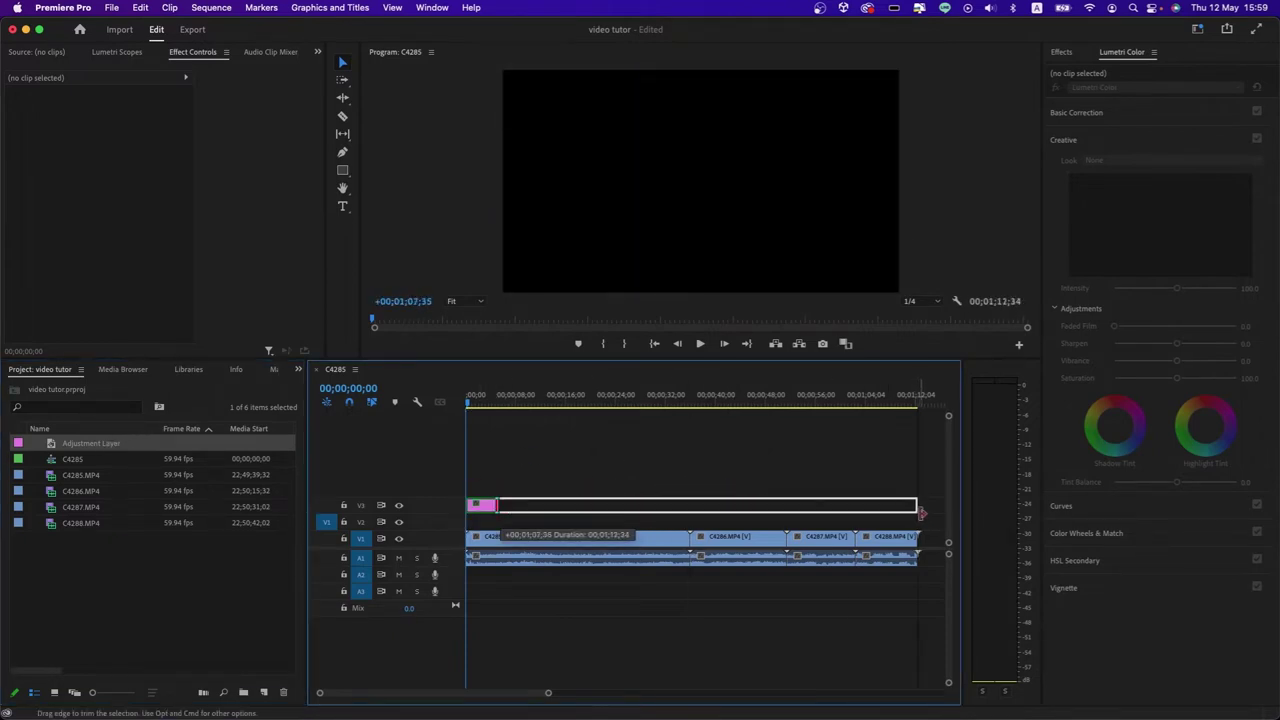
left_click_drag(913, 513, 917, 513)
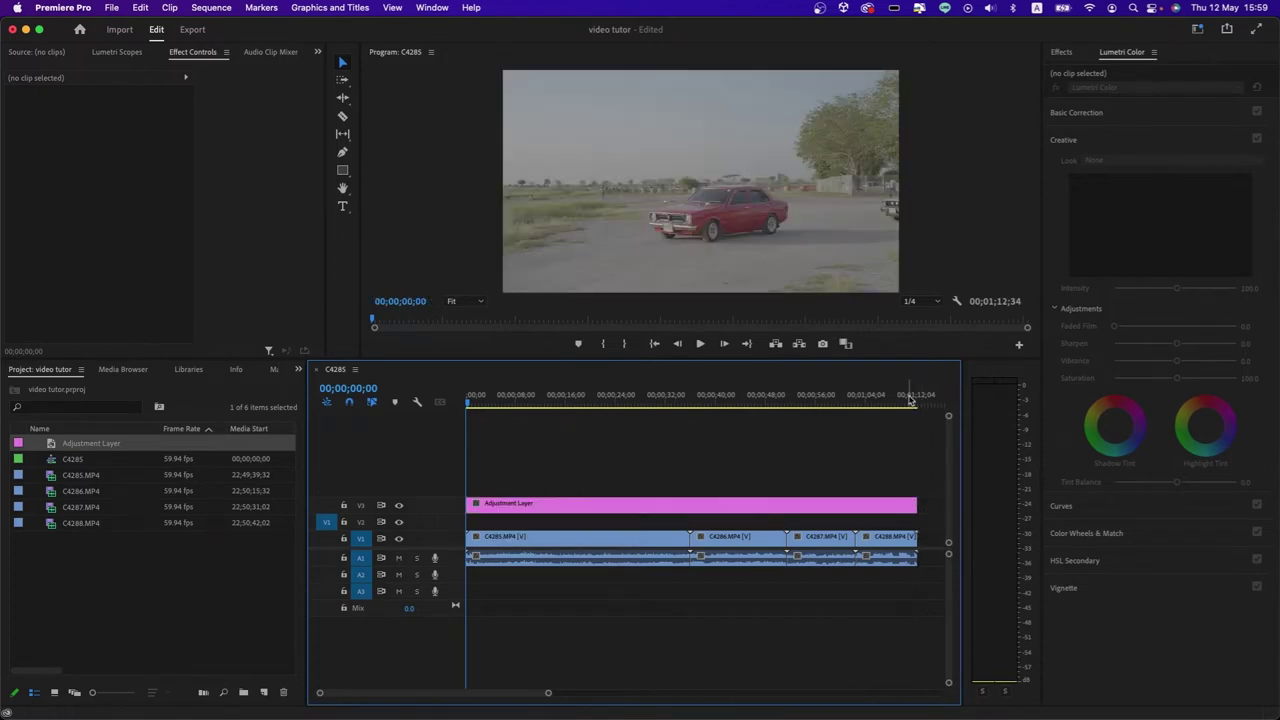
left_click_drag(910, 400, 572, 424)
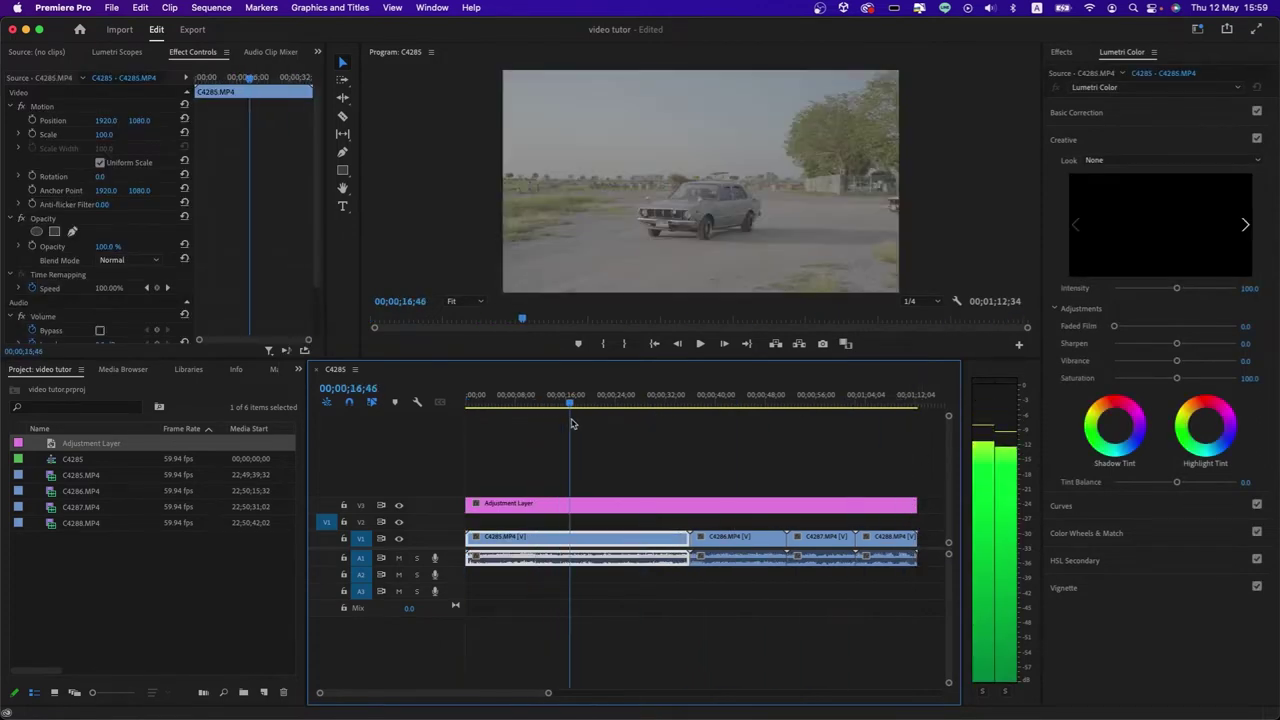
Select the adjustment layer and bring up the Lumetri Color panel, leaving the Look at None.
left_click(602, 504)
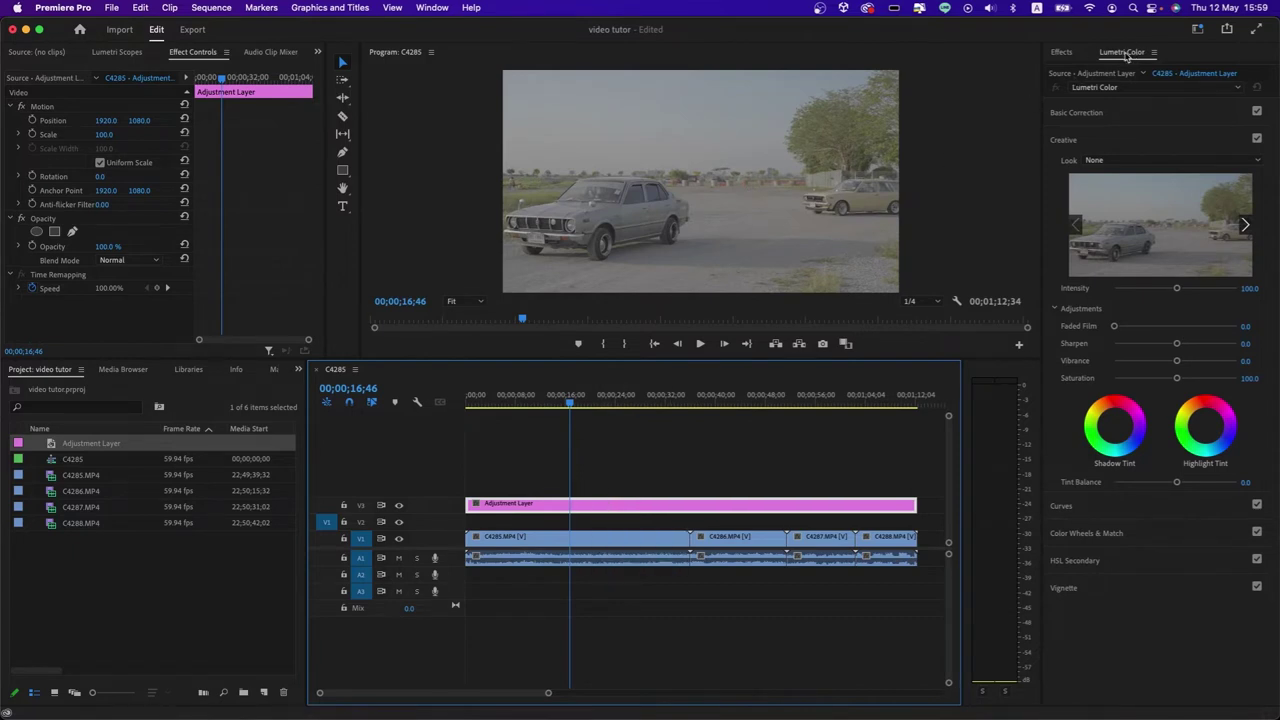
left_click(1068, 53)
left_click(1121, 54)
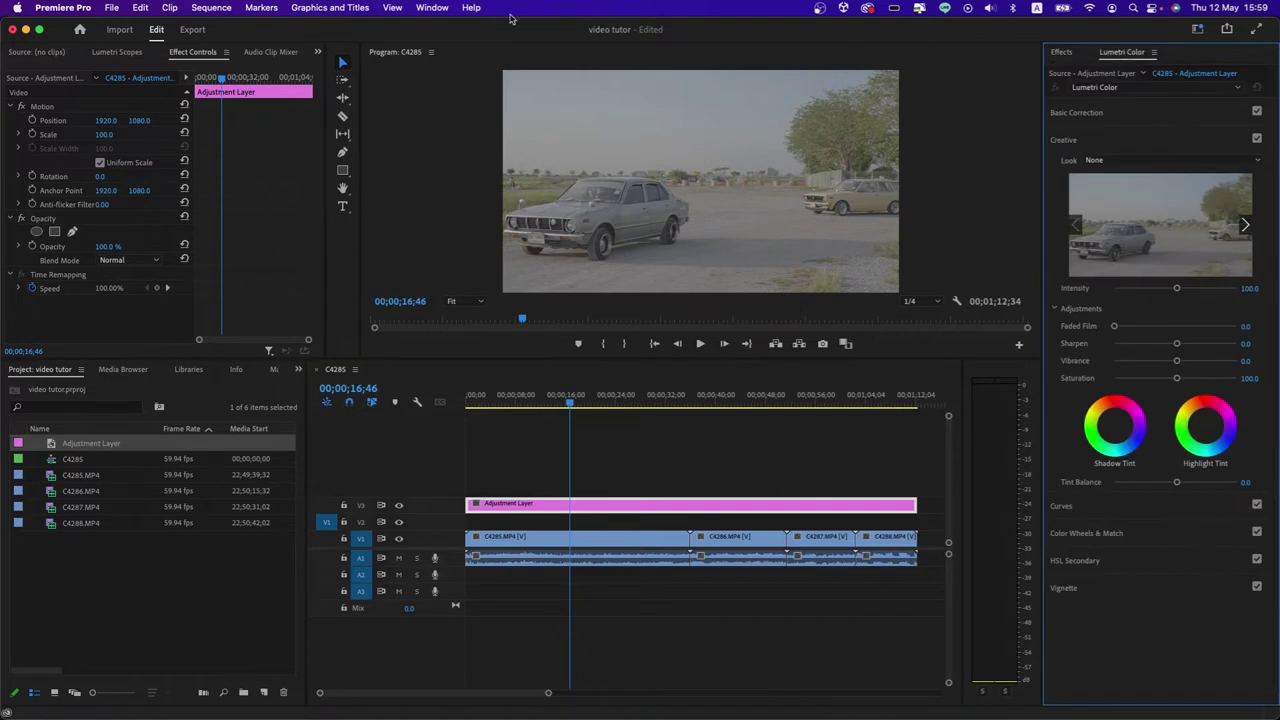
left_click(432, 8)
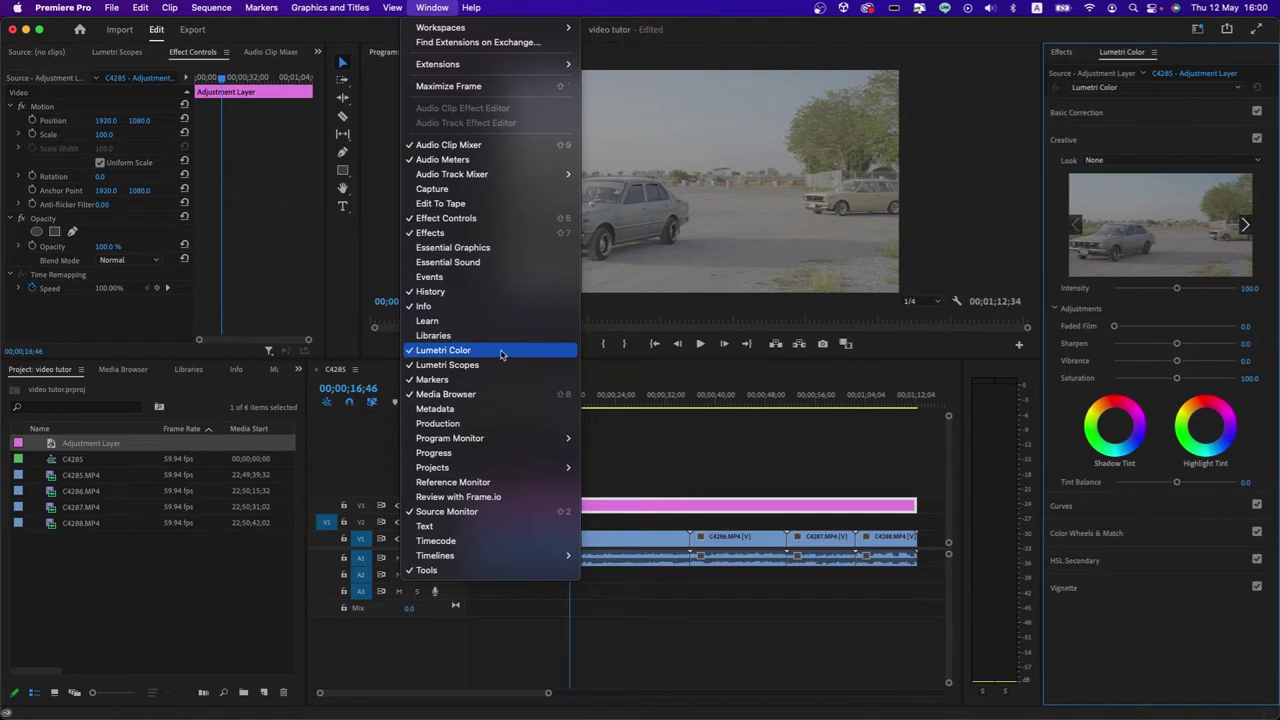
left_click(1120, 146)
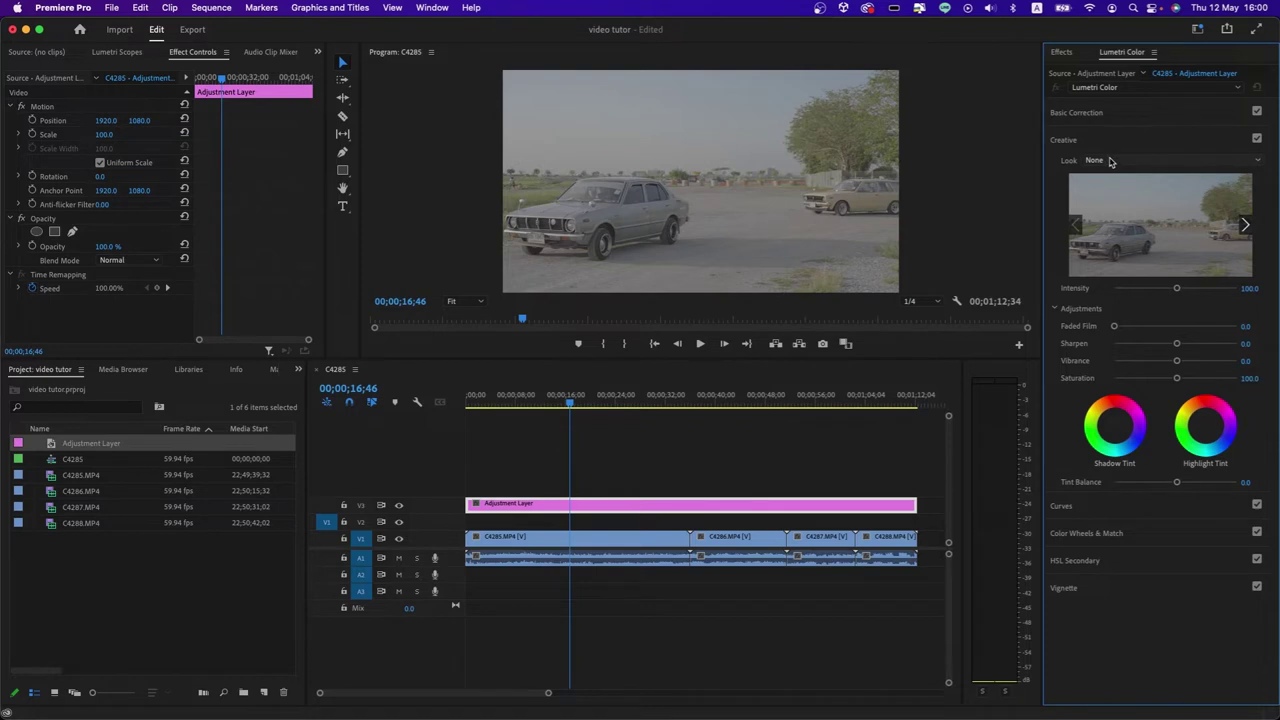
left_click(1110, 161)
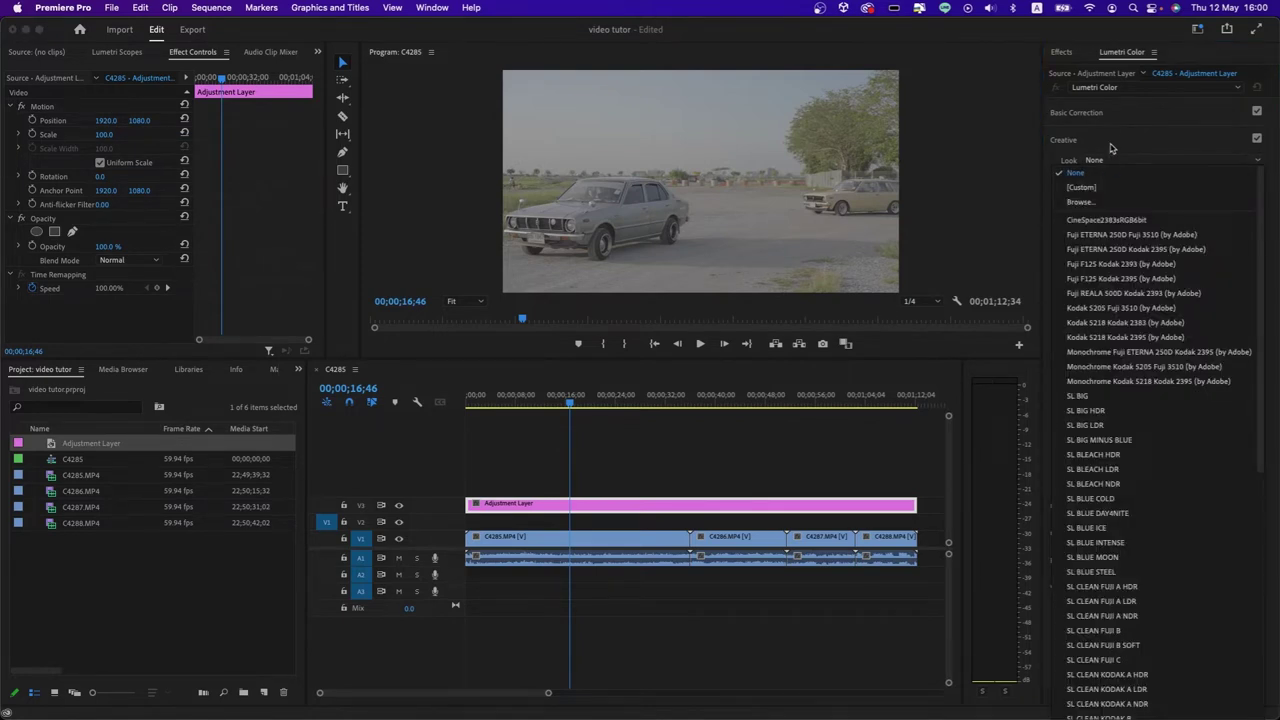
left_click(1114, 138)
Reselect the adjustment layer on V3 and expand Lumetri's Basic Correction section.
left_click(524, 489)
left_click(527, 504)
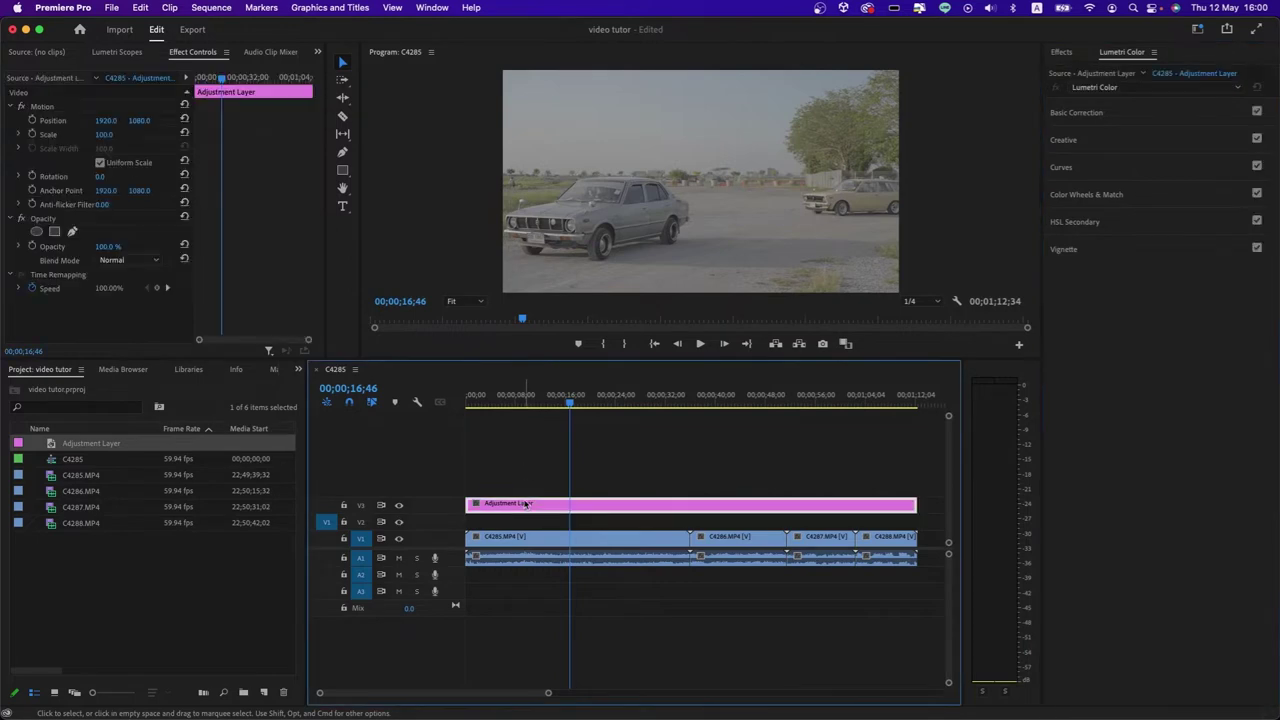
left_click(1143, 113)
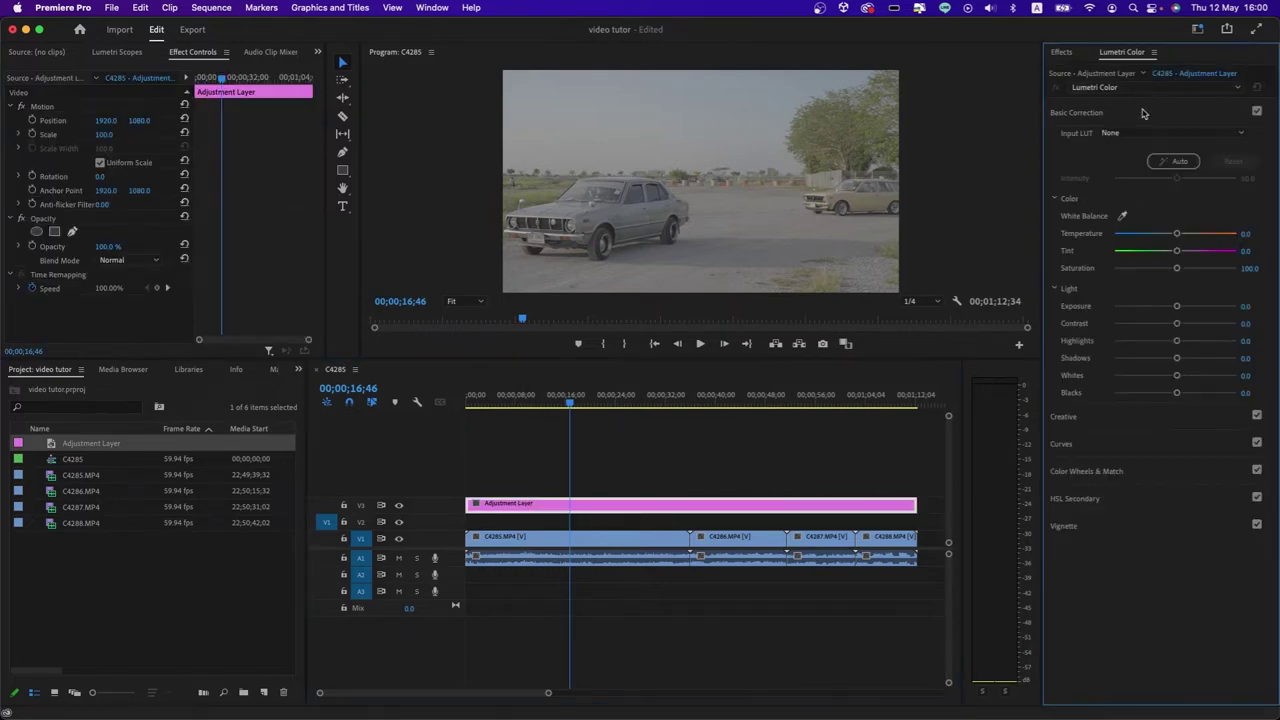
left_click(1098, 113)
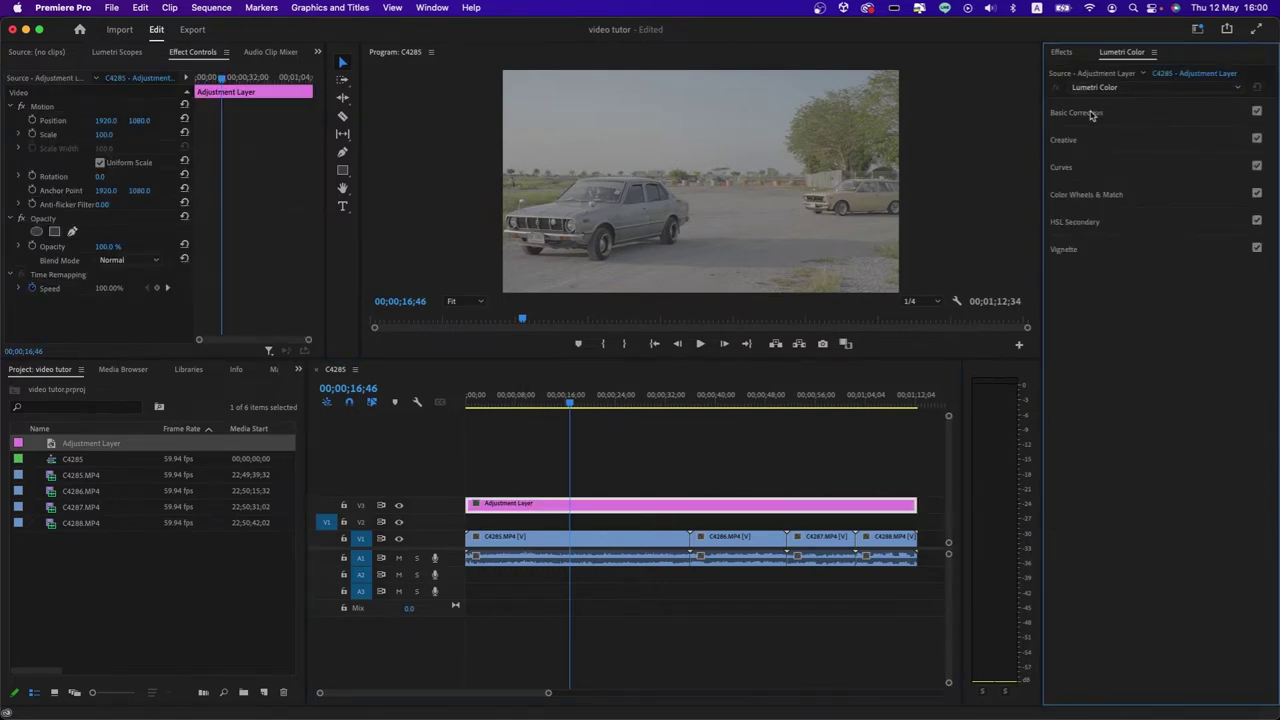
left_click(1085, 113)
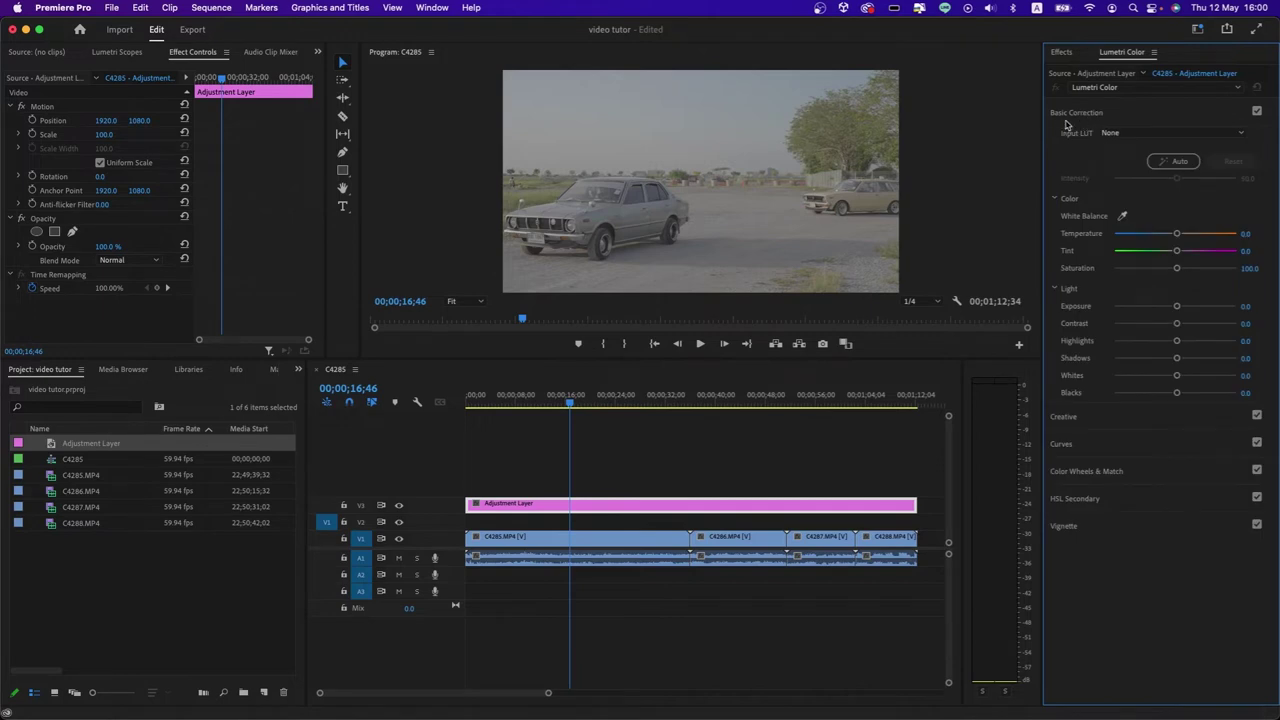
Apply the AMIRA_Default_LogC2Rec709 input LUT, then play the montage from the start and stop it.
left_click(1115, 134)
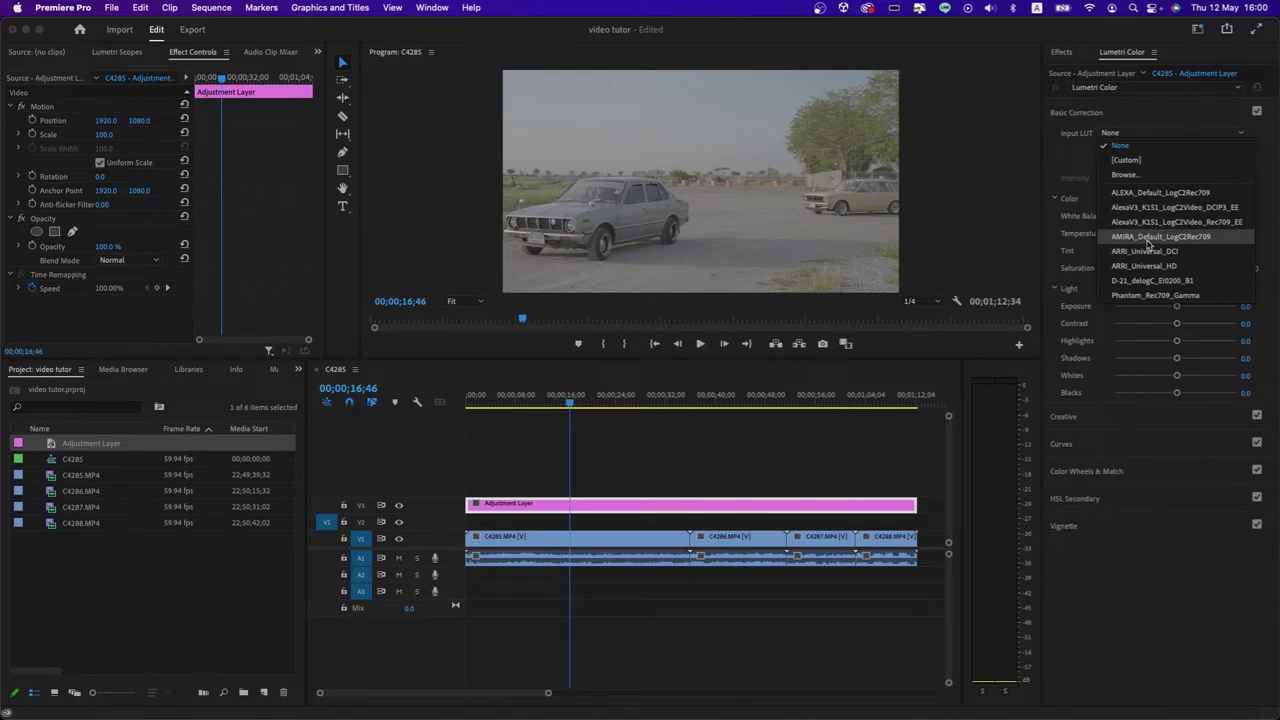
left_click(1148, 237)
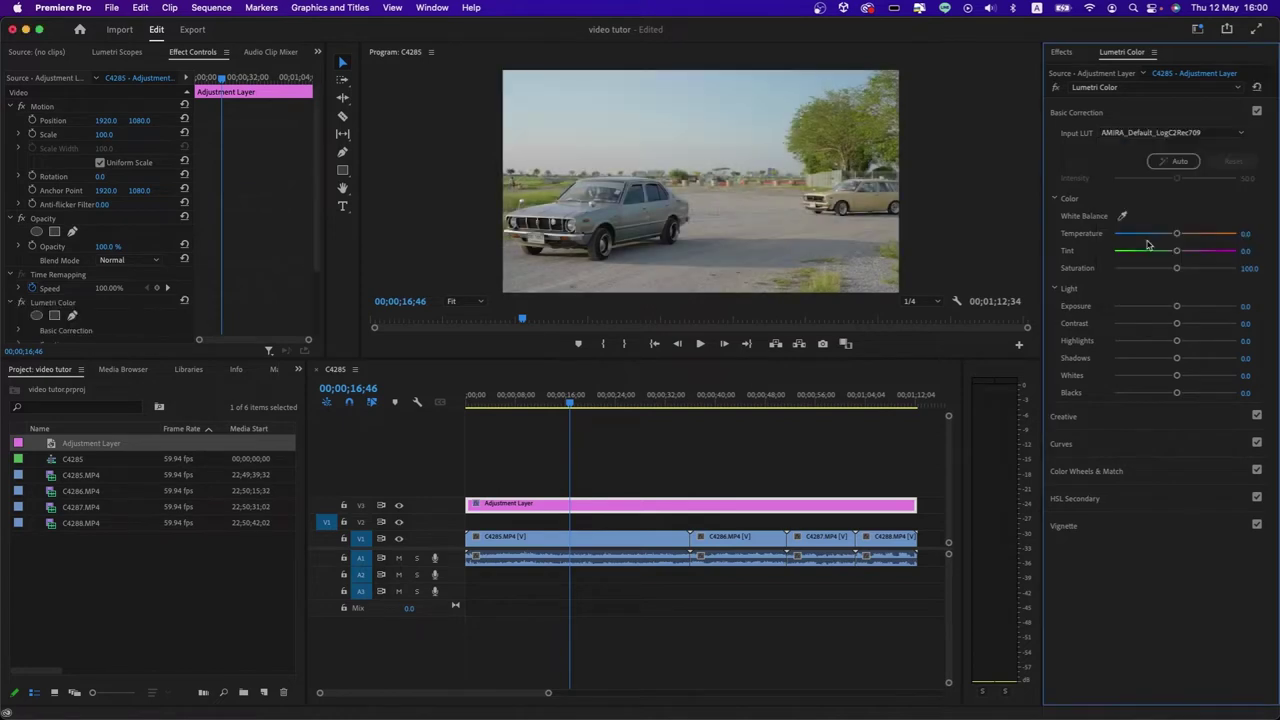
left_click_drag(570, 398, 446, 411)
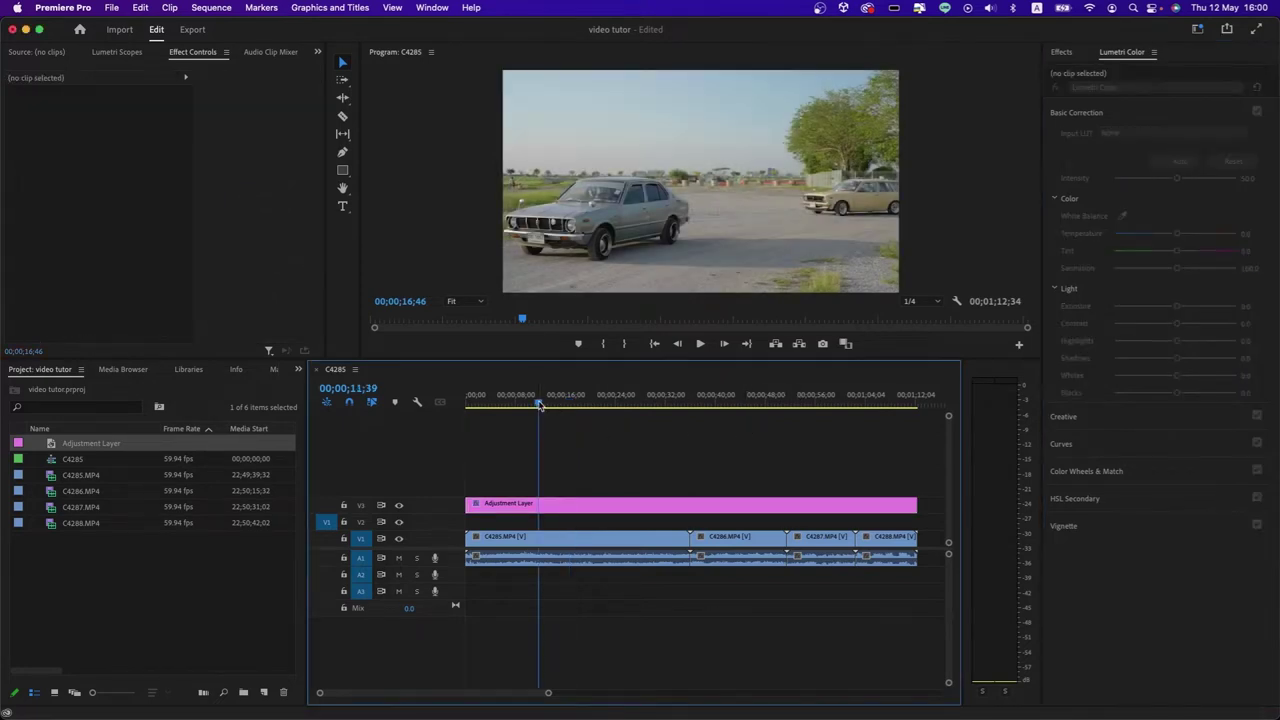
left_click(560, 436)
key("space")
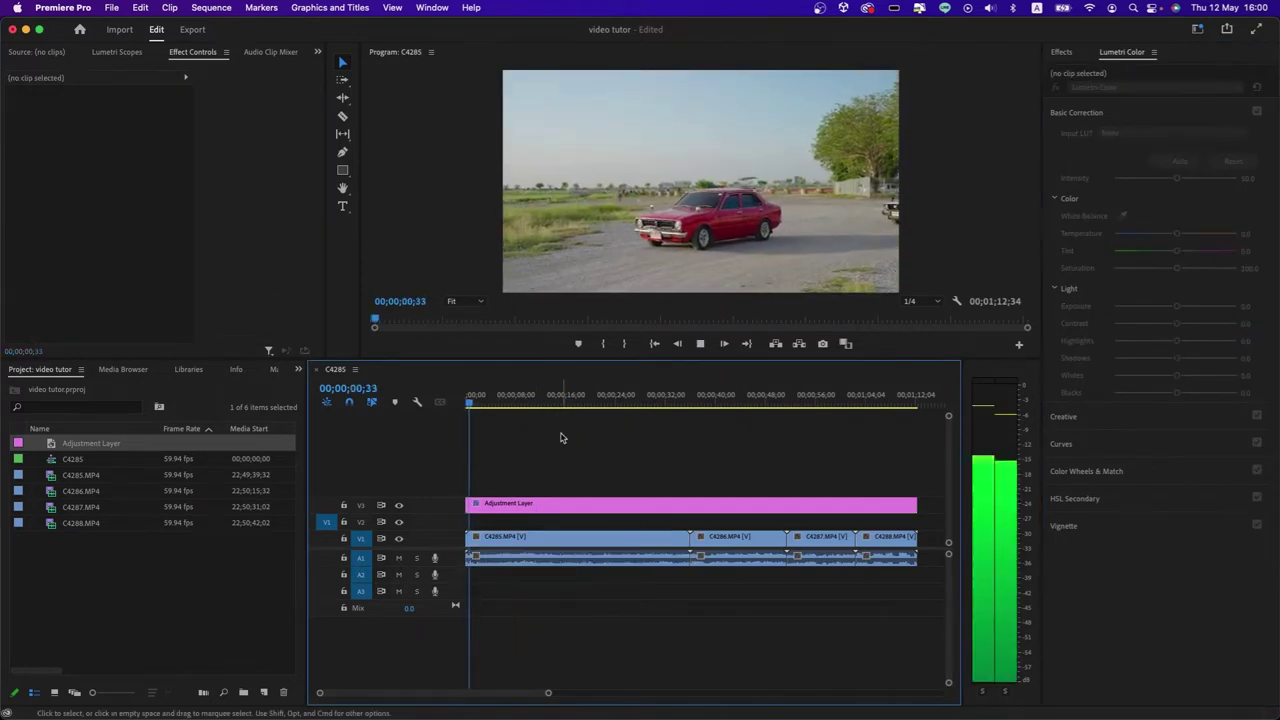
key("space")
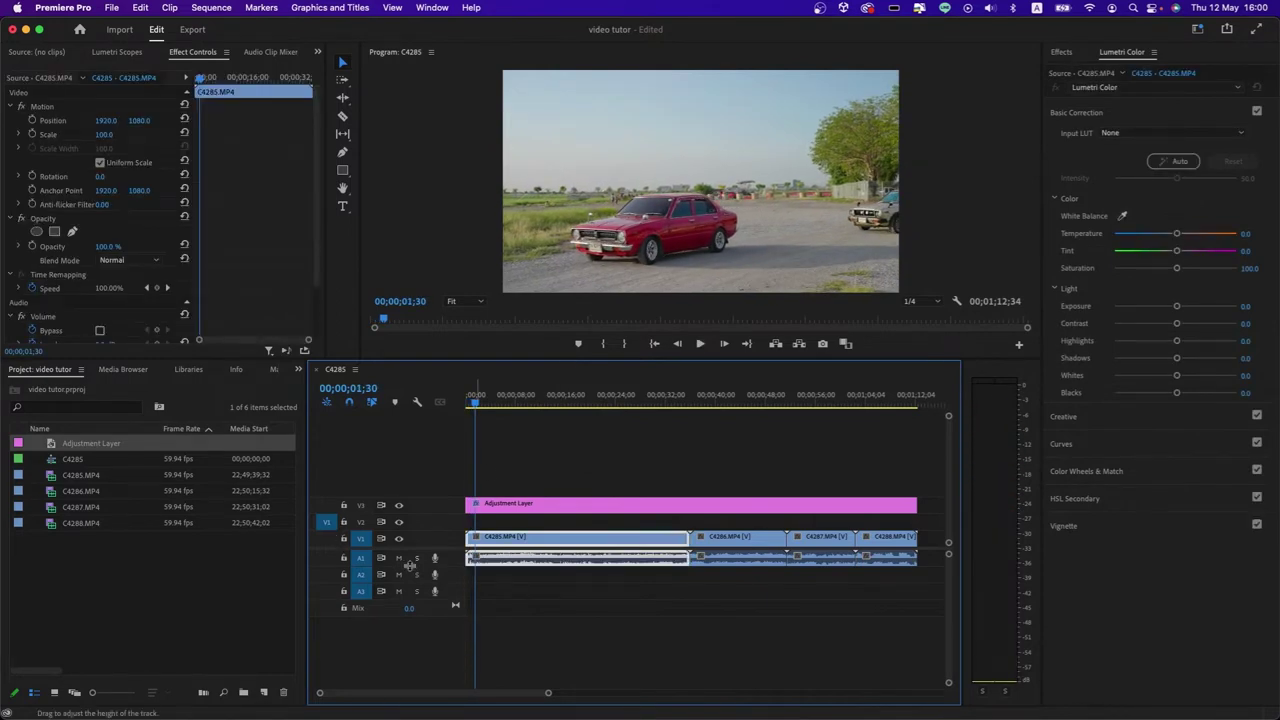
Mute audio track A1 and play from the start to the grey car shot.
left_click(398, 557)
left_click(500, 429)
key("Home")
key("space")
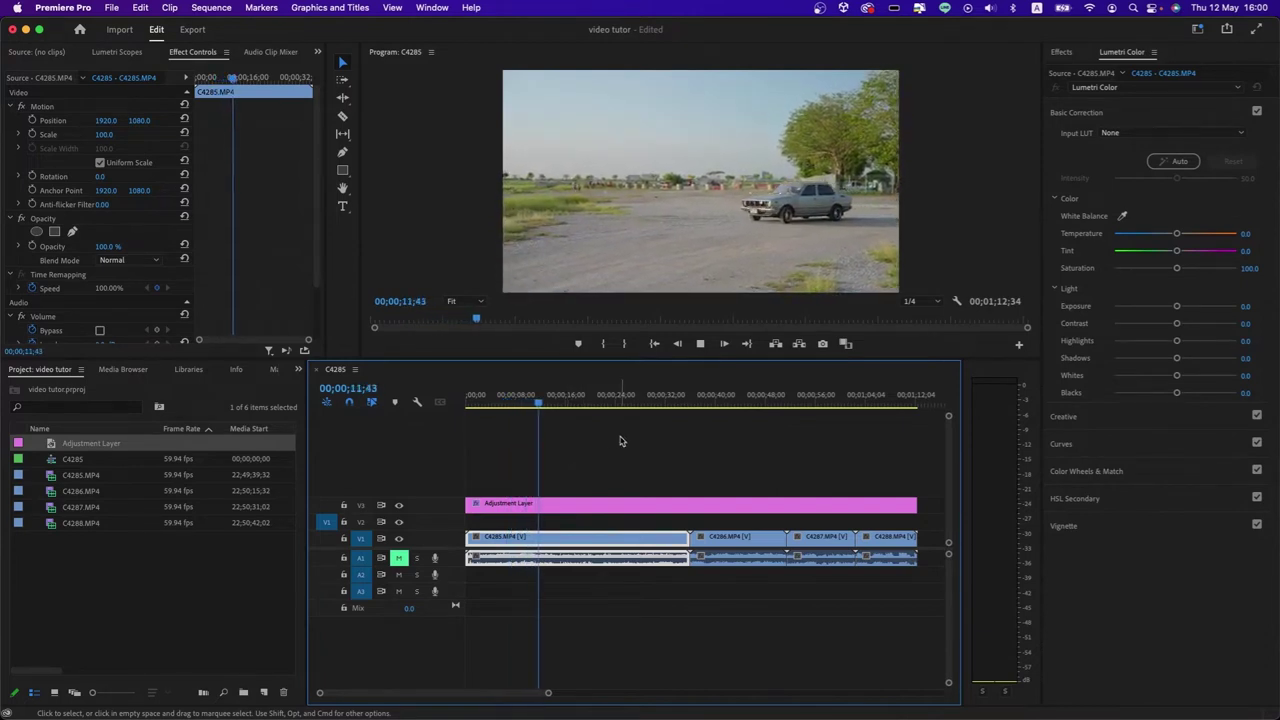
key("space")
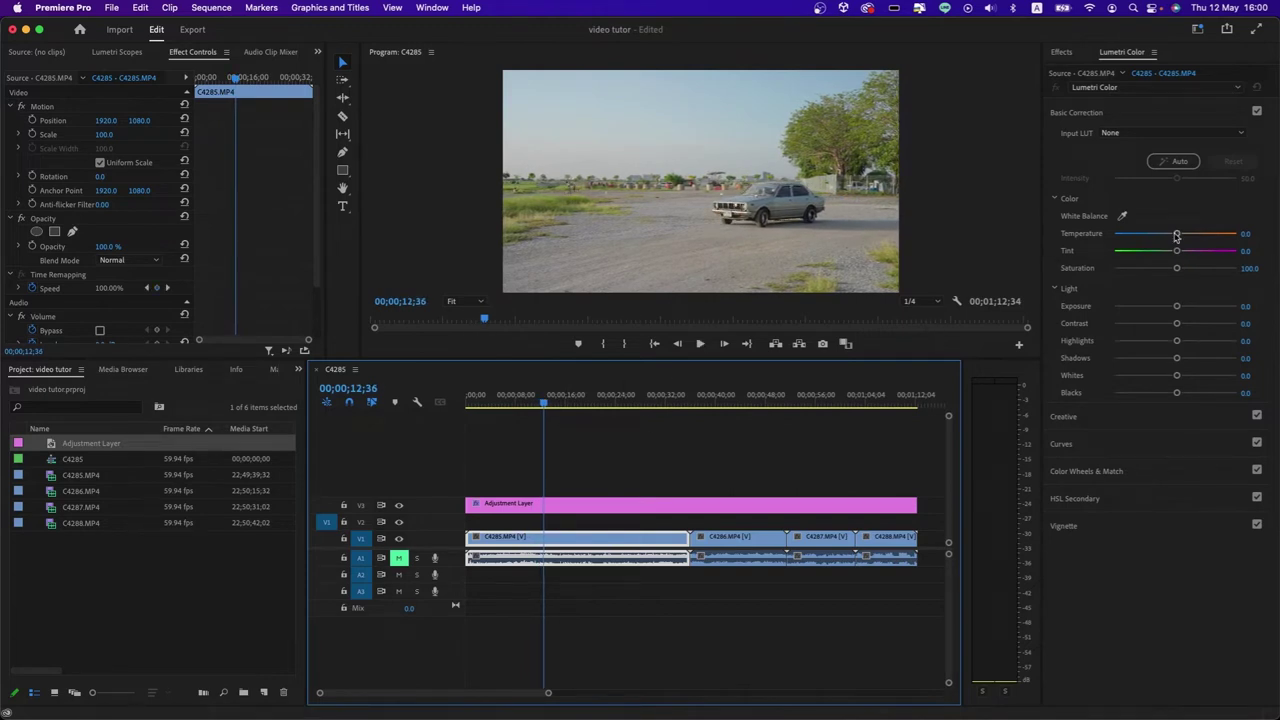
Grade C4285 with Temperature -34.8, Exposure 0.5, Contrast 18.5, Highlights -13.0 and lowered shadows.
left_click(1176, 234)
mouse_move(1177, 235)
left_mouse_down()
mouse_move(1153, 236)
mouse_move(1204, 236)
mouse_move(1155, 234)
left_mouse_up()
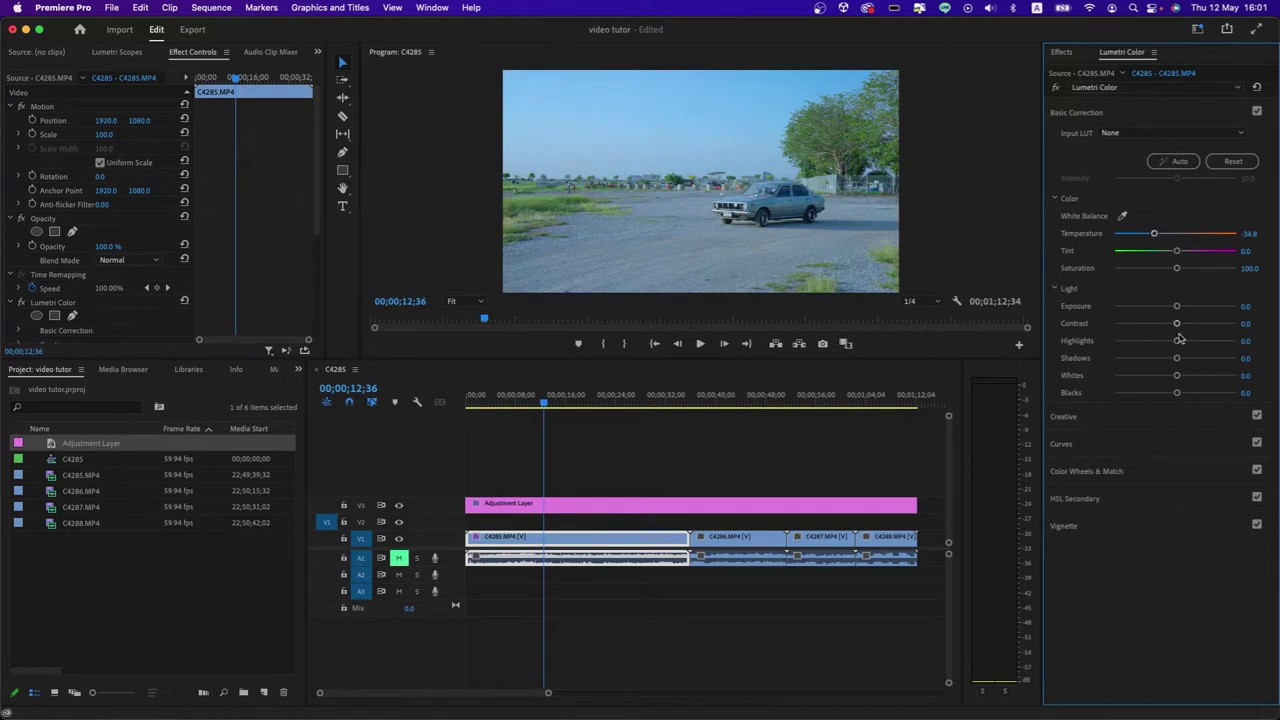
left_click_drag(1178, 308, 1182, 308)
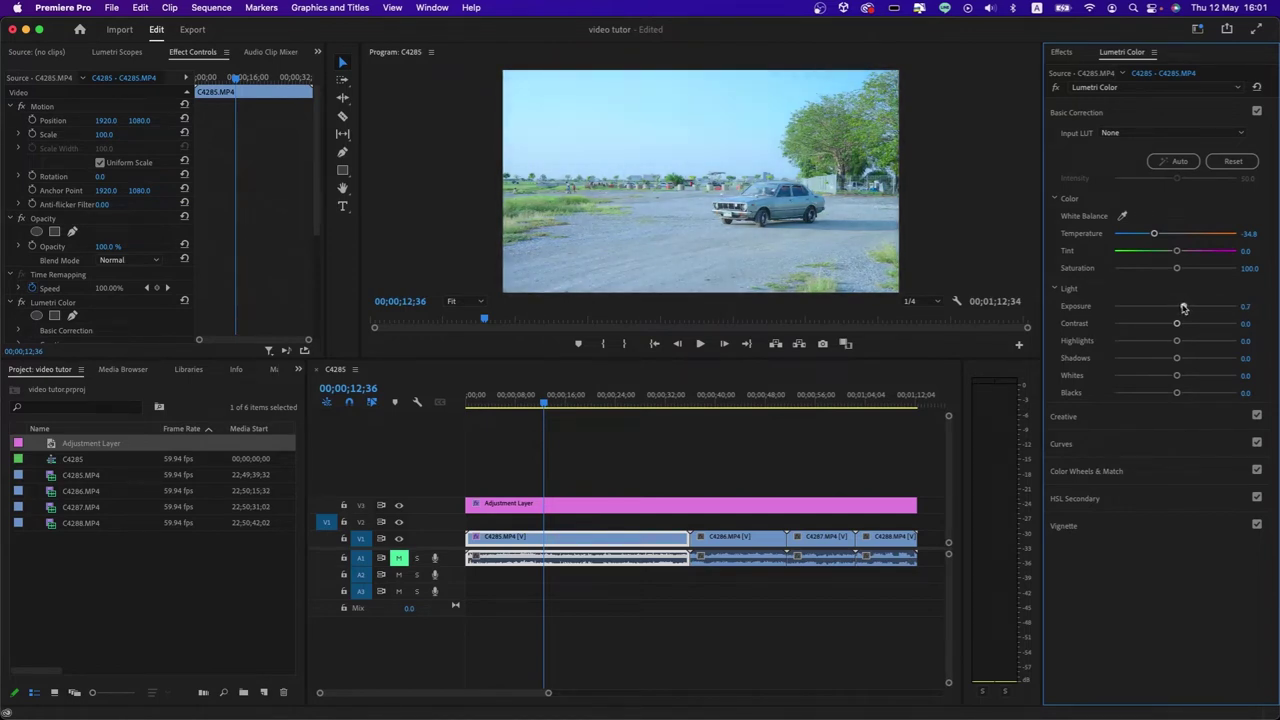
left_click_drag(1184, 308, 1182, 308)
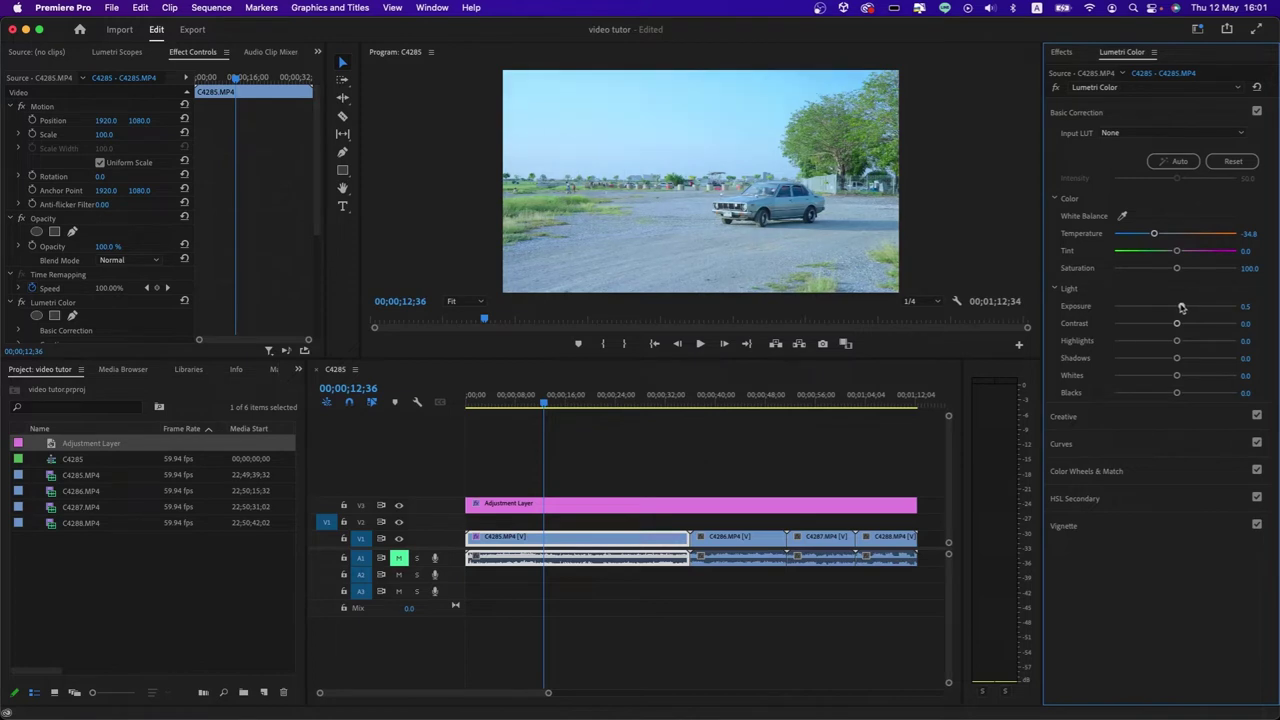
left_click_drag(1179, 326, 1191, 326)
left_click_drag(1178, 342, 1167, 343)
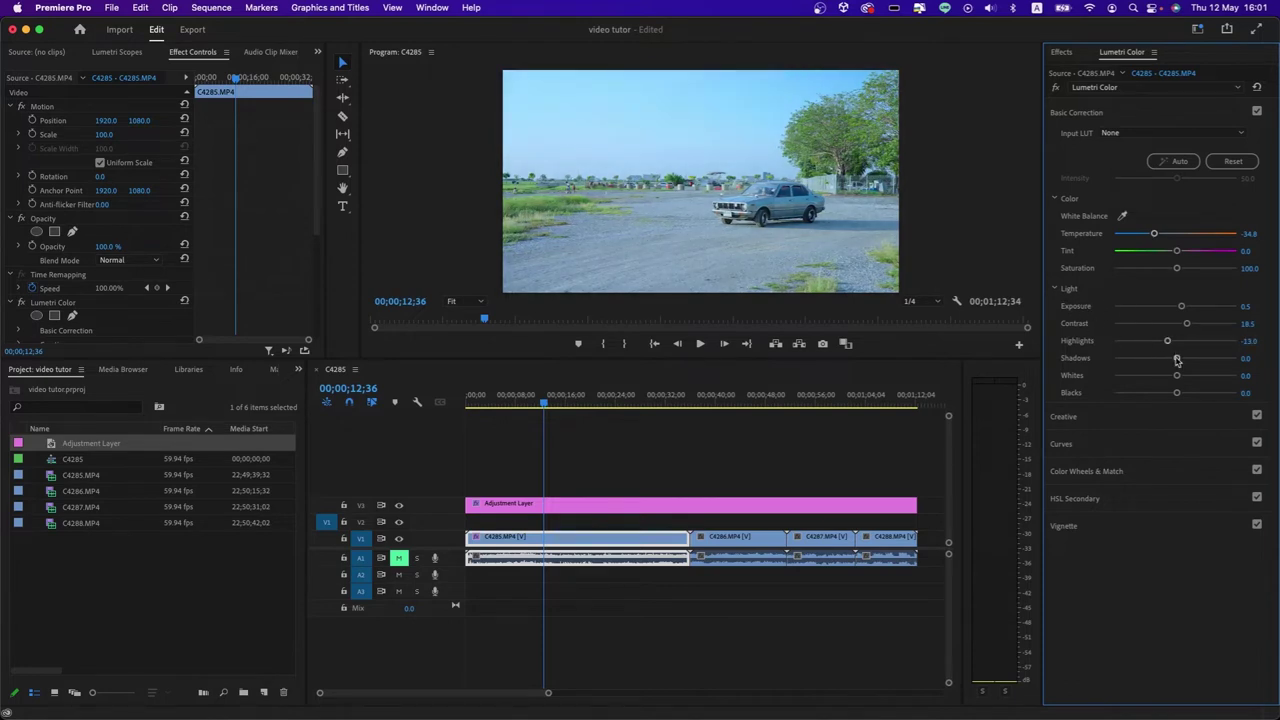
left_click_drag(1180, 360, 1173, 361)
Enlarge the program preview and give C4285 a Creative Sharpen of 44.6.
left_click(1118, 419)
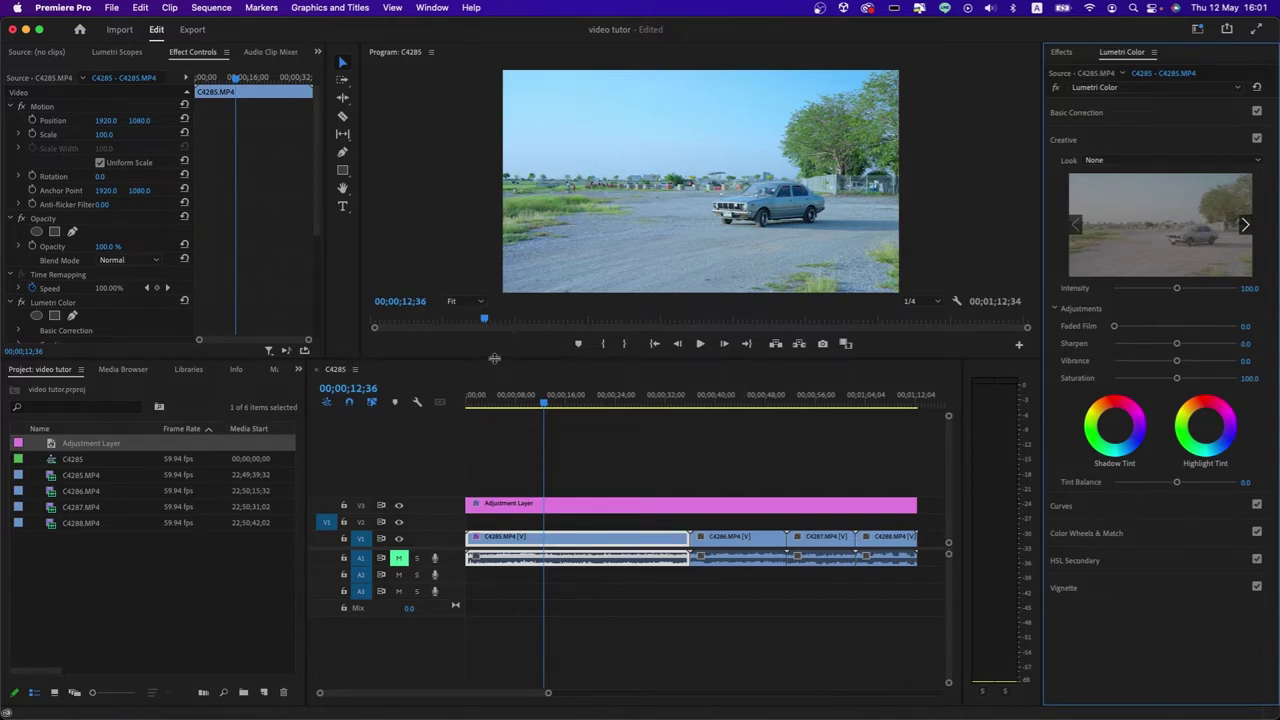
left_click_drag(494, 358, 495, 433)
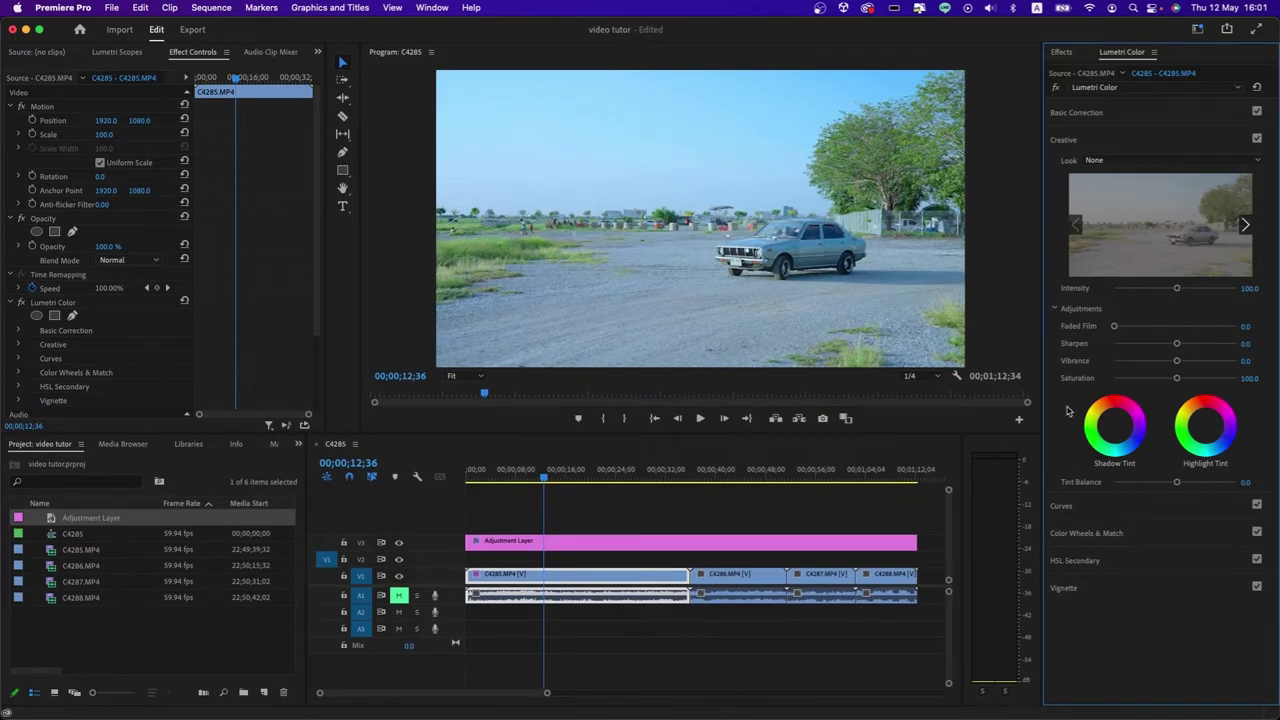
mouse_move(1177, 343)
left_mouse_down()
mouse_move(1221, 345)
mouse_move(1203, 345)
left_mouse_up()
Jump between the C4285, C4286, C4287 and C4288 shots to compare grades, then select the Adjustment Layer.
left_click(621, 470)
key("space")
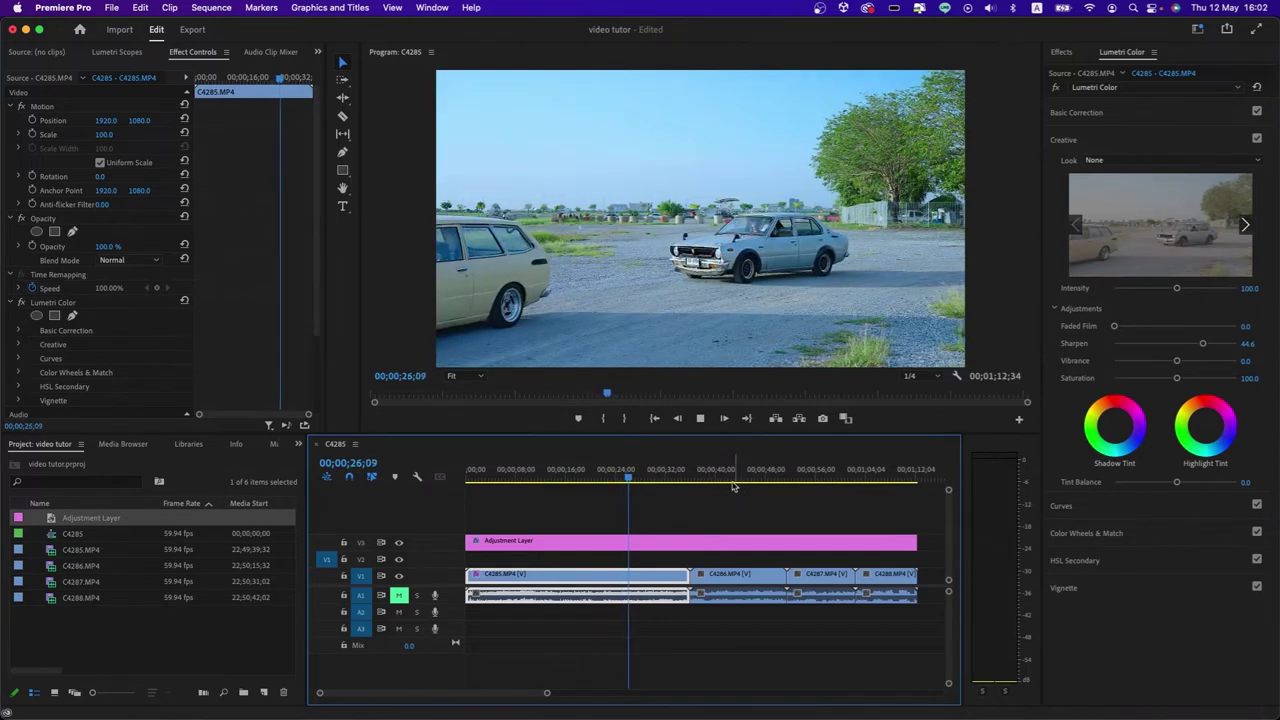
left_click(733, 478)
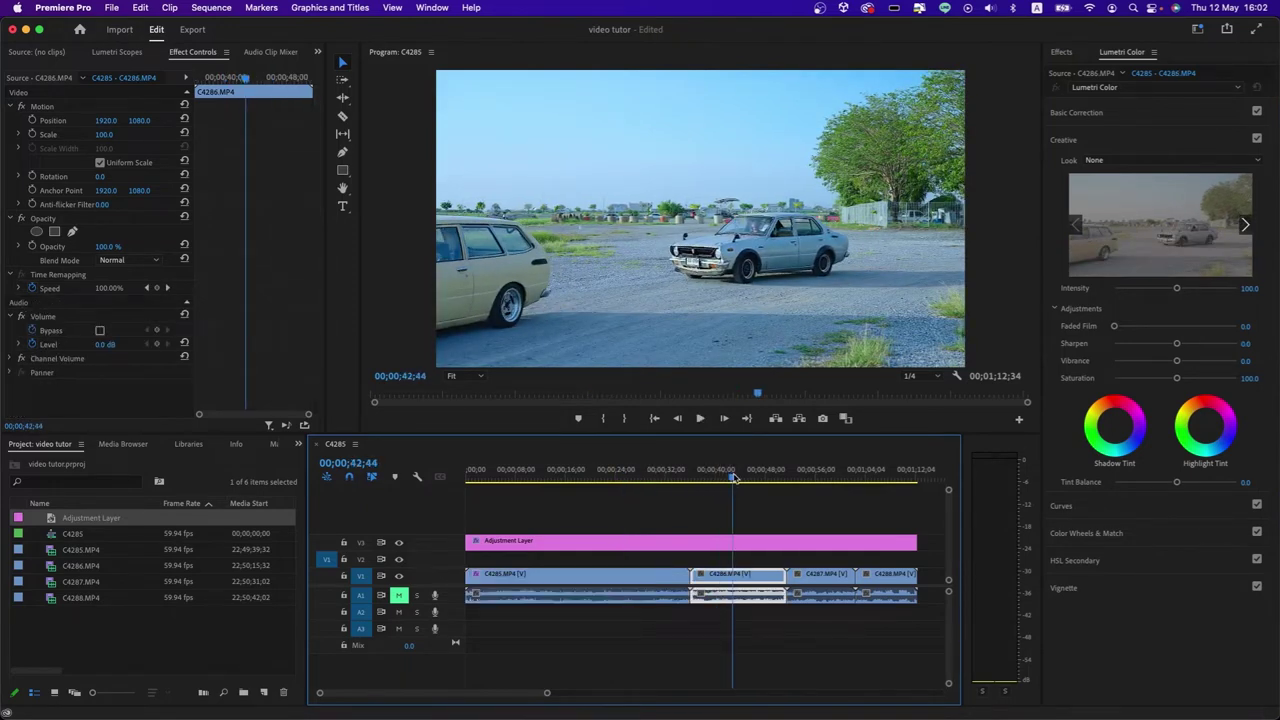
left_click_drag(733, 478, 745, 478)
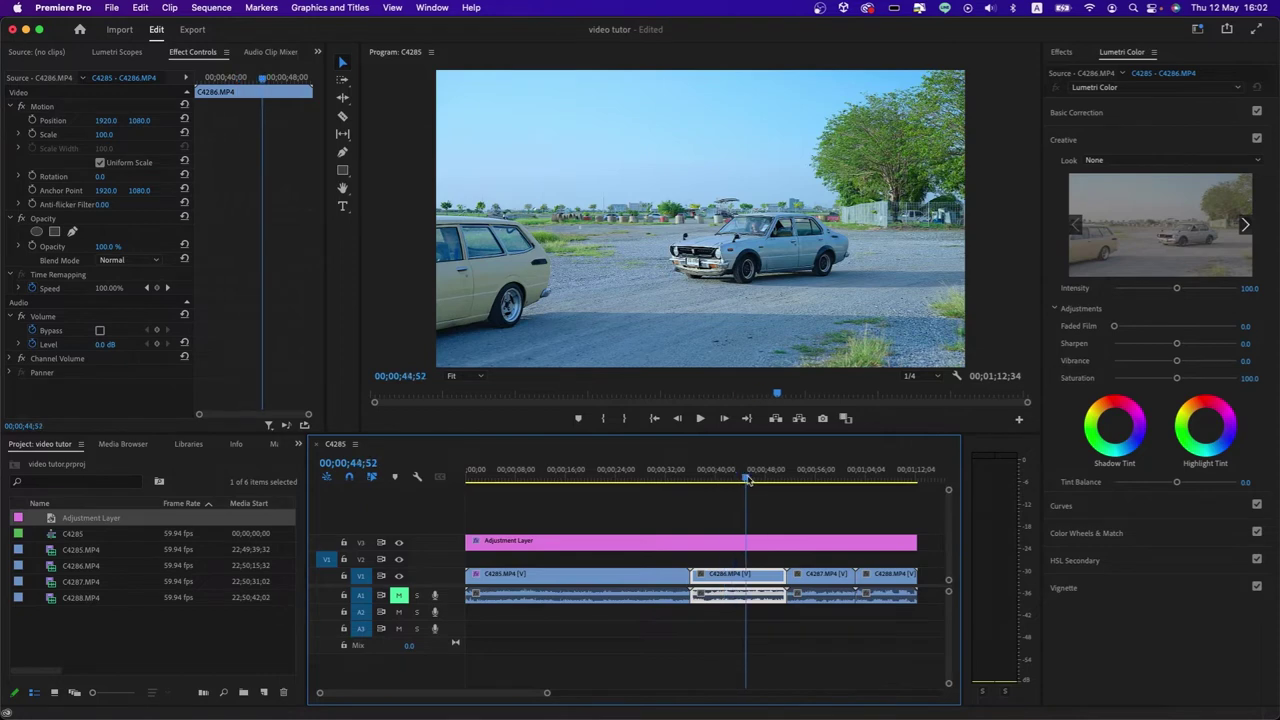
left_click(767, 527)
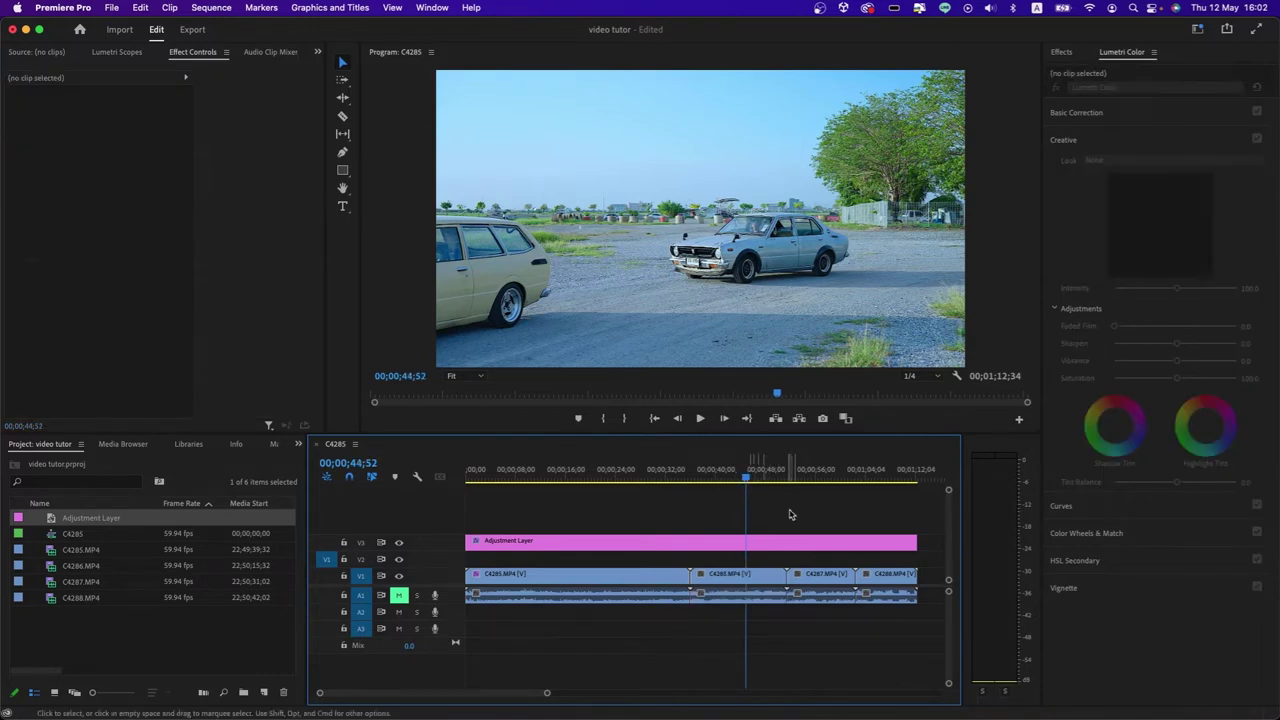
left_click(804, 478)
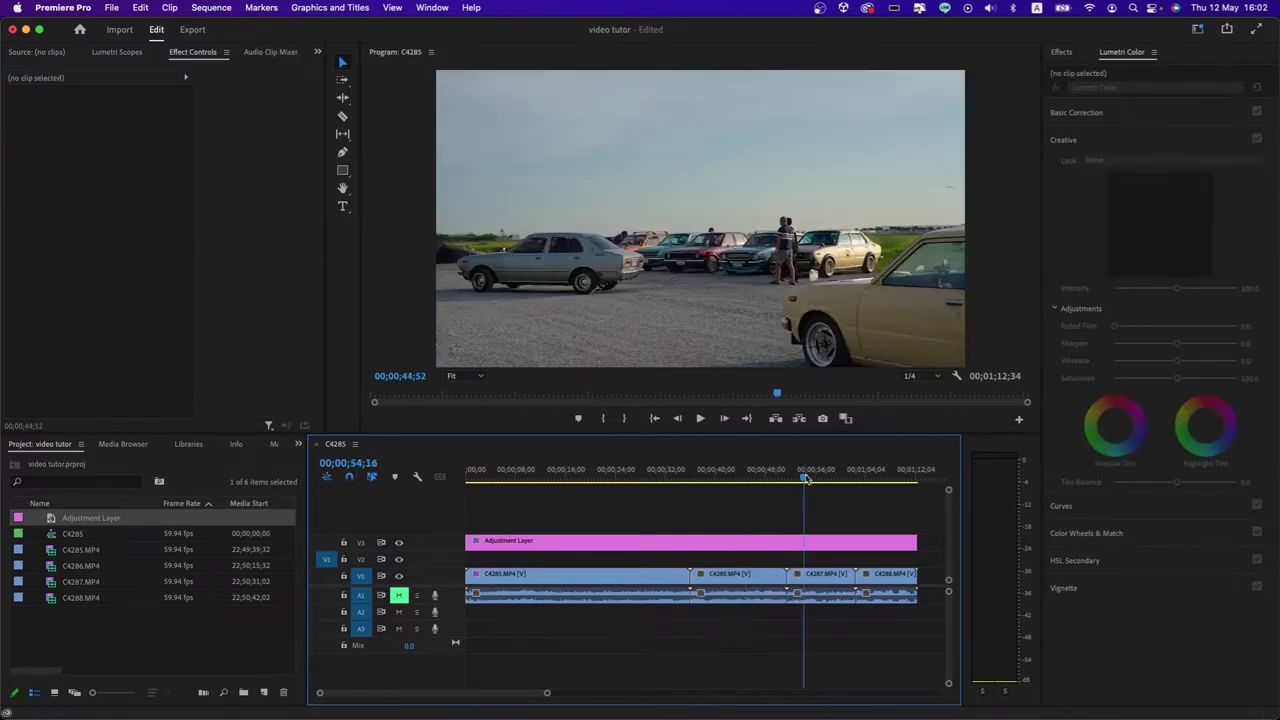
left_click(884, 479)
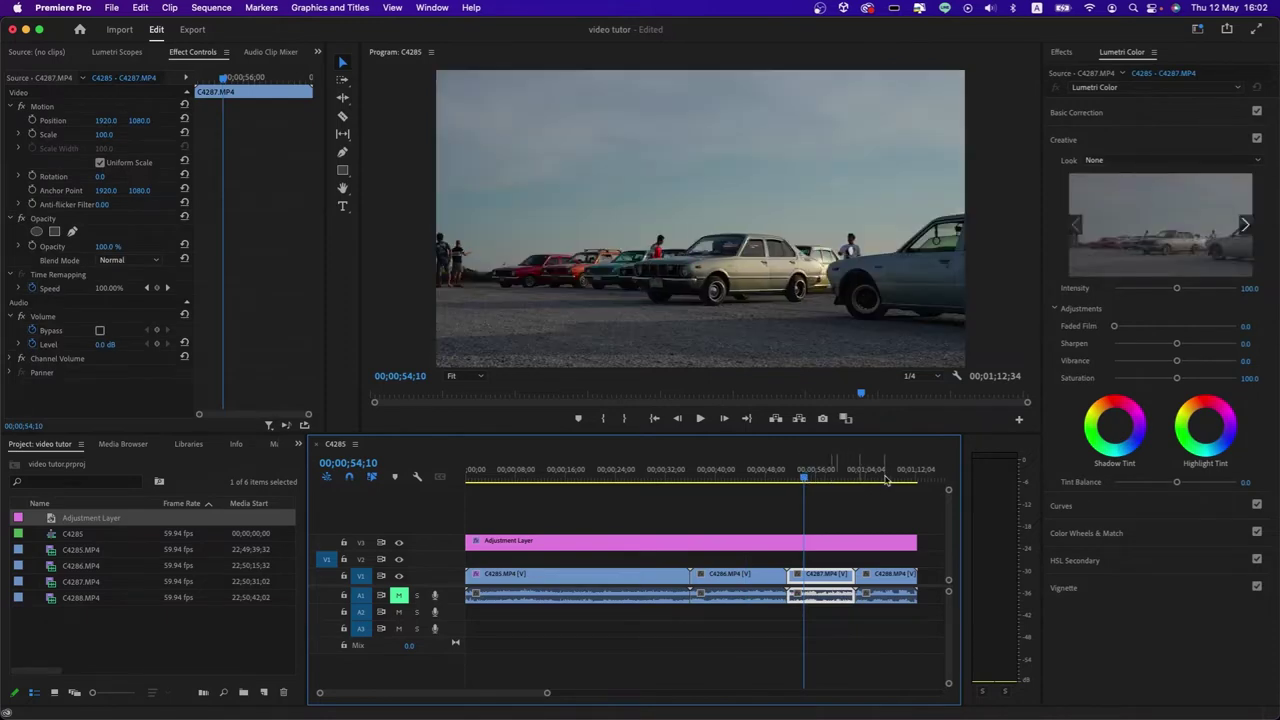
left_click(650, 478)
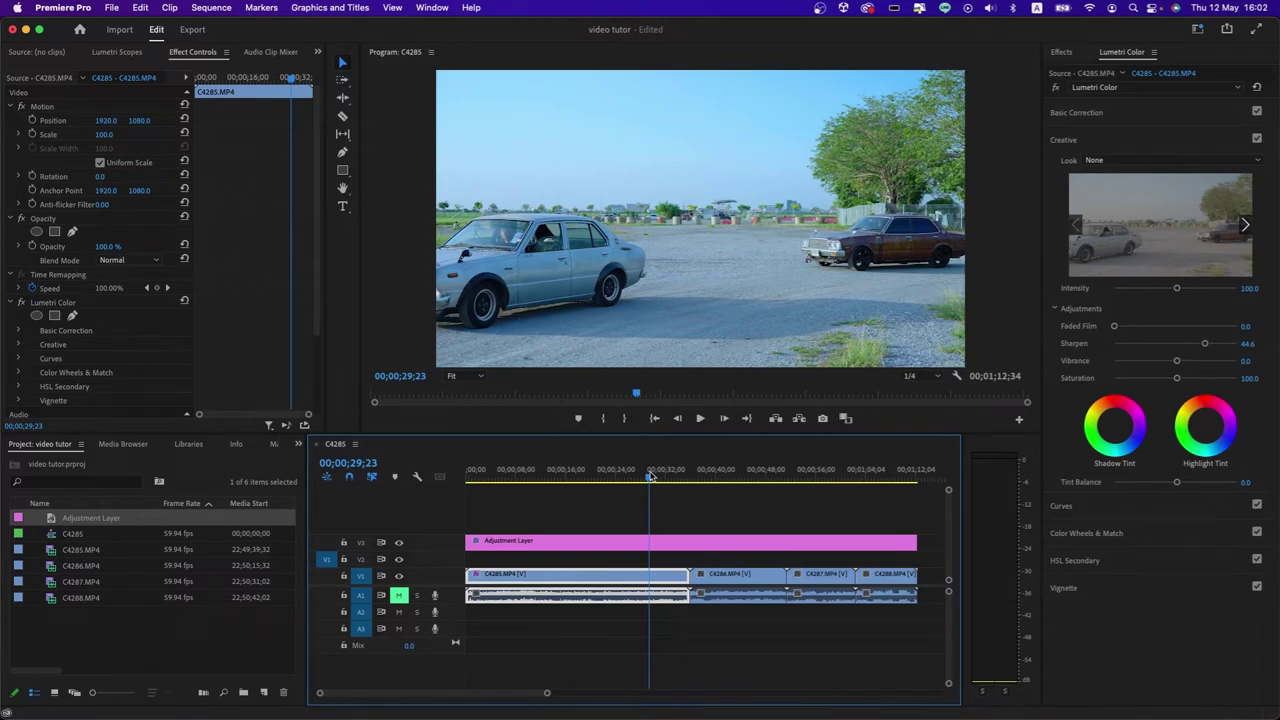
left_click(704, 478)
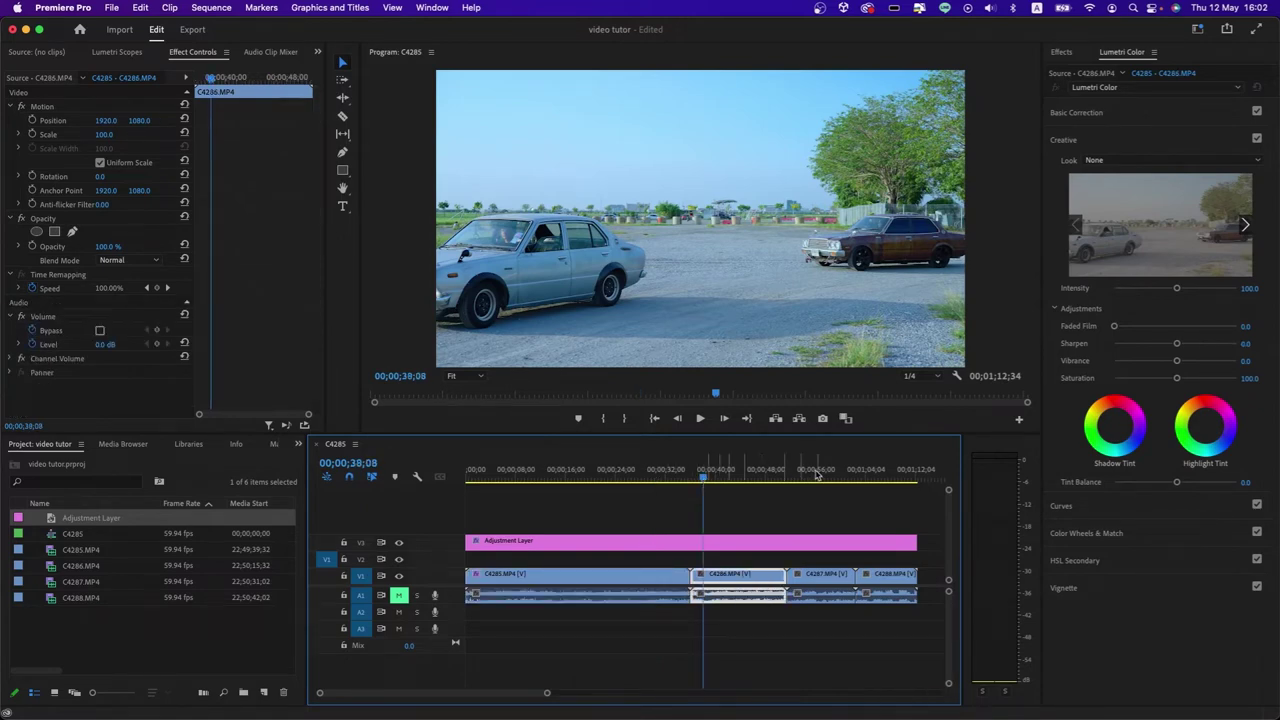
left_click(623, 478)
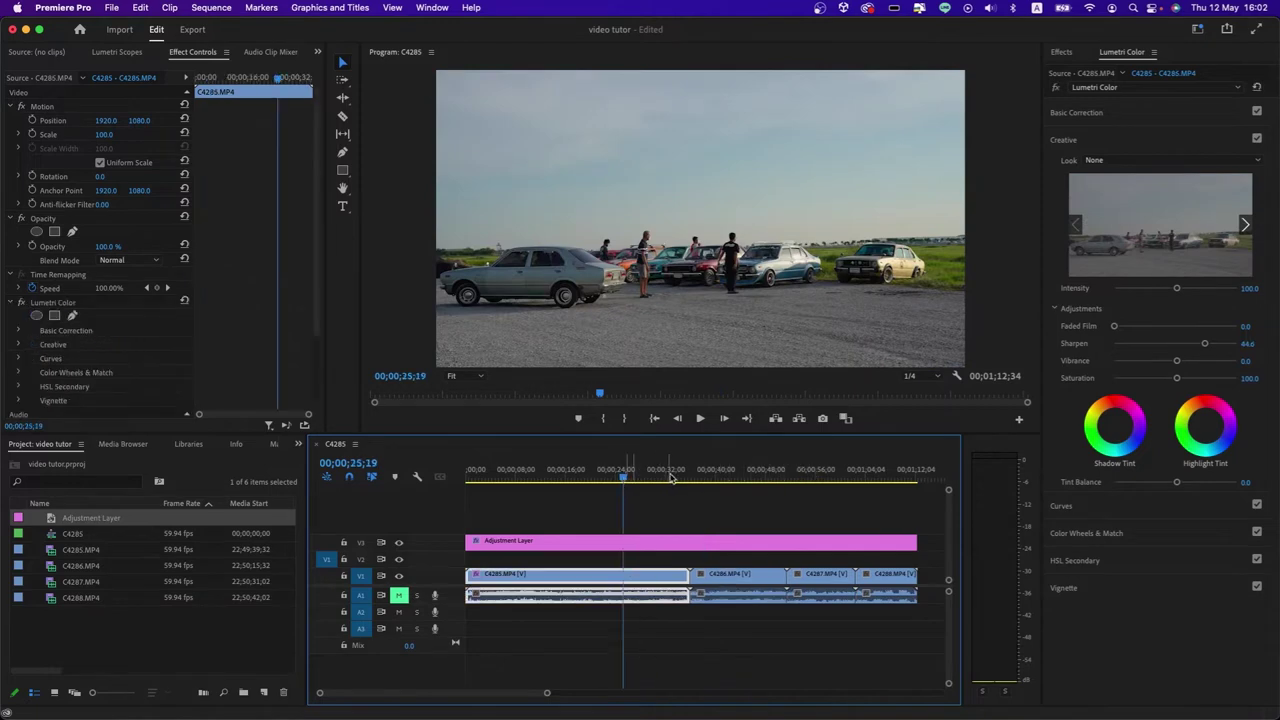
left_click(717, 478)
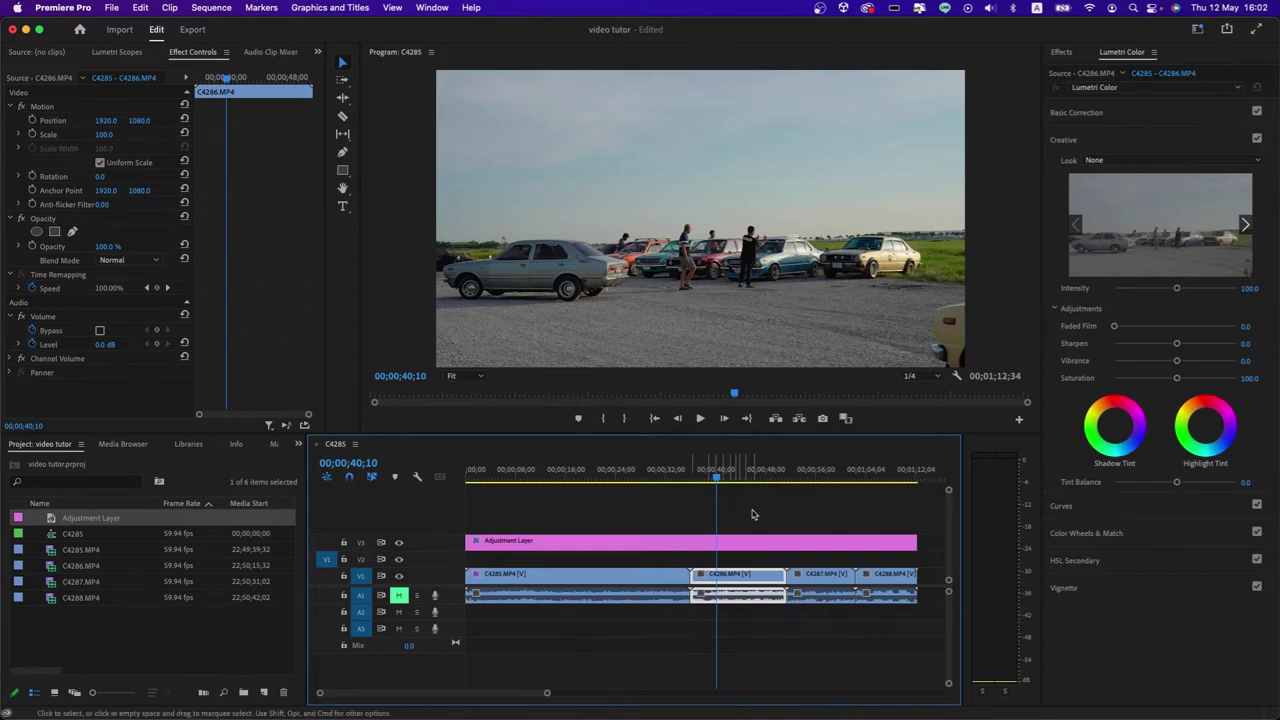
left_click(727, 540)
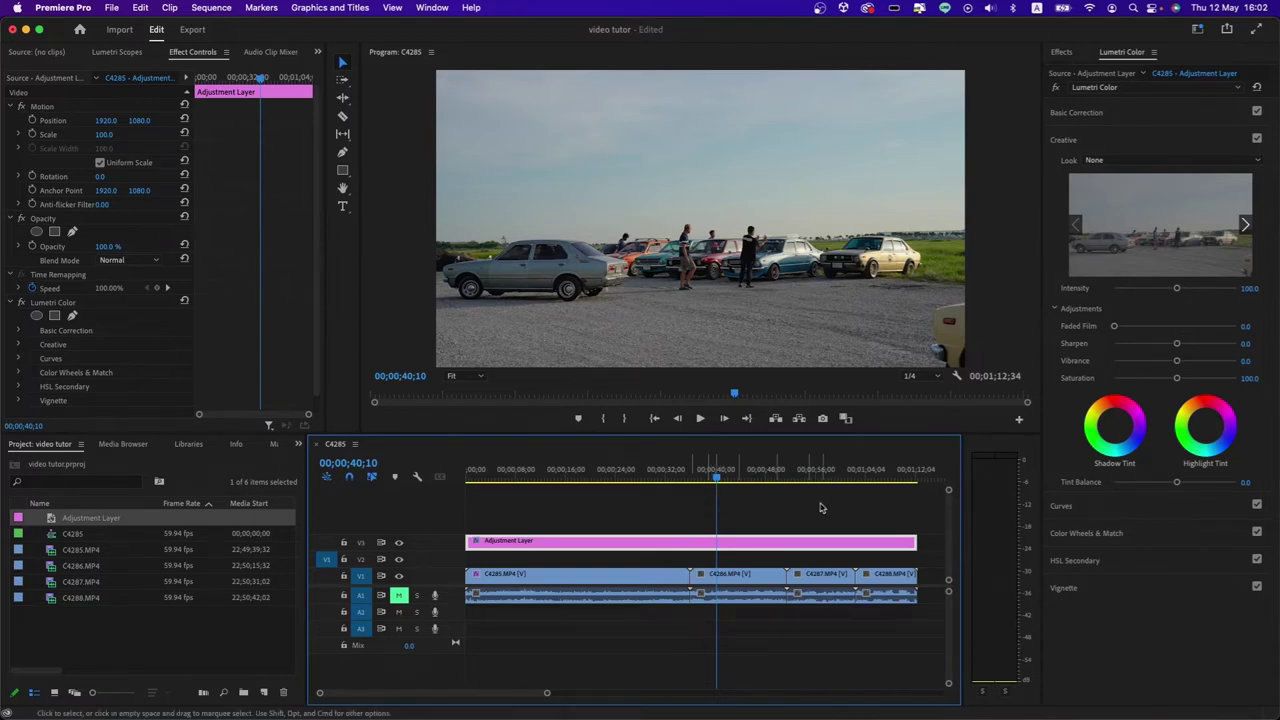
Raise the Adjustment Layer's Creative Vibrance to 56.5.
left_click(664, 474)
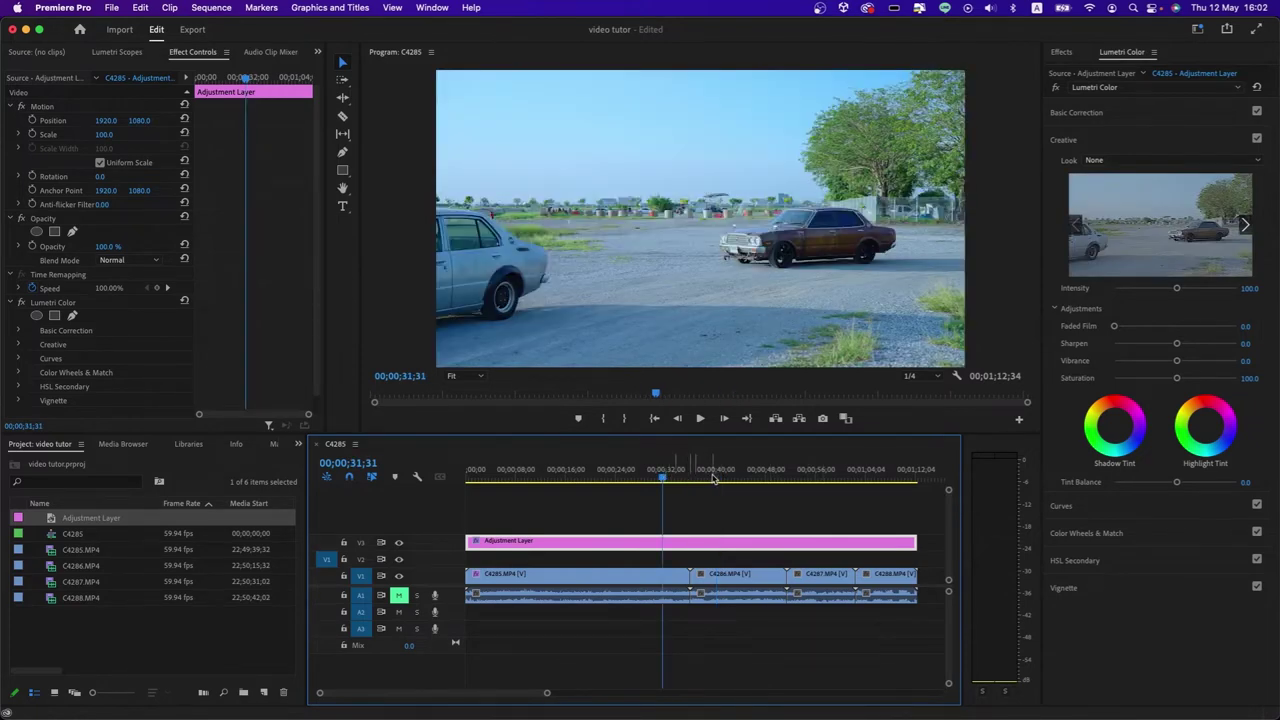
left_click(716, 476)
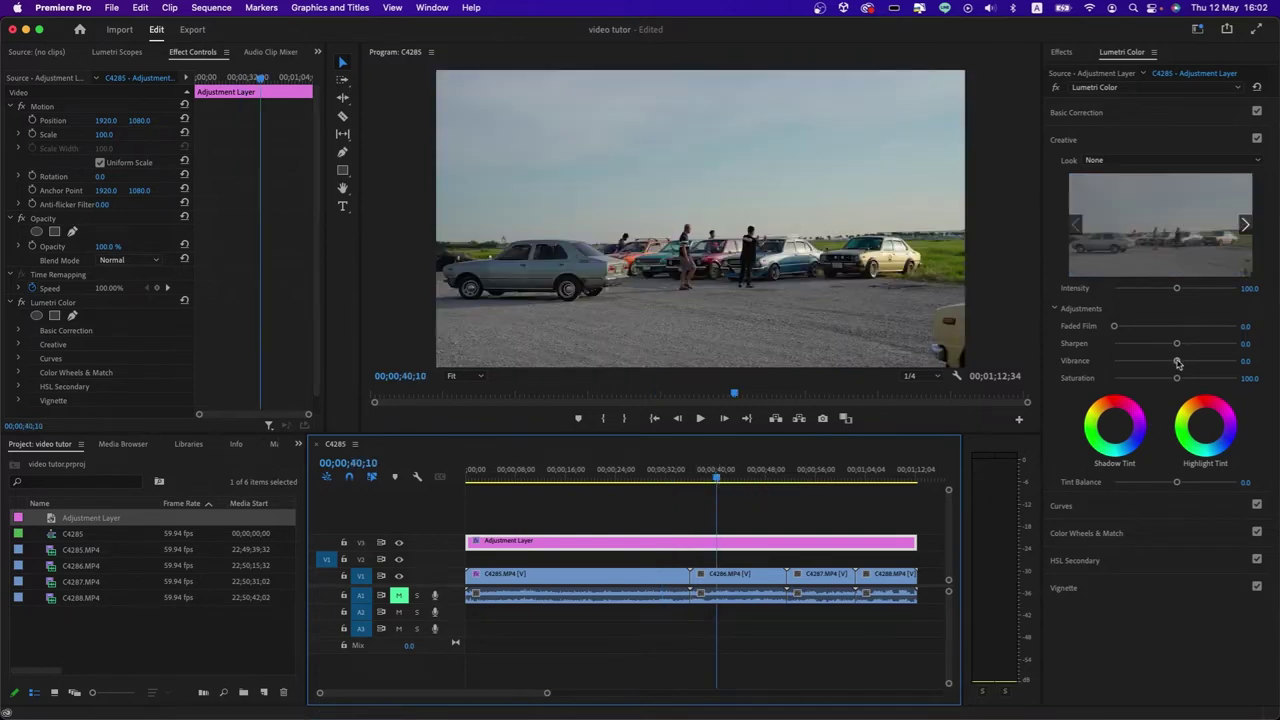
mouse_move(1178, 363)
left_mouse_down()
mouse_move(1165, 364)
mouse_move(1210, 360)
mouse_move(1219, 378)
mouse_move(1185, 377)
left_mouse_up()
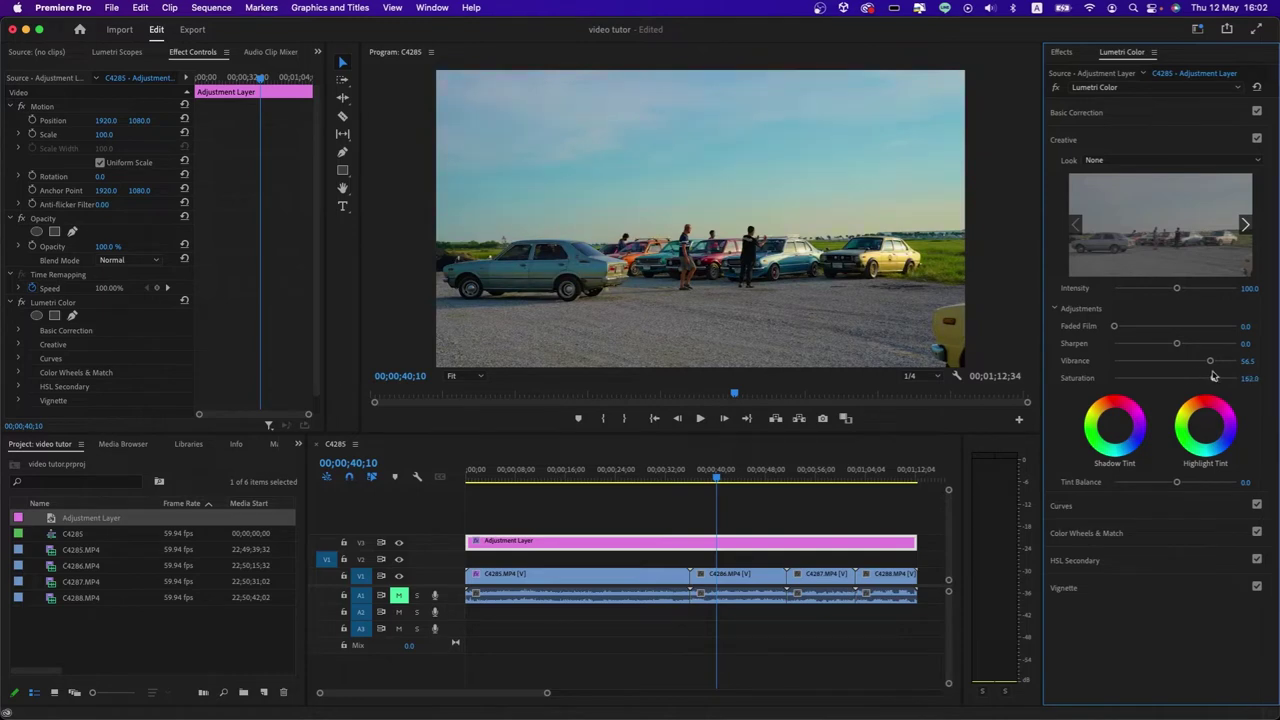
Select clips C4287, C4286 and C4285 in turn to compare their Lumetri settings.
left_click(754, 511)
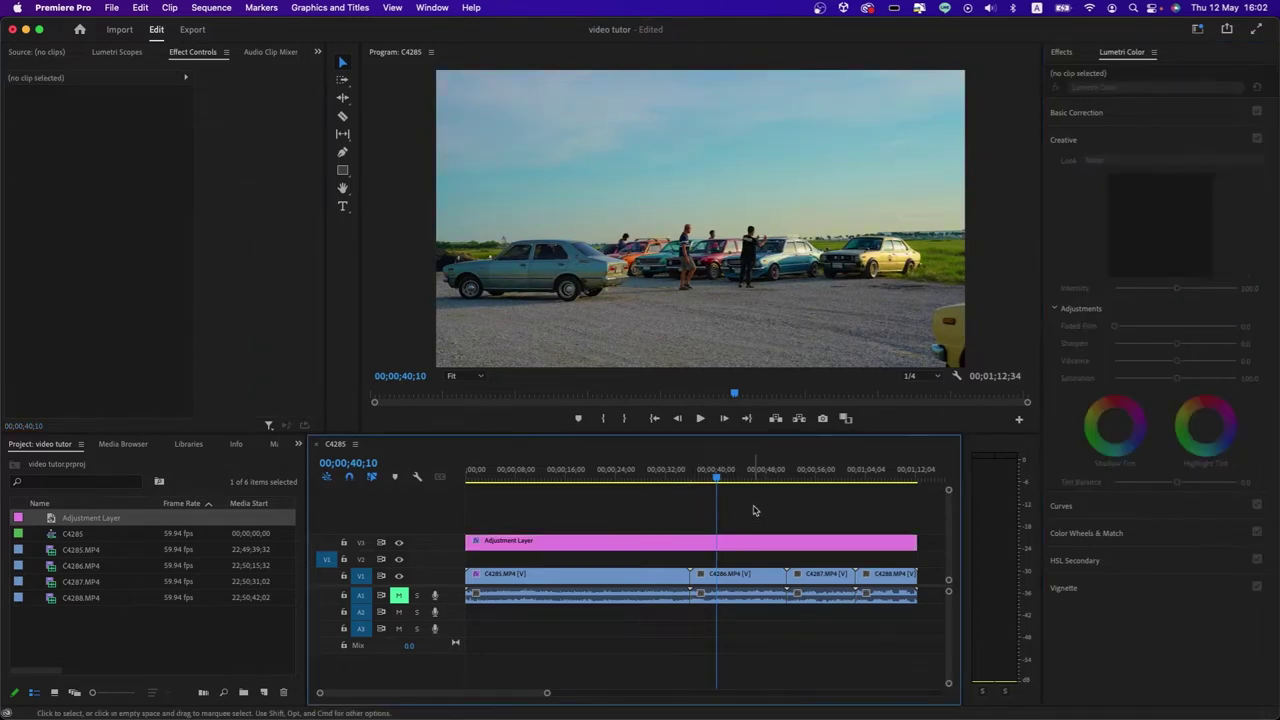
left_click(805, 476)
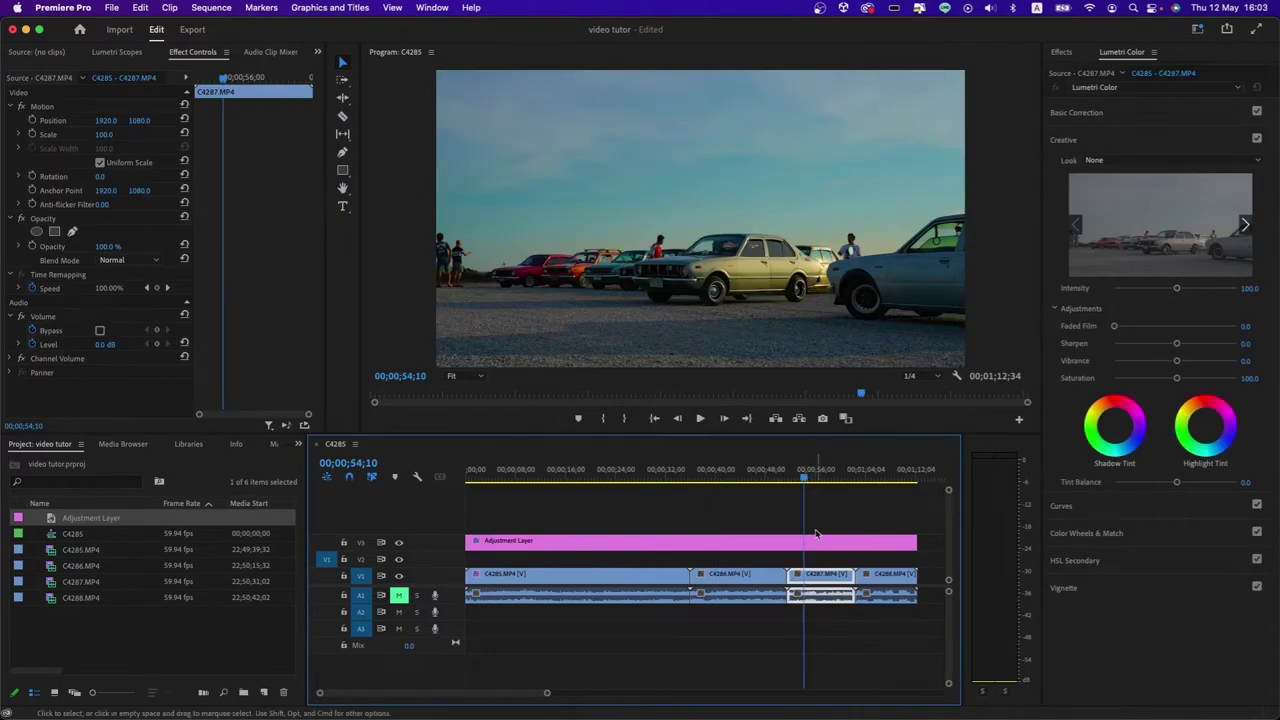
left_click(818, 495)
left_click(804, 574)
left_click(740, 574)
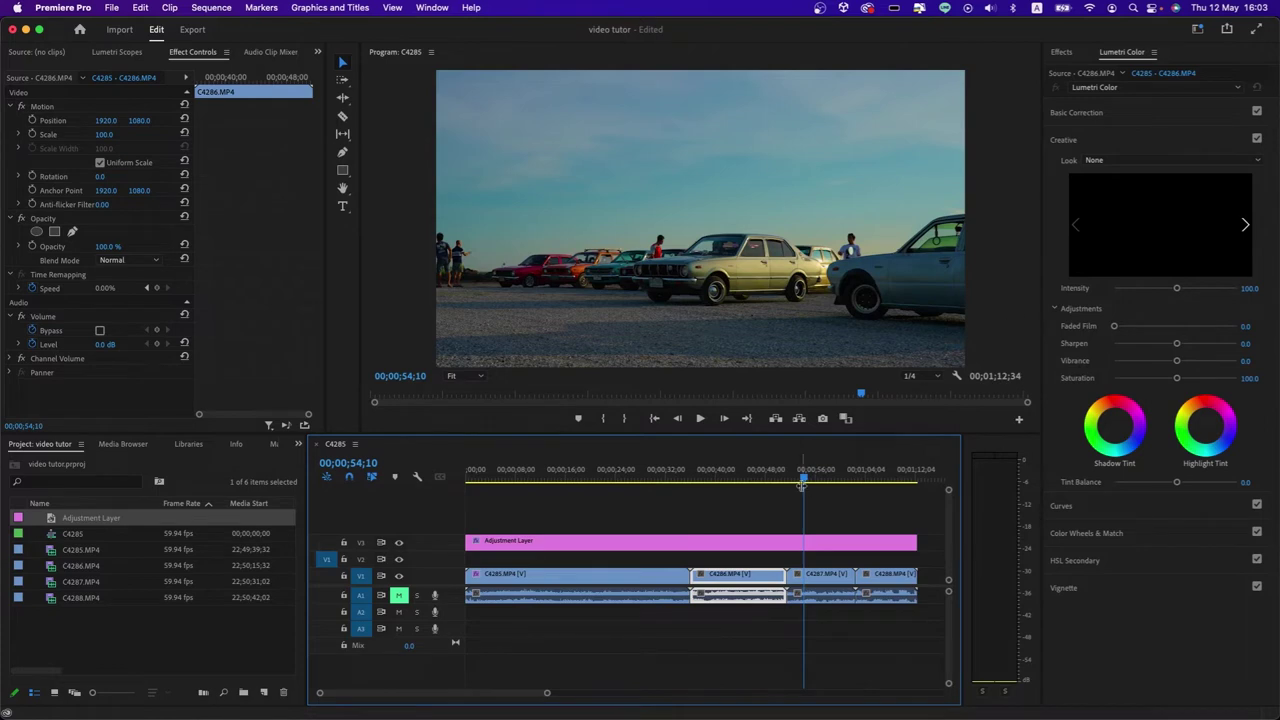
left_click(641, 574)
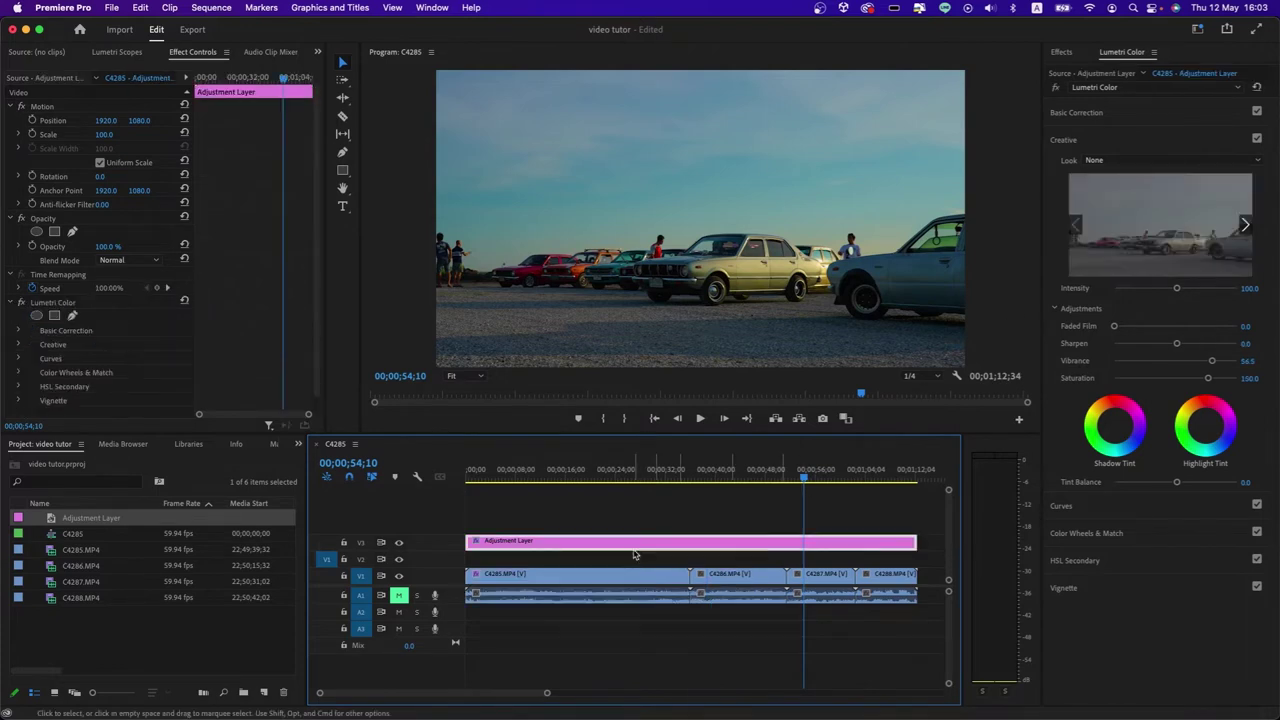
left_click(632, 578)
left_click(808, 577)
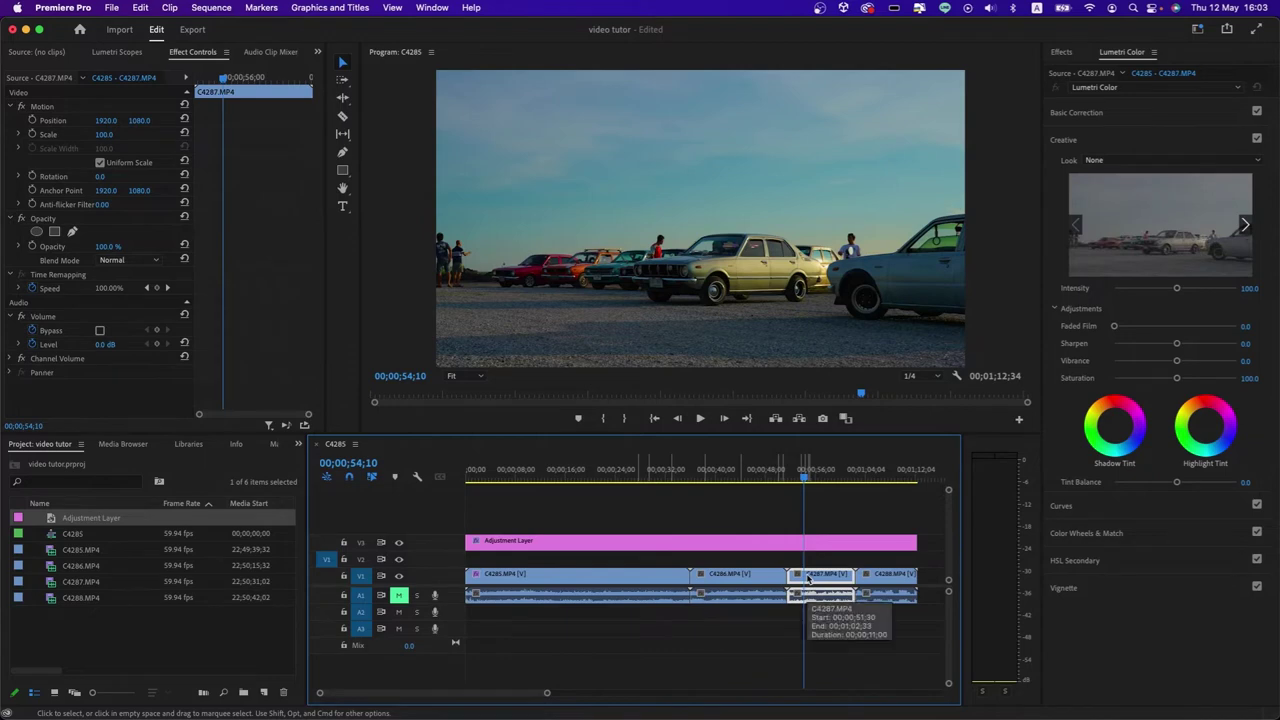
Brighten C4287's exposure and lift its shadows in Basic Correction.
left_click(1118, 113)
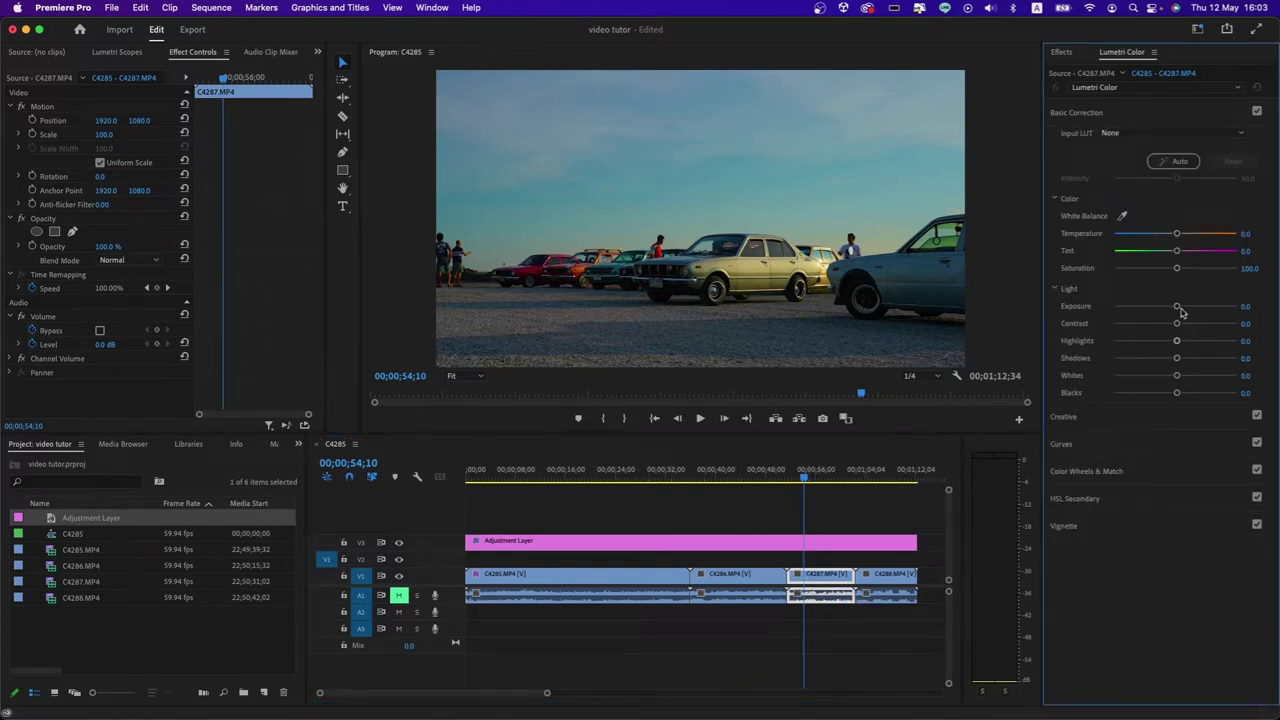
left_click_drag(1181, 306, 1183, 308)
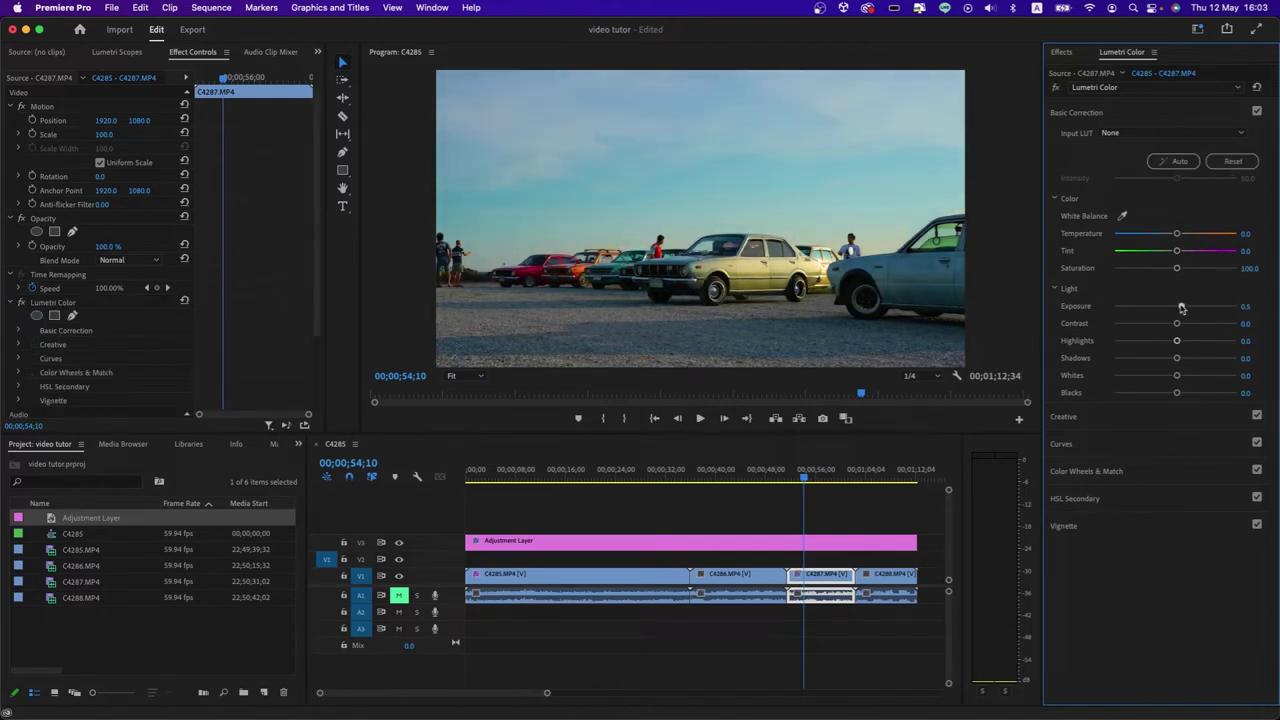
left_click_drag(1181, 308, 1183, 308)
left_click_drag(1179, 358, 1183, 356)
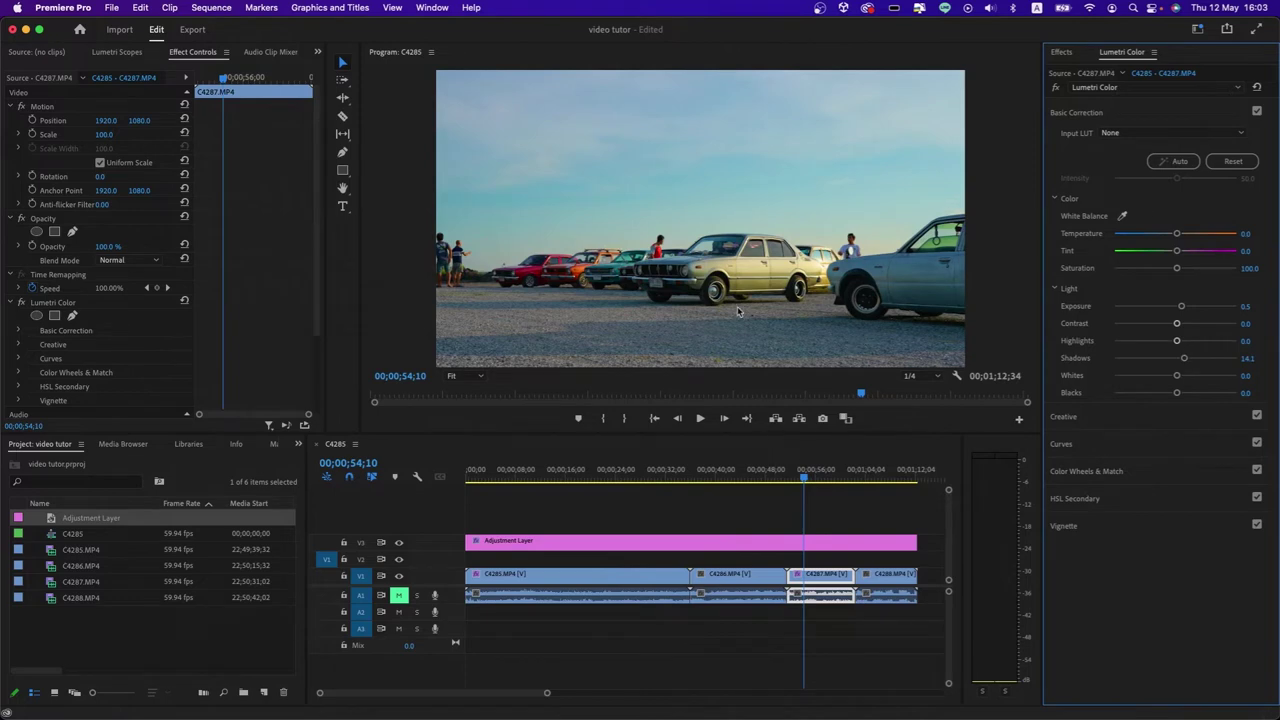
Lift C4286's Shadows to 13.0 and compare it against the first shot.
left_click(715, 476)
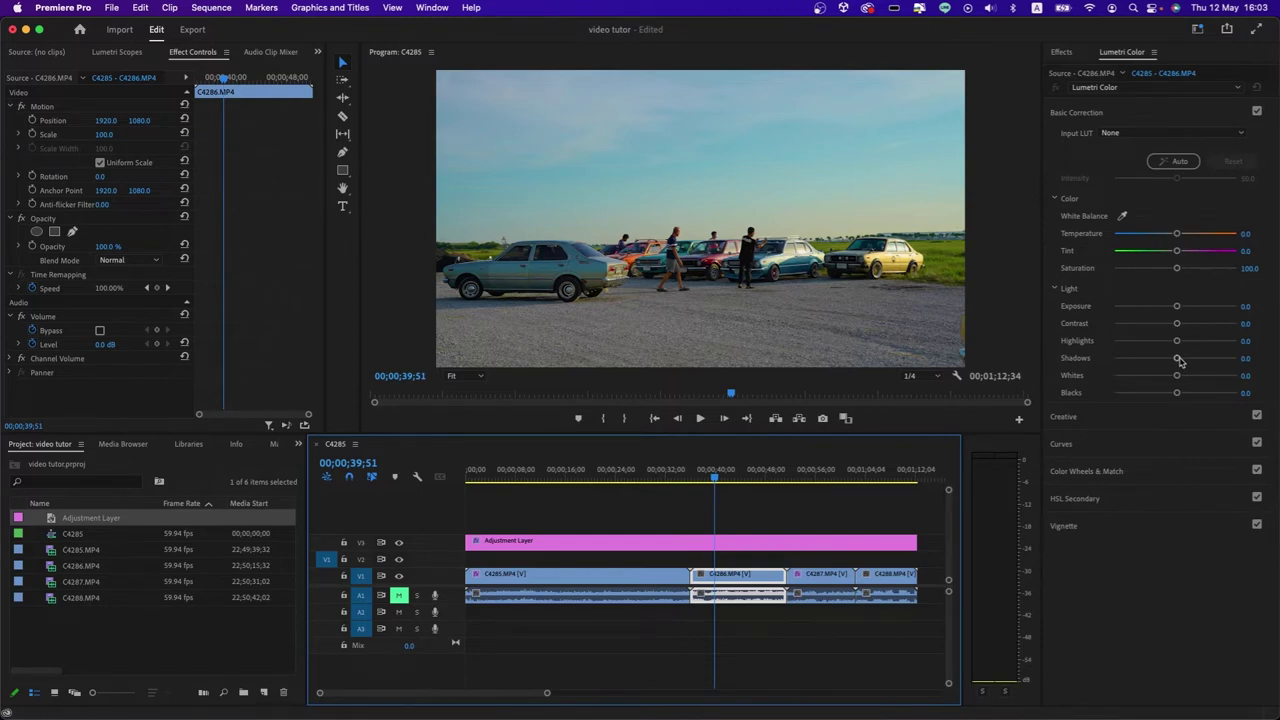
left_click_drag(1179, 358, 1182, 359)
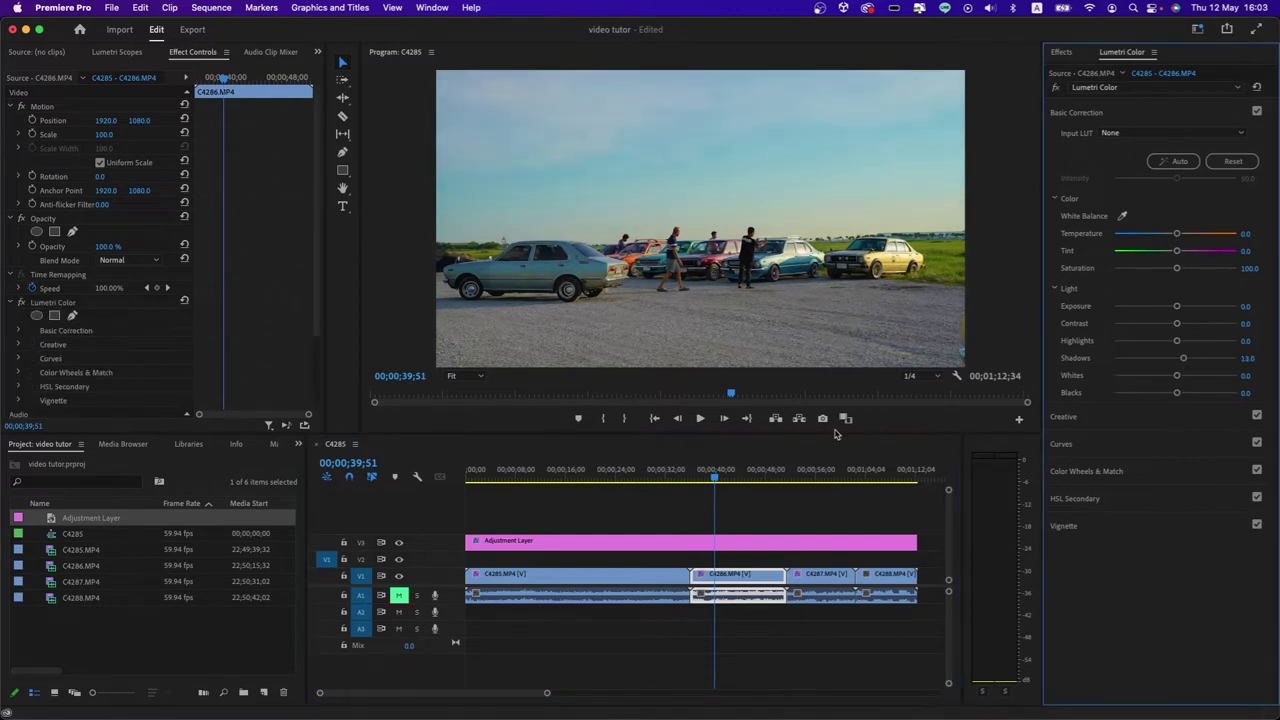
left_click(674, 479)
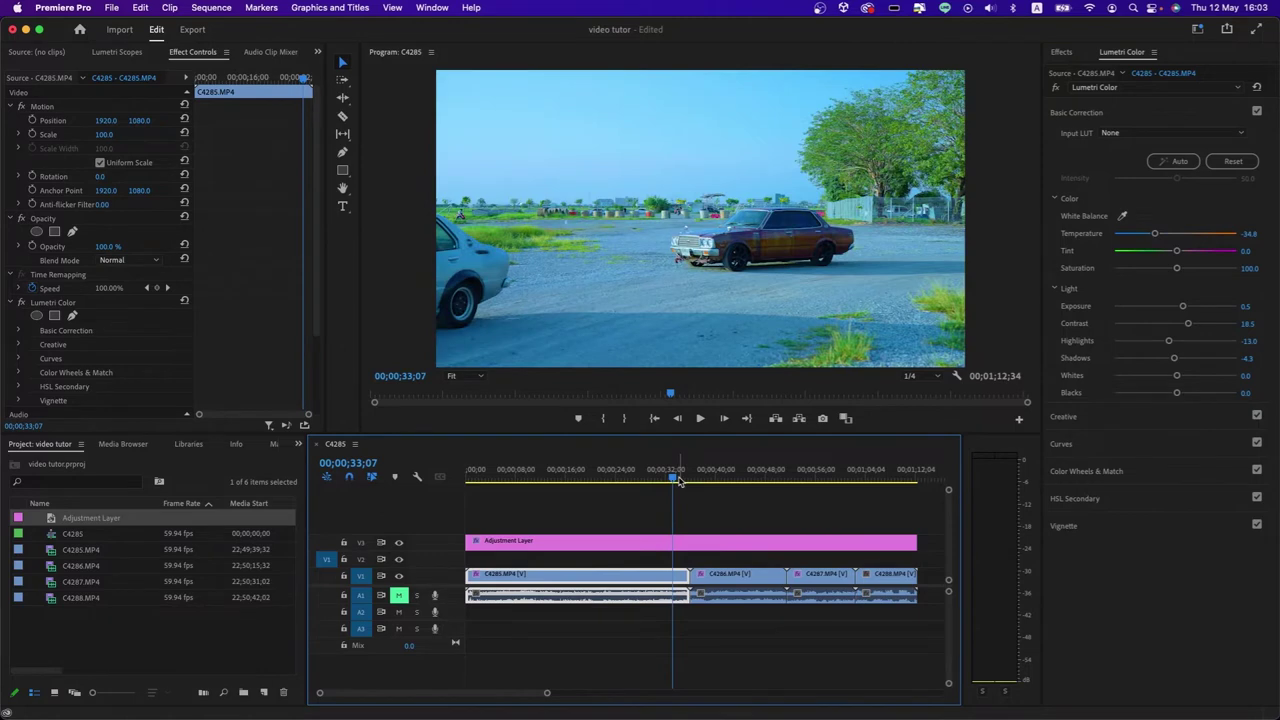
left_click(712, 477)
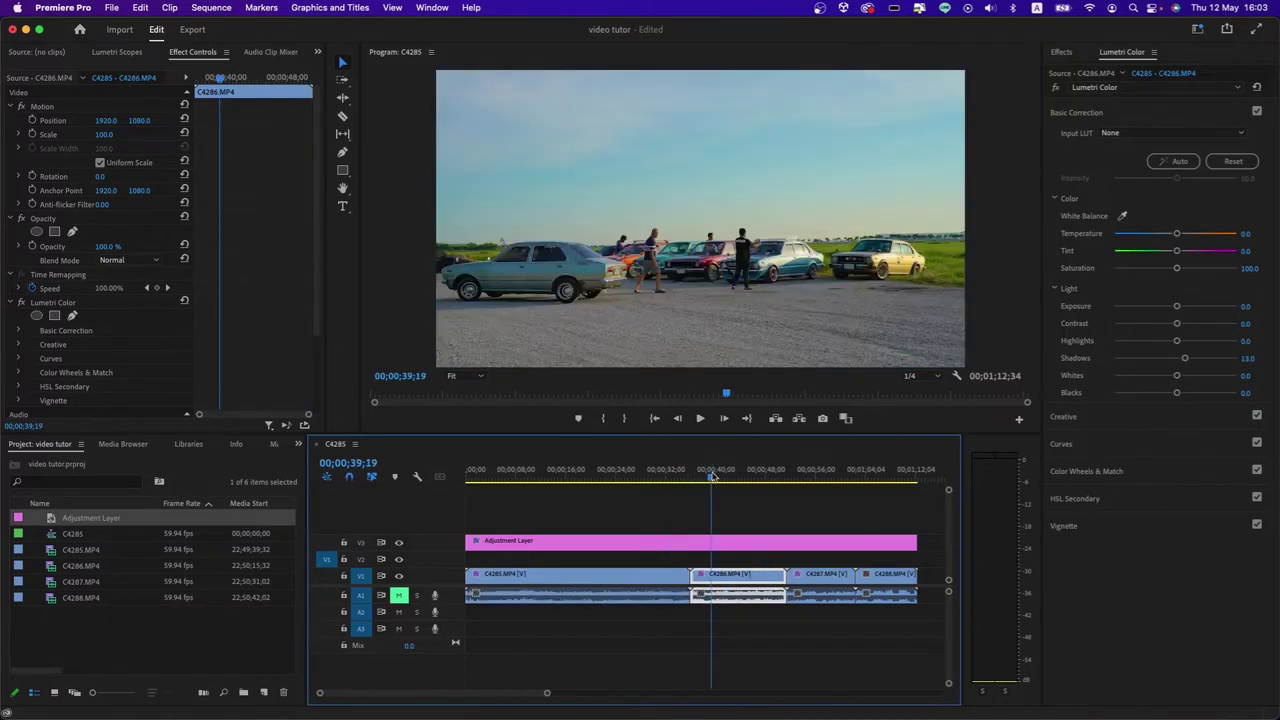
left_click(680, 477)
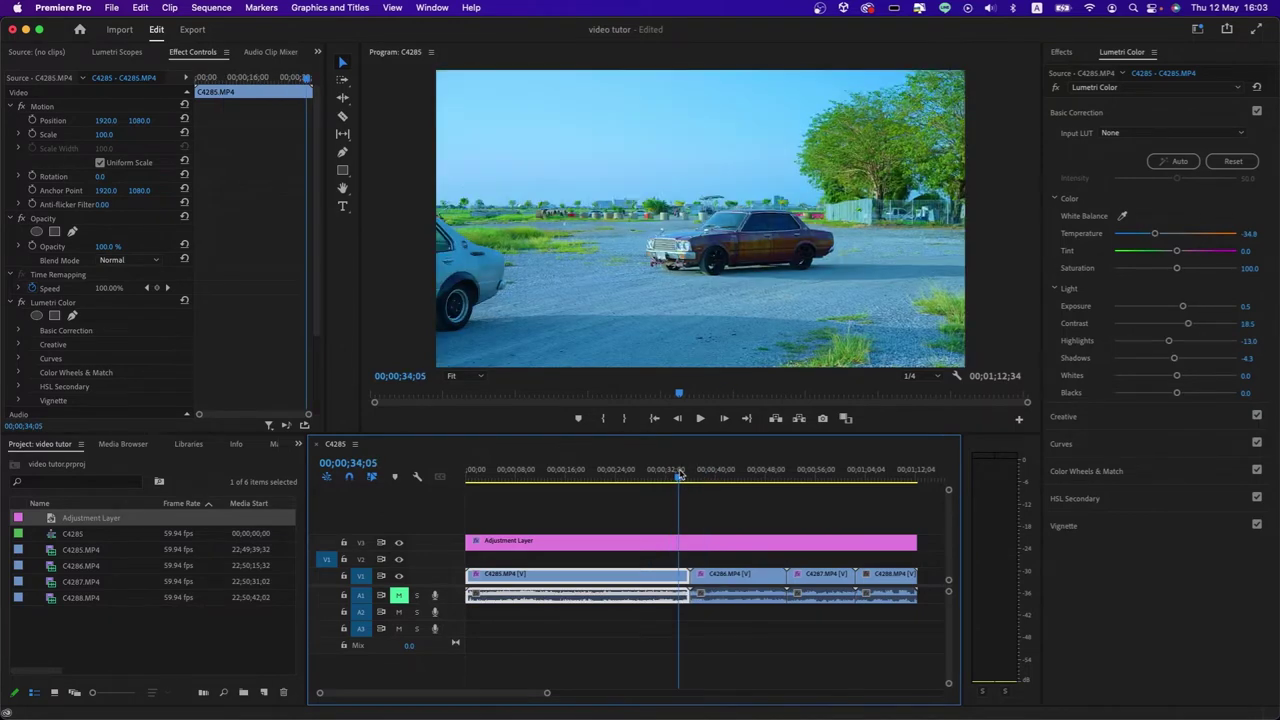
Reset clip C4285's Lumetri correction to remove its blue cast.
left_click(698, 523)
left_click(674, 576)
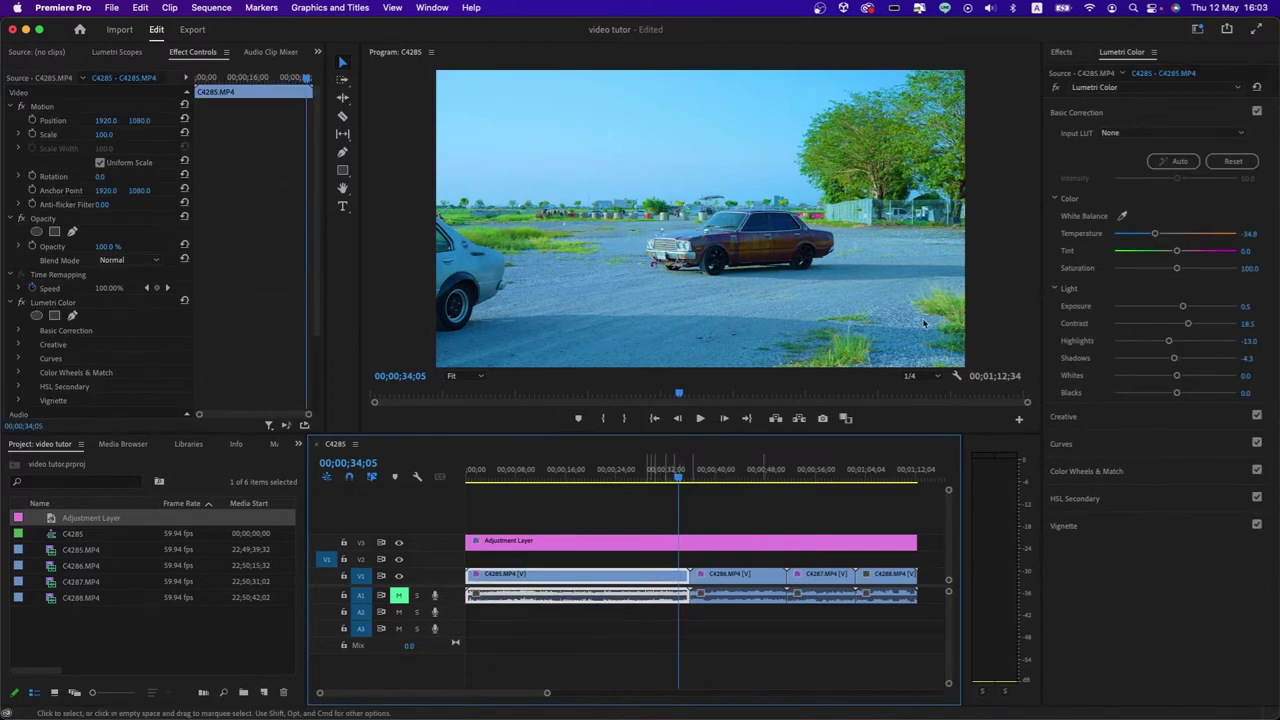
left_click(1228, 163)
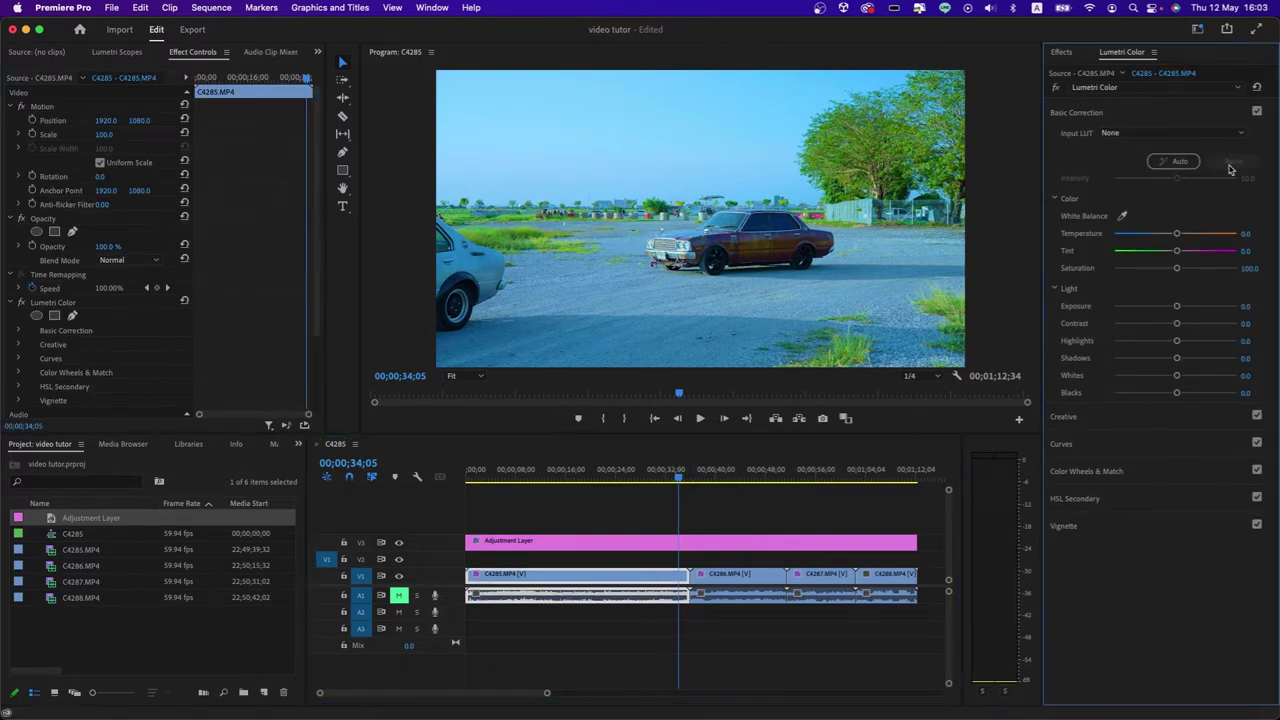
Grade the adjustment layer with Temperature -33.7, Exposure 0.1 and added Creative Sharpen, then preview C4288.
left_click(703, 543)
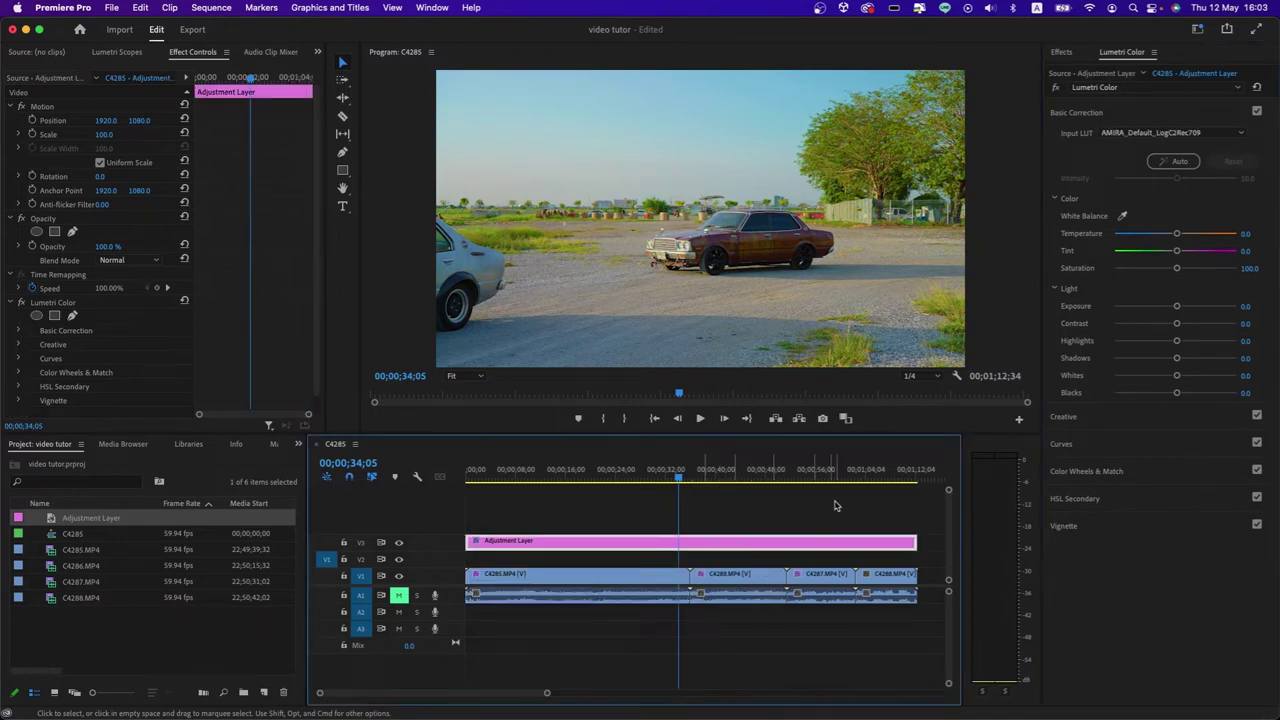
left_click_drag(1178, 234, 1165, 236)
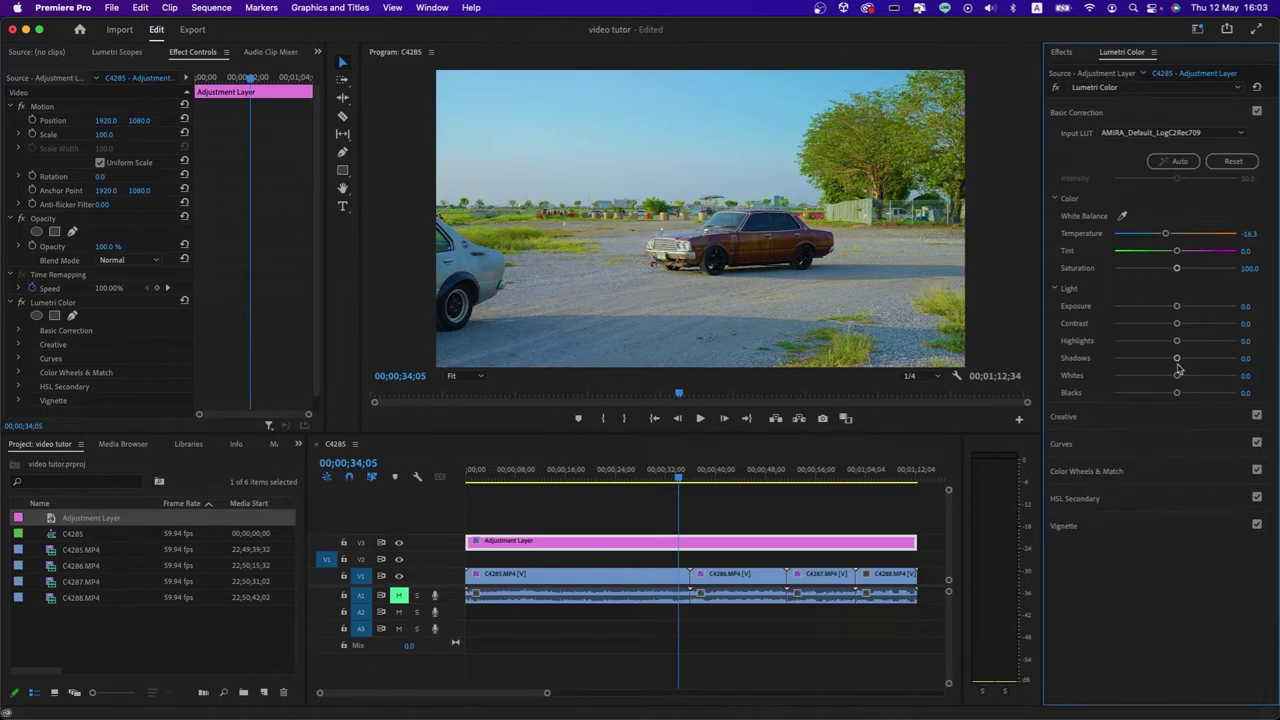
left_click(1118, 418)
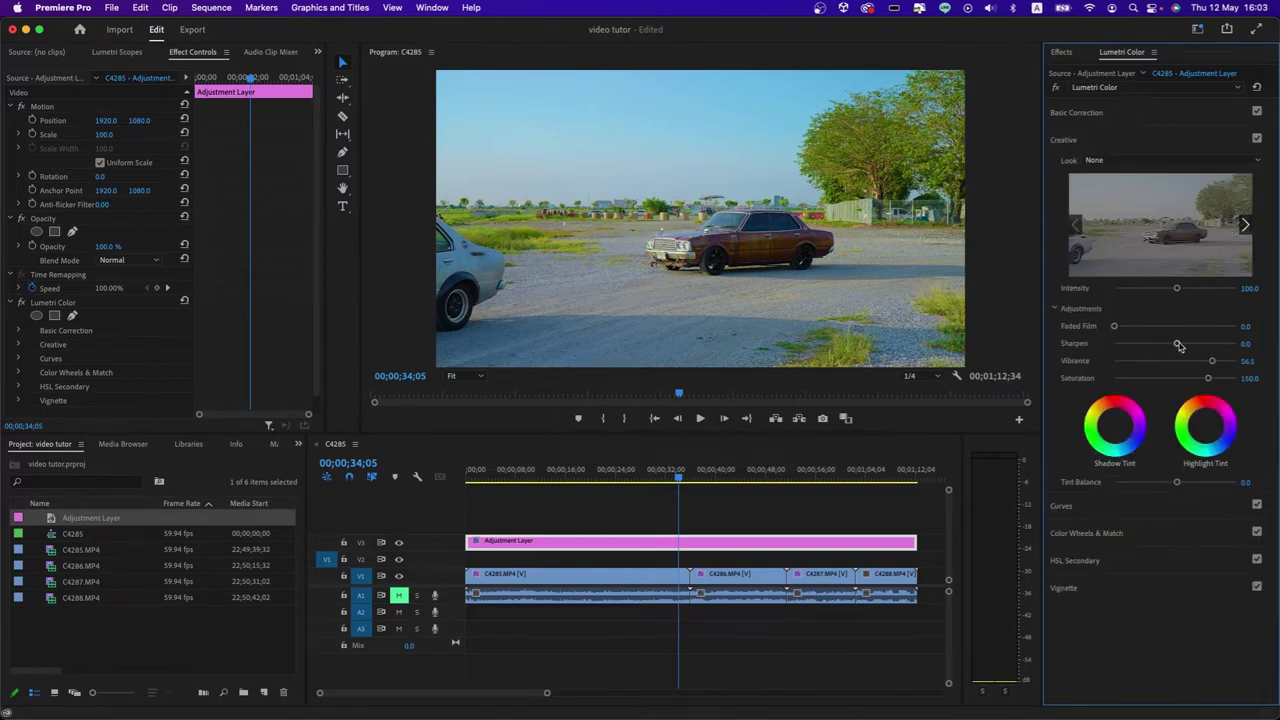
left_click_drag(1177, 344, 1208, 344)
left_click(1124, 113)
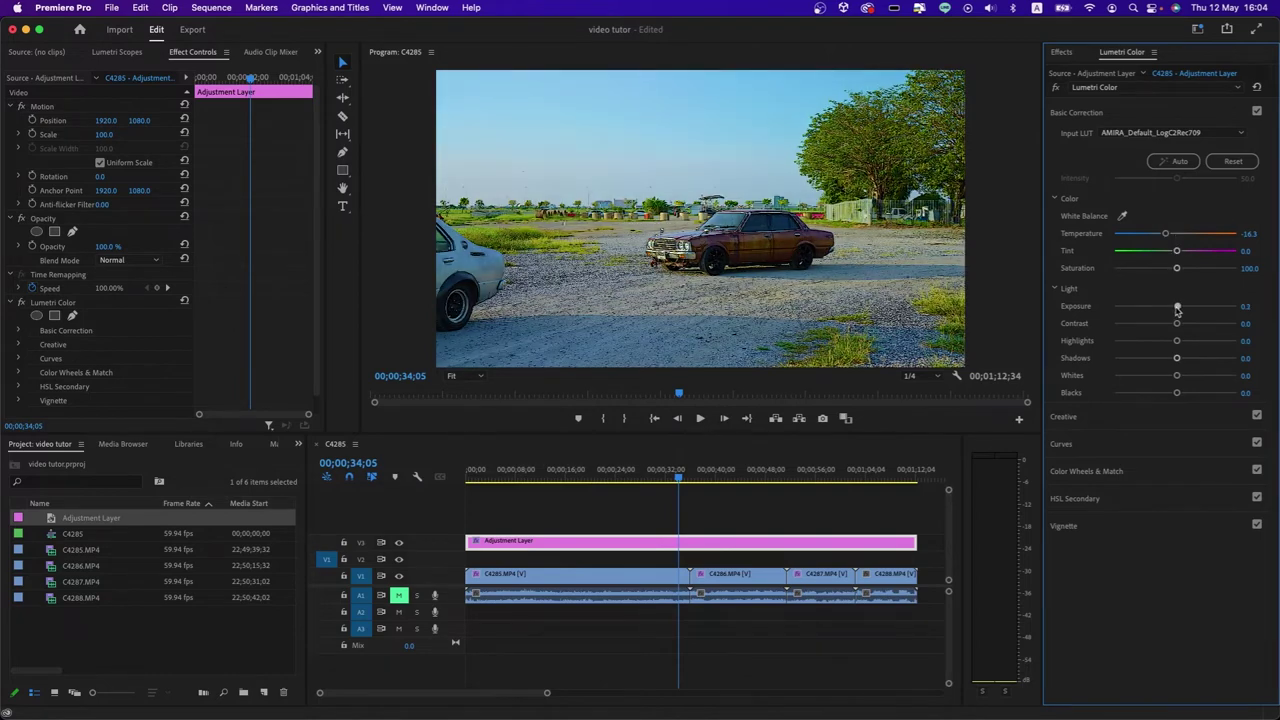
left_click_drag(1165, 233, 1154, 240)
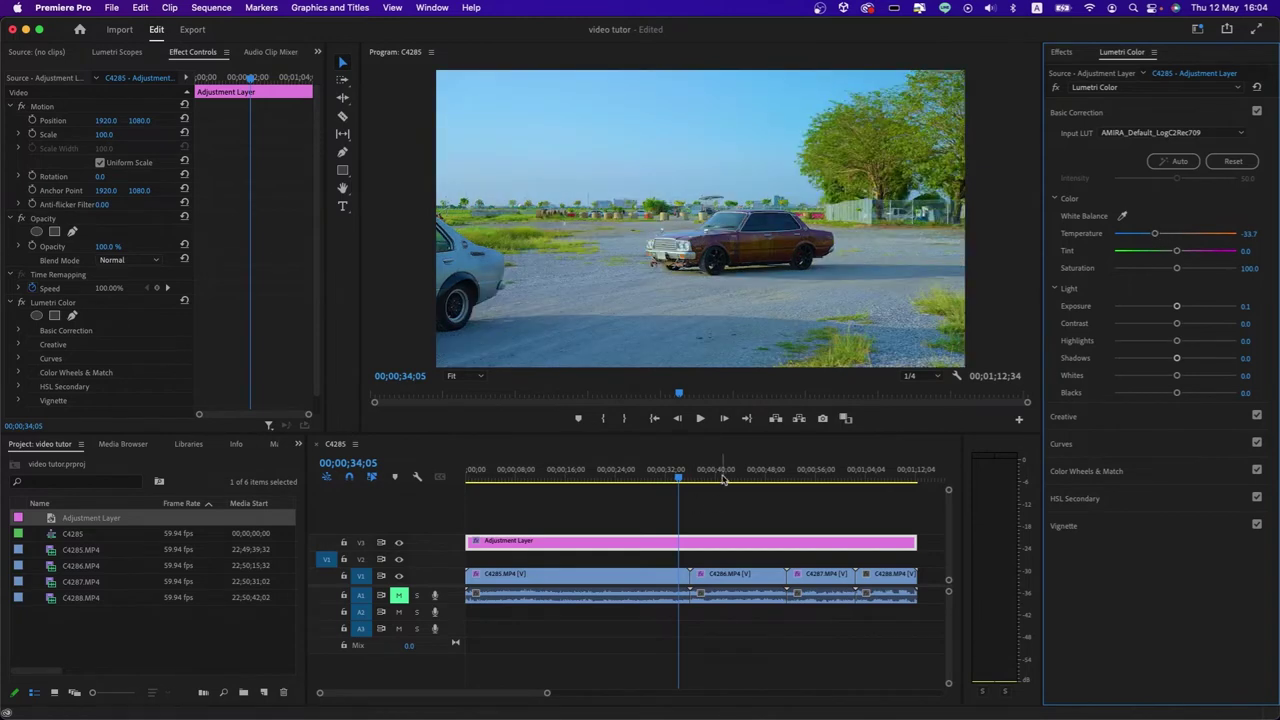
left_click_drag(724, 480, 879, 476)
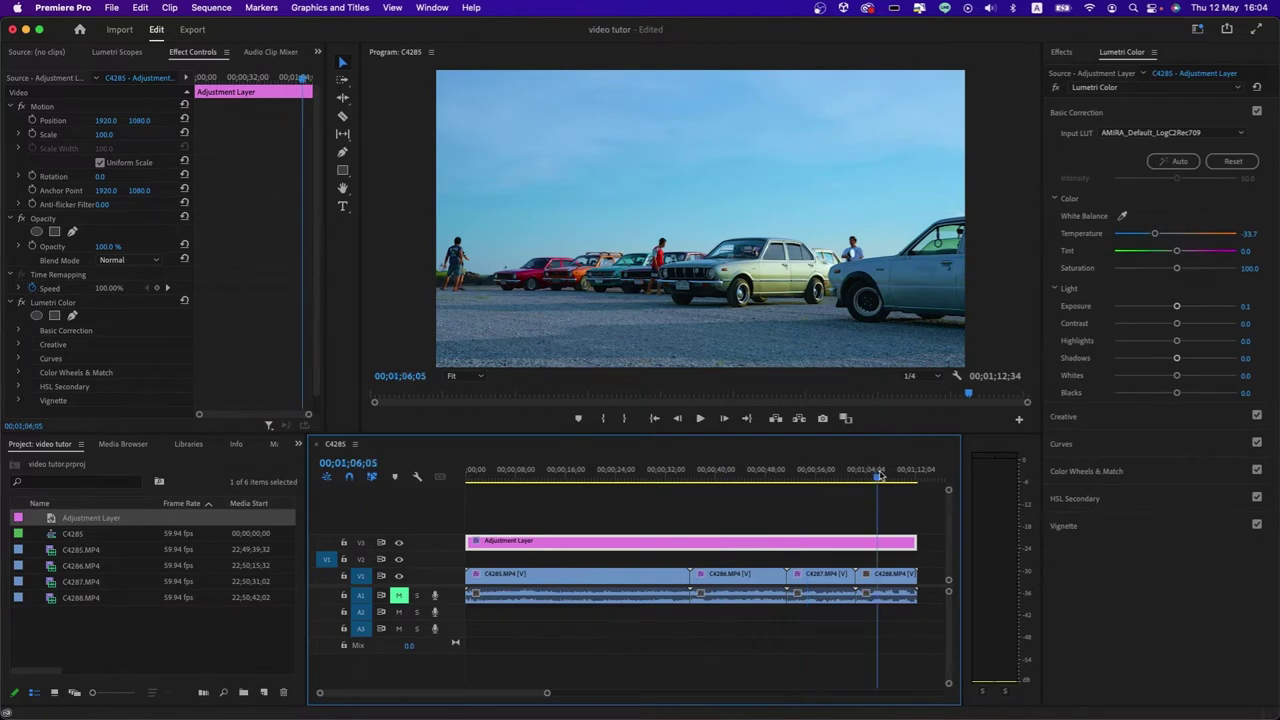
left_click_drag(879, 476, 871, 477)
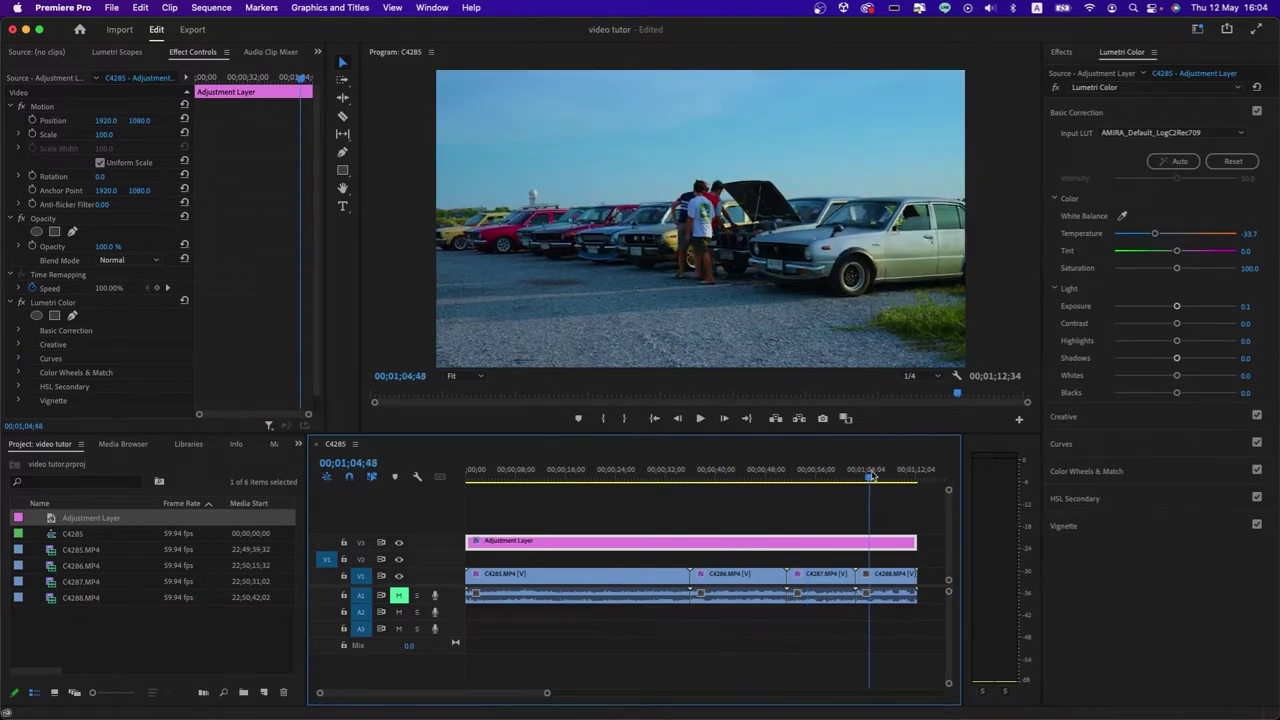
Give clip C4288 Exposure 0.4 and Shadows 13.0.
left_click(885, 577)
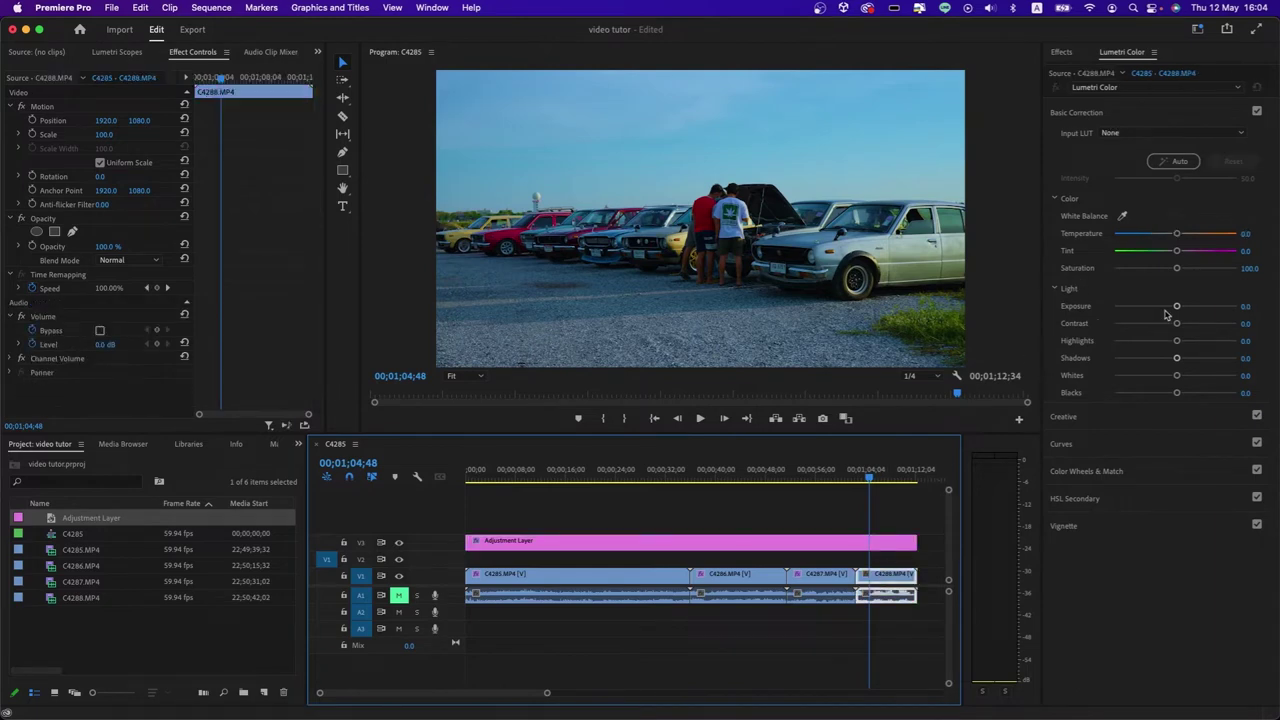
left_click_drag(1177, 306, 1181, 308)
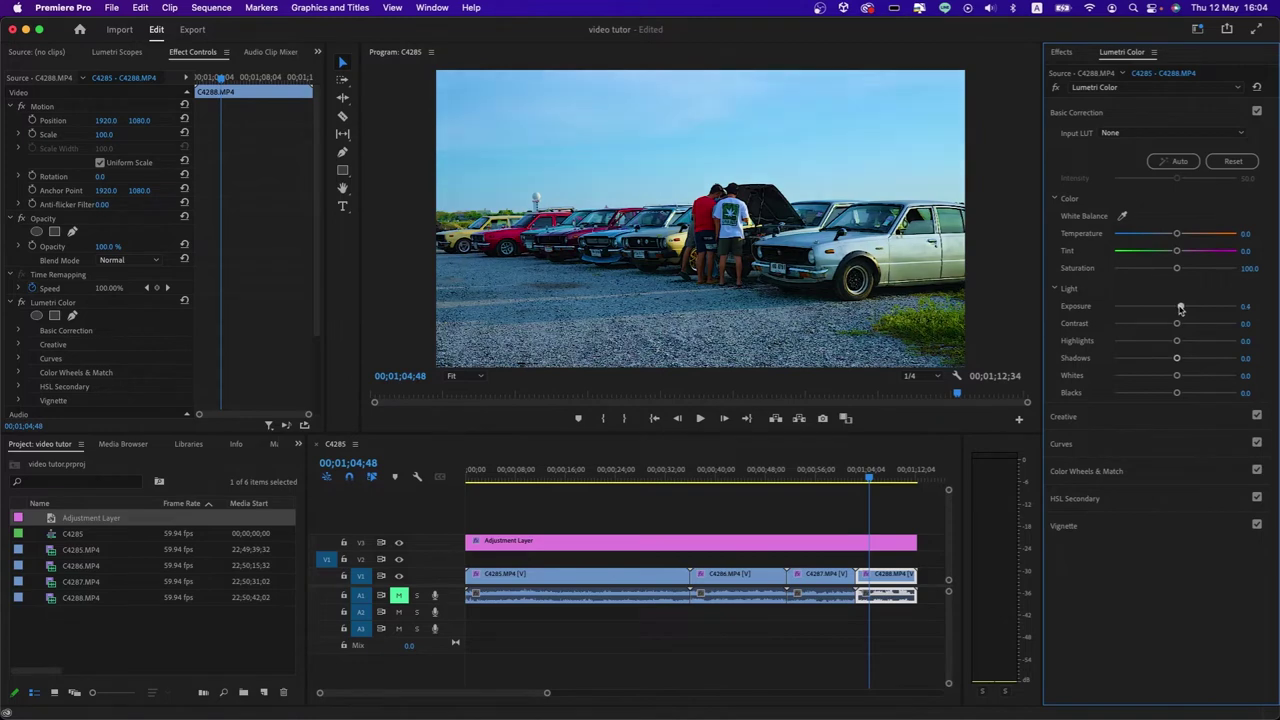
left_click_drag(1178, 358, 1183, 358)
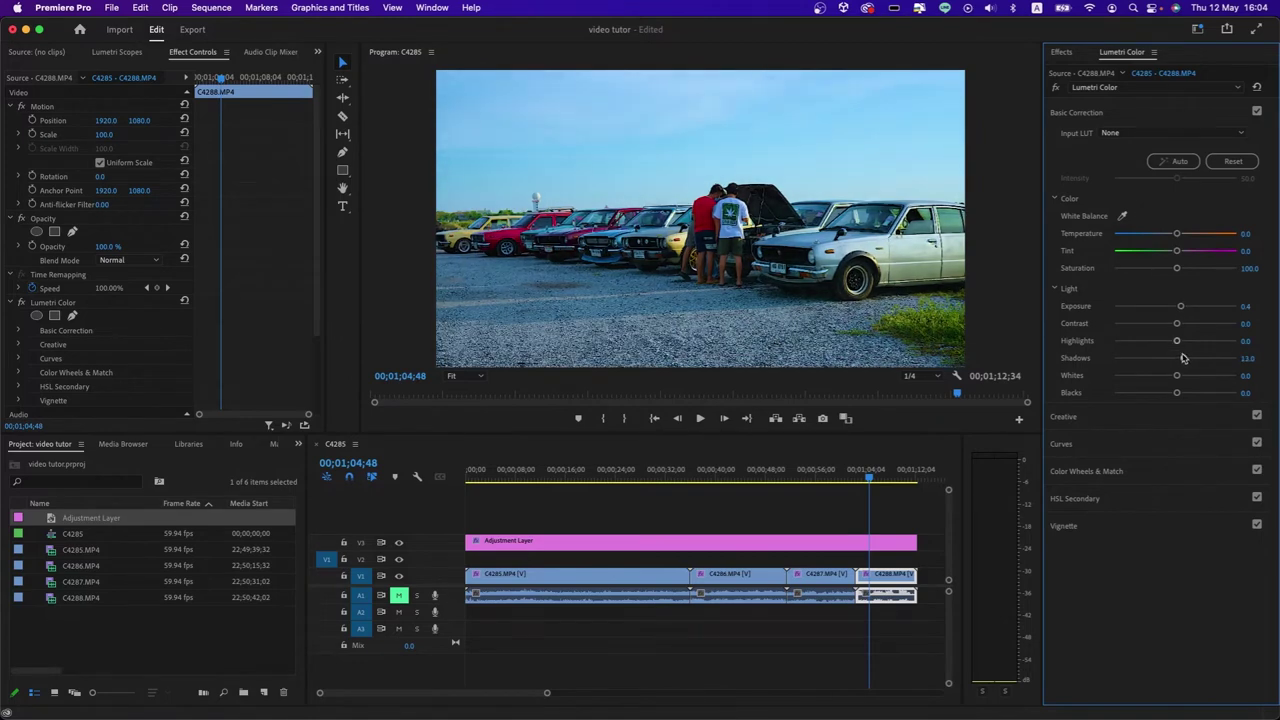
Step through shots C4287, C4288, C4286 and back to C4285 to compare the grades.
left_click(834, 477)
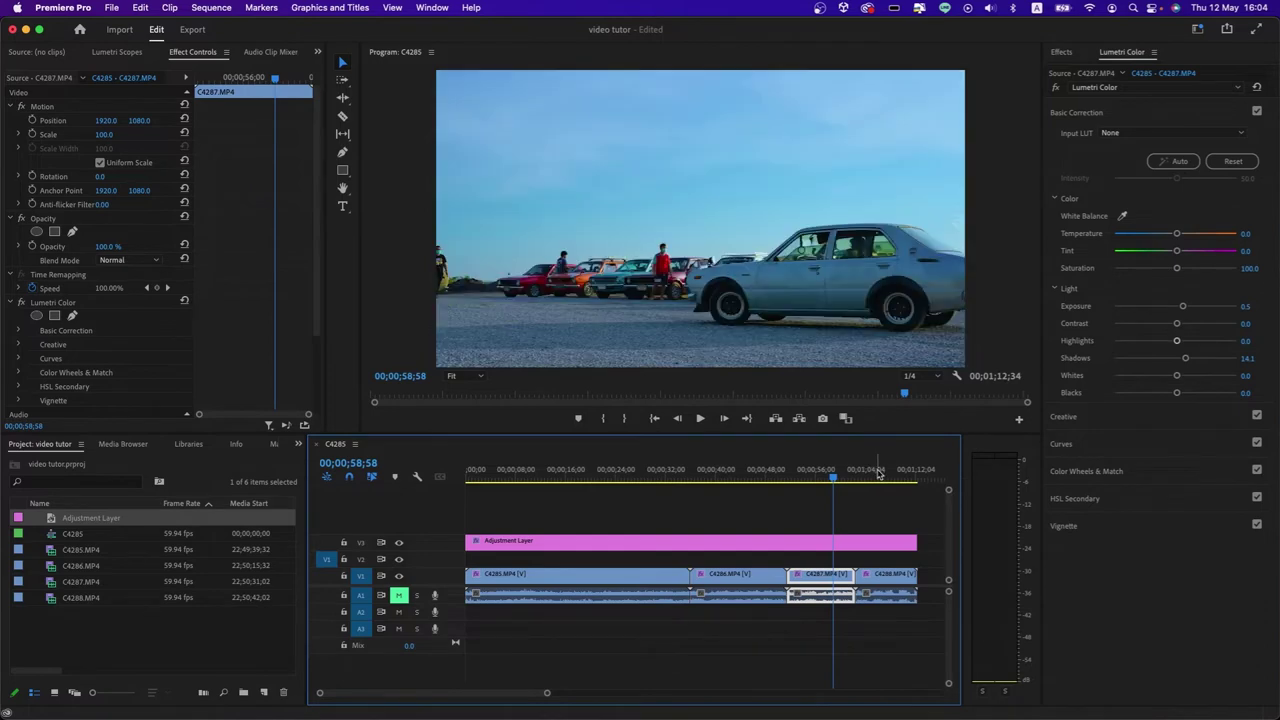
left_click(876, 476)
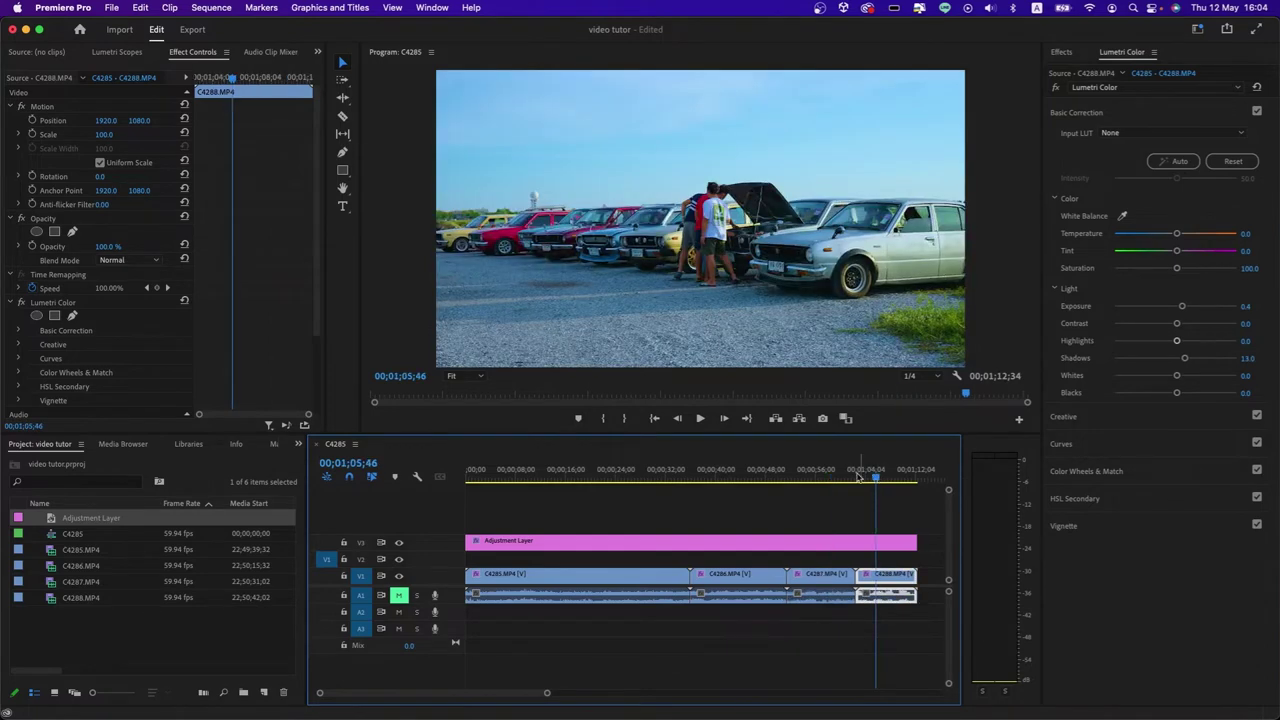
left_click(831, 477)
left_click(746, 477)
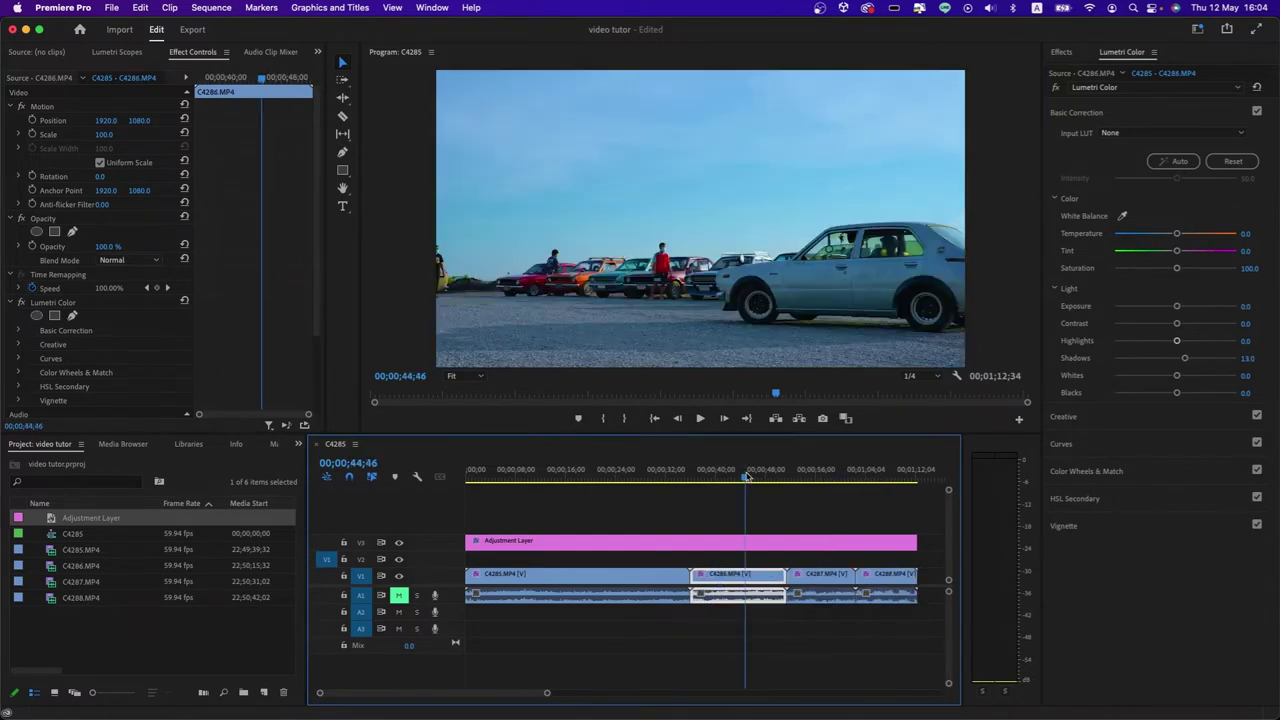
left_click_drag(746, 477, 659, 477)
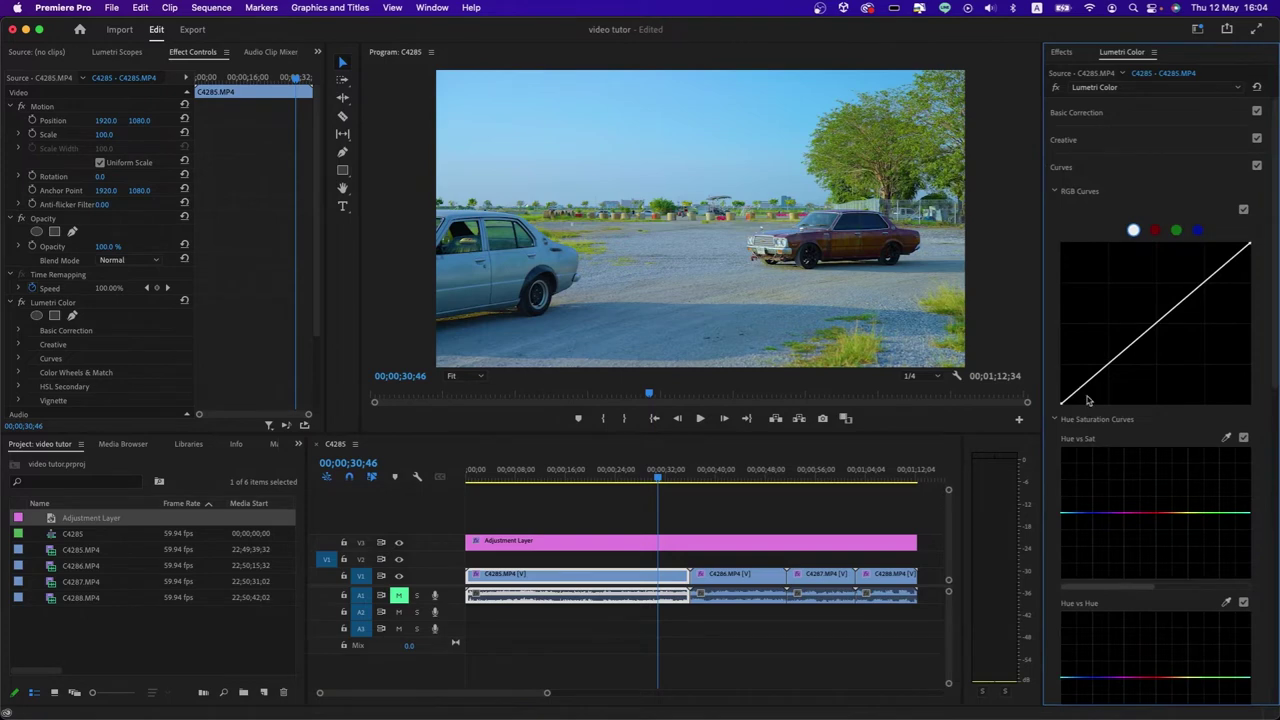
Select the Adjustment Layer and expand Lumetri's Color Wheels & Match to show the Shadows, Midtones and Highlights wheels.
left_click(735, 542)
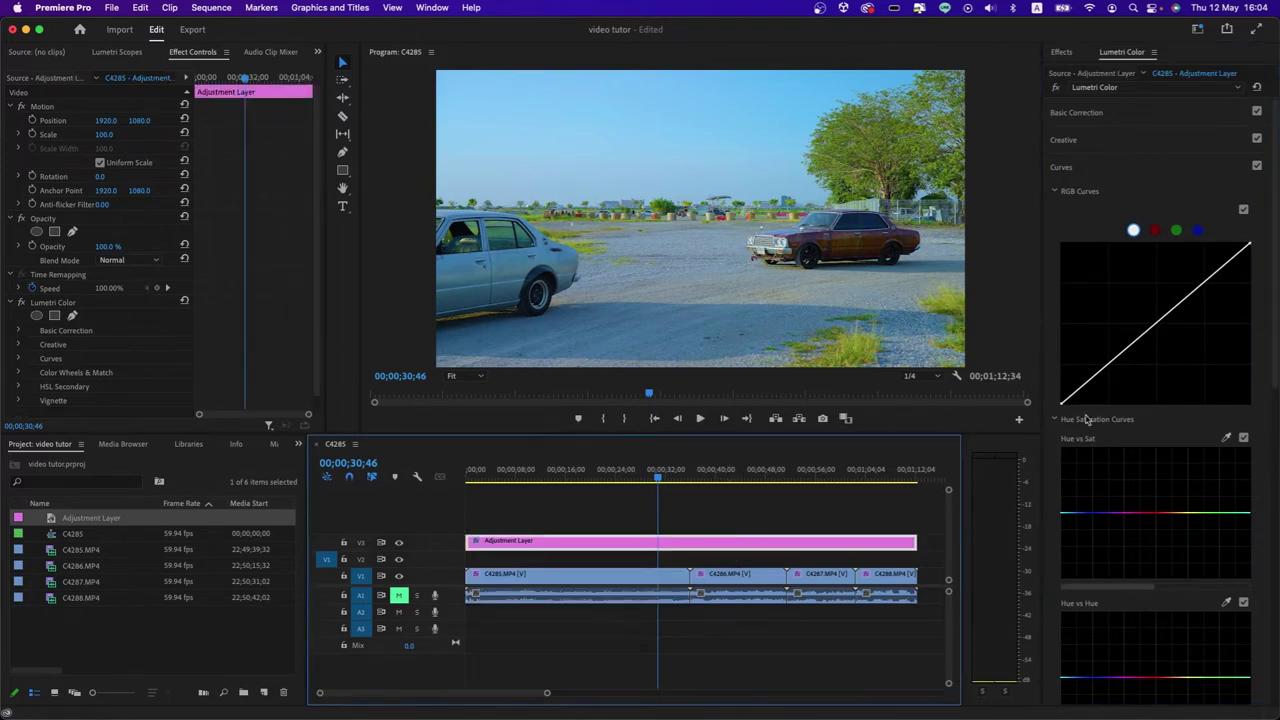
scroll(1095, 440, "down", 1)
scroll(1110, 475, "down", 4)
scroll(1111, 481, "down", 5)
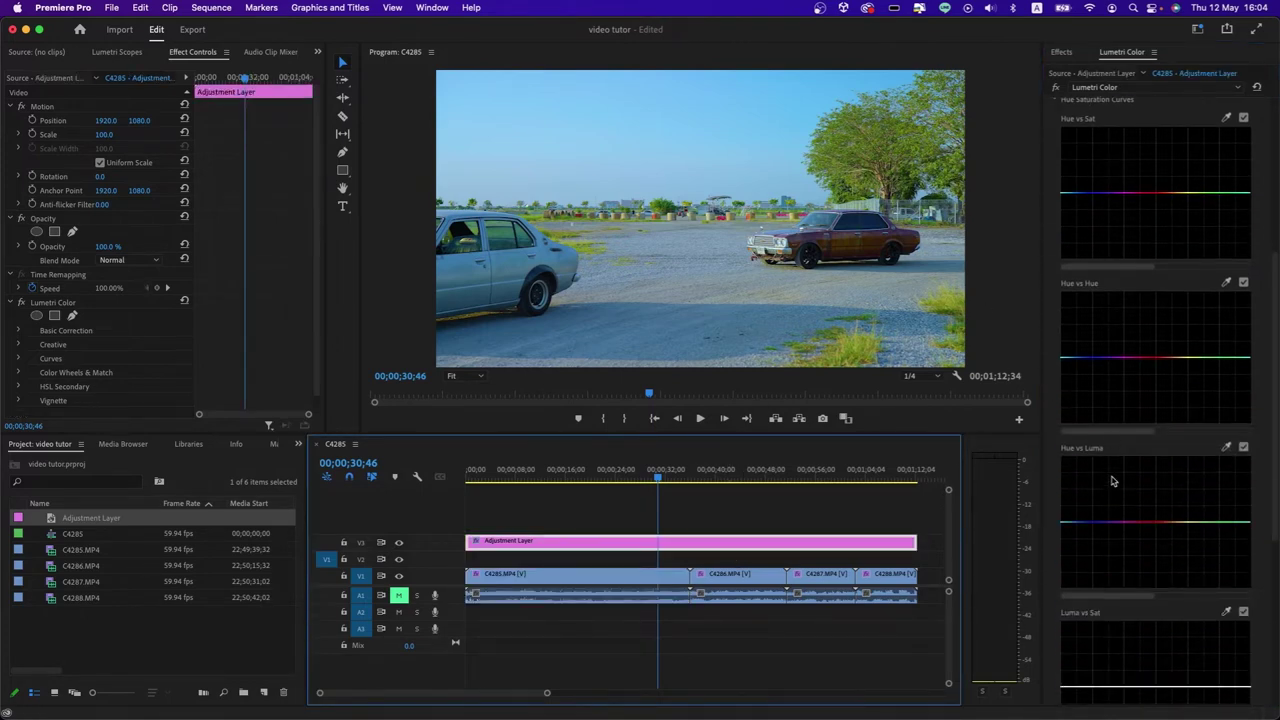
scroll(1111, 481, "down", 3)
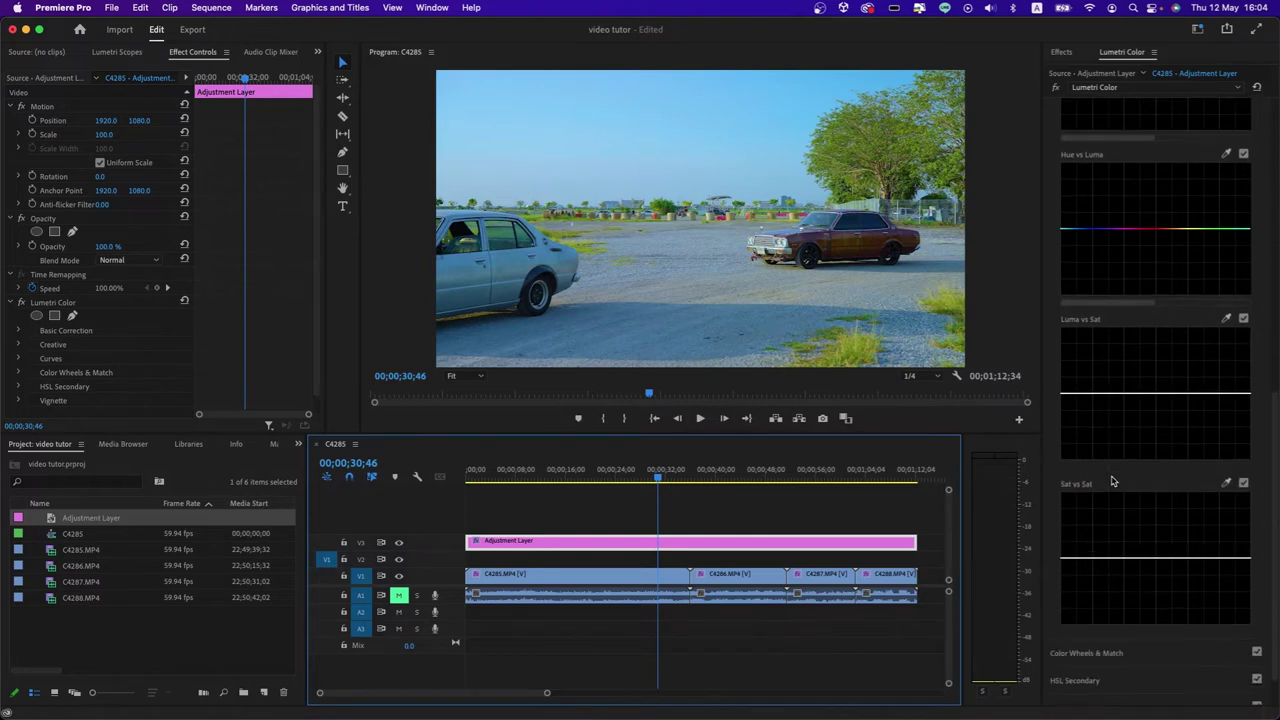
scroll(1112, 485, "down", 2)
left_click(1108, 617)
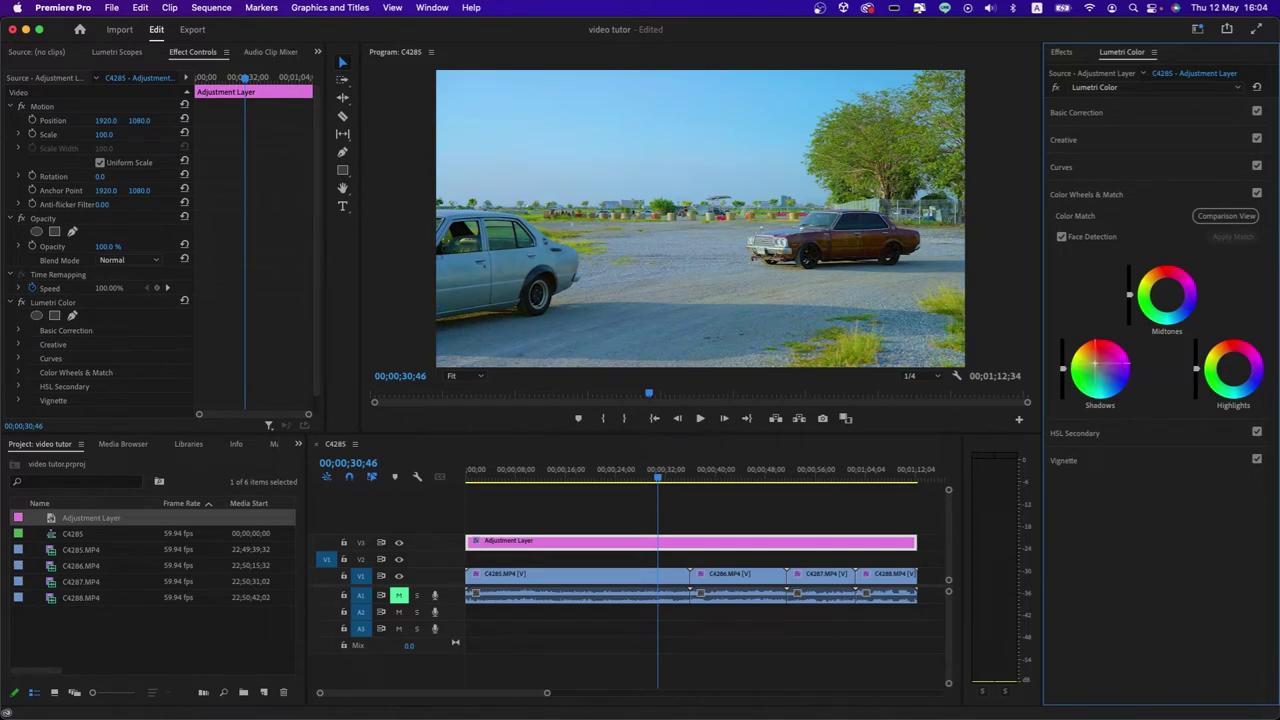
Tint the Shadows and Highlights wheels off-centre and lower the Shadows brightness slider for more contrast.
left_click_drag(1095, 368, 1099, 368)
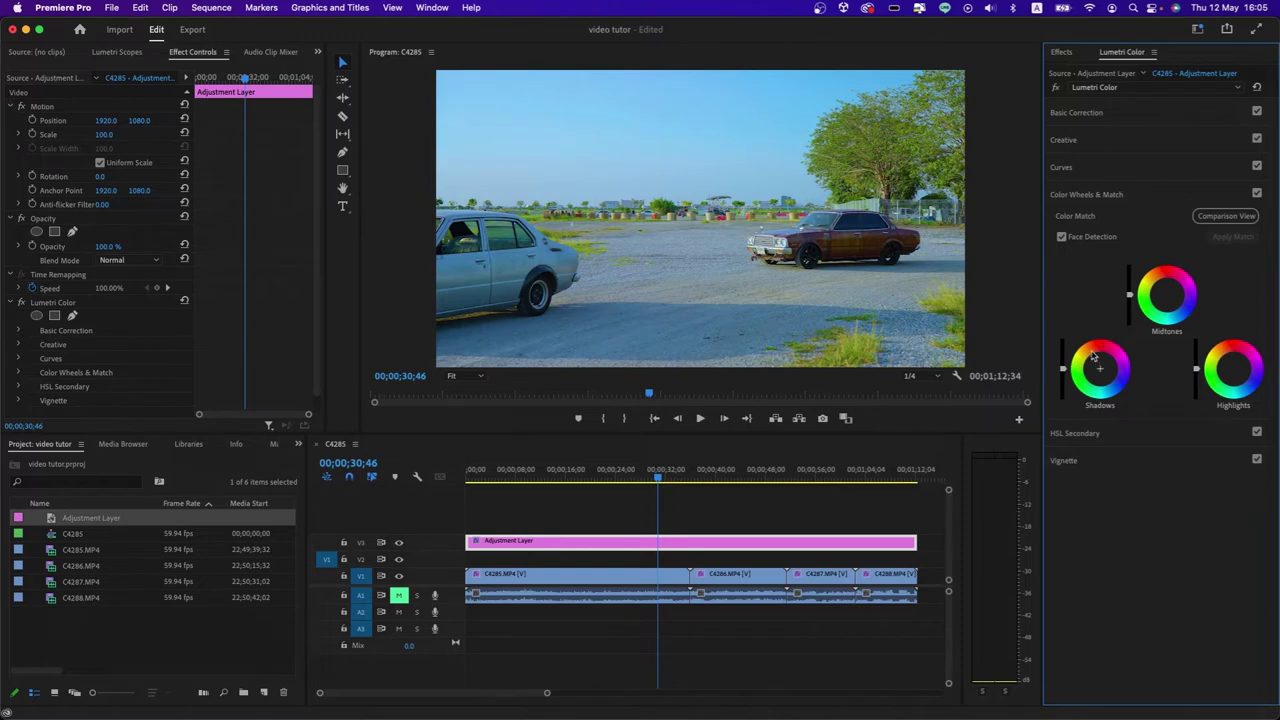
left_click_drag(1094, 356, 1102, 355)
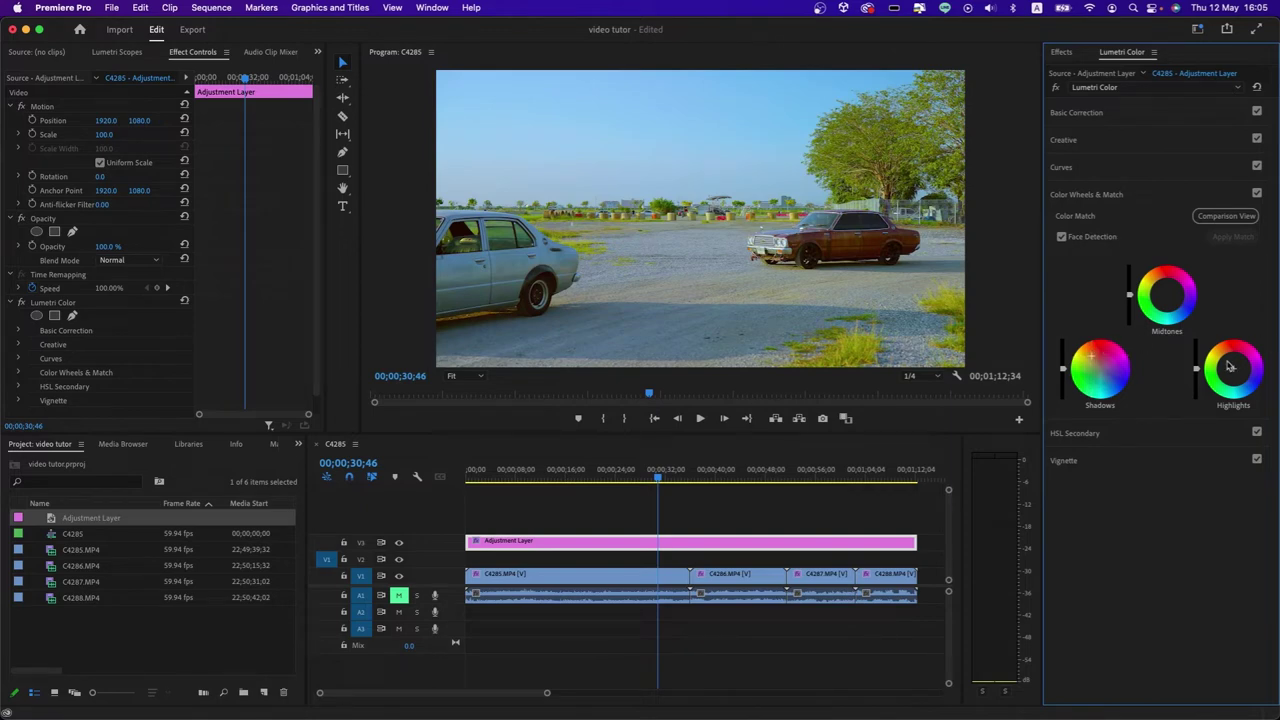
left_click_drag(1230, 366, 1238, 373)
left_click_drag(1236, 374, 1243, 377)
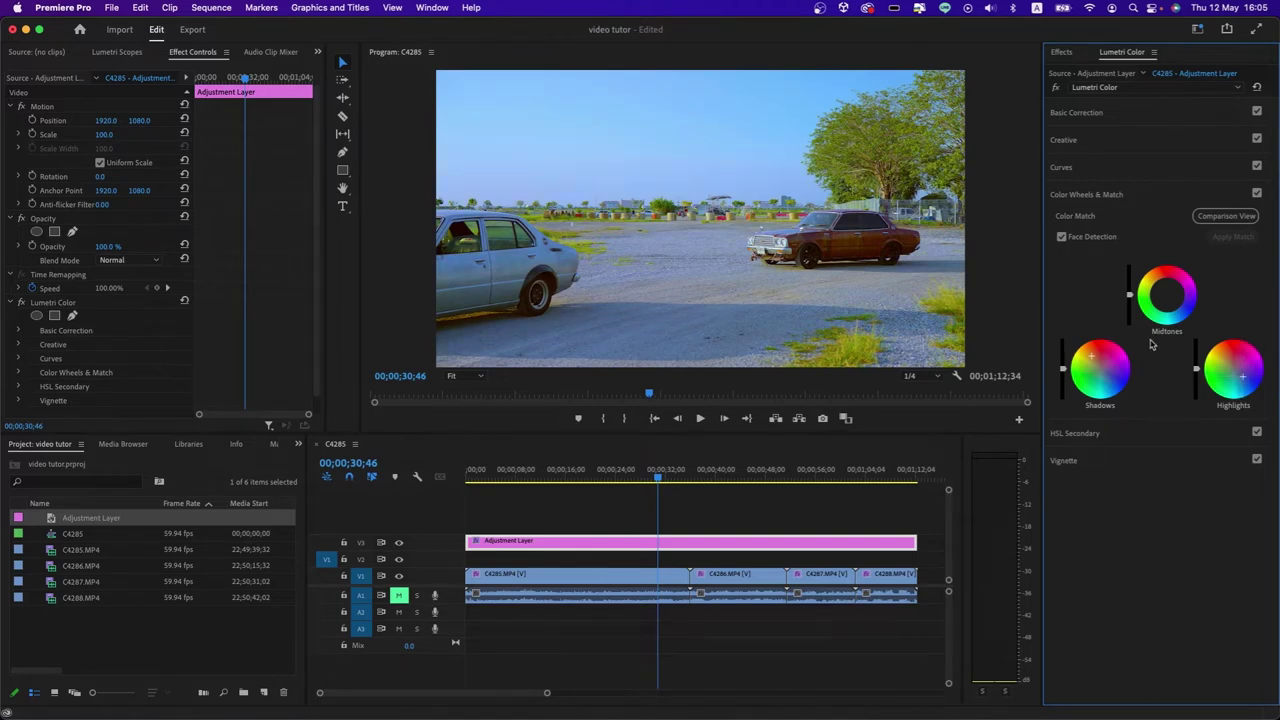
left_click_drag(1243, 377, 1245, 378)
mouse_move(1092, 356)
left_mouse_down()
mouse_move(1123, 378)
mouse_move(1088, 358)
left_mouse_up()
left_click_drag(1063, 364, 1063, 382)
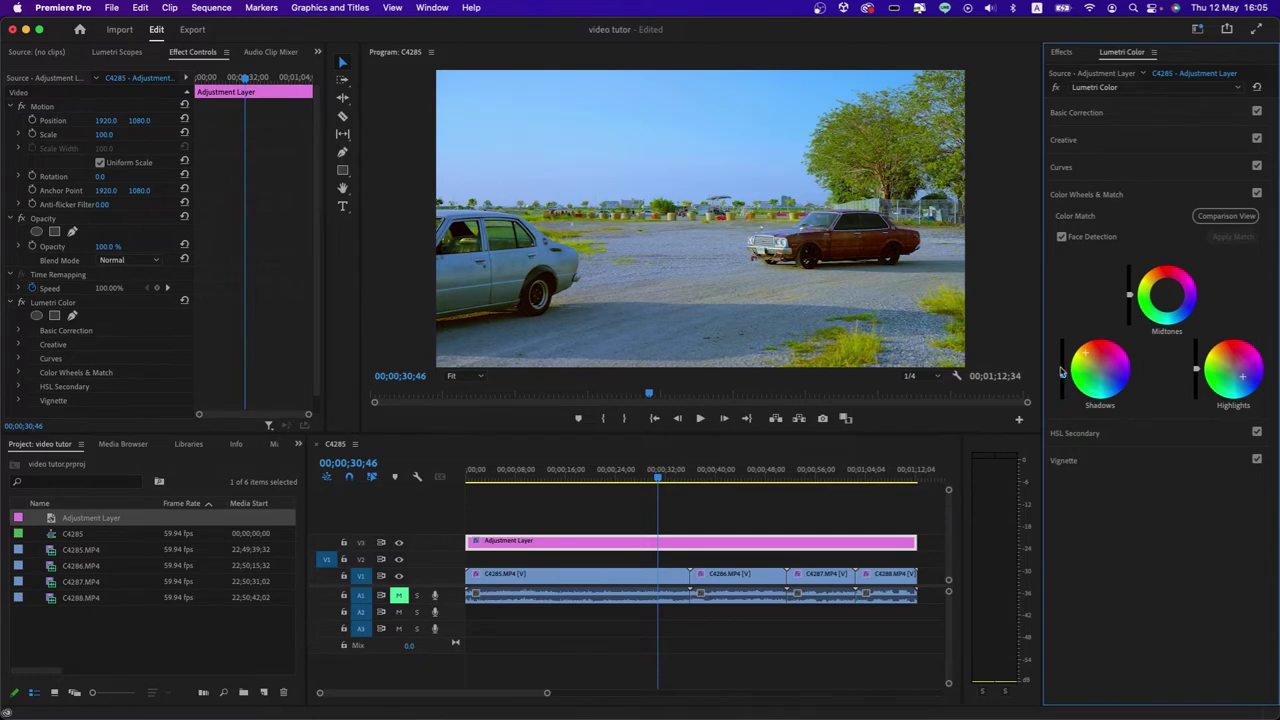
Play the montage briefly to review the grade, then return to an earlier point in the first shot.
left_click(718, 518)
key("space")
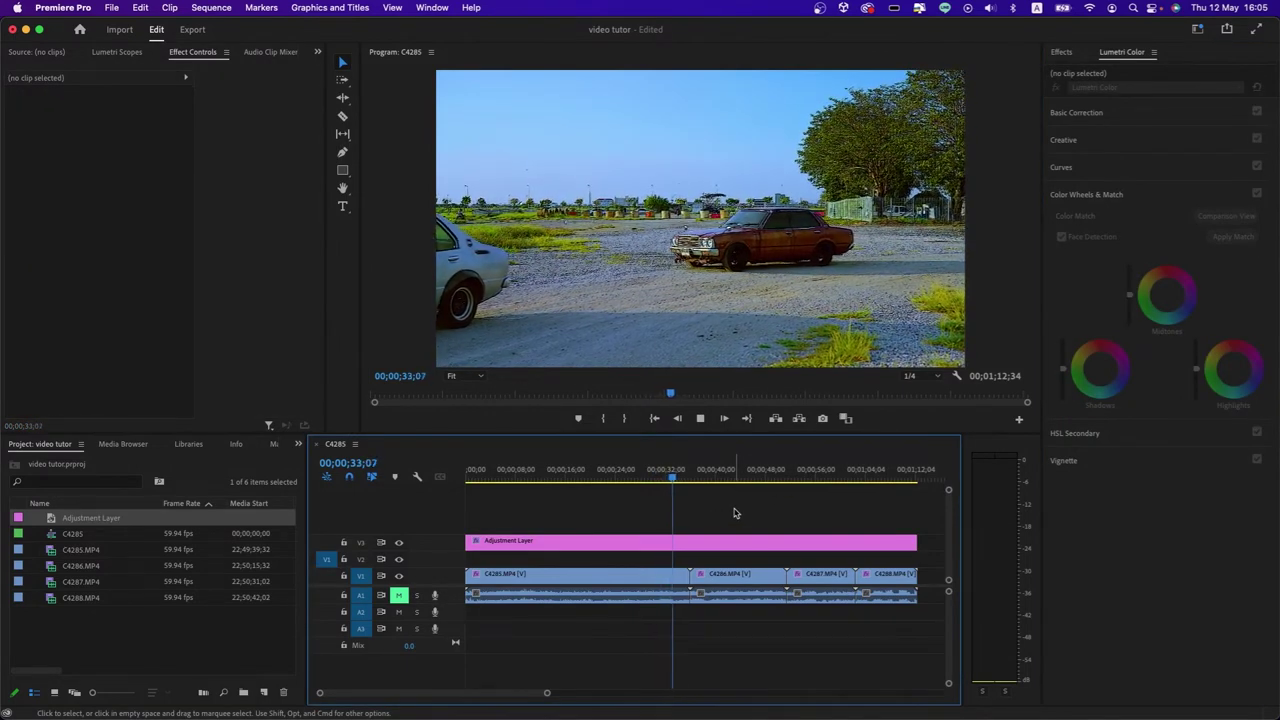
key("space")
key("d")
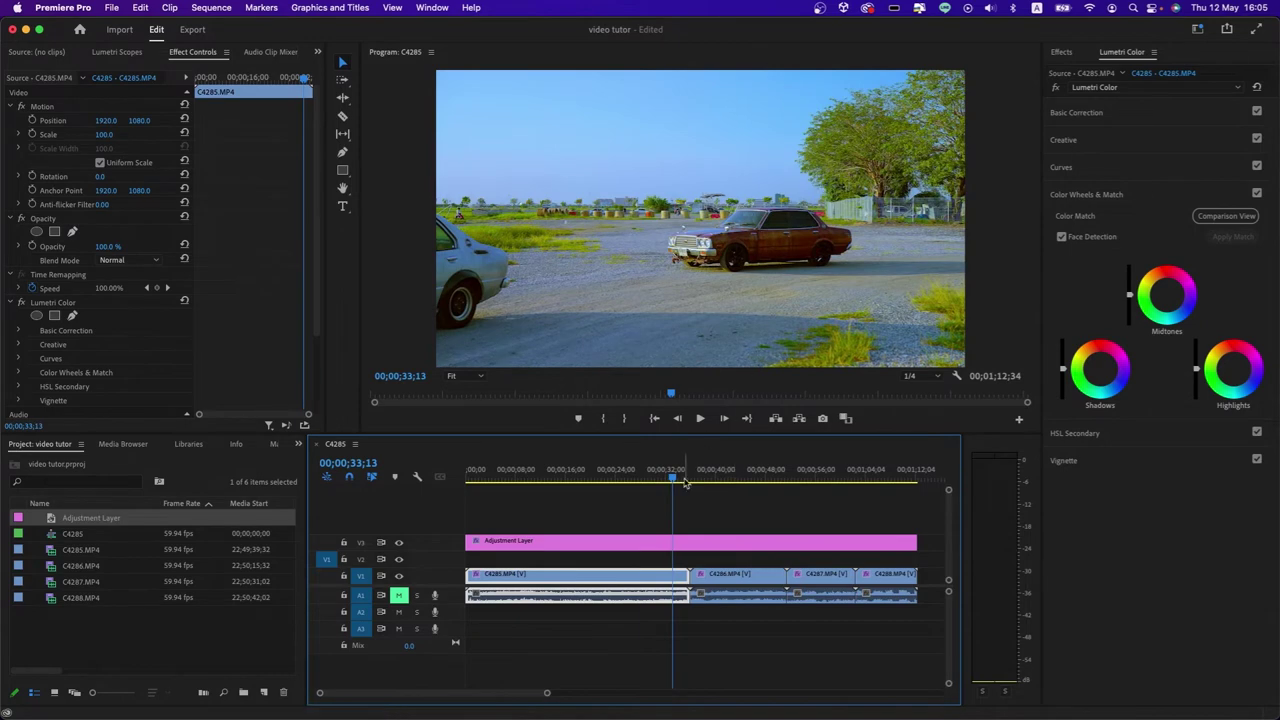
left_click(600, 393)
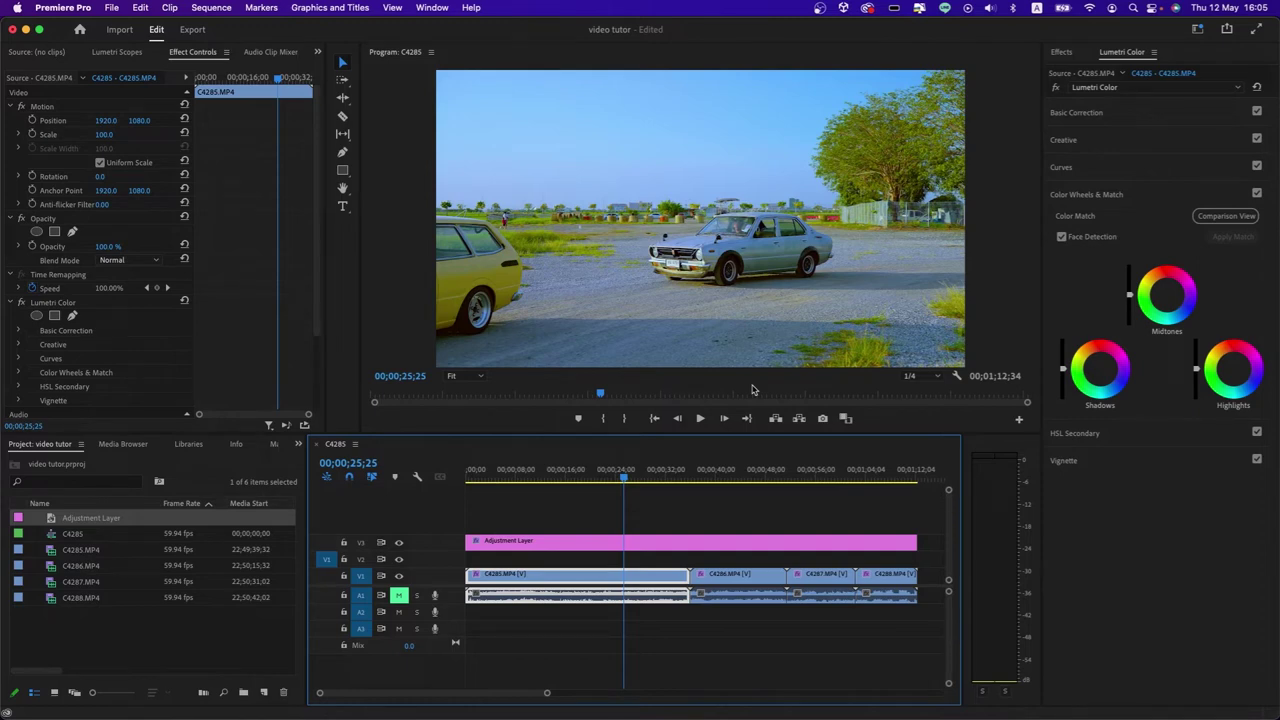
Preview the montage again up to 28;22 and select the Adjustment Layer clip on V3.
left_click(734, 516)
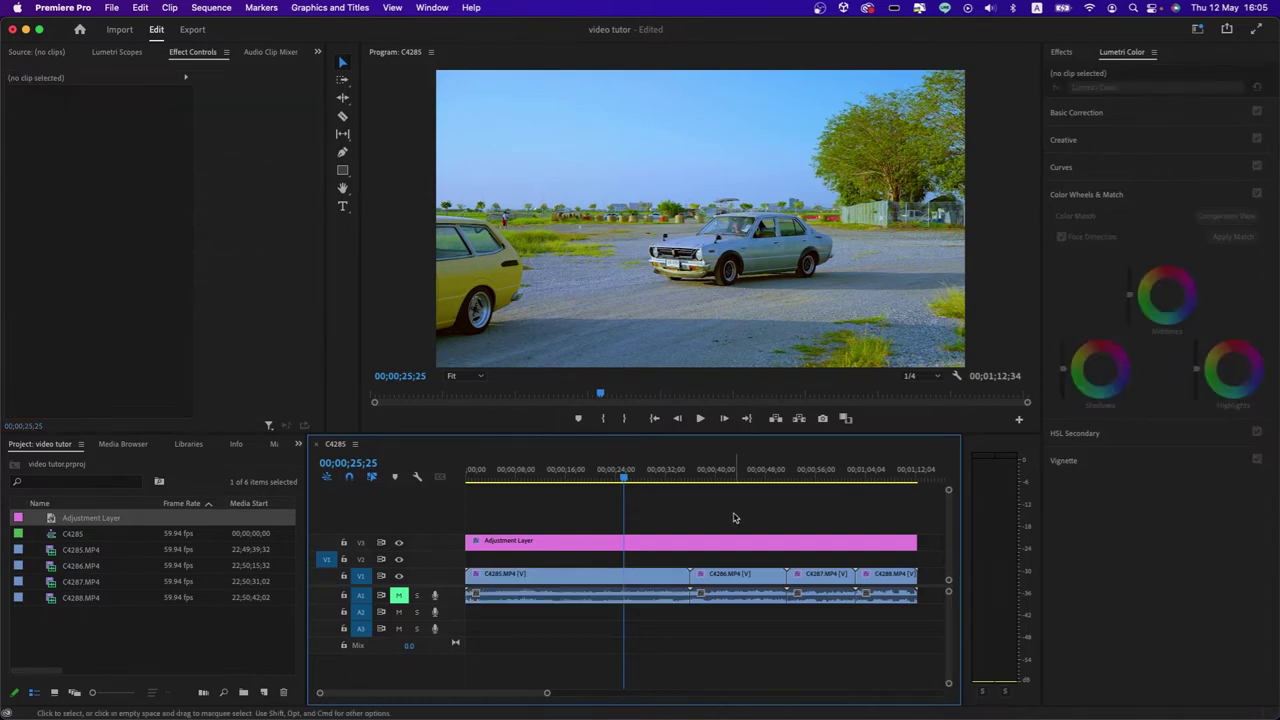
key("space")
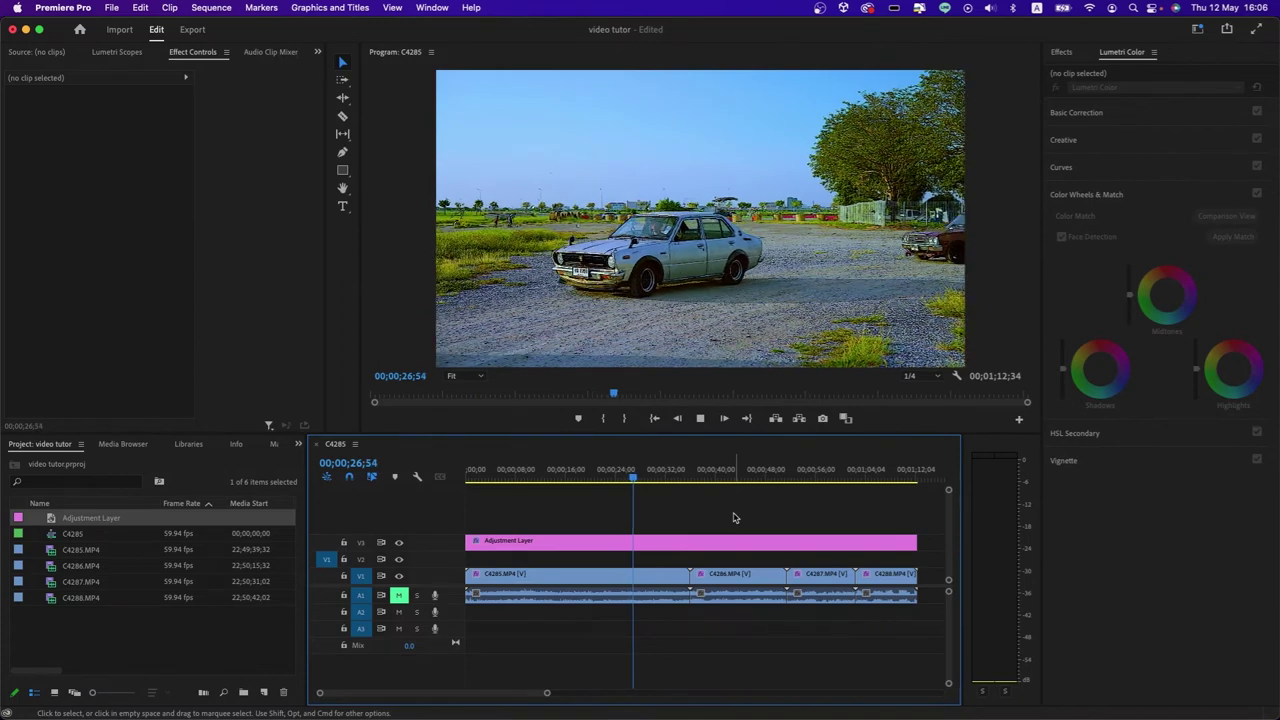
key("space")
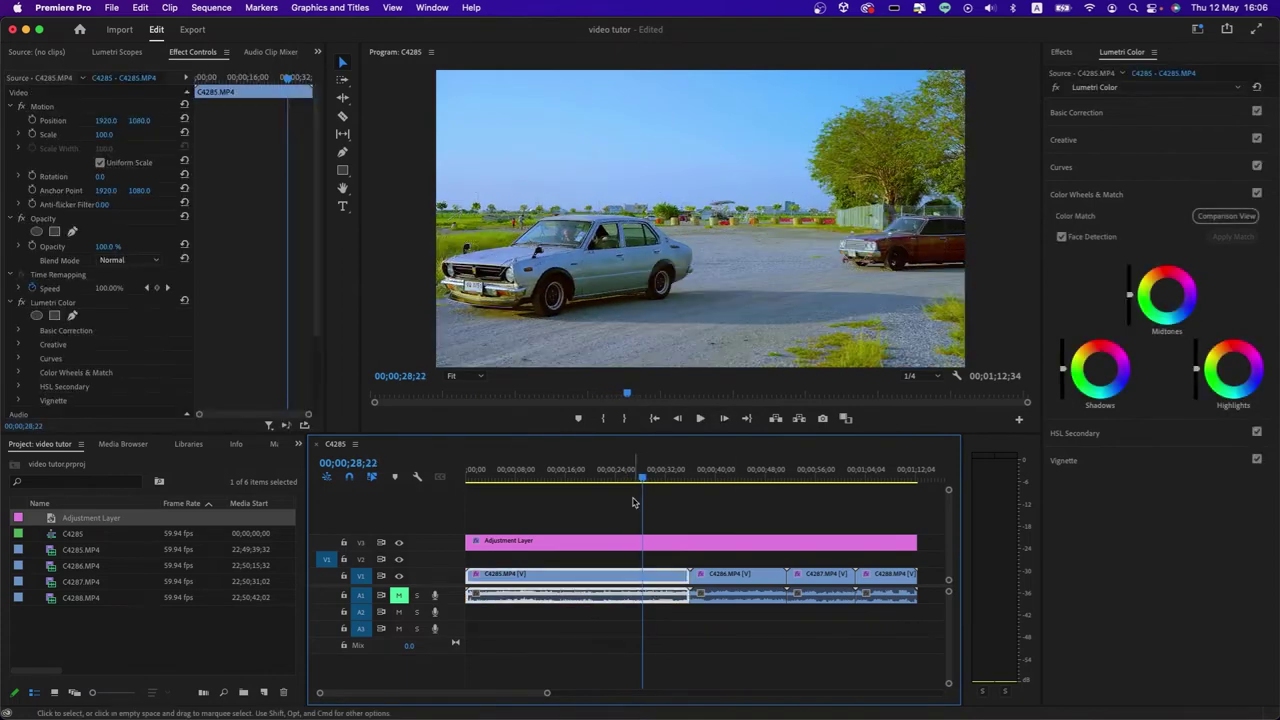
left_click(633, 545)
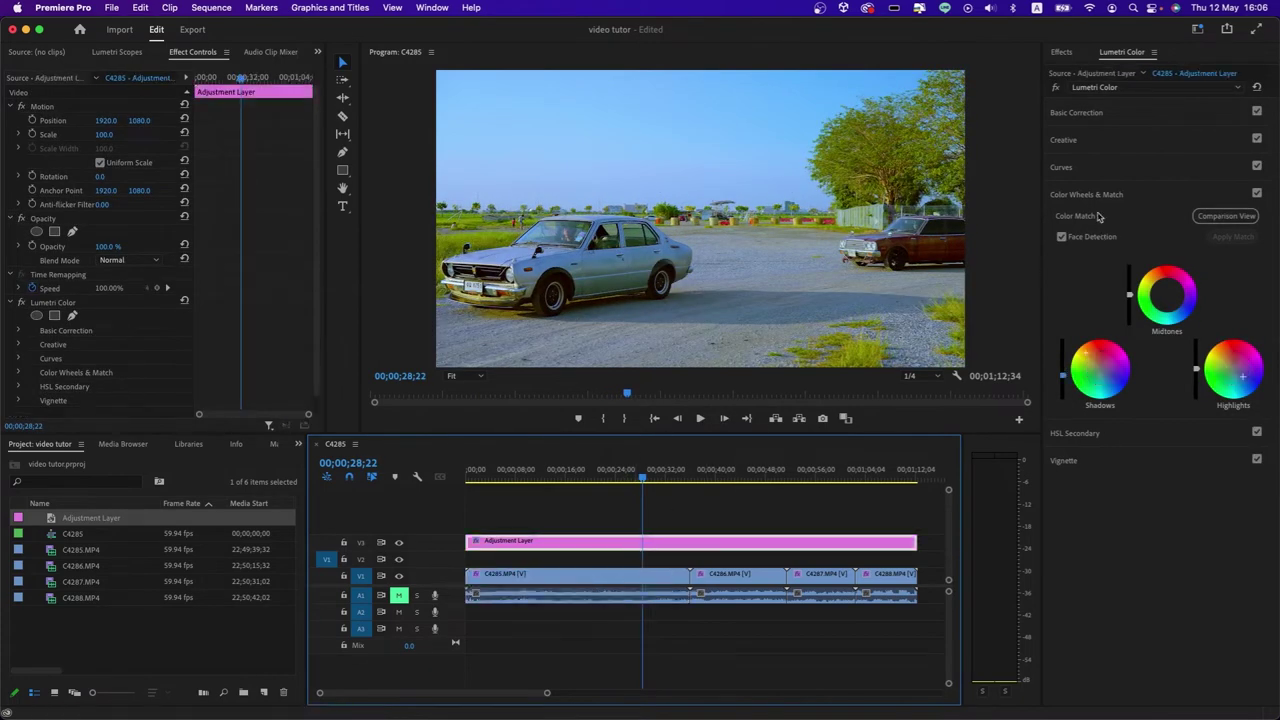
Expand Creative and set the adjustment layer's Sharpen to about -46.7.
left_click(1099, 142)
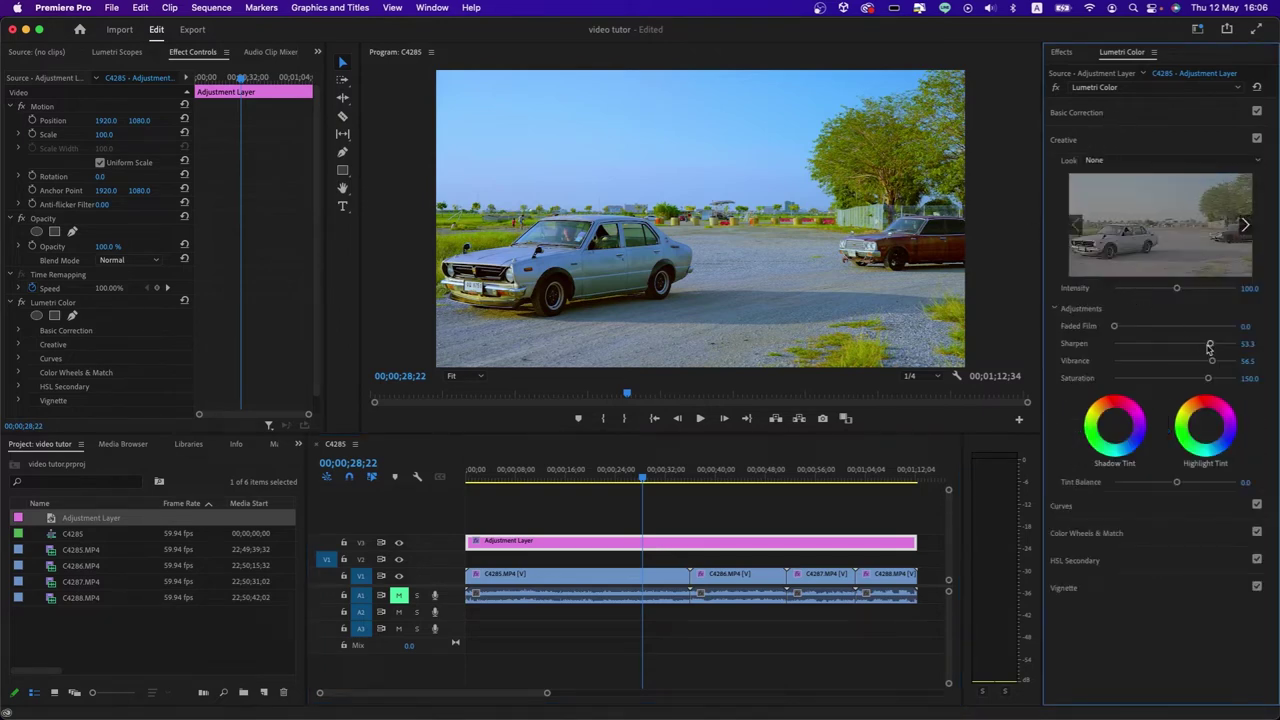
mouse_move(1210, 346)
left_mouse_down()
mouse_move(1125, 353)
mouse_move(1174, 350)
left_mouse_up()
mouse_move(1176, 347)
left_mouse_down()
mouse_move(1143, 351)
mouse_move(1162, 350)
left_mouse_up()
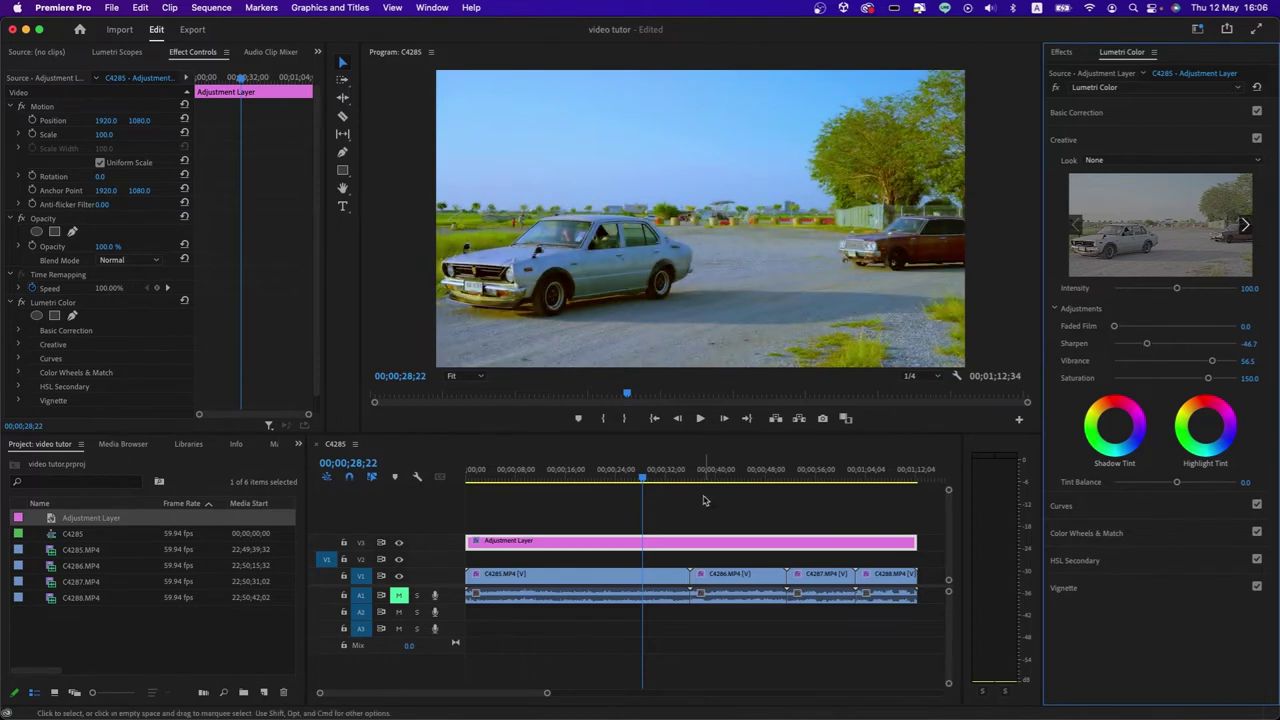
left_click(618, 481)
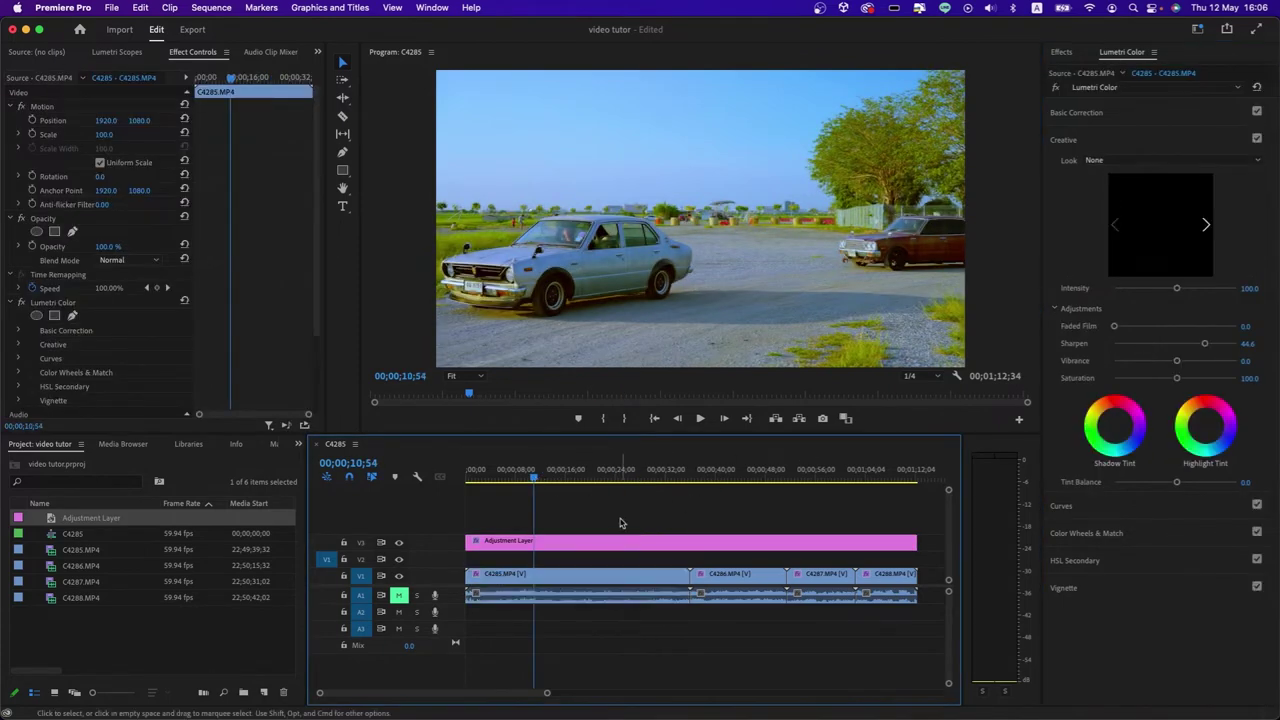
Play the softened montage from earlier, stop at 18;21 and clear the clip selection.
left_click(620, 523)
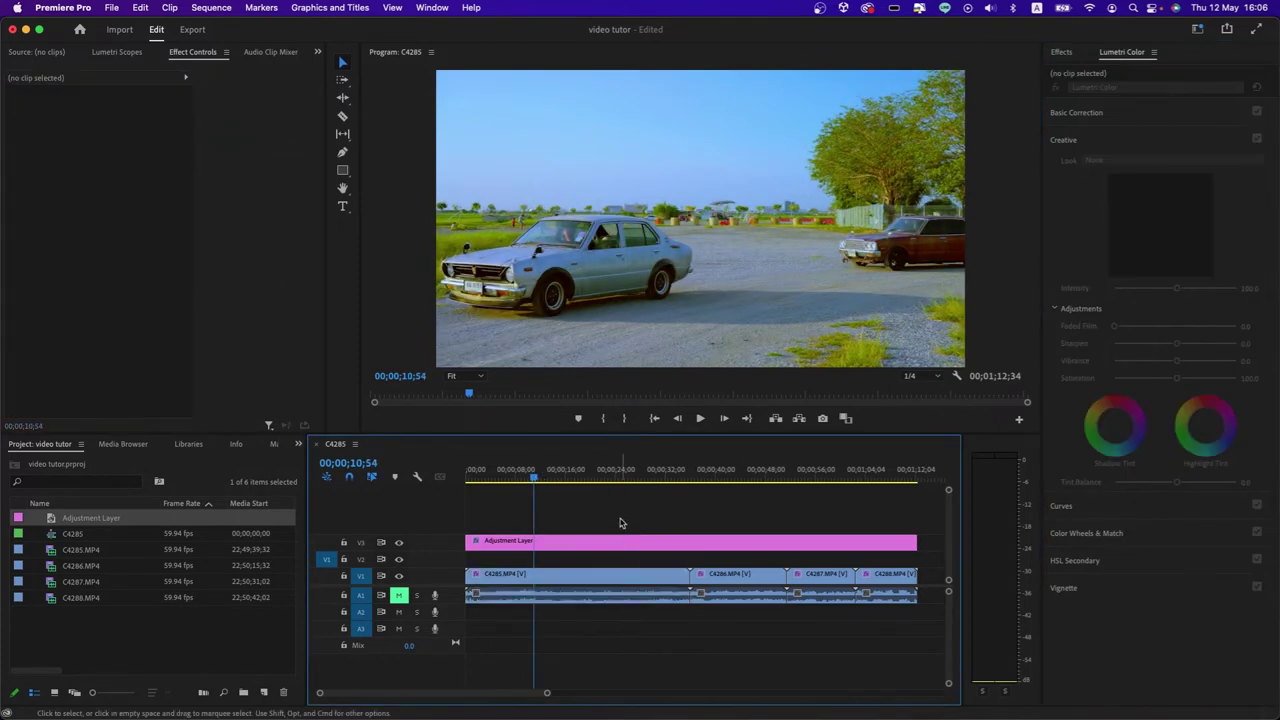
key("space")
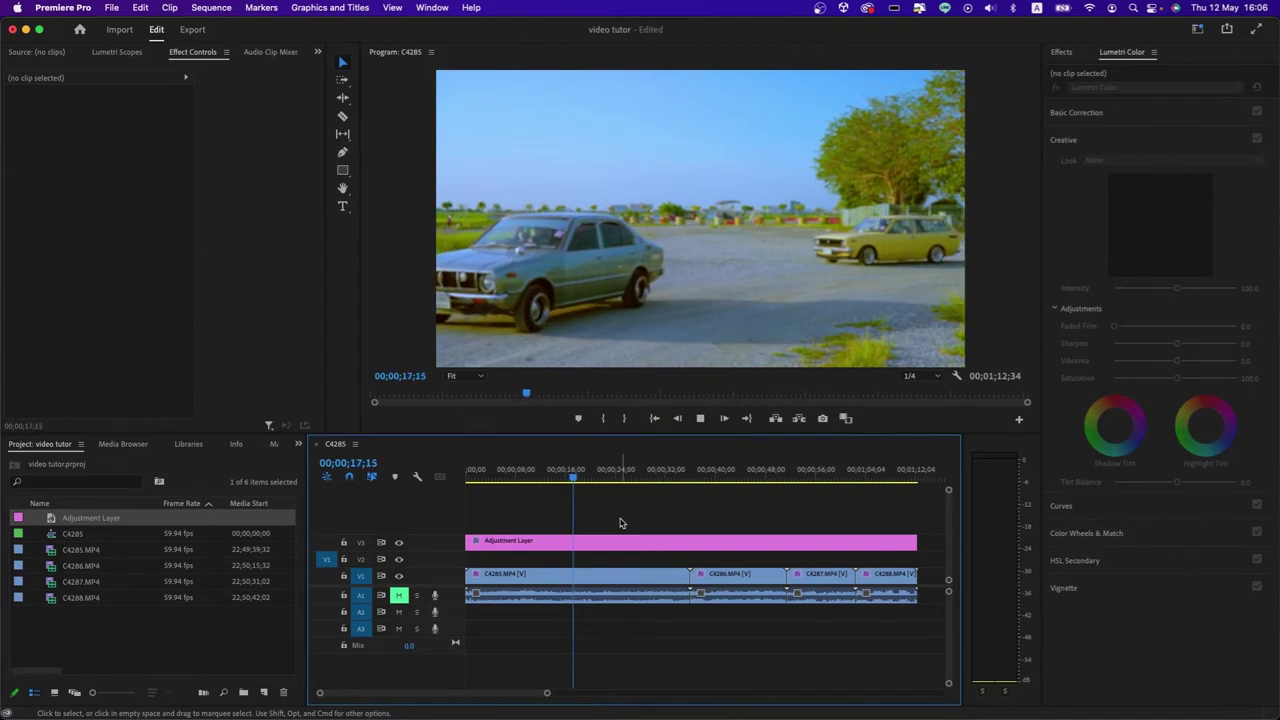
key("space")
key("d")
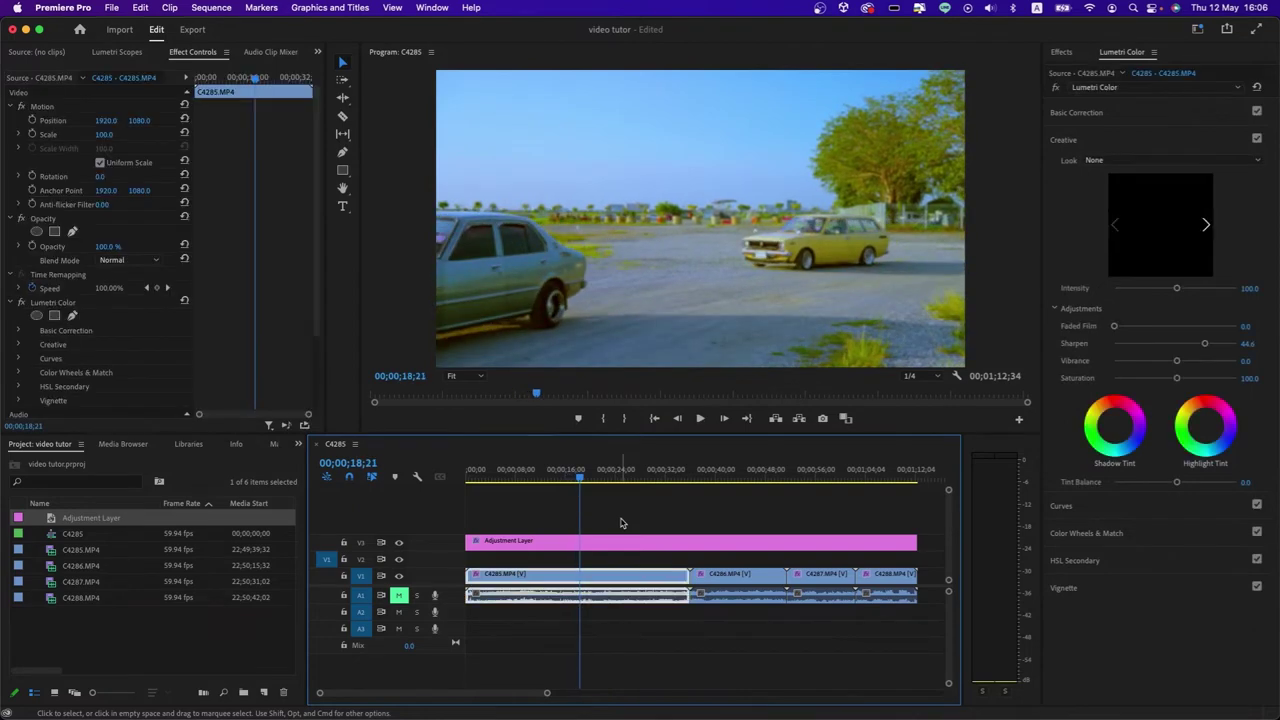
left_click(625, 522)
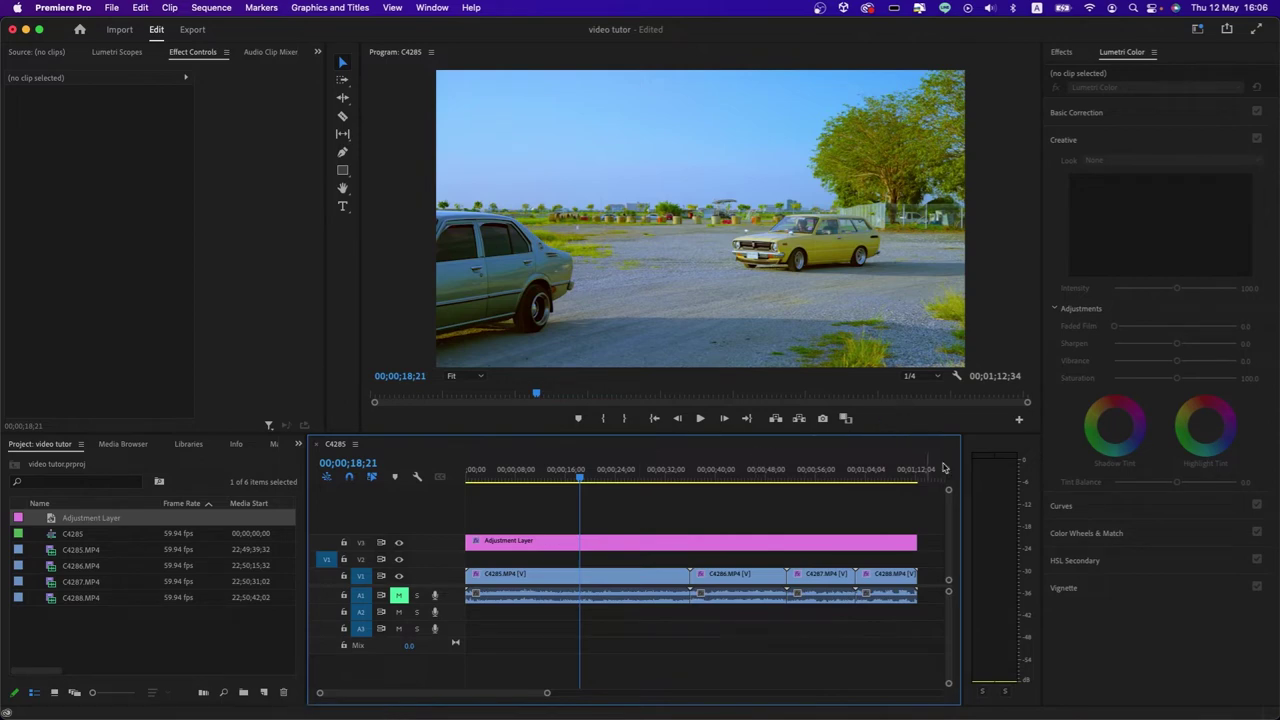
Expand HSL Secondary in Lumetri Color and select the Adjustment Layer.
left_click(1070, 560)
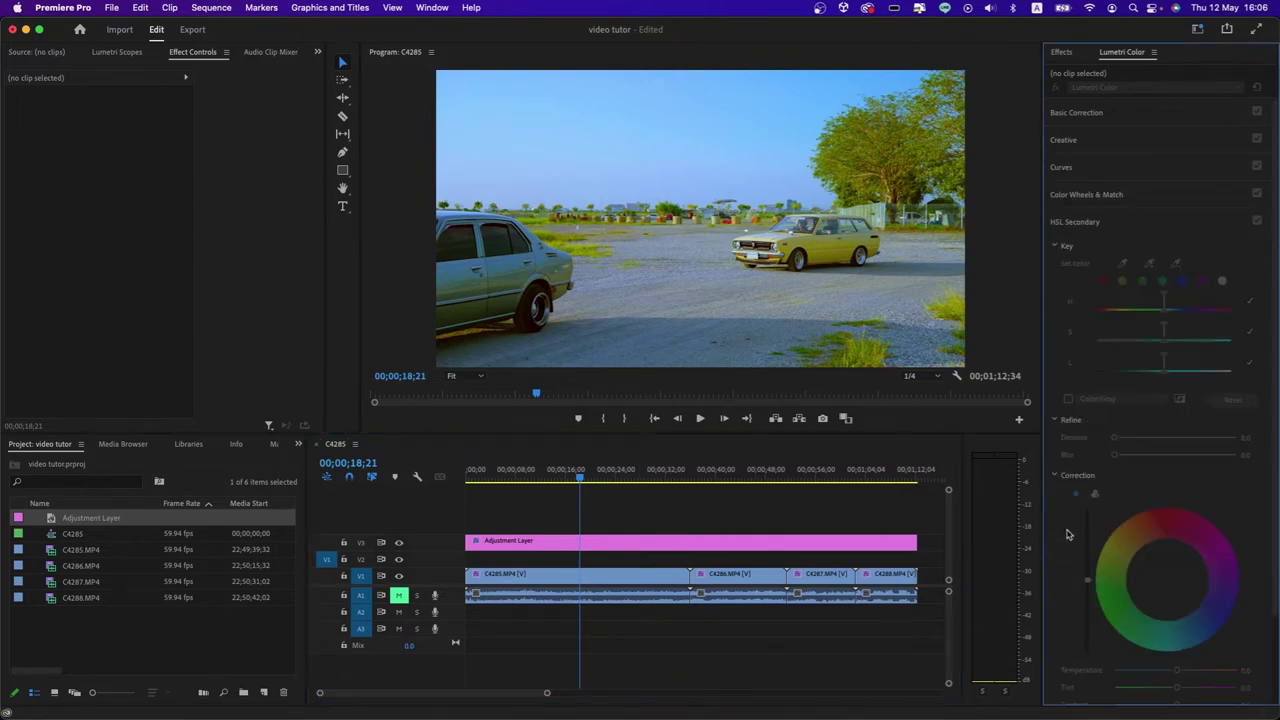
scroll(1066, 480, "down", 2)
scroll(1066, 480, "down", 2)
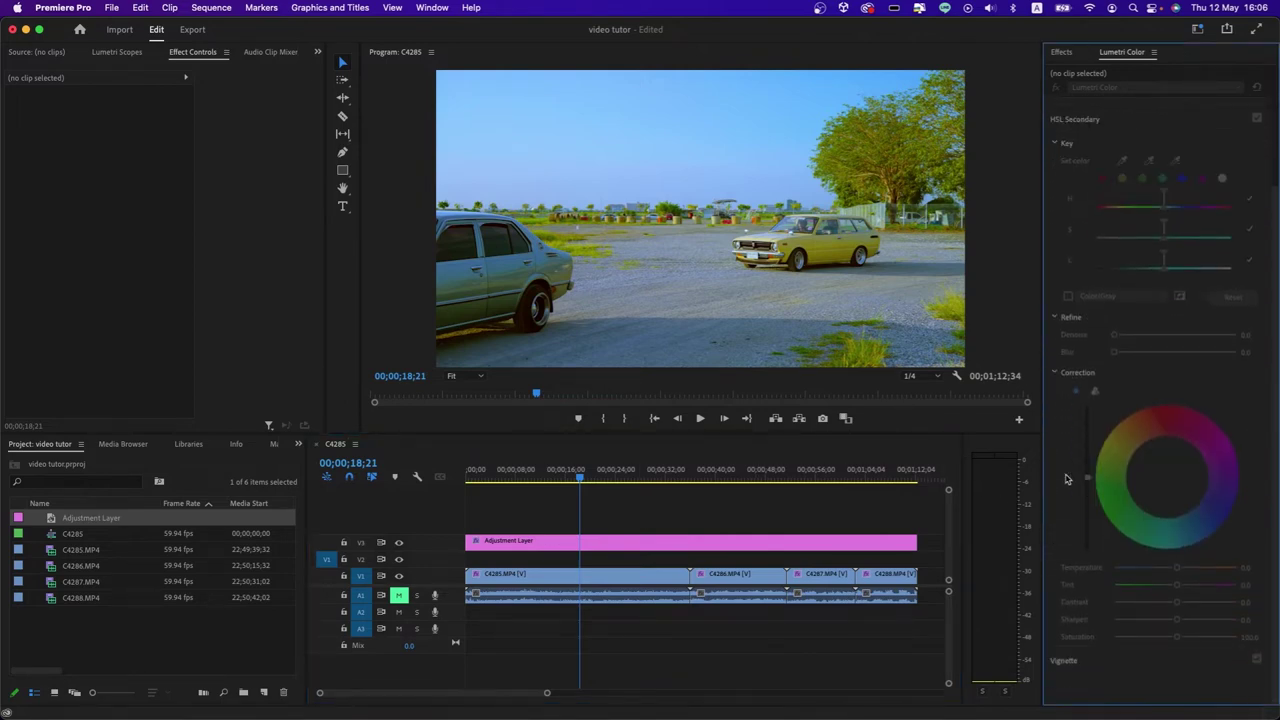
left_click(738, 541)
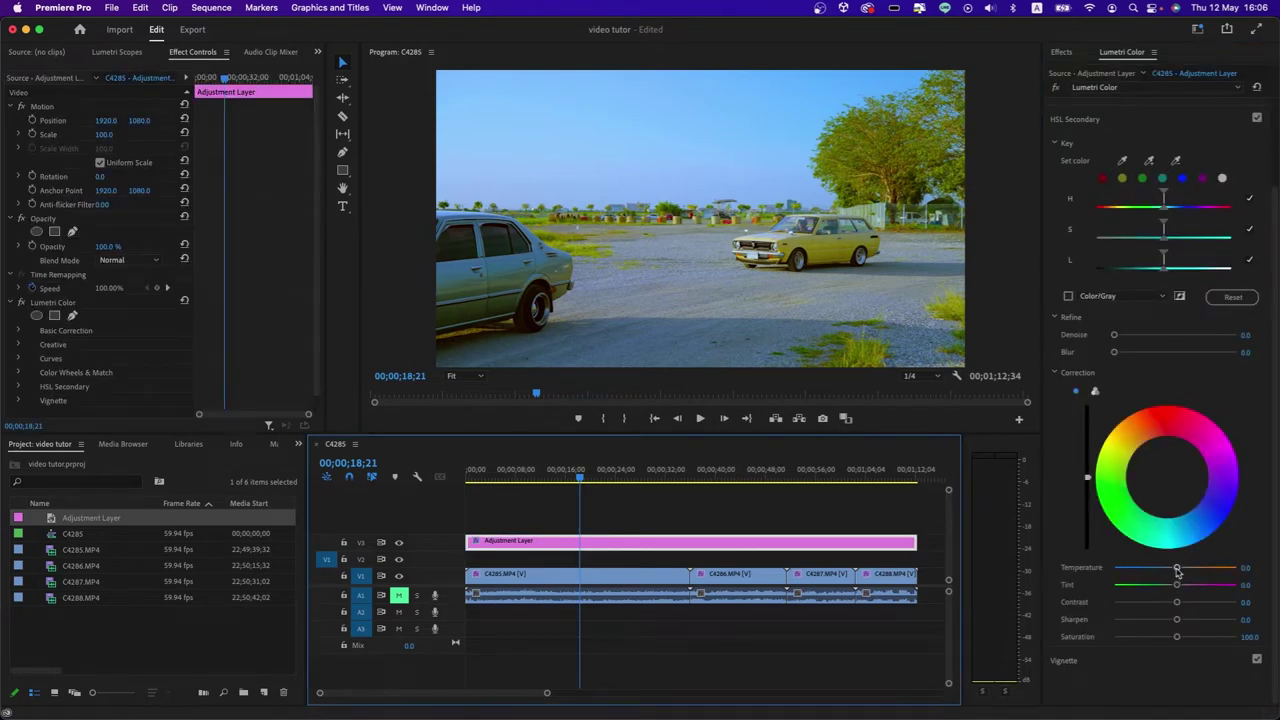
Cool the correction with Temperature -18.5 and add Denoise 10.3 and a little Blur.
mouse_move(1177, 568)
left_mouse_down()
mouse_move(1164, 568)
mouse_move(1203, 620)
left_mouse_up()
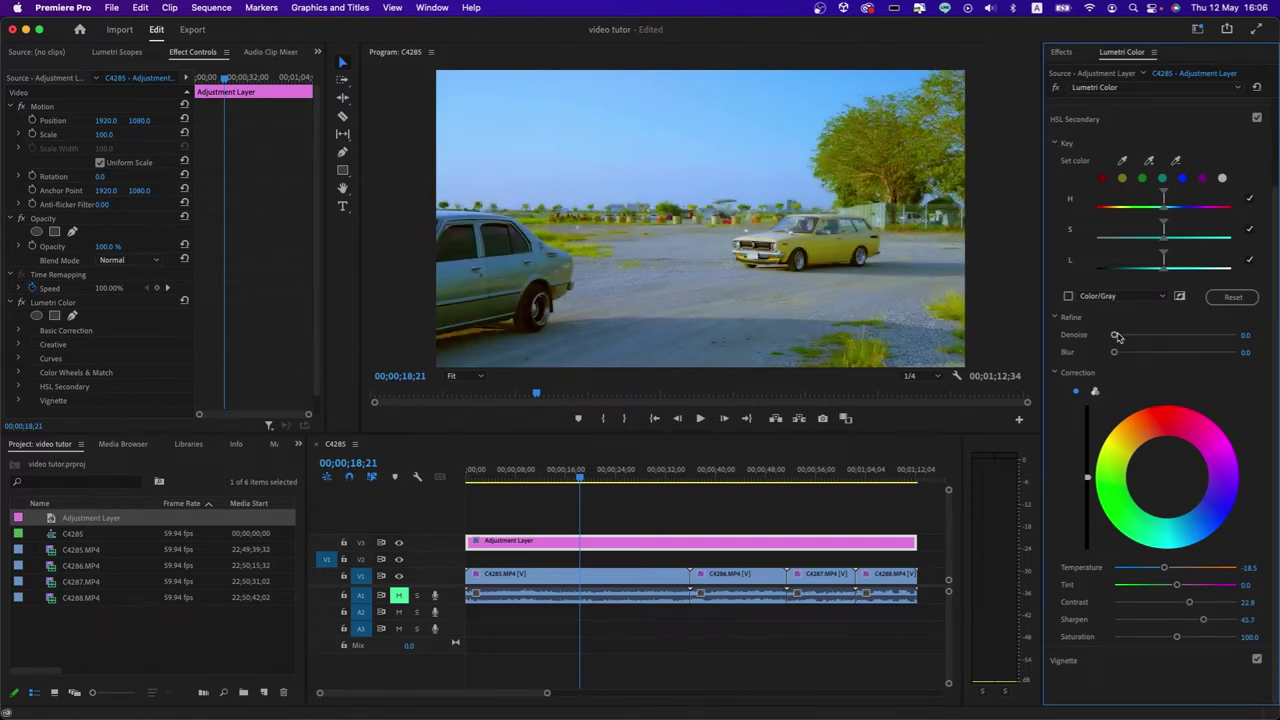
left_click_drag(1117, 337, 1130, 335)
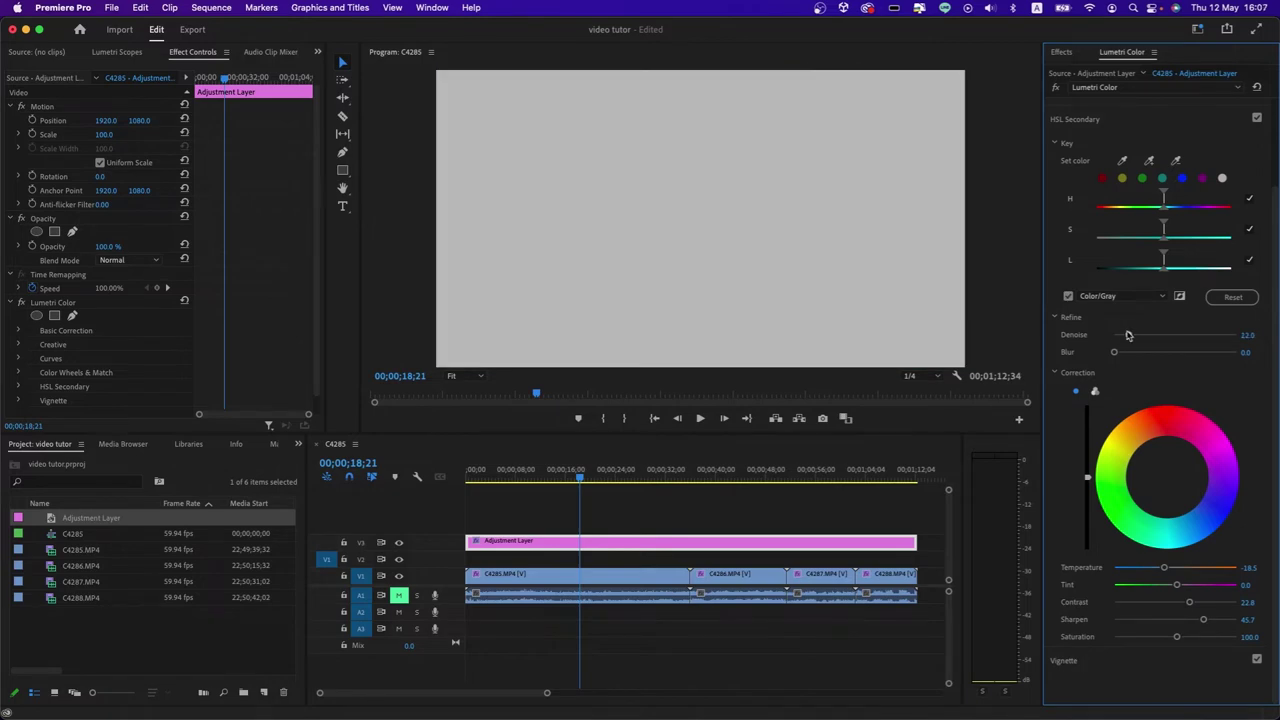
left_click(1131, 354)
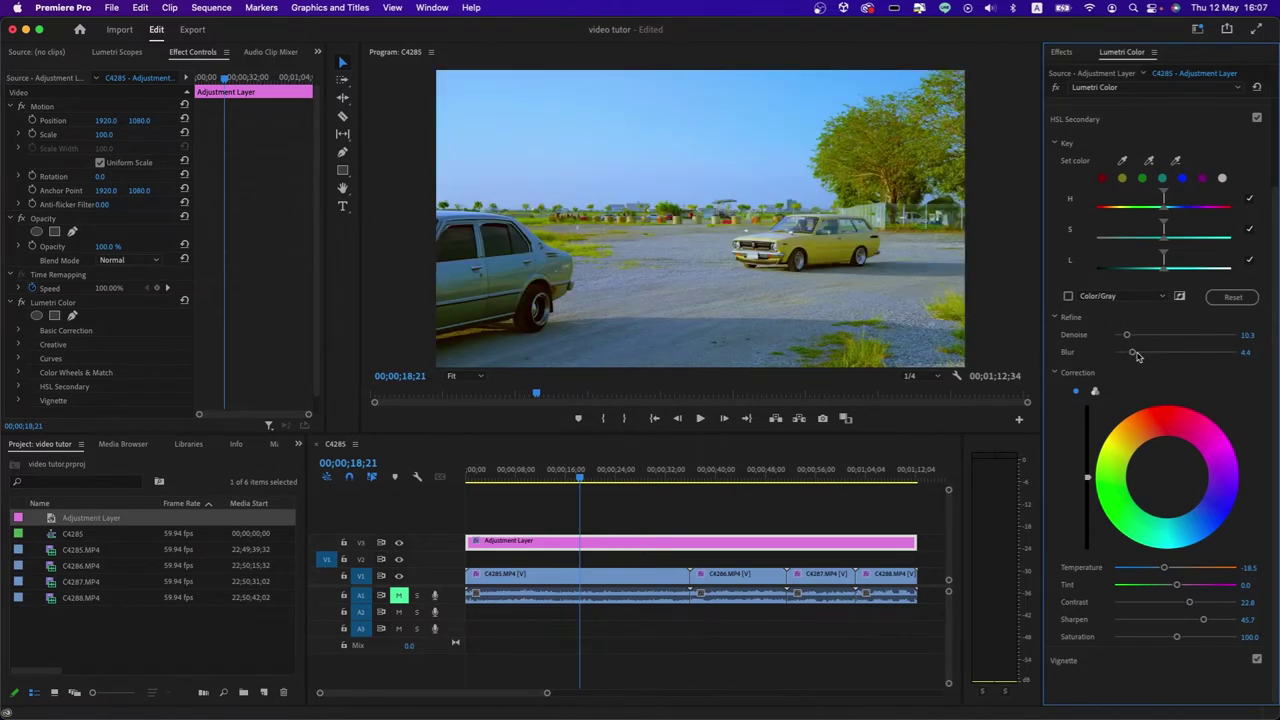
left_click_drag(1134, 354, 1128, 354)
left_click(466, 376)
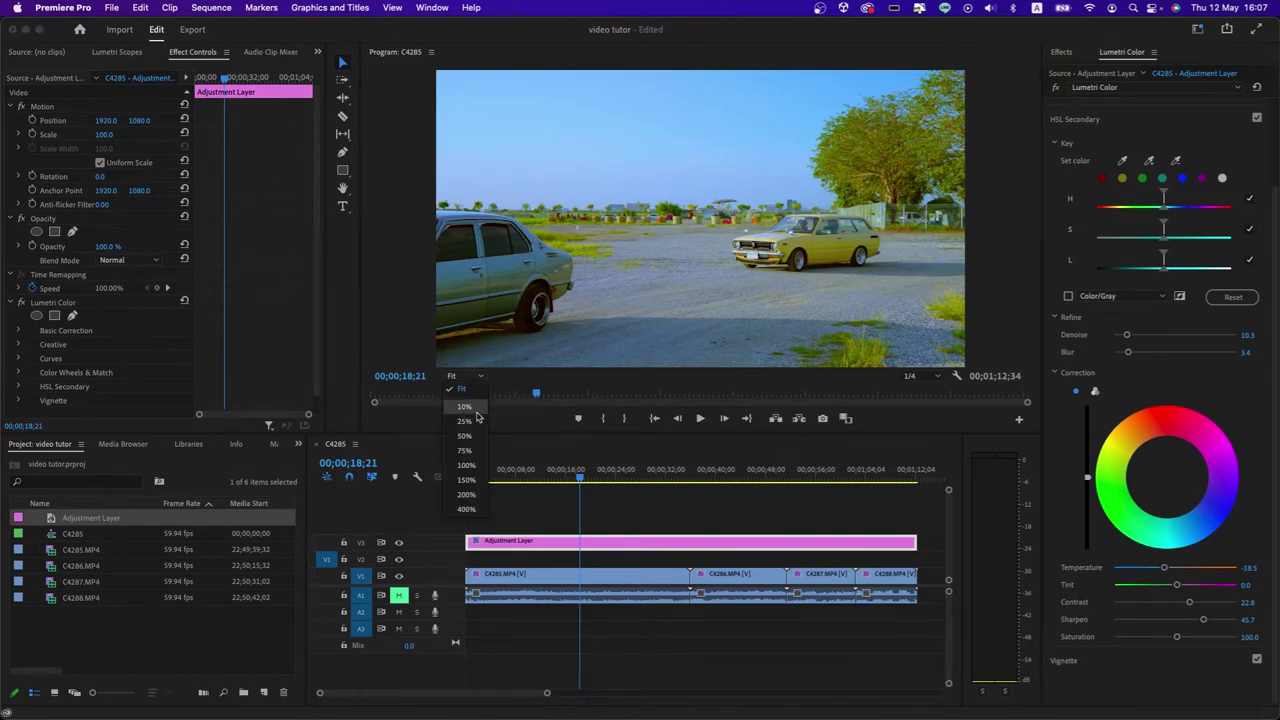
Inspect the softened detail at 150% then 100% preview magnification, stopping at 21;02.
left_click(467, 480)
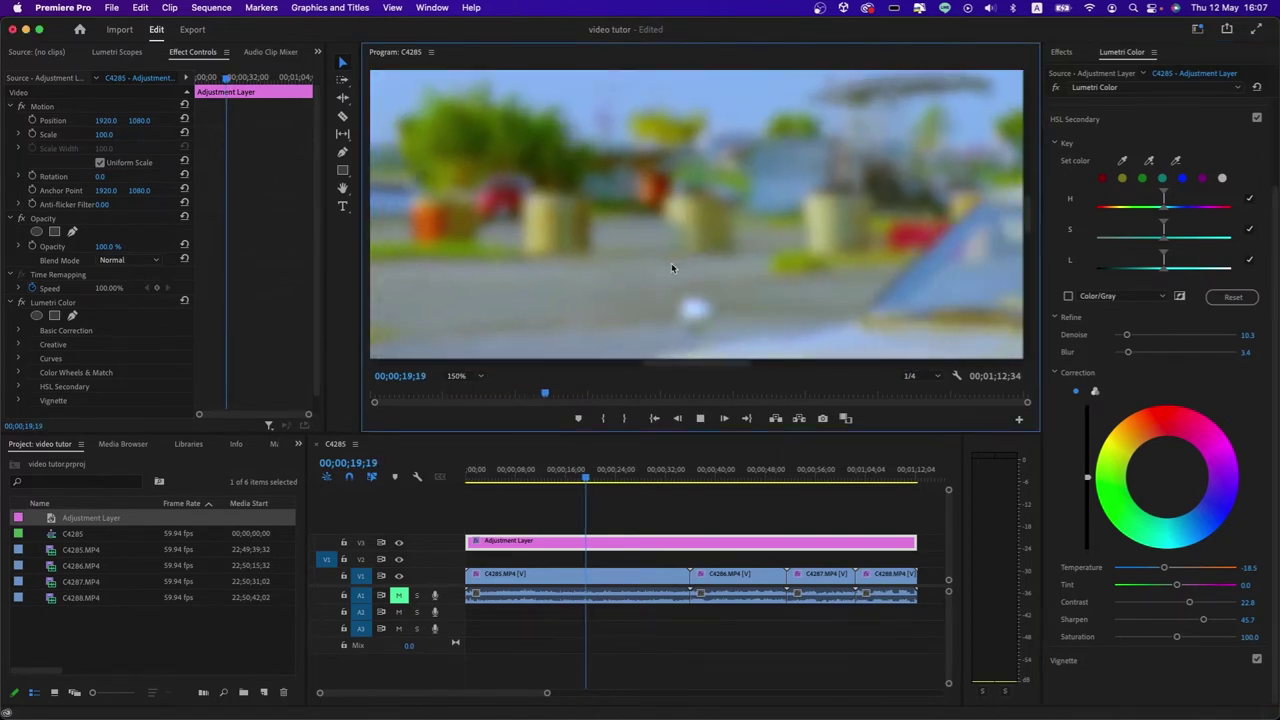
key("space")
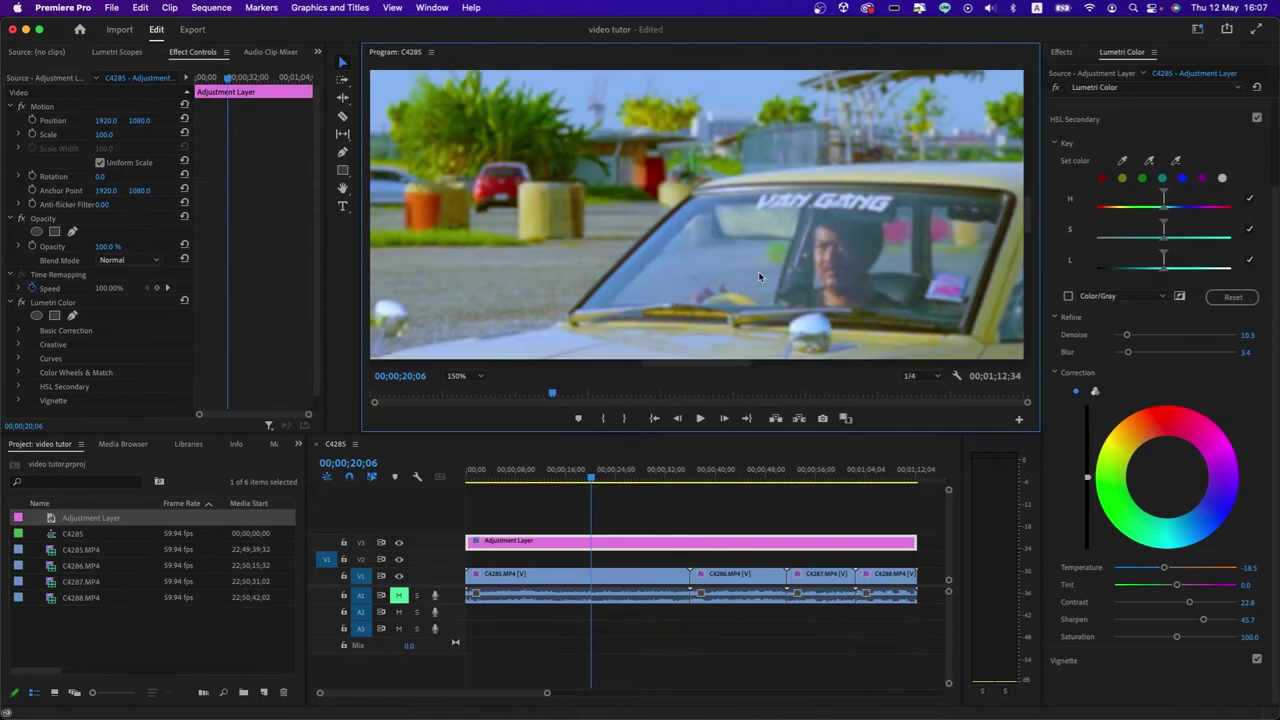
key("space")
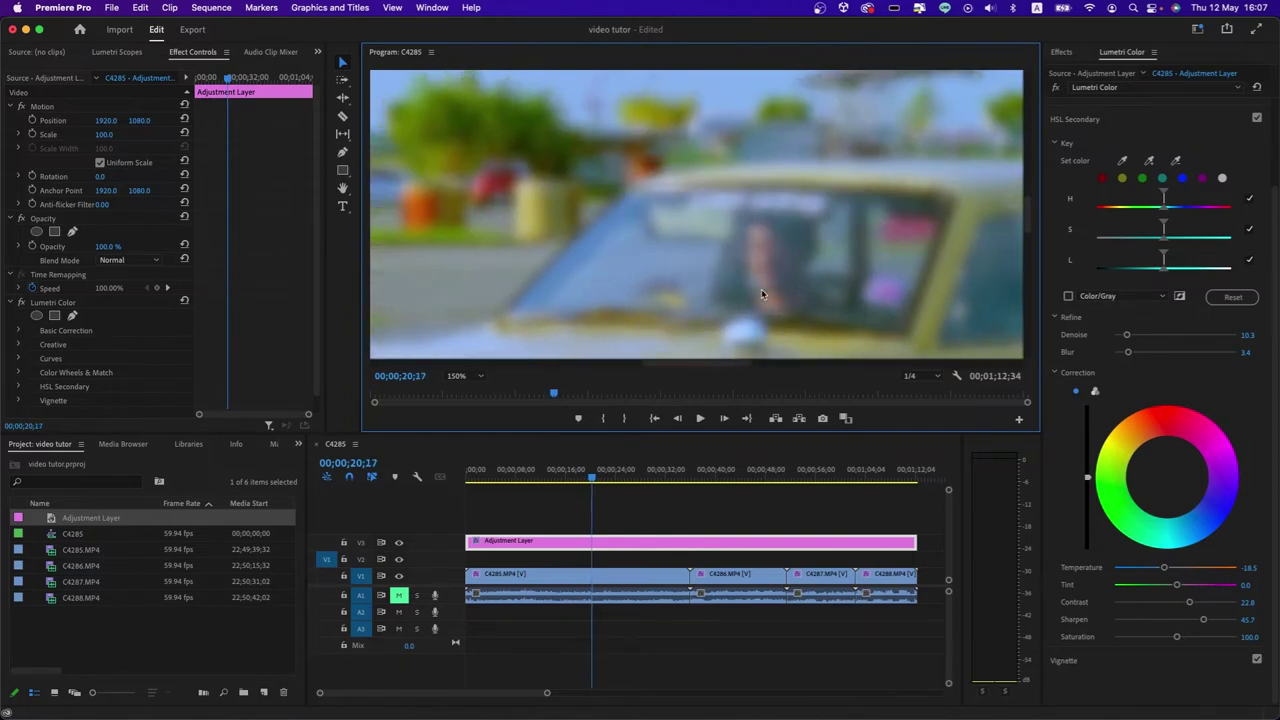
key("Right")
key("Right")
key("Right")
key("Right")
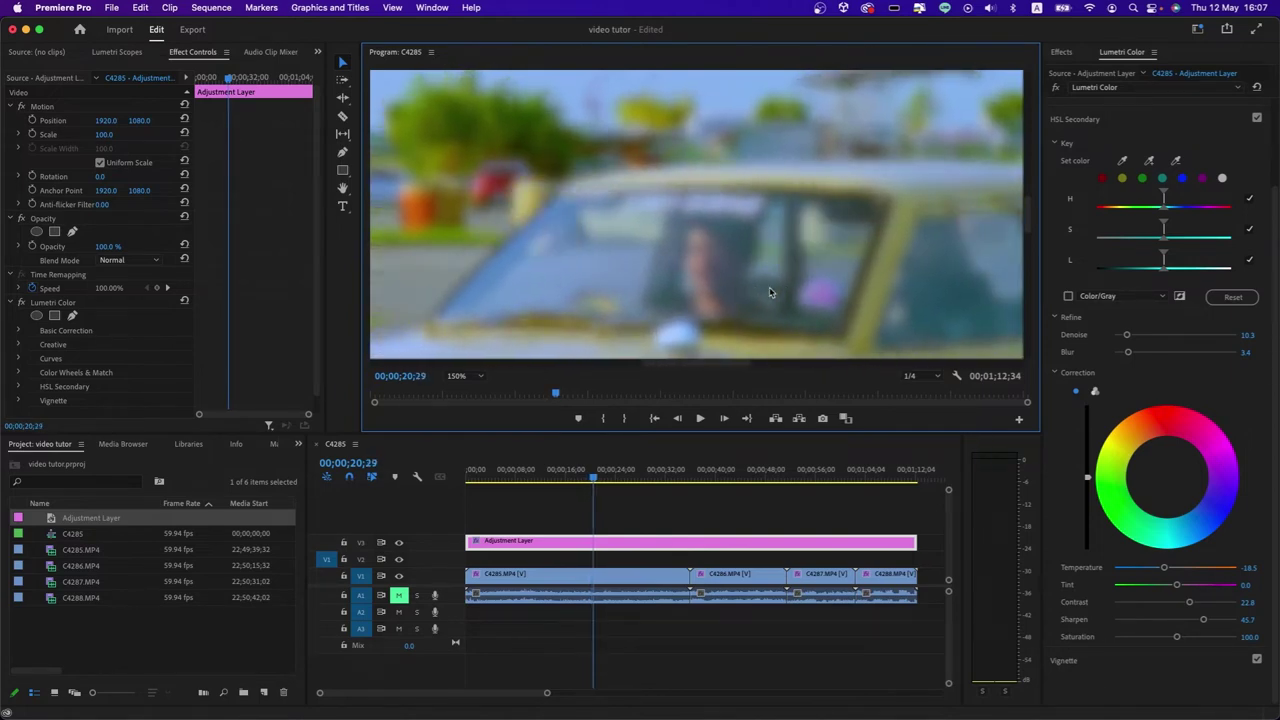
key("Right")
key("Right")
key("space")
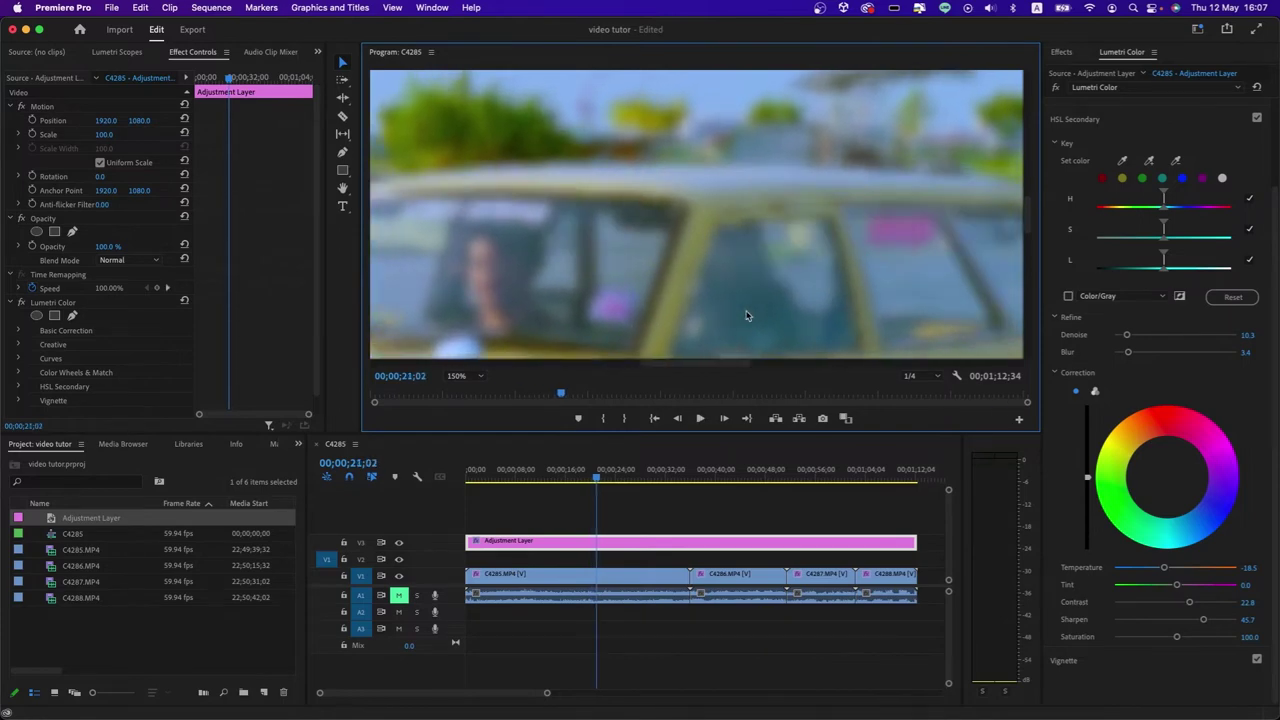
left_click_drag(1027, 210, 1027, 260)
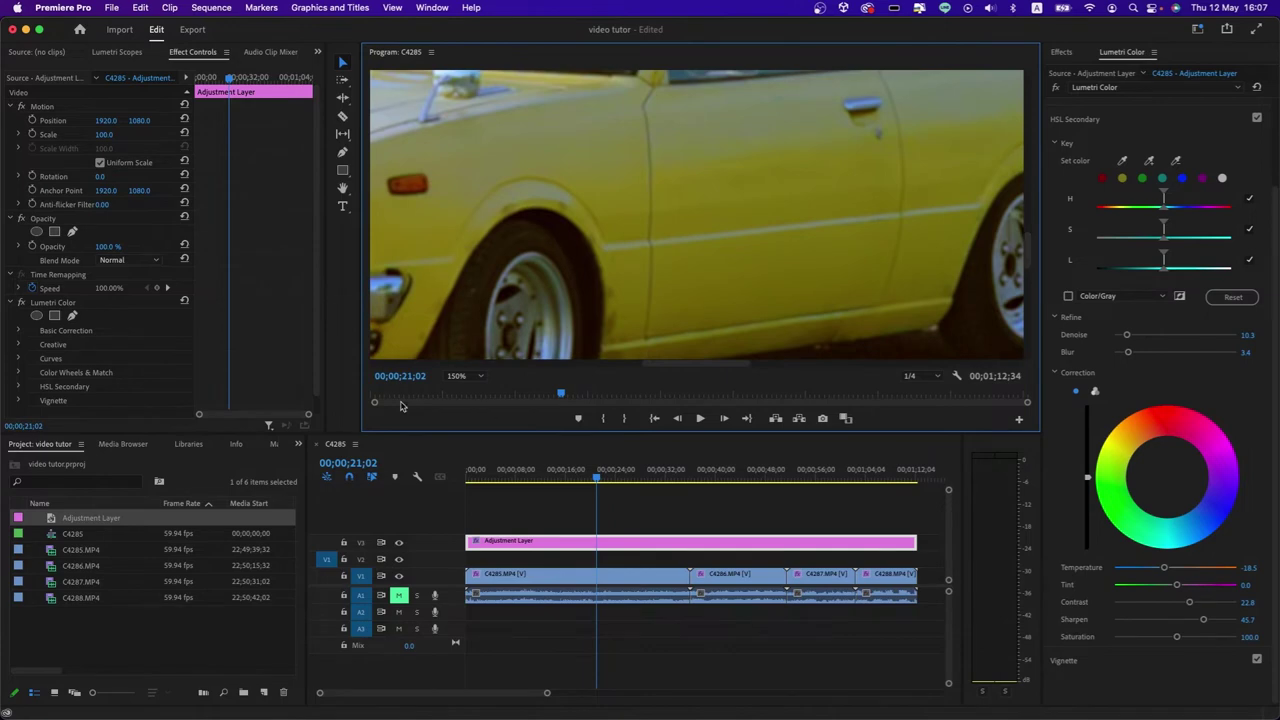
left_click(456, 376)
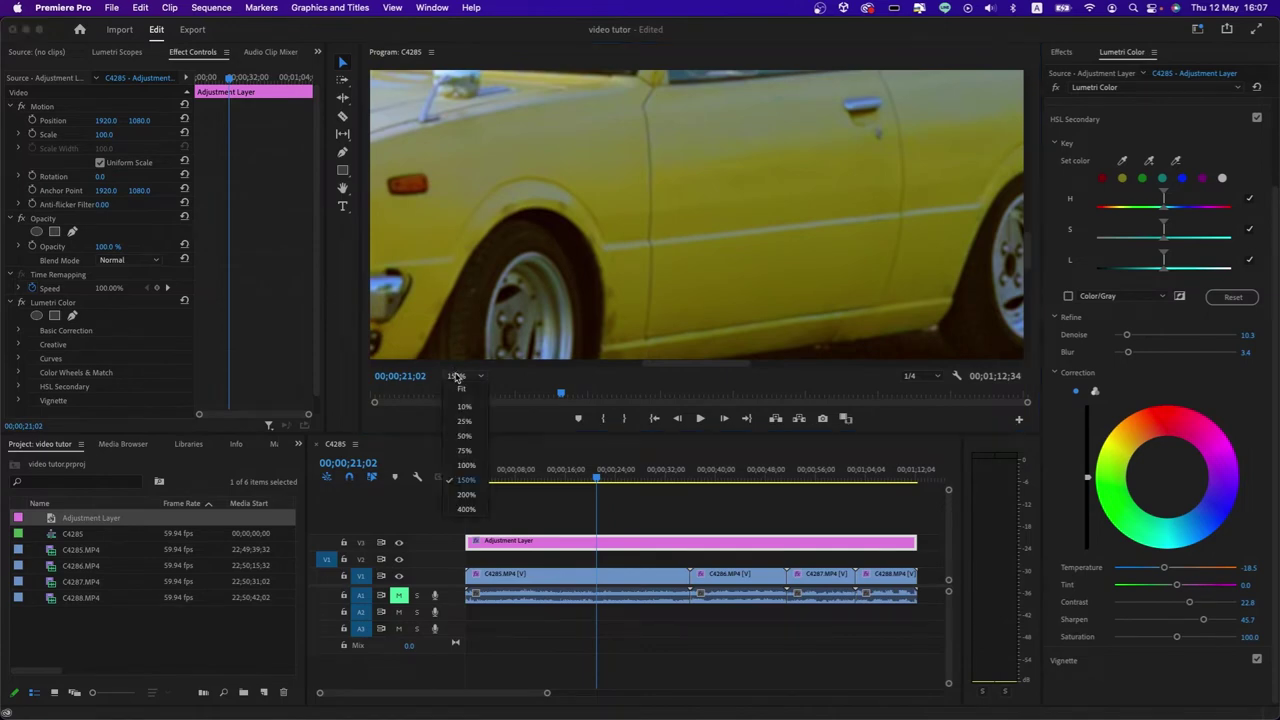
left_click(466, 465)
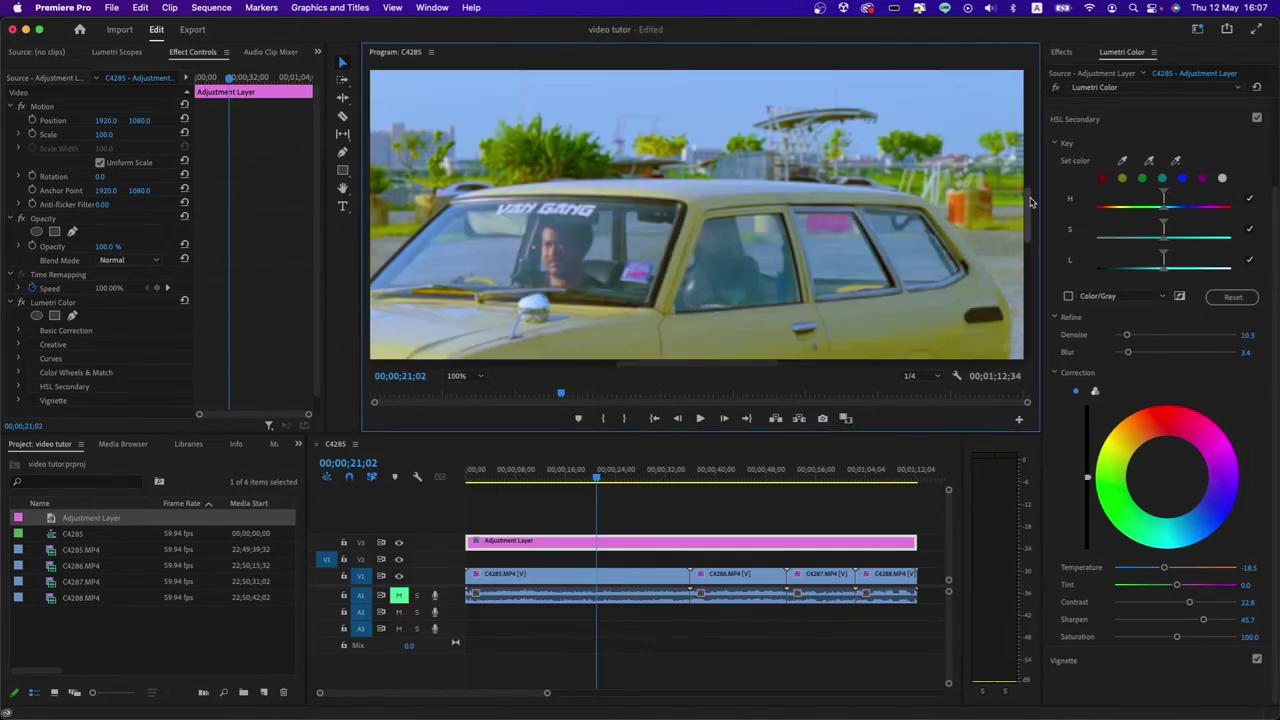
left_click_drag(1027, 200, 1027, 238)
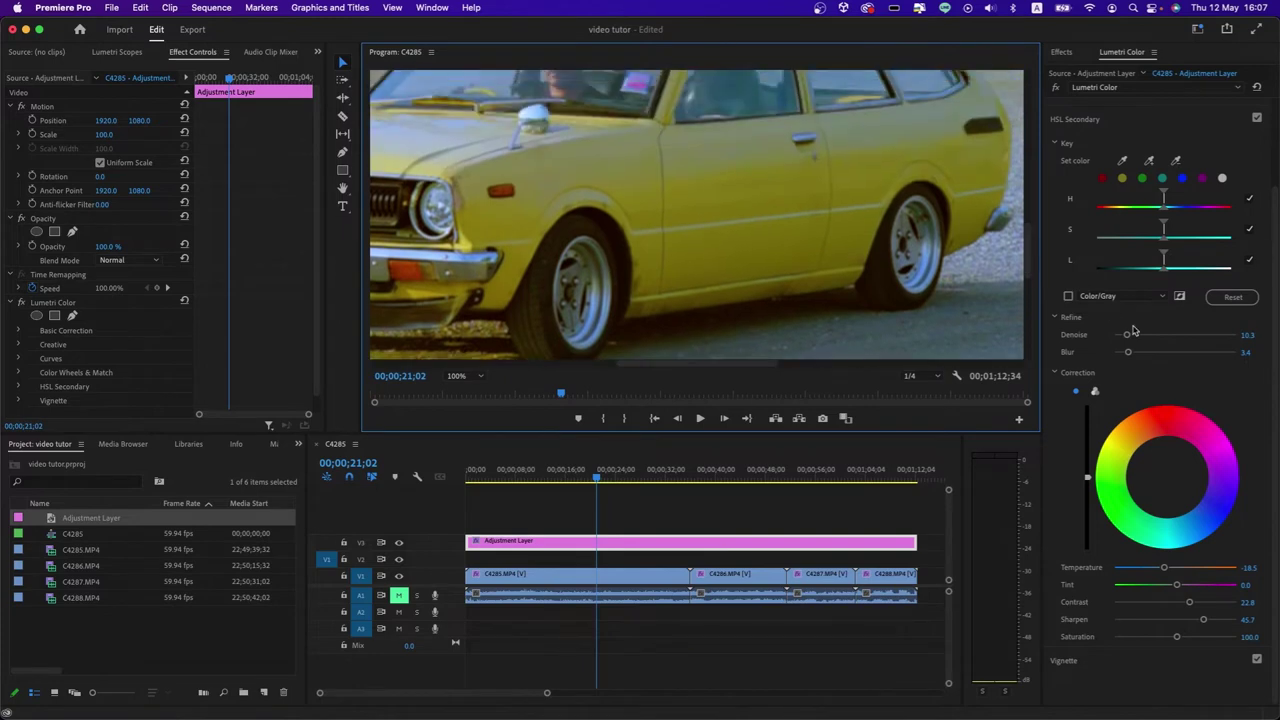
Compare Denoise and Blur off and on, settling on Denoise 6.0 and Blur 3.1.
left_click_drag(1128, 336, 1058, 354)
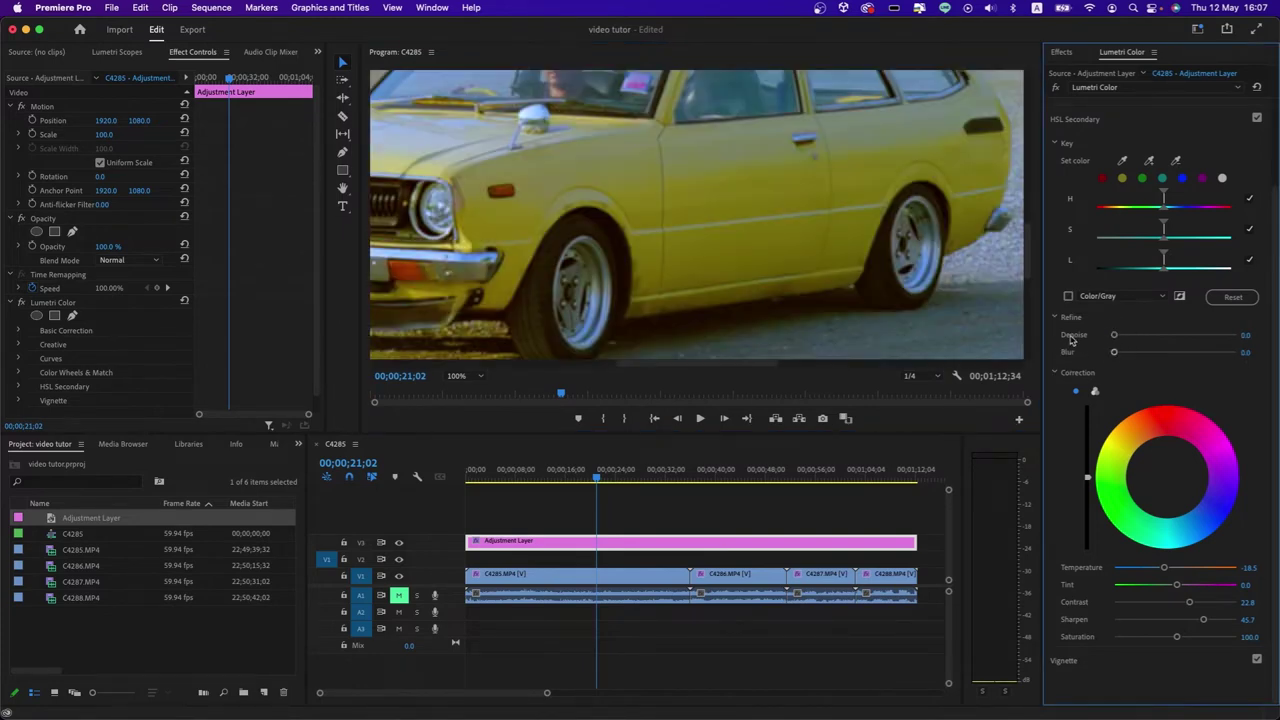
left_click(1127, 337)
left_click_drag(1127, 338, 1121, 337)
scroll(1070, 201, "up", 3)
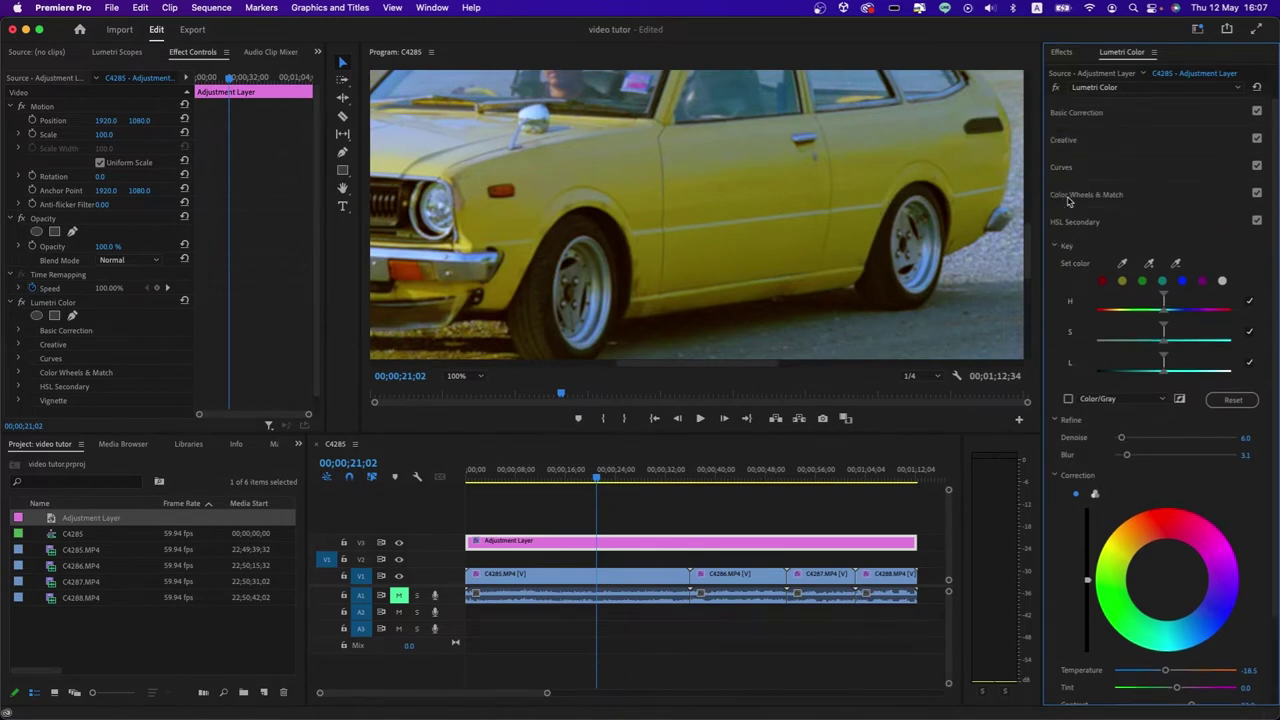
Move to 39;38, reselect the Adjustment Layer, set the preview to Fit and enlarge it.
left_click(713, 477)
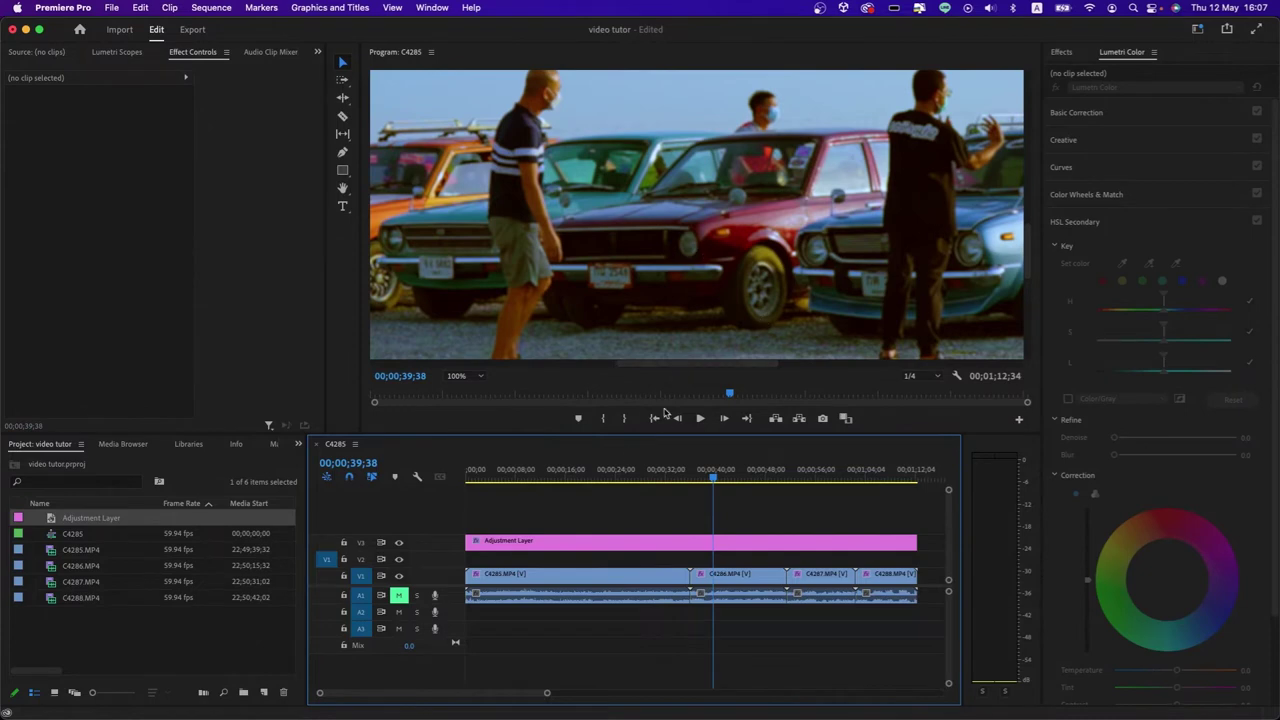
left_click(738, 542)
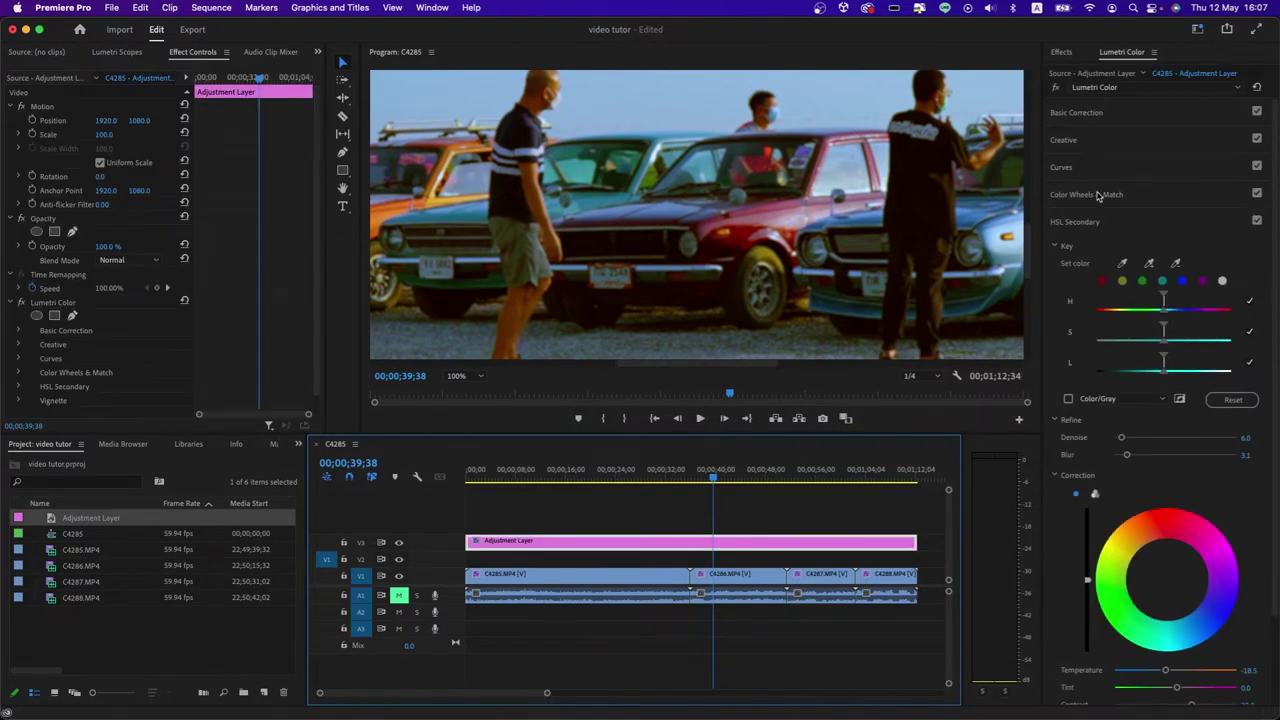
left_click(457, 377)
left_click(467, 391)
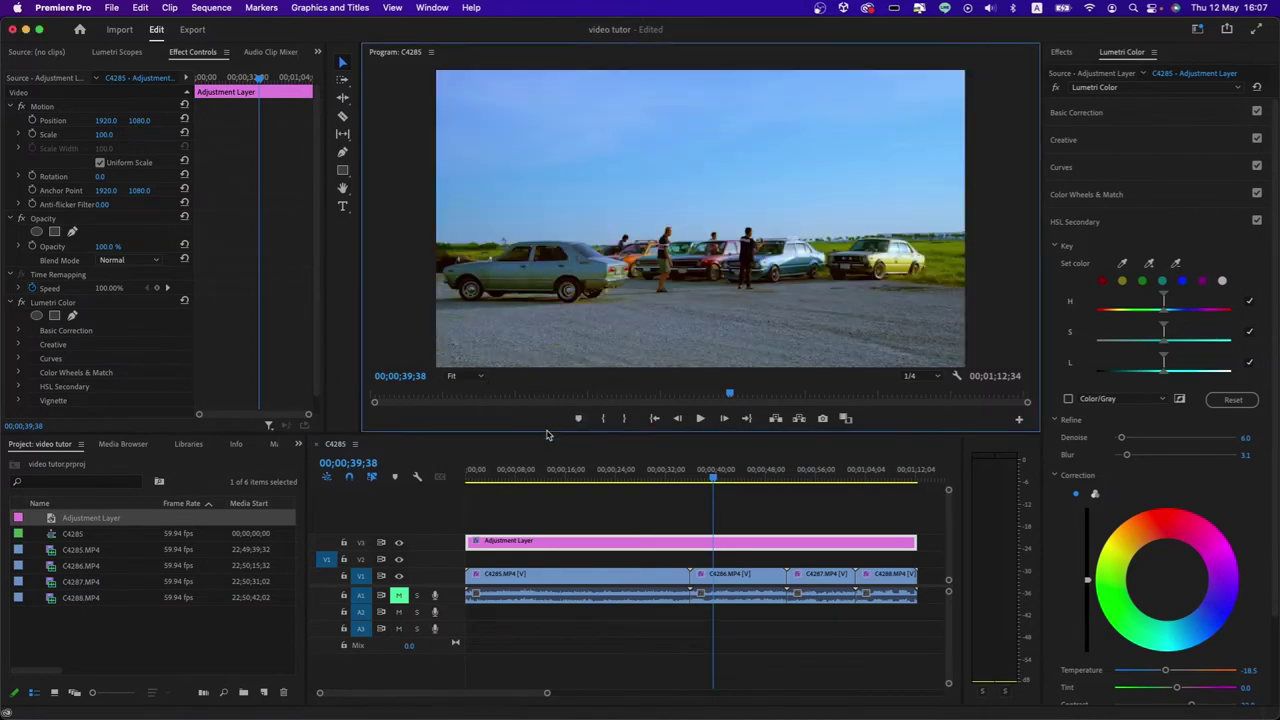
left_click_drag(548, 440, 548, 502)
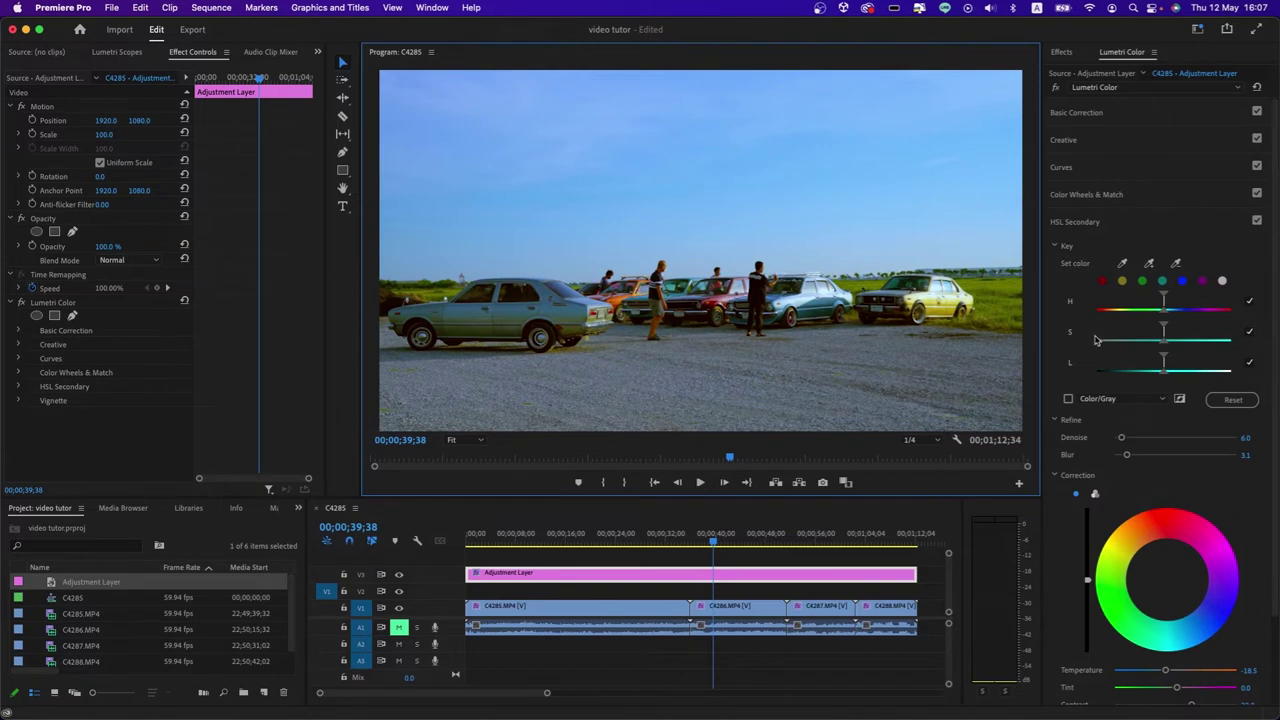
Expand Curves in Lumetri Color and bring the Hue vs Sat curve into view.
left_click(1090, 168)
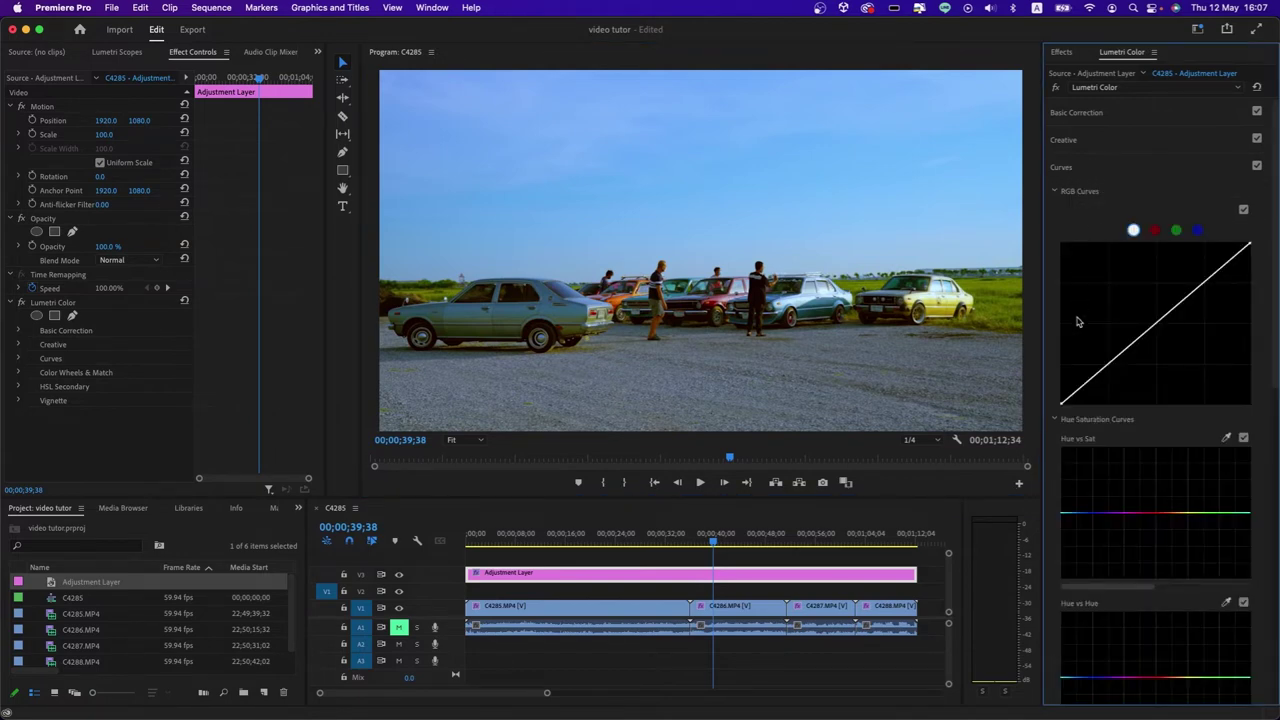
scroll(1078, 321, "down", 5)
scroll(1078, 330, "down", 3)
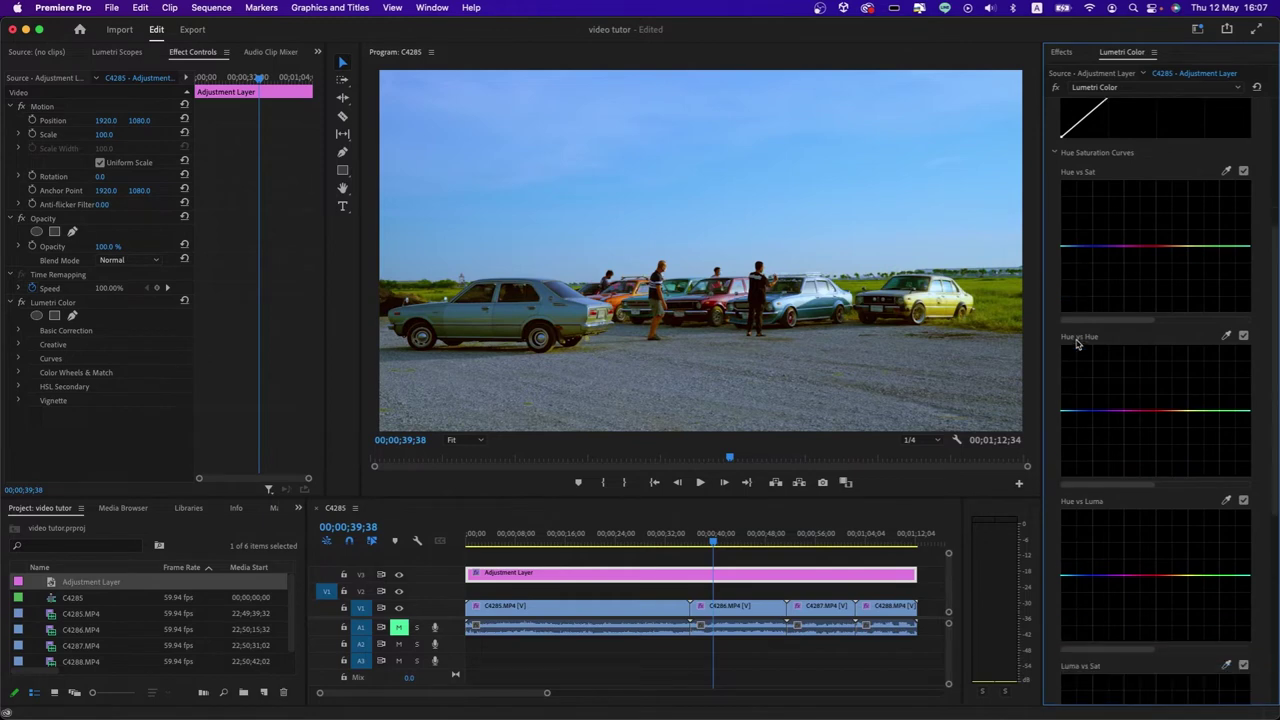
scroll(1090, 373, "down", 2)
scroll(1090, 374, "up", 3)
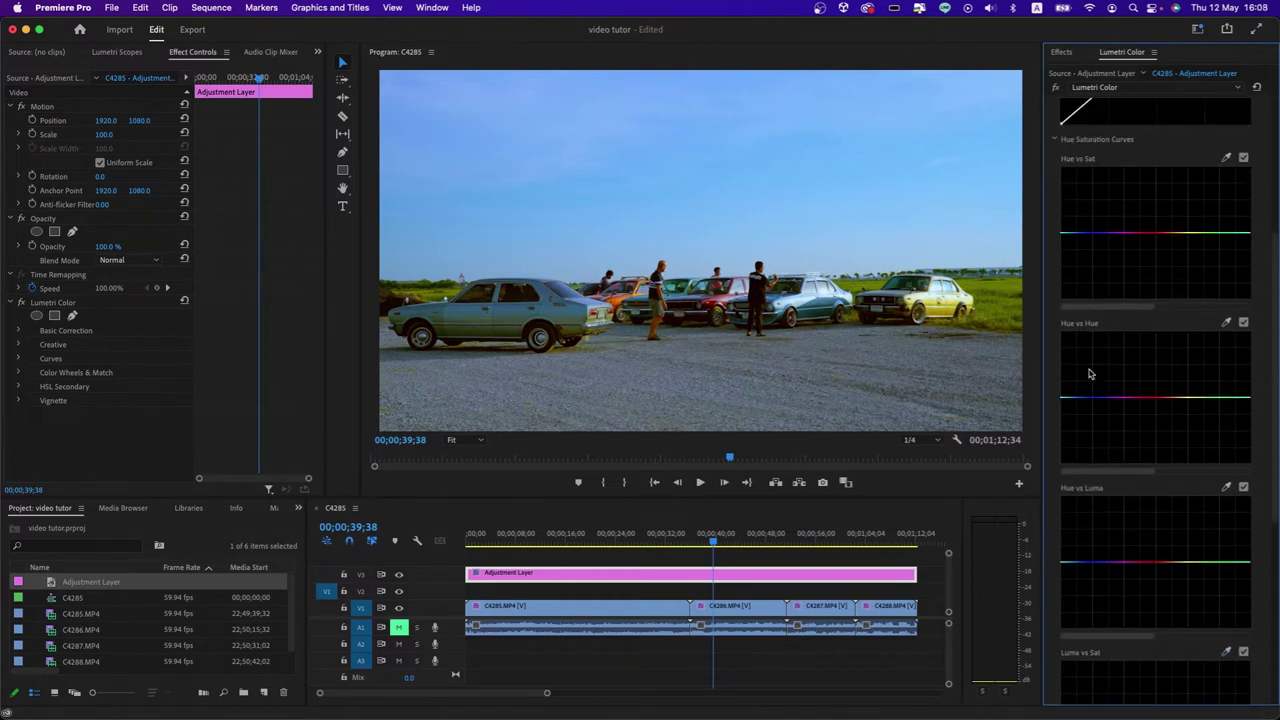
scroll(1090, 374, "up", 2)
scroll(1096, 268, "up", 2)
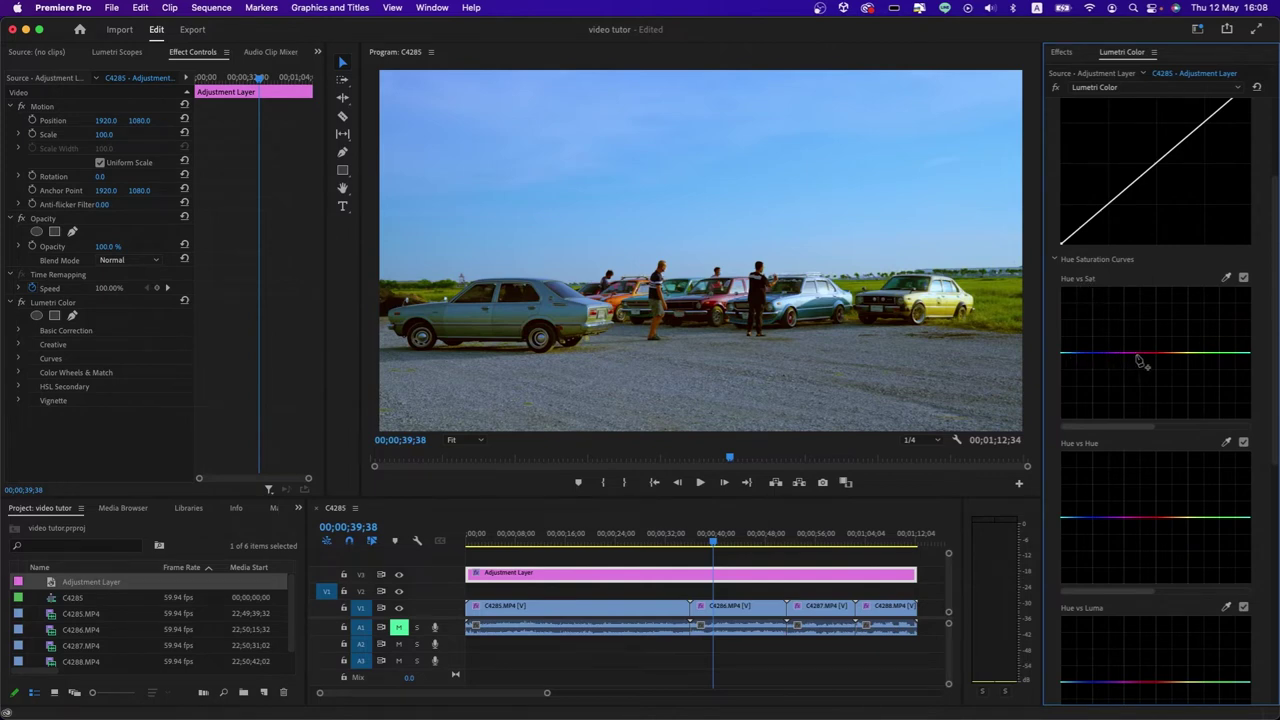
Add points and shape Hue vs Sat into an arch over red-orange hues, muting other colours.
left_click(1137, 353)
left_click(1176, 353)
mouse_move(1189, 353)
left_mouse_down()
mouse_move(1191, 371)
mouse_move(1125, 401)
mouse_move(1123, 369)
mouse_move(1133, 388)
left_mouse_up()
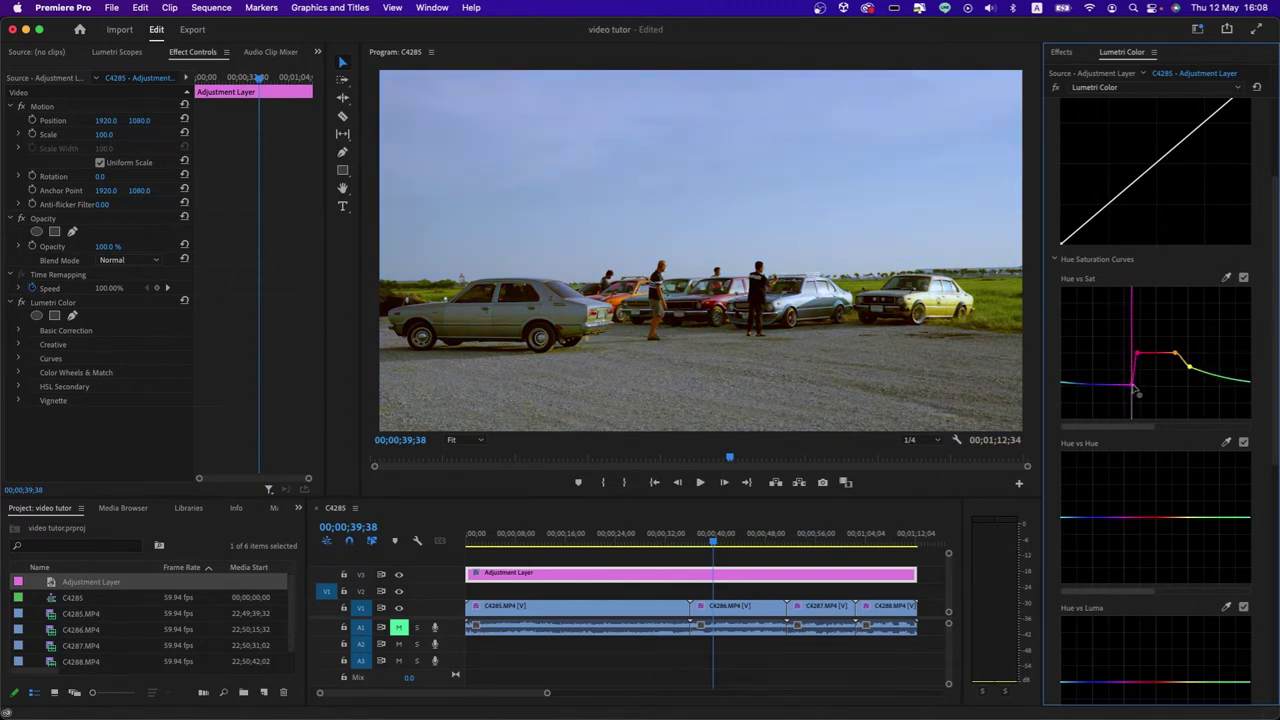
mouse_move(1133, 390)
left_mouse_down()
mouse_move(1189, 393)
mouse_move(1156, 344)
left_mouse_up()
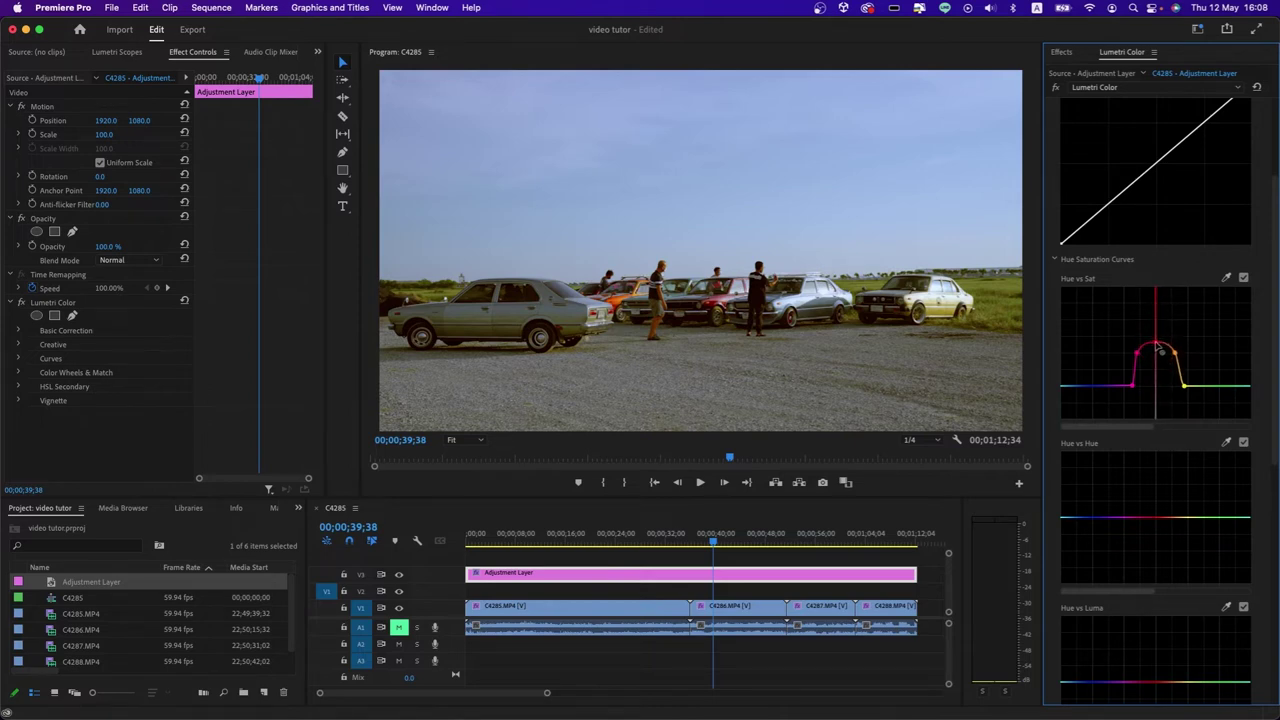
left_click_drag(1157, 347, 1157, 345)
left_click(600, 540)
Reselect the adjustment layer and scrub back and forth through the montage to review the grade.
left_click(632, 557)
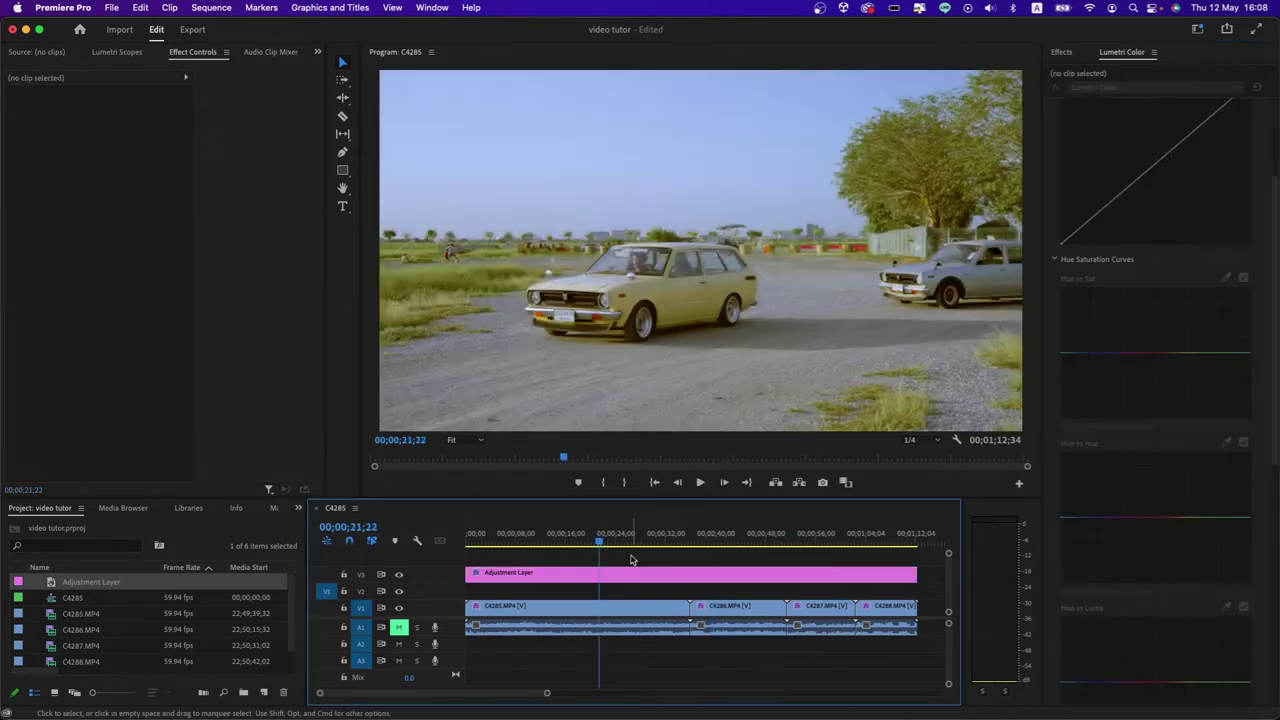
left_click(636, 576)
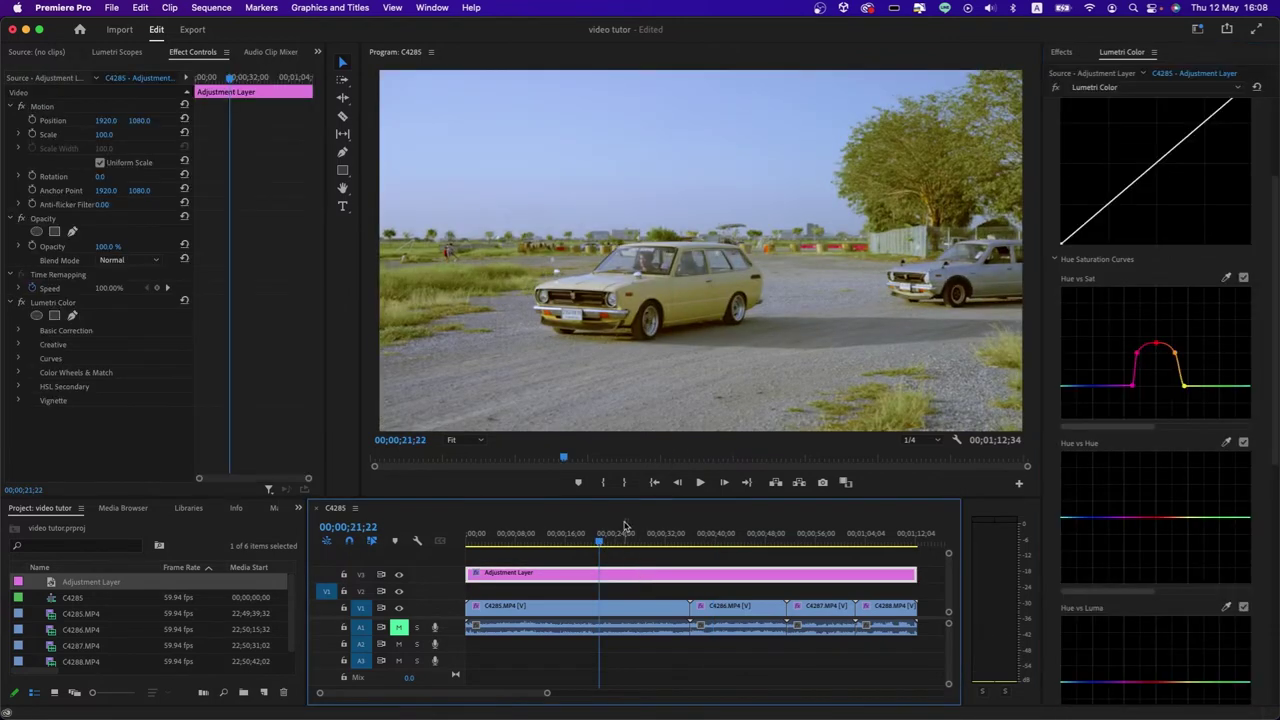
mouse_move(600, 540)
left_mouse_down()
mouse_move(491, 551)
mouse_move(550, 551)
left_mouse_up()
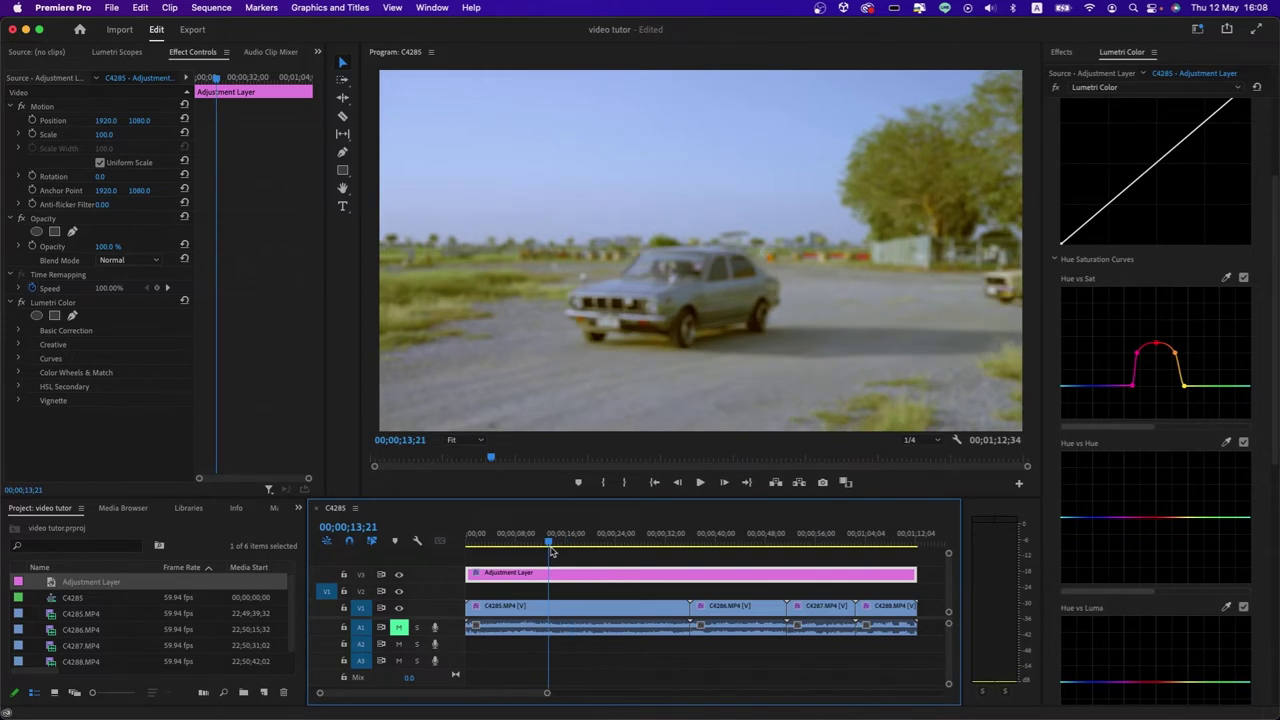
left_click_drag(550, 551, 703, 541)
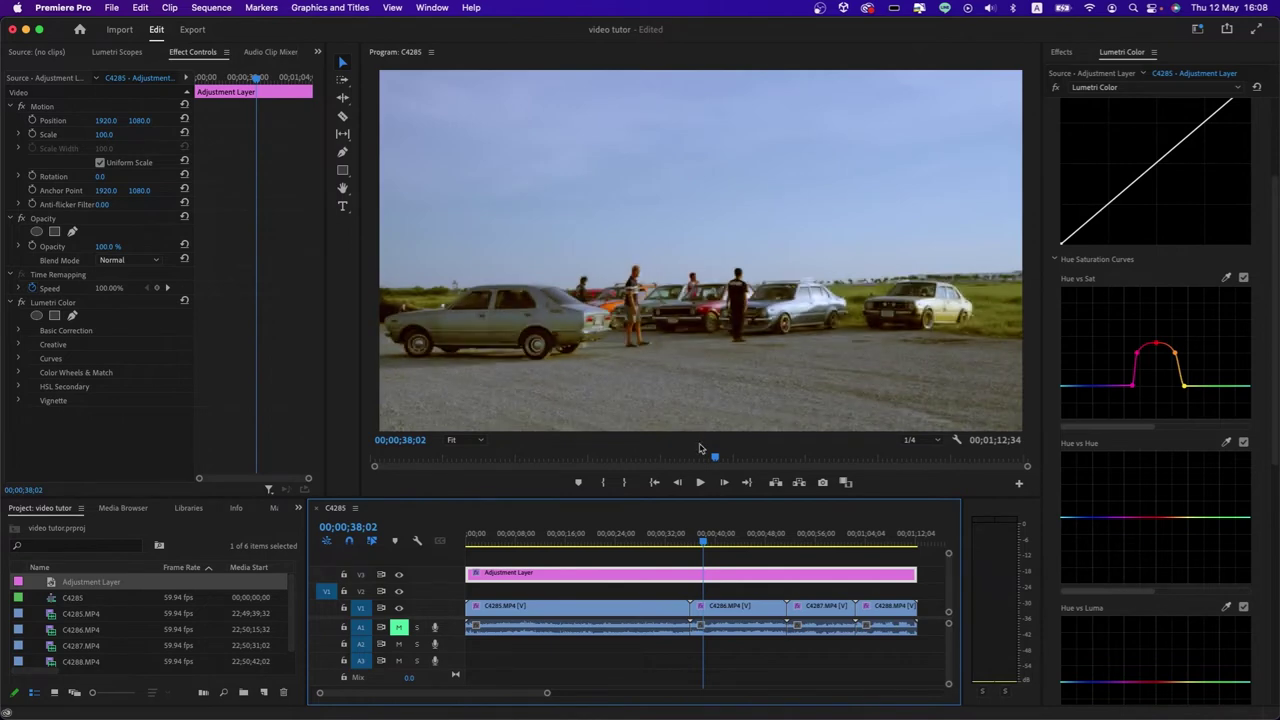
left_click(725, 566)
left_click(712, 570)
Switch the Program monitor playback resolution from 1/4 to Full and deselect all clips.
left_click(922, 440)
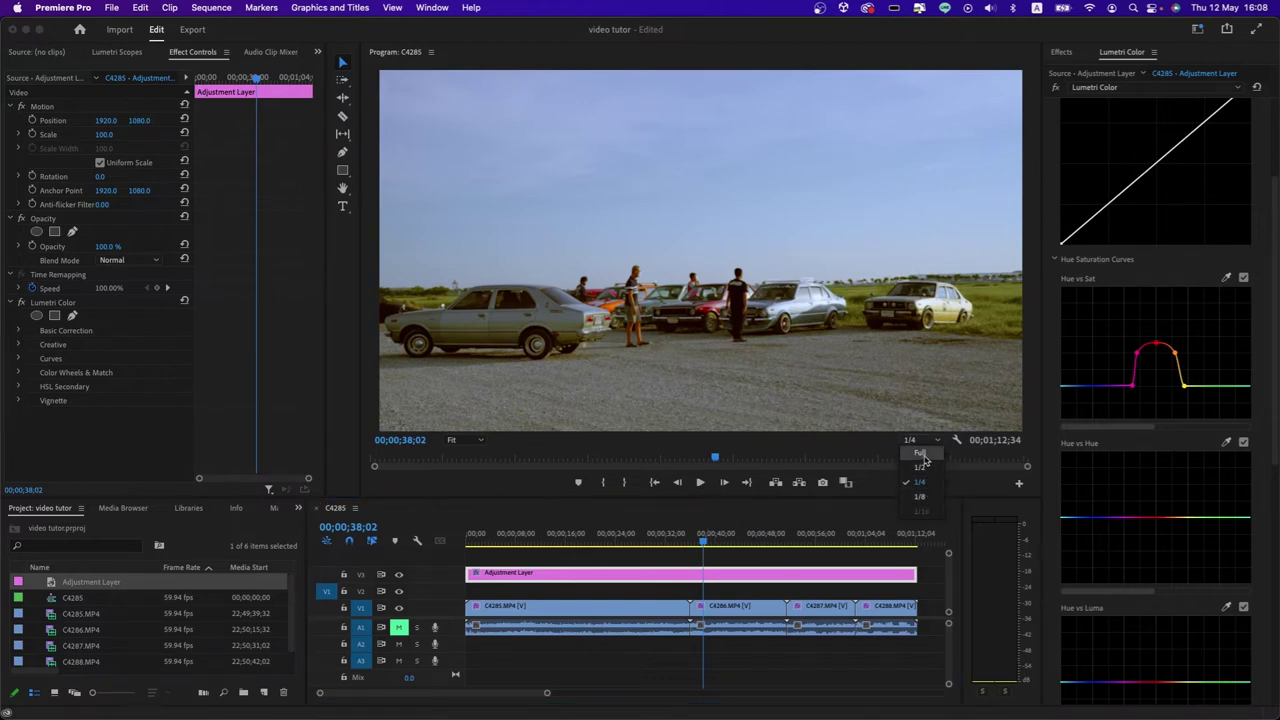
left_click(917, 459)
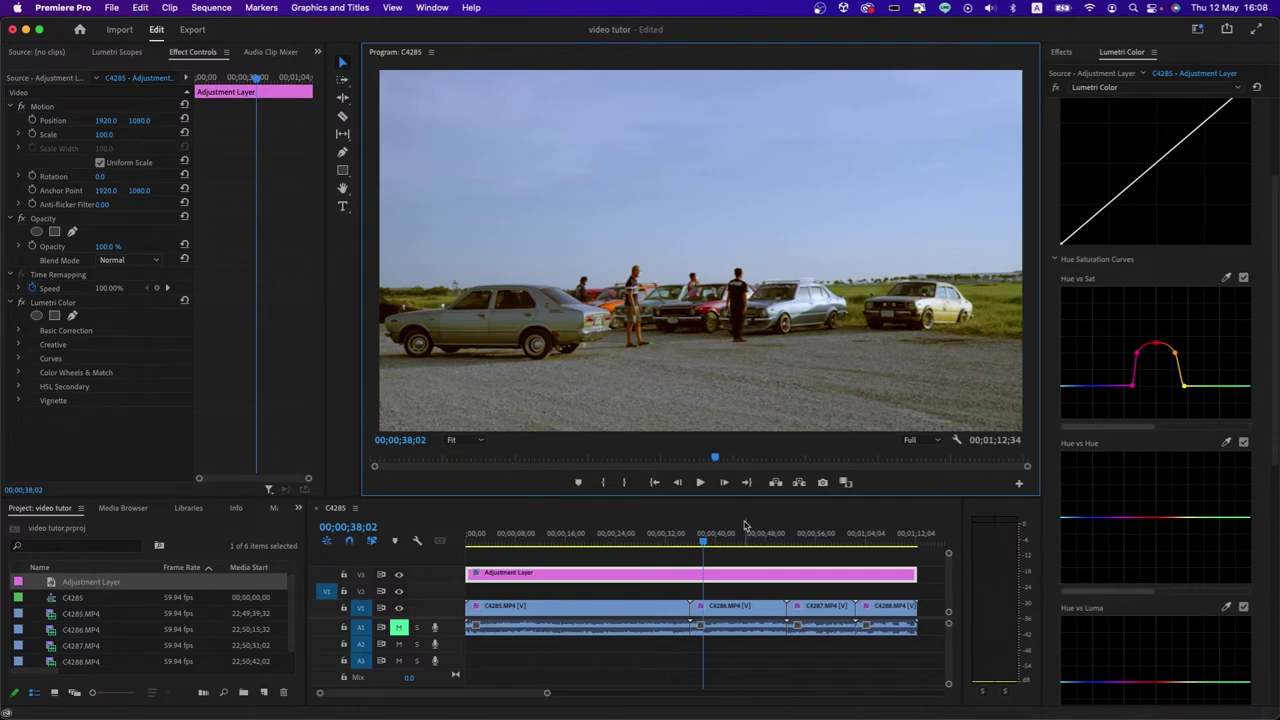
left_click(734, 561)
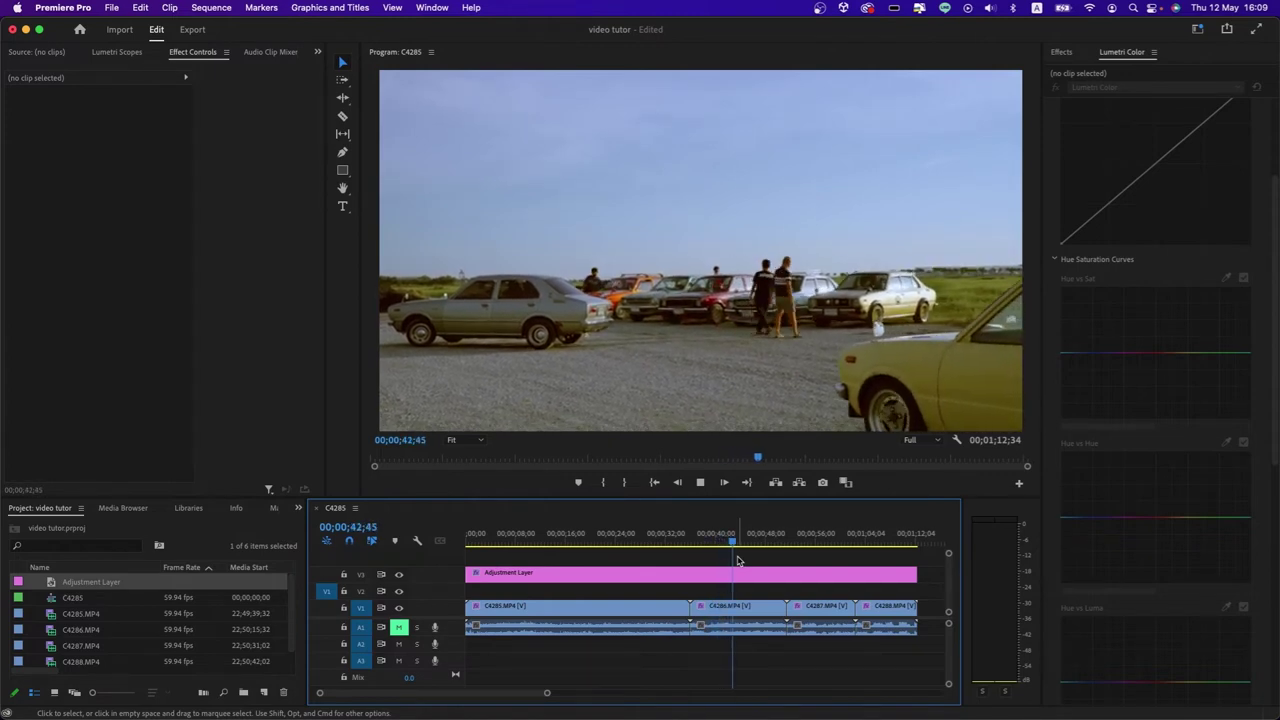
Stop playback, scrub back to about 43 seconds and select the adjustment layer.
key("space")
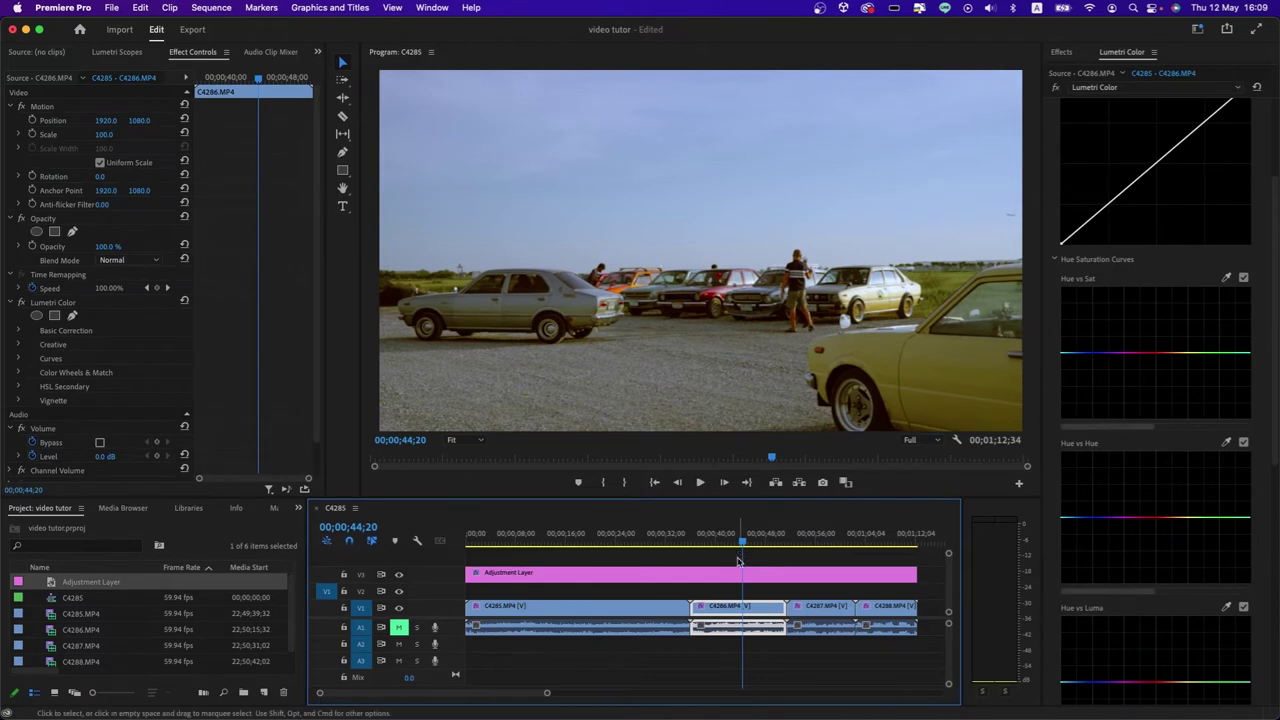
left_click_drag(746, 536, 809, 538)
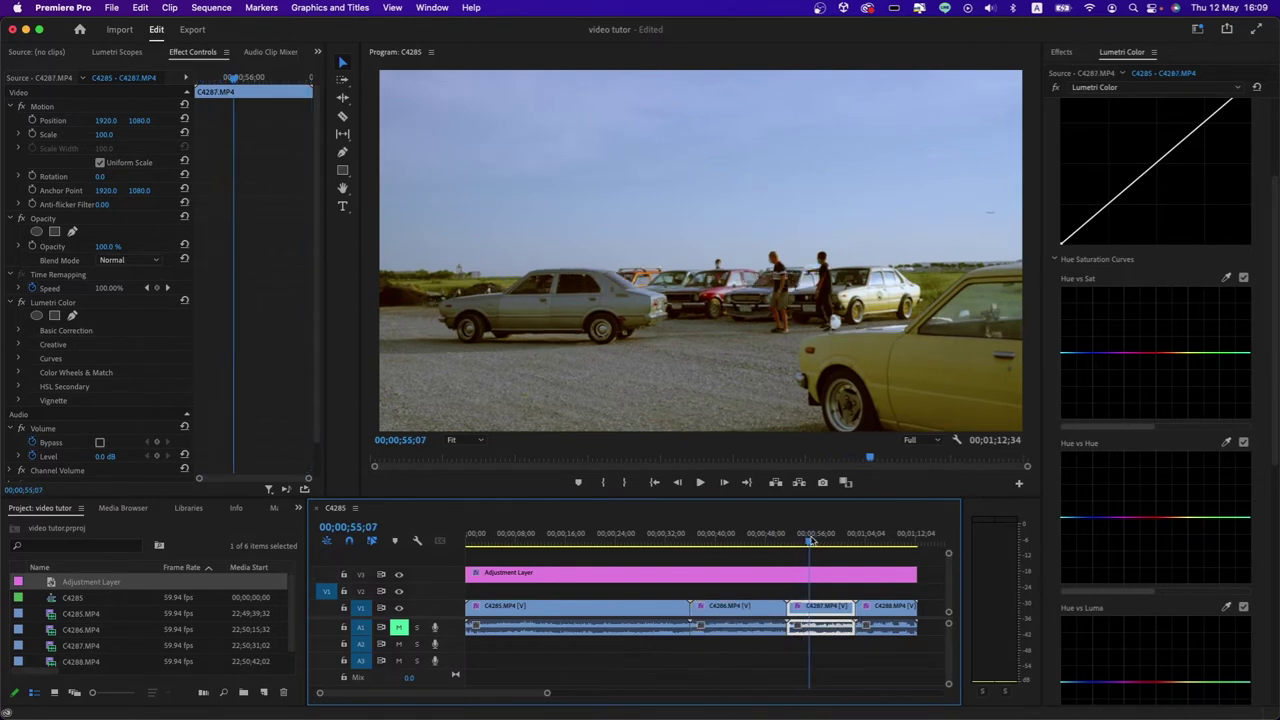
scroll(1106, 236, "up", 1)
scroll(1106, 236, "up", 5)
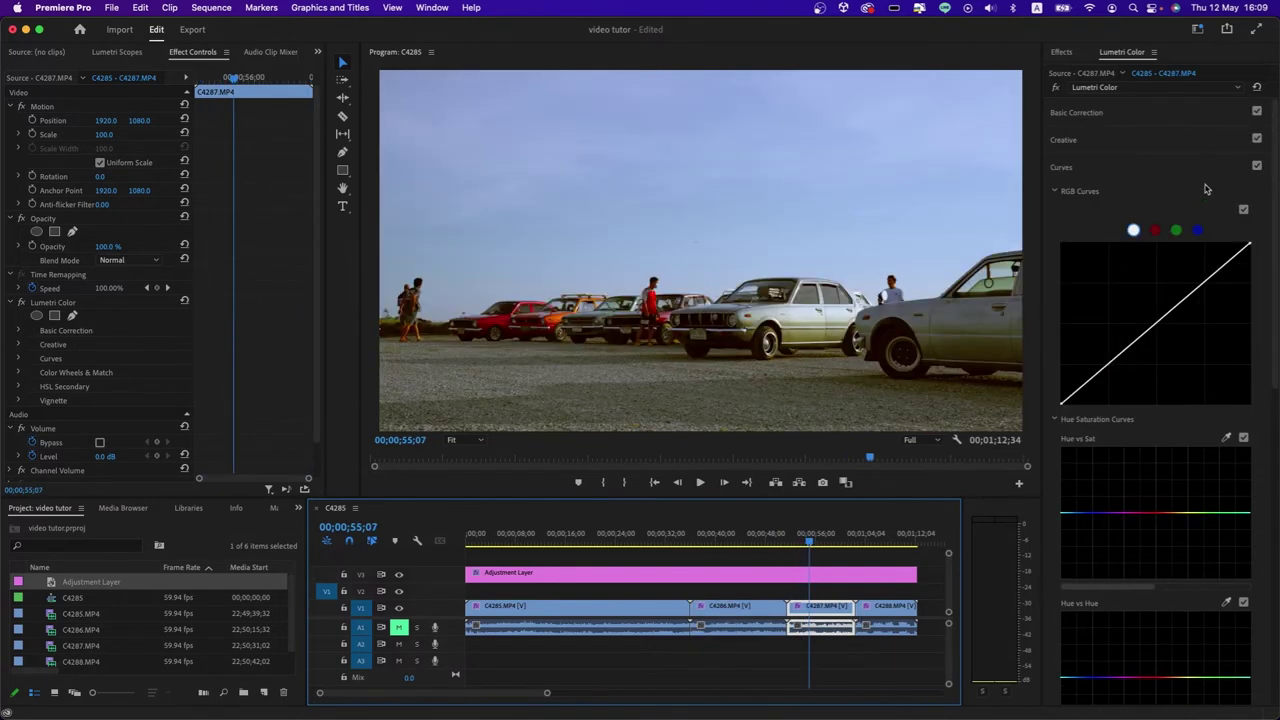
scroll(1186, 385, "down", 5)
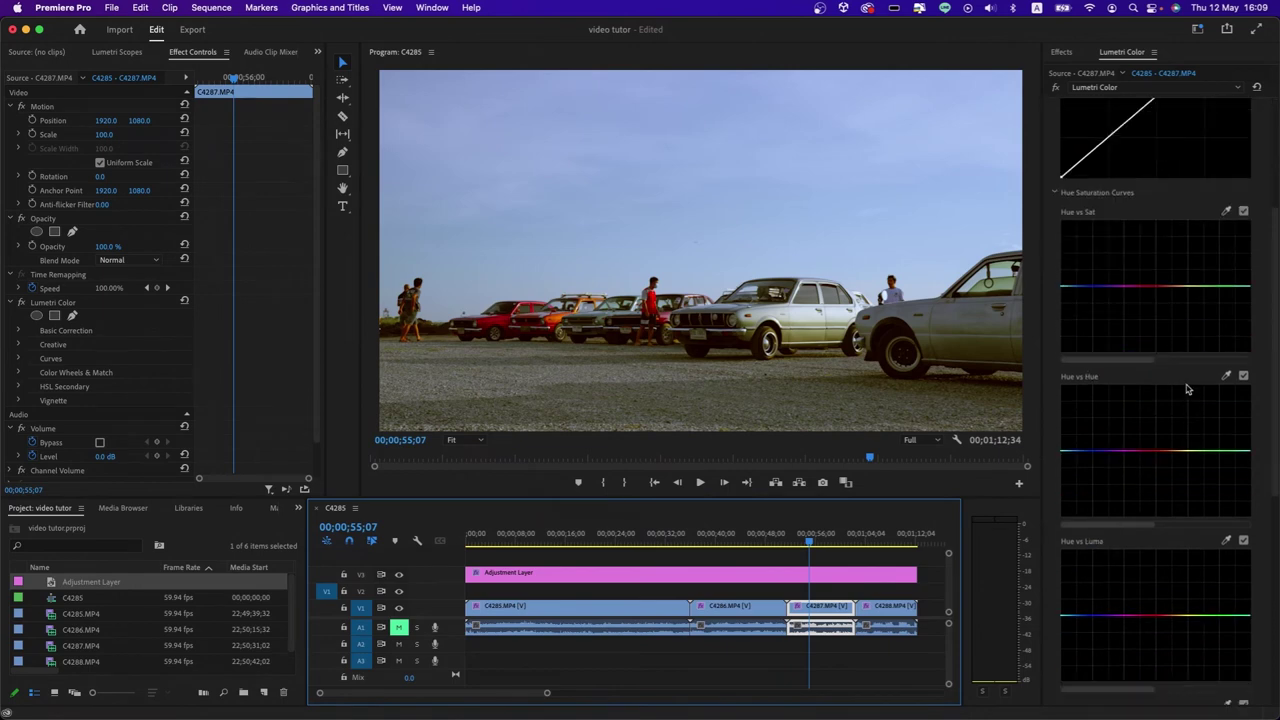
scroll(1187, 491, "down", 5)
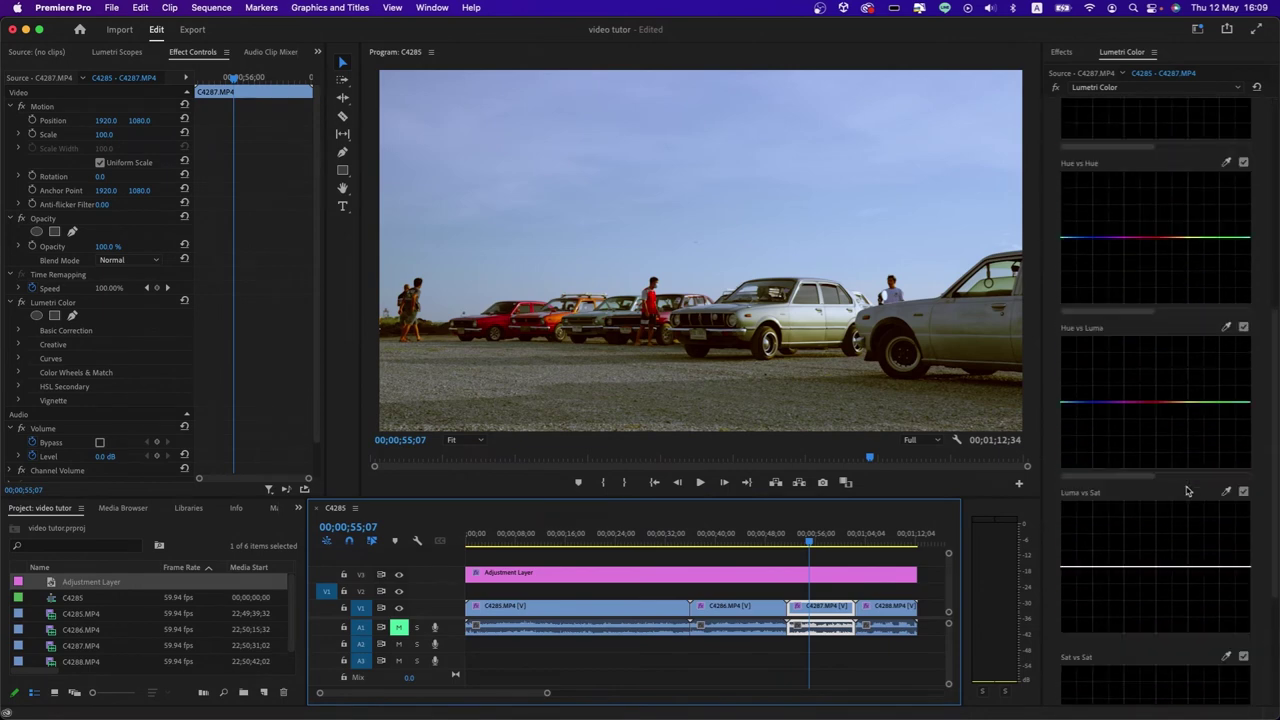
left_click(795, 575)
scroll(1143, 280, "down", 1)
scroll(1143, 280, "up", 2)
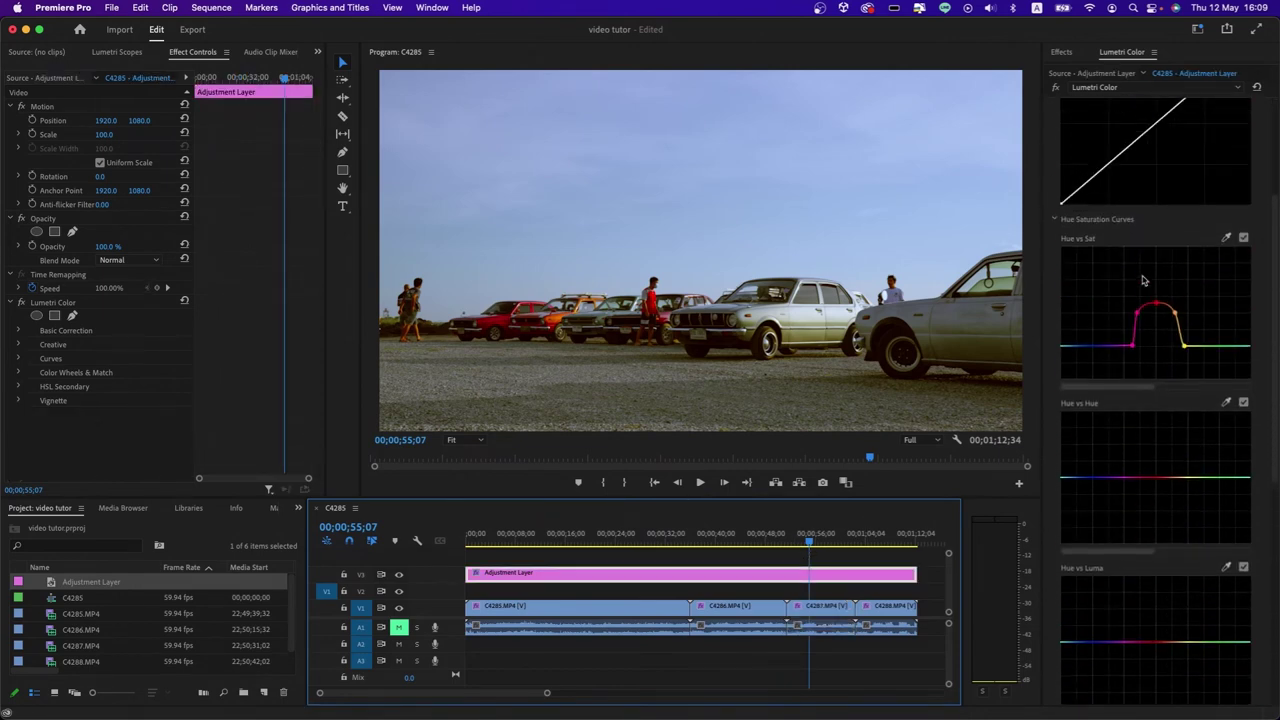
left_click(1149, 281)
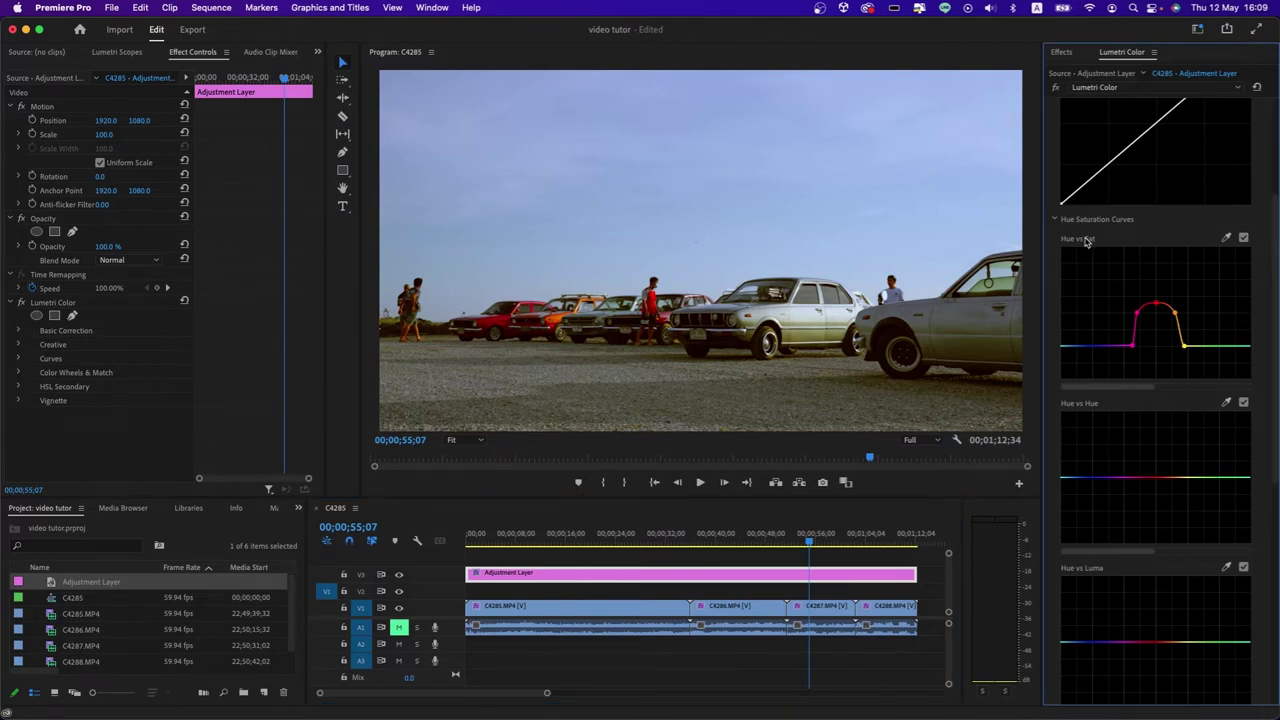
Toggle Hue vs Sat off and on to compare, then tighten its red-orange arch with a new point.
left_click(1243, 238)
left_click(1243, 238)
left_click(1243, 238)
left_click(1243, 238)
left_click(1243, 238)
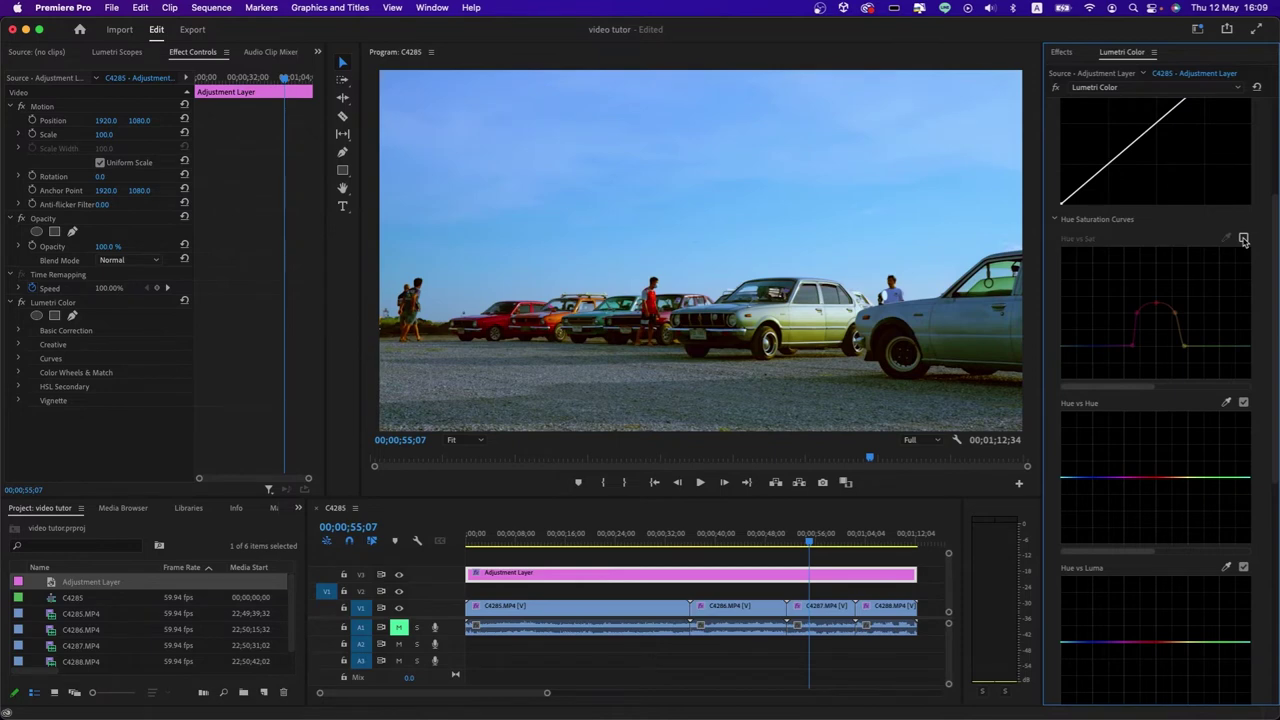
left_click(1243, 238)
left_click(1243, 238)
left_click(1243, 238)
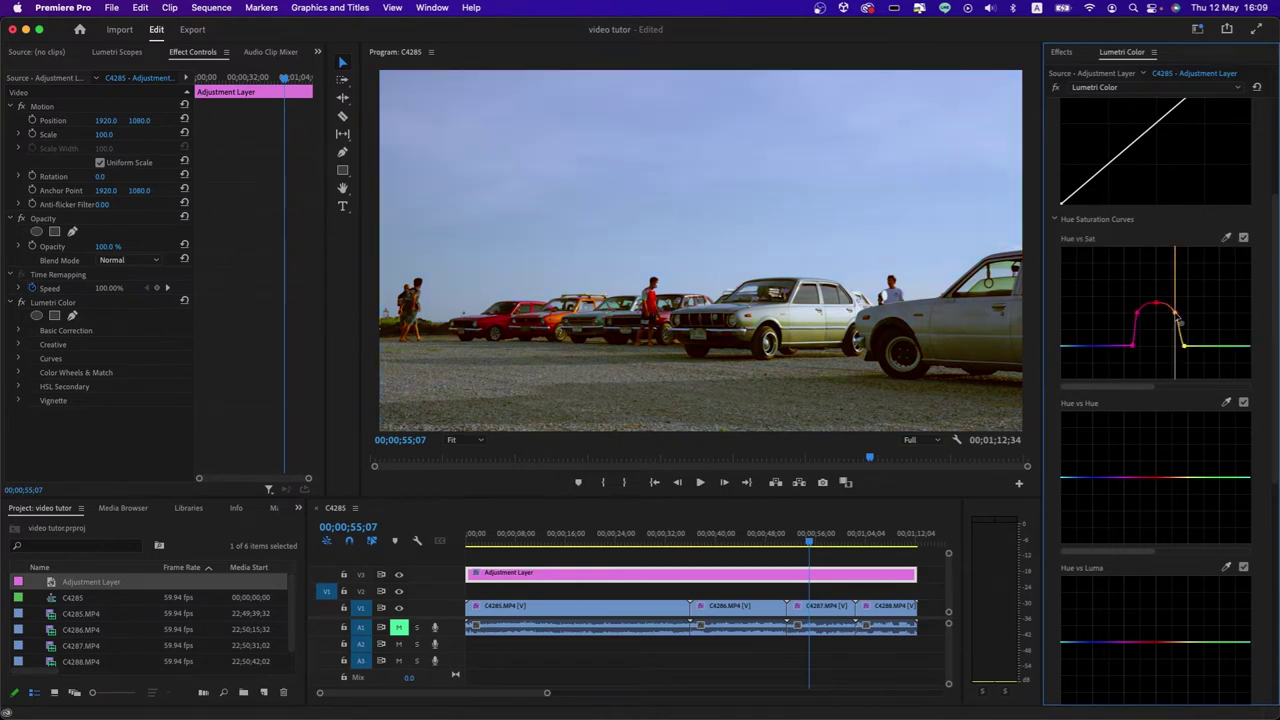
mouse_move(1177, 317)
left_mouse_down()
mouse_move(1176, 232)
mouse_move(1177, 319)
left_mouse_up()
mouse_move(1118, 386)
left_mouse_down()
mouse_move(1133, 401)
mouse_move(1086, 403)
left_mouse_up()
Add a vignette to the adjustment layer with Amount -1.7.
scroll(1106, 280, "up", 3)
scroll(1106, 280, "up", 2)
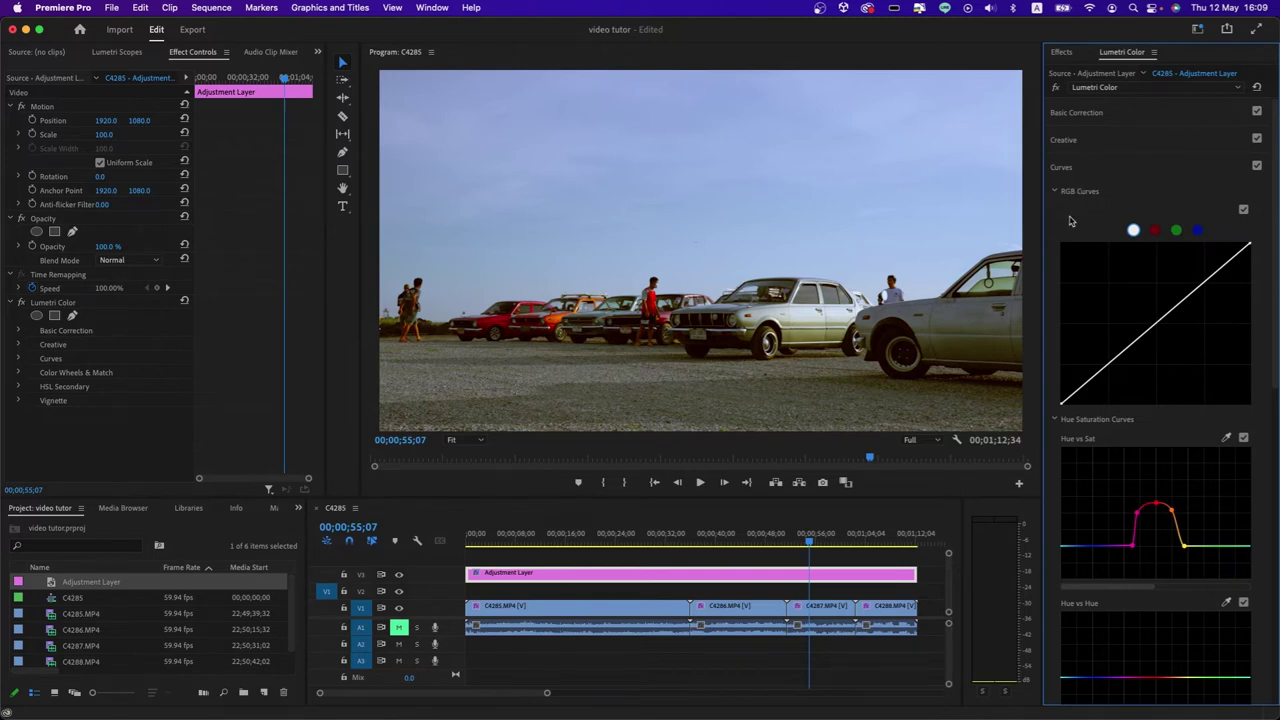
scroll(1088, 303, "down", 3)
scroll(1088, 303, "up", 1)
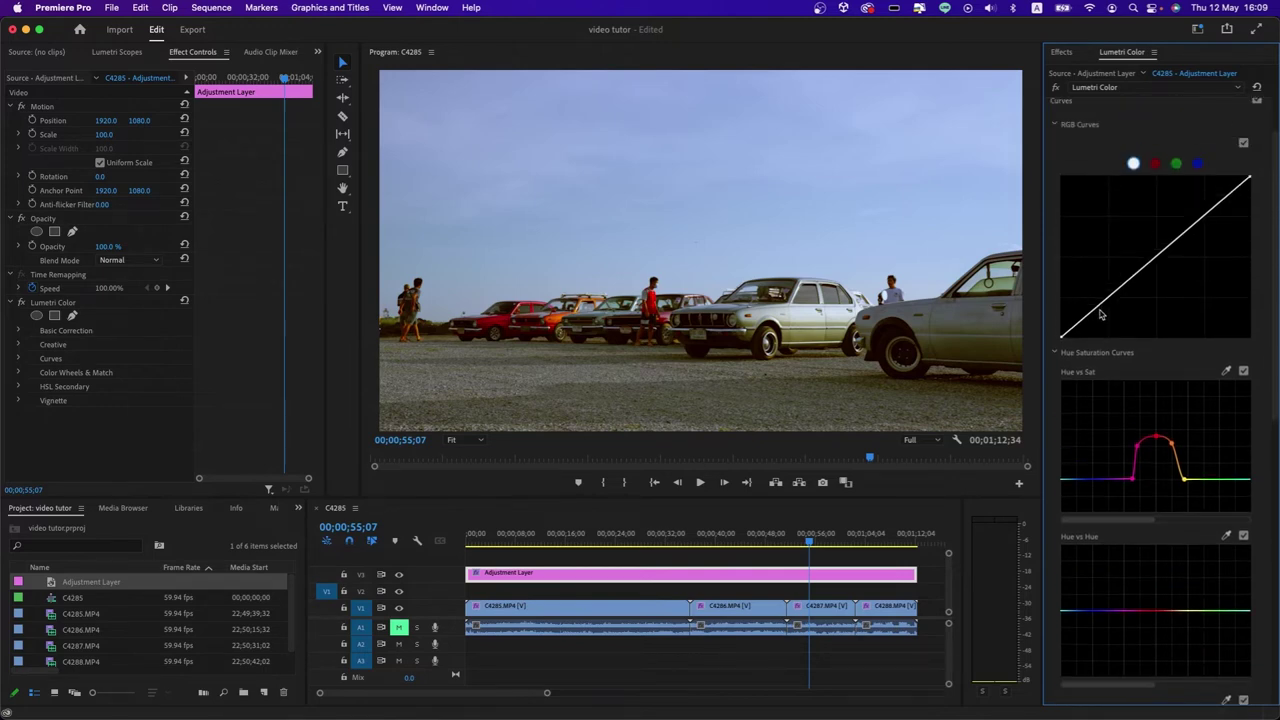
scroll(1117, 406, "down", 2)
scroll(1118, 406, "down", 2)
scroll(1118, 406, "down", 1)
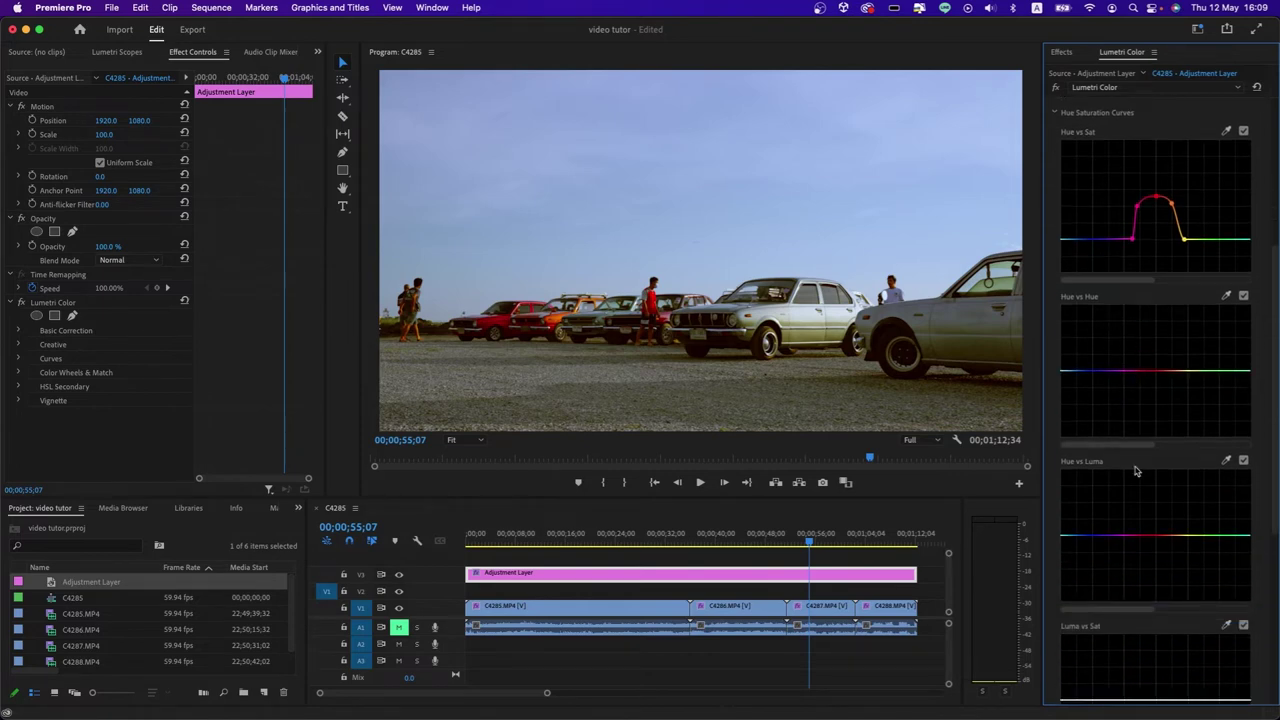
scroll(1135, 473, "down", 2)
scroll(1135, 473, "down", 2)
scroll(1135, 473, "down", 2)
scroll(1135, 473, "down", 1)
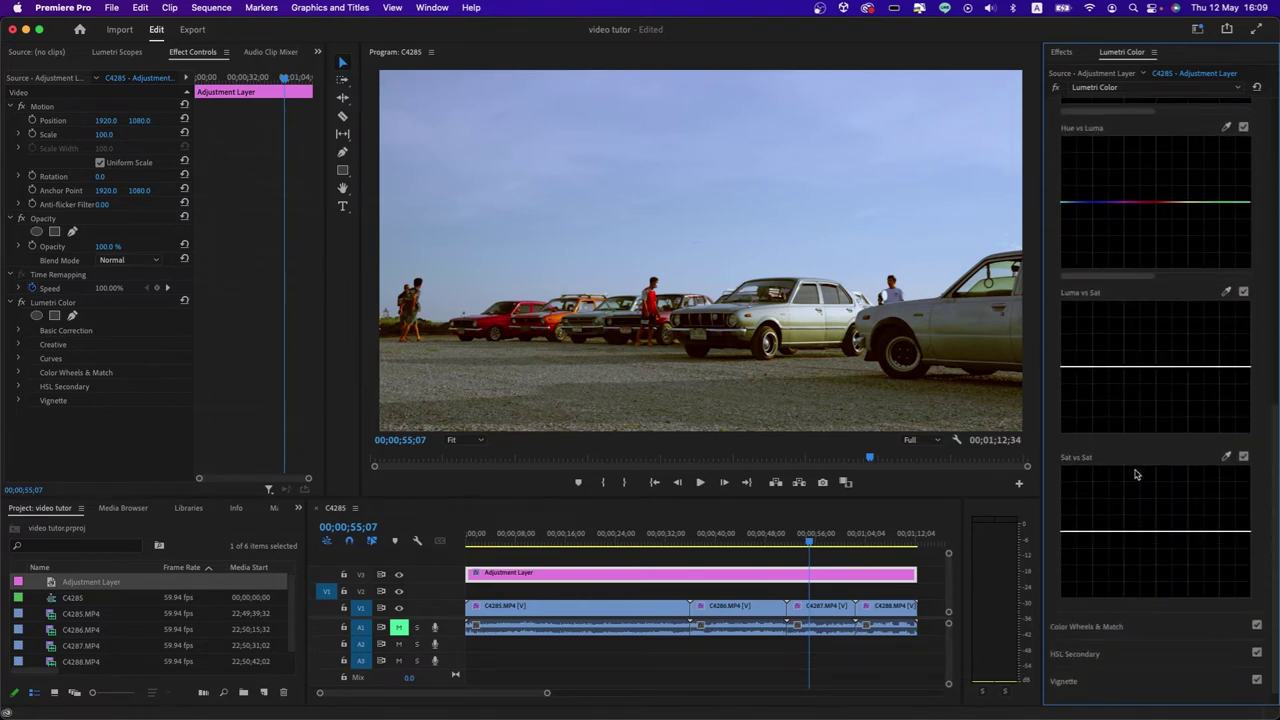
left_click(1115, 662)
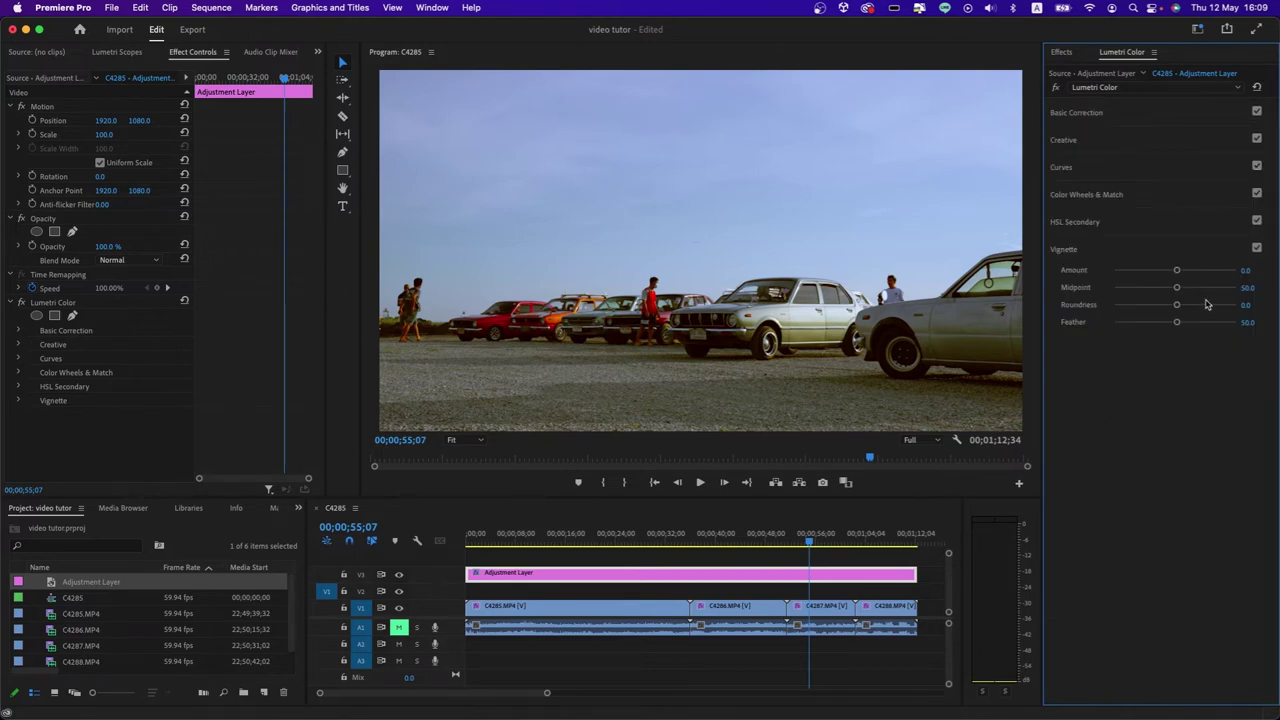
mouse_move(1177, 272)
left_mouse_down()
mouse_move(1123, 287)
mouse_move(1138, 286)
left_mouse_up()
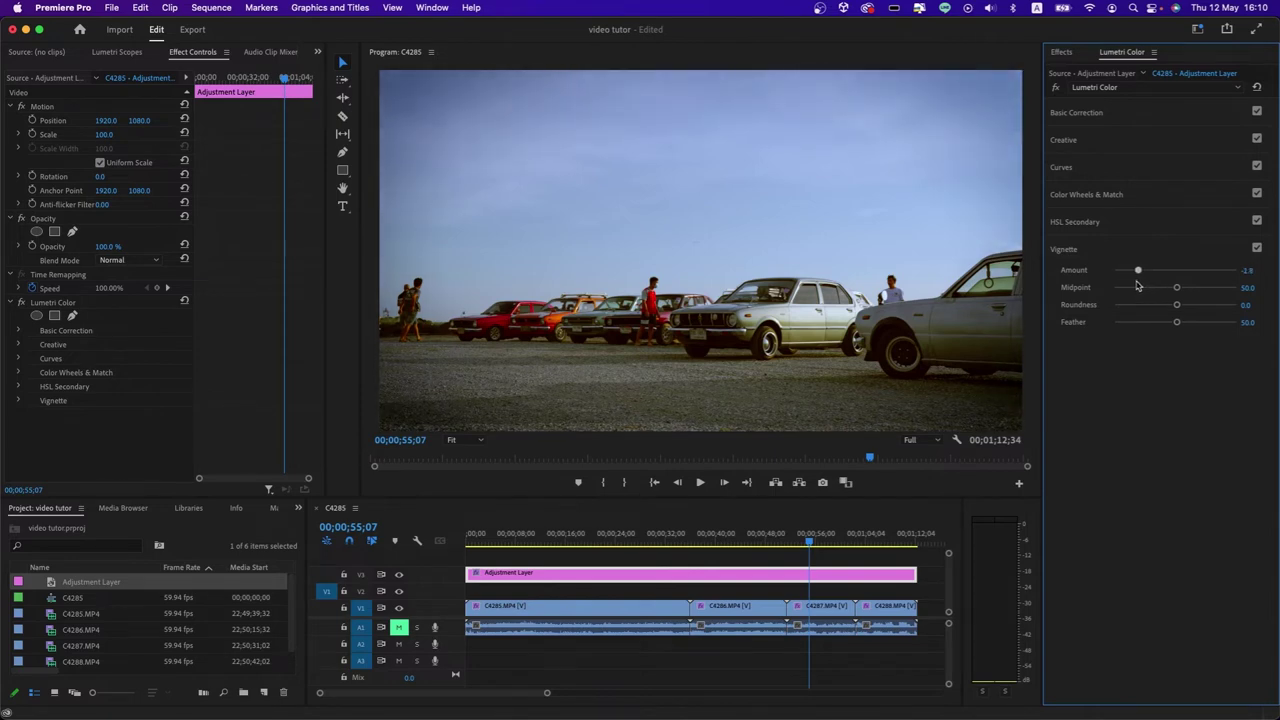
left_click_drag(1136, 286, 1144, 287)
Set vignette Midpoint 39.1, Roundness -84.8 and Feather 53.8, then select clip C4287.MP4.
mouse_move(1177, 290)
left_mouse_down()
mouse_move(1099, 306)
mouse_move(1162, 301)
left_mouse_up()
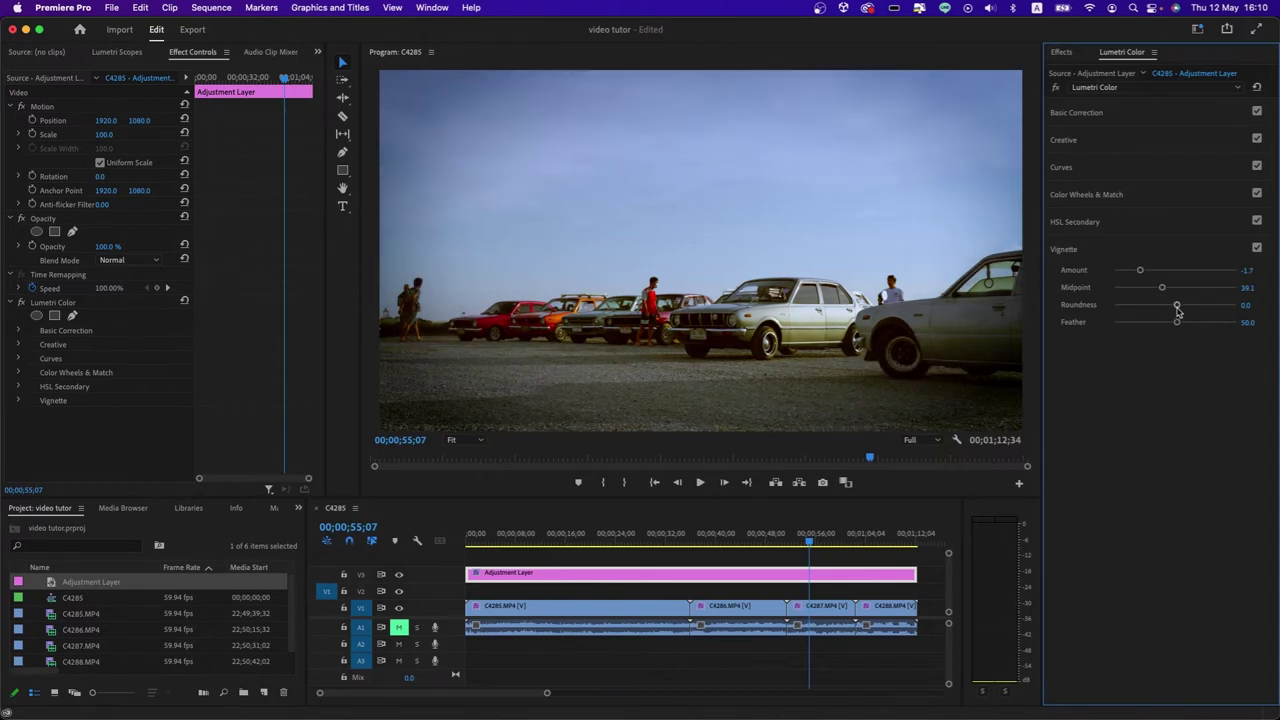
left_click_drag(1177, 305, 1114, 305)
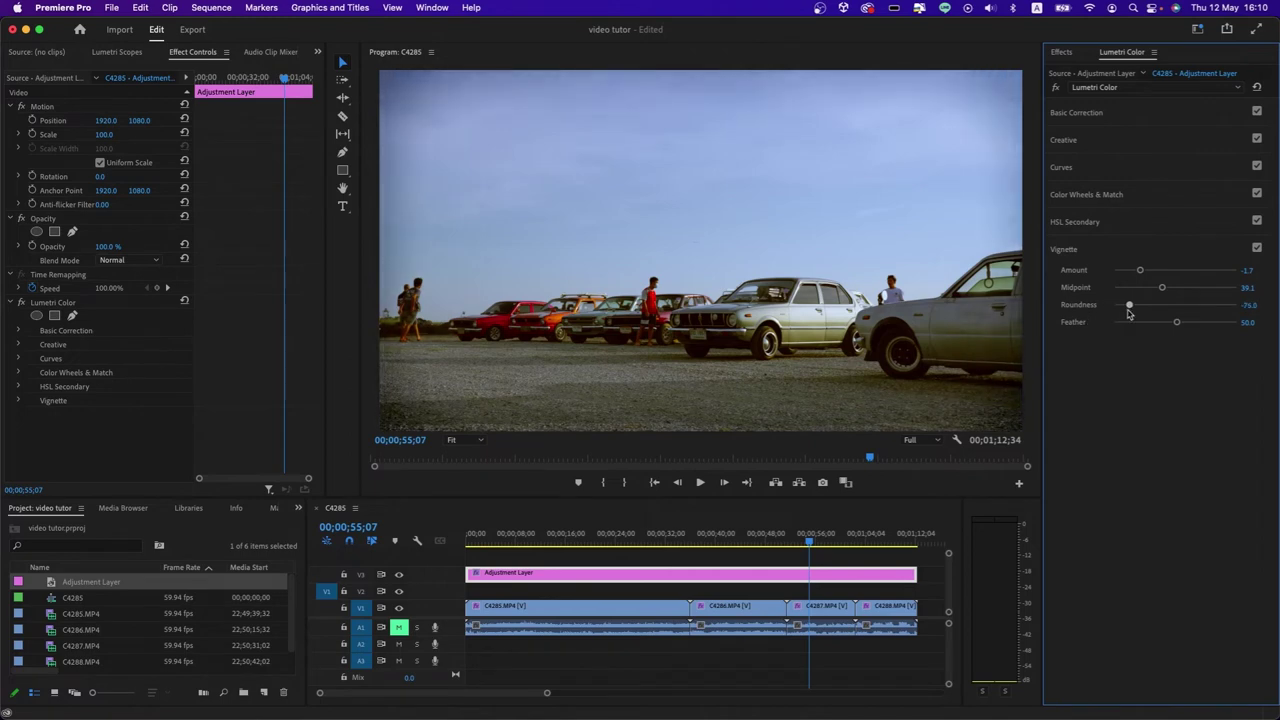
left_click_drag(1112, 314, 1100, 343)
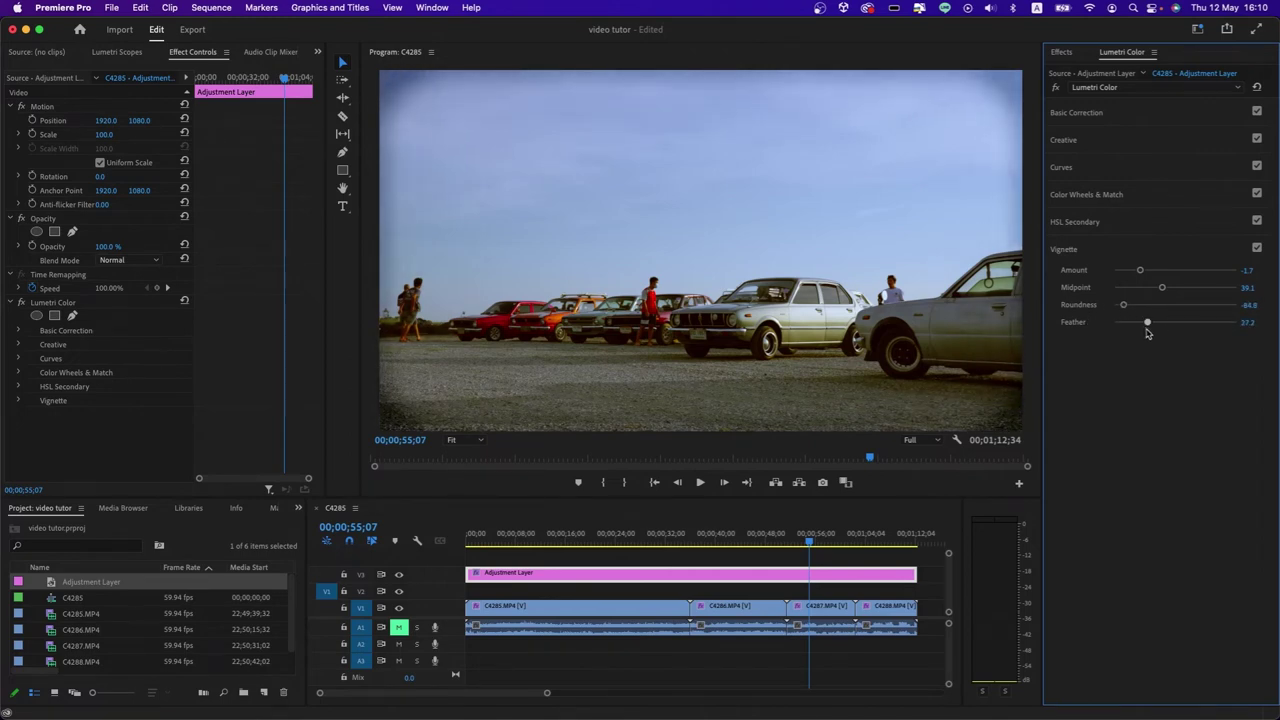
mouse_move(1097, 342)
left_mouse_down()
mouse_move(1200, 326)
mouse_move(1176, 329)
left_mouse_up()
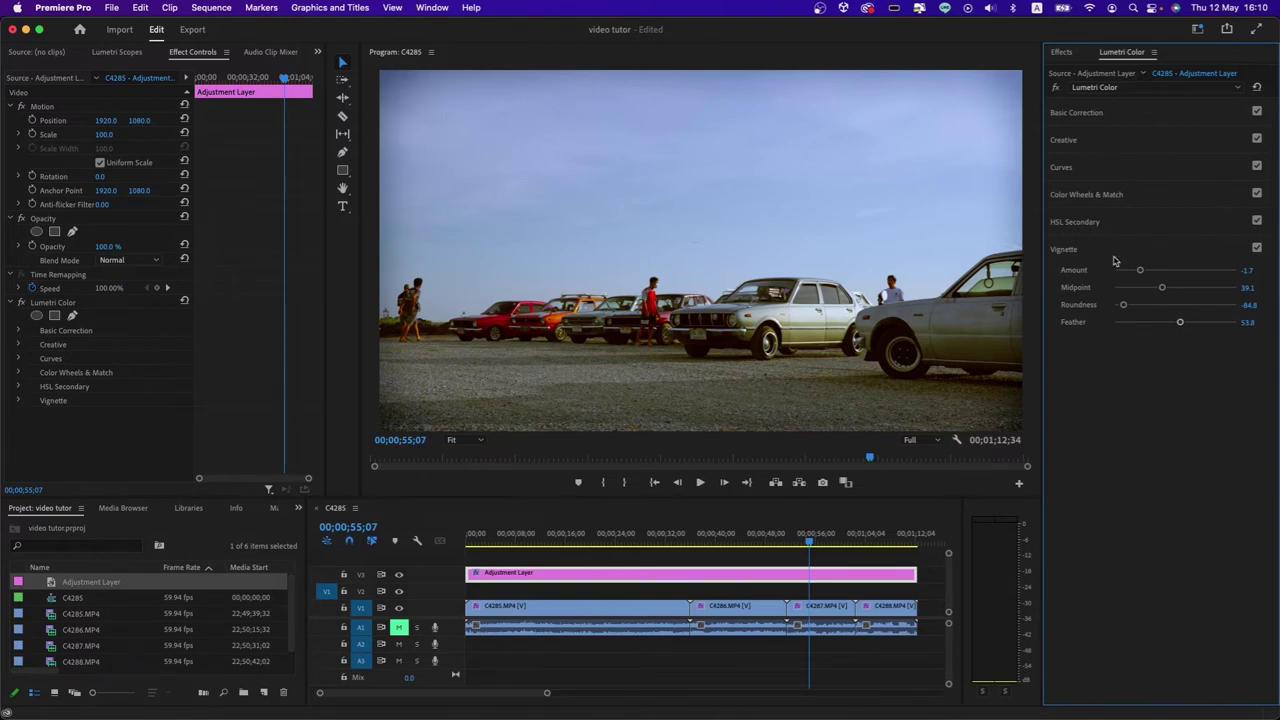
left_click(805, 607)
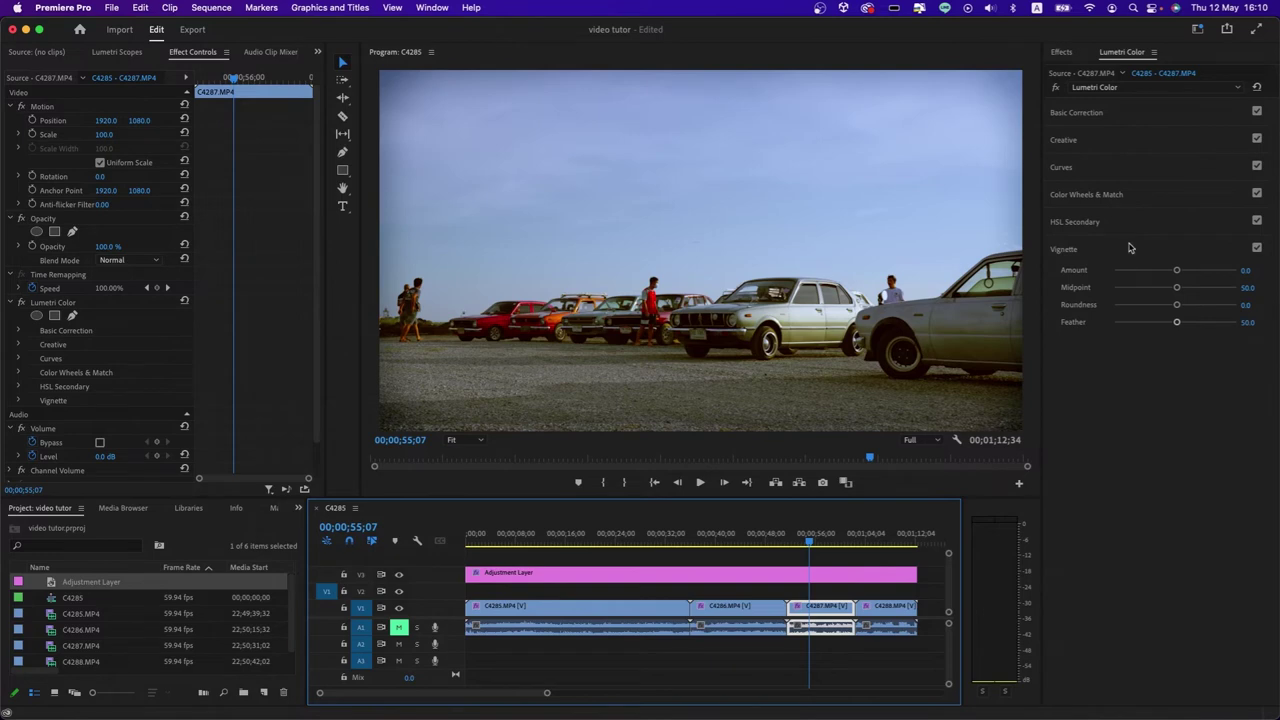
Review the Lumetri settings of clips C4287, C4286 and C4285.
left_click(1128, 115)
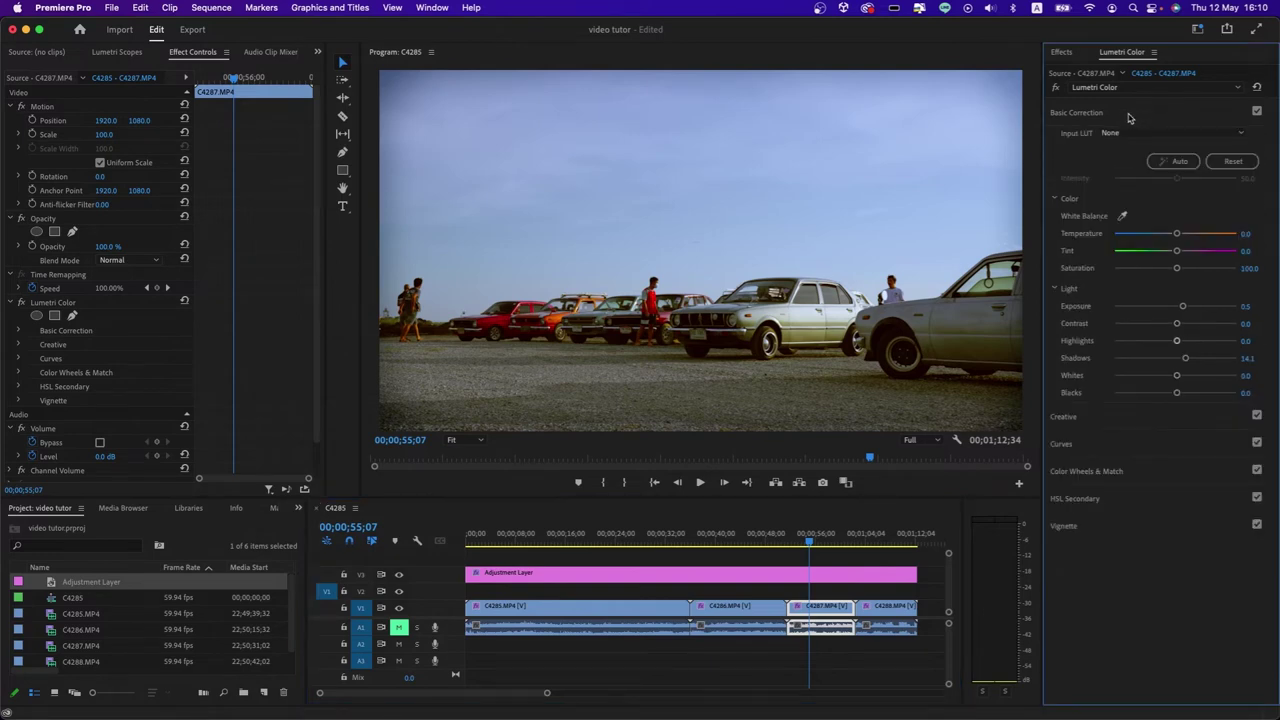
left_click(1100, 417)
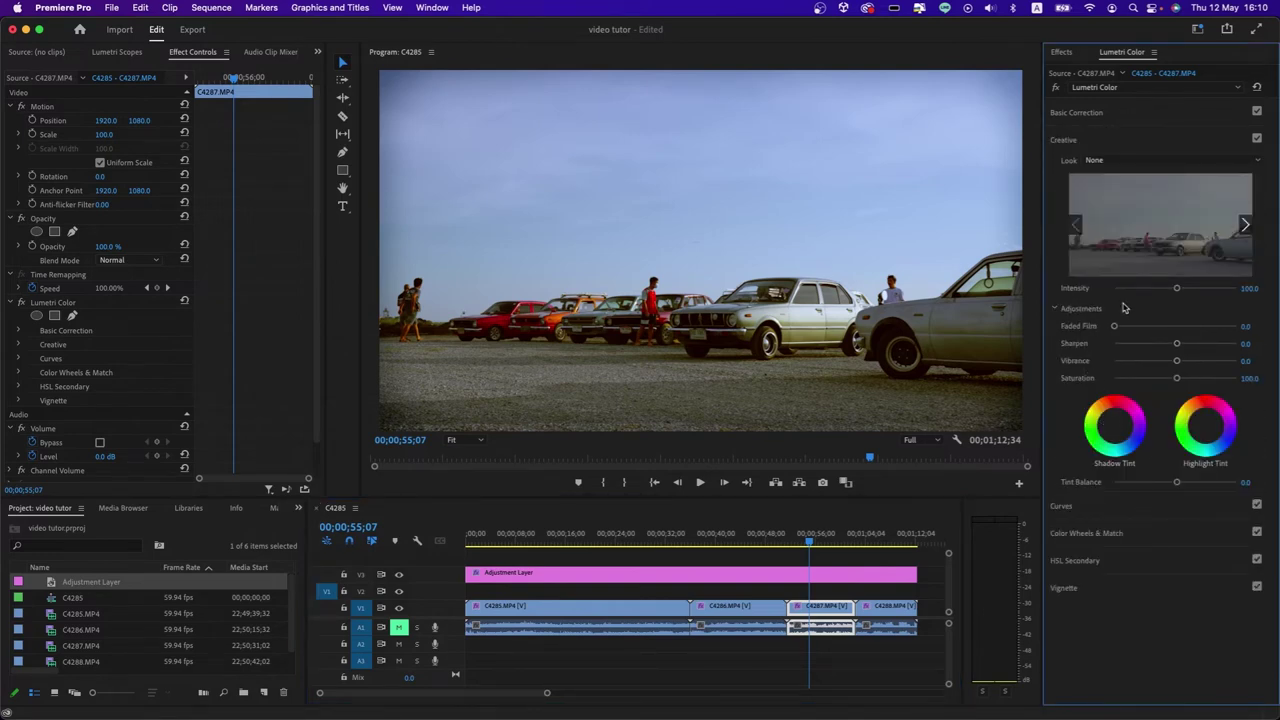
left_click(757, 597)
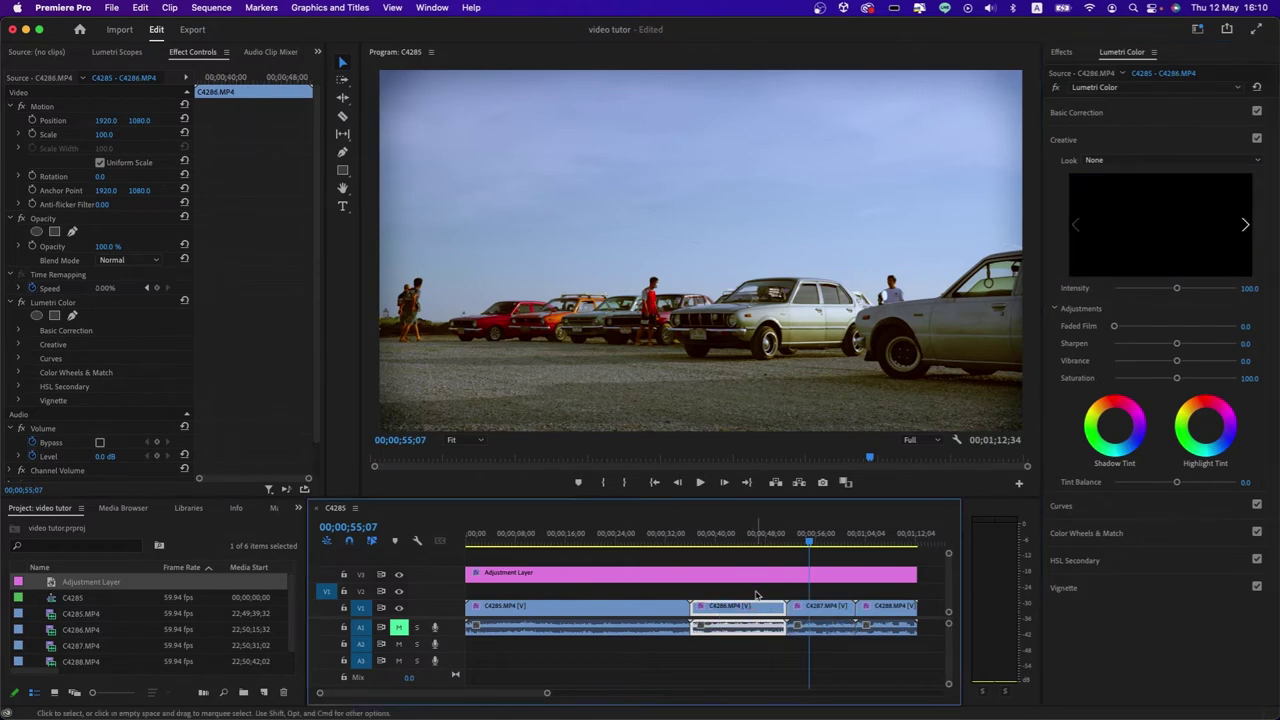
left_click(771, 593)
left_click(648, 608)
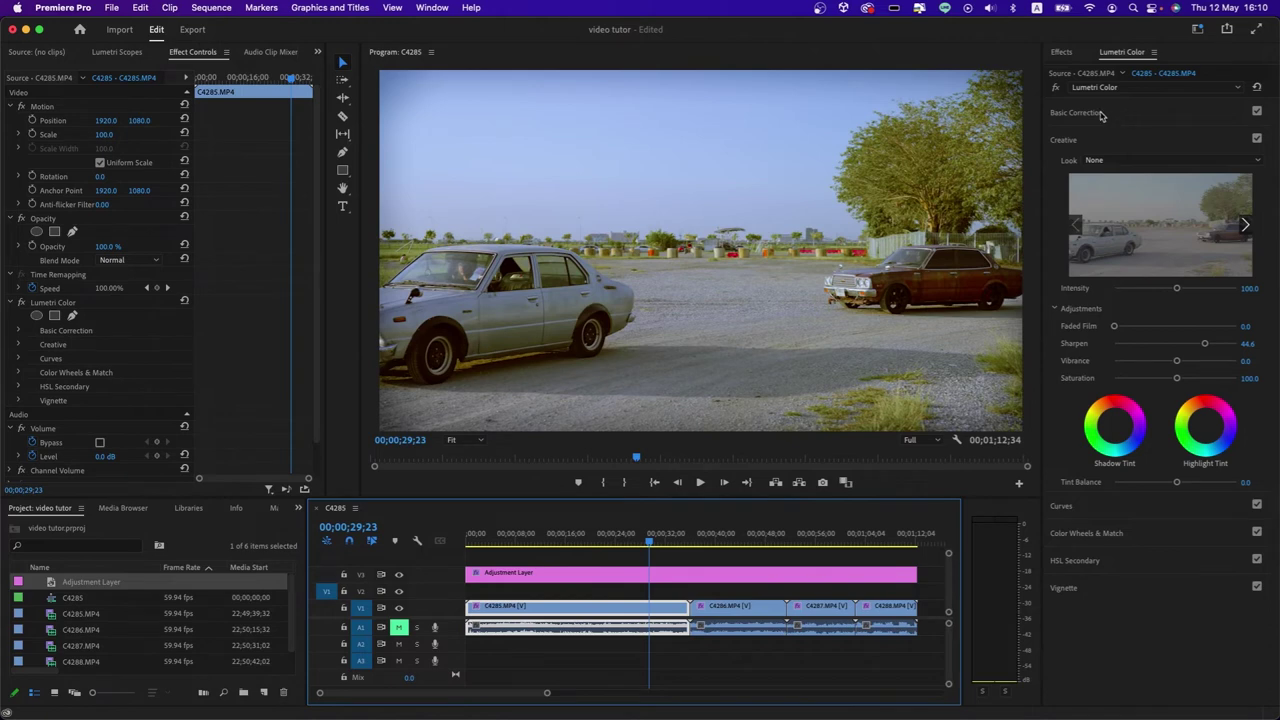
Browse the Creative Look list without applying a look, then reselect the adjustment layer.
left_click(1110, 162)
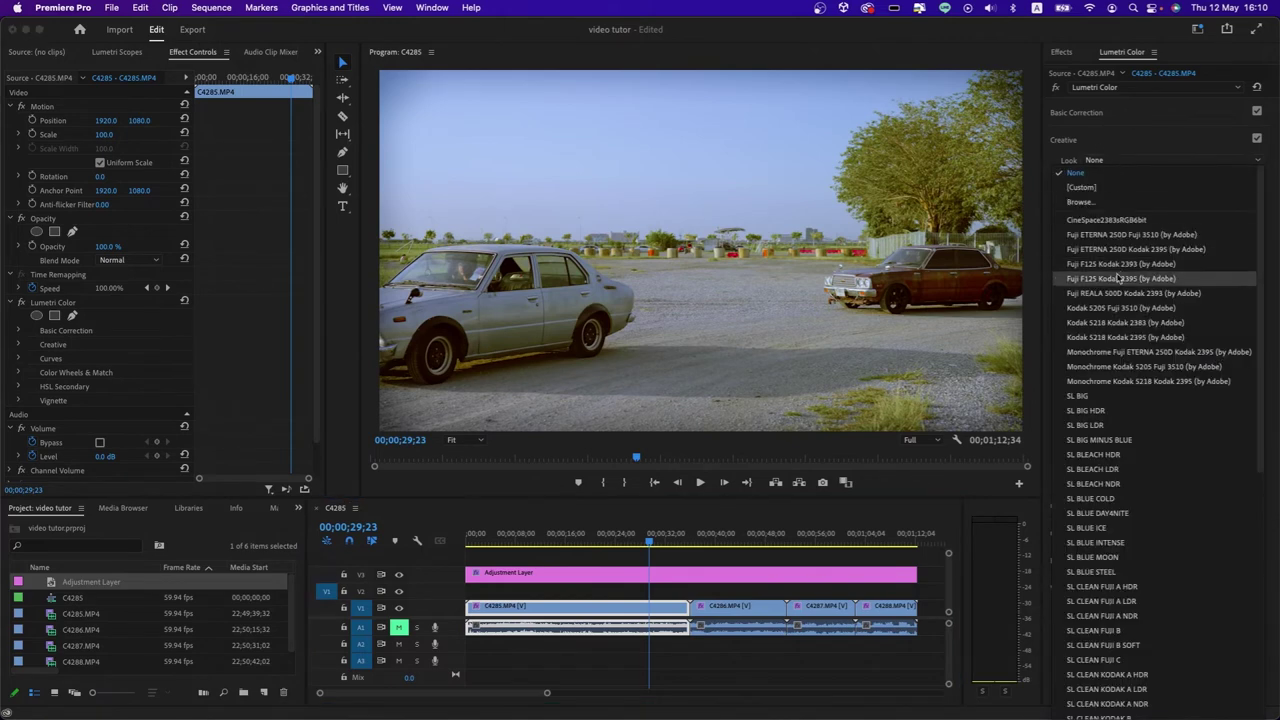
left_click(1092, 143)
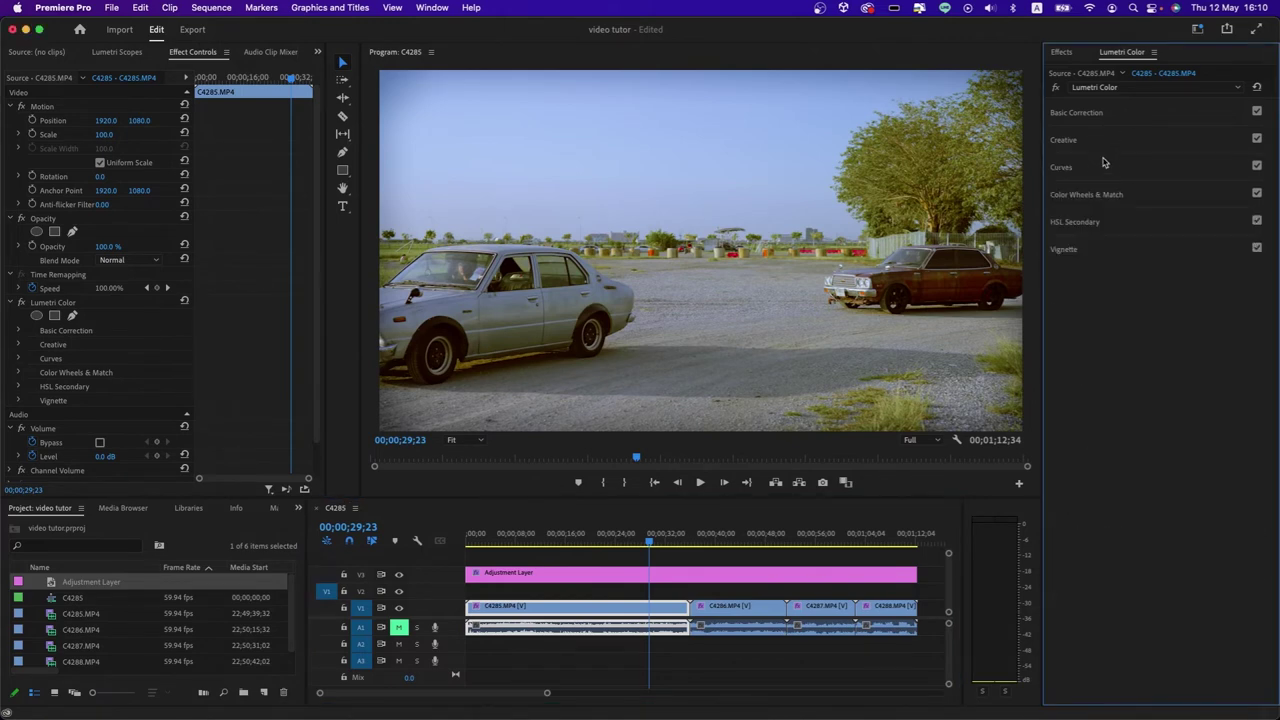
left_click(1092, 141)
left_click(1117, 161)
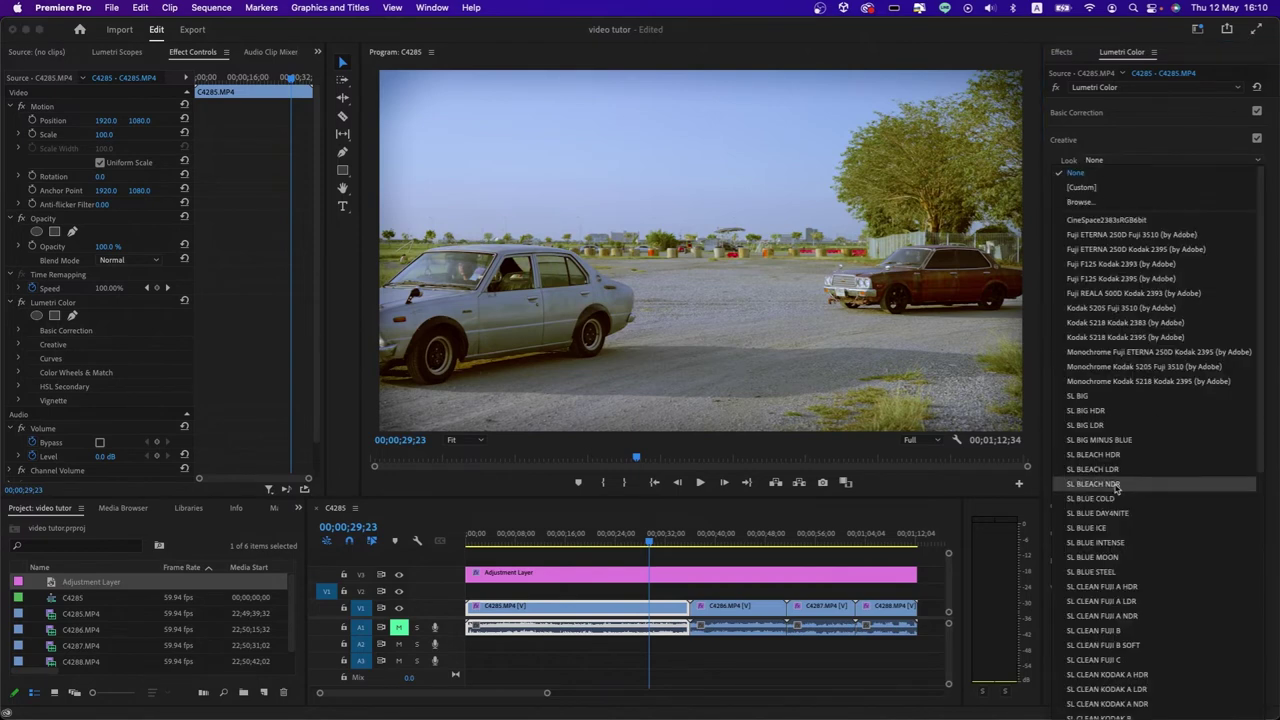
left_click(1120, 149)
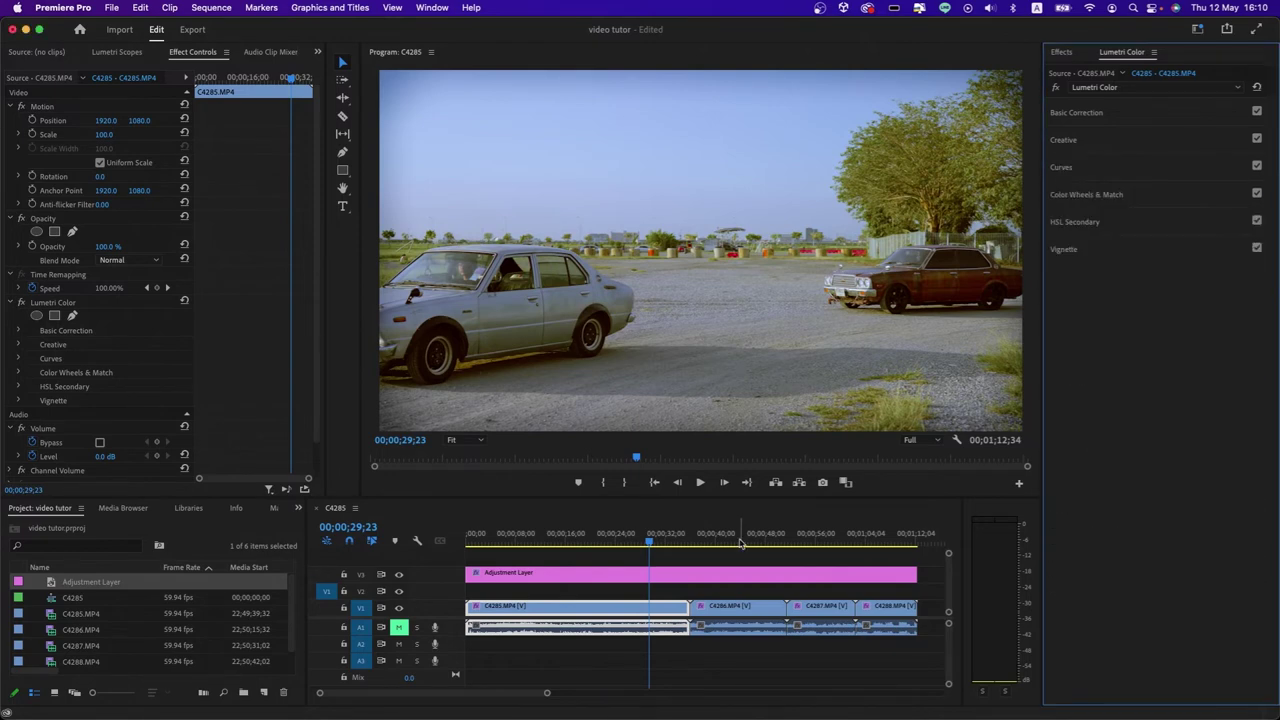
left_click(665, 578)
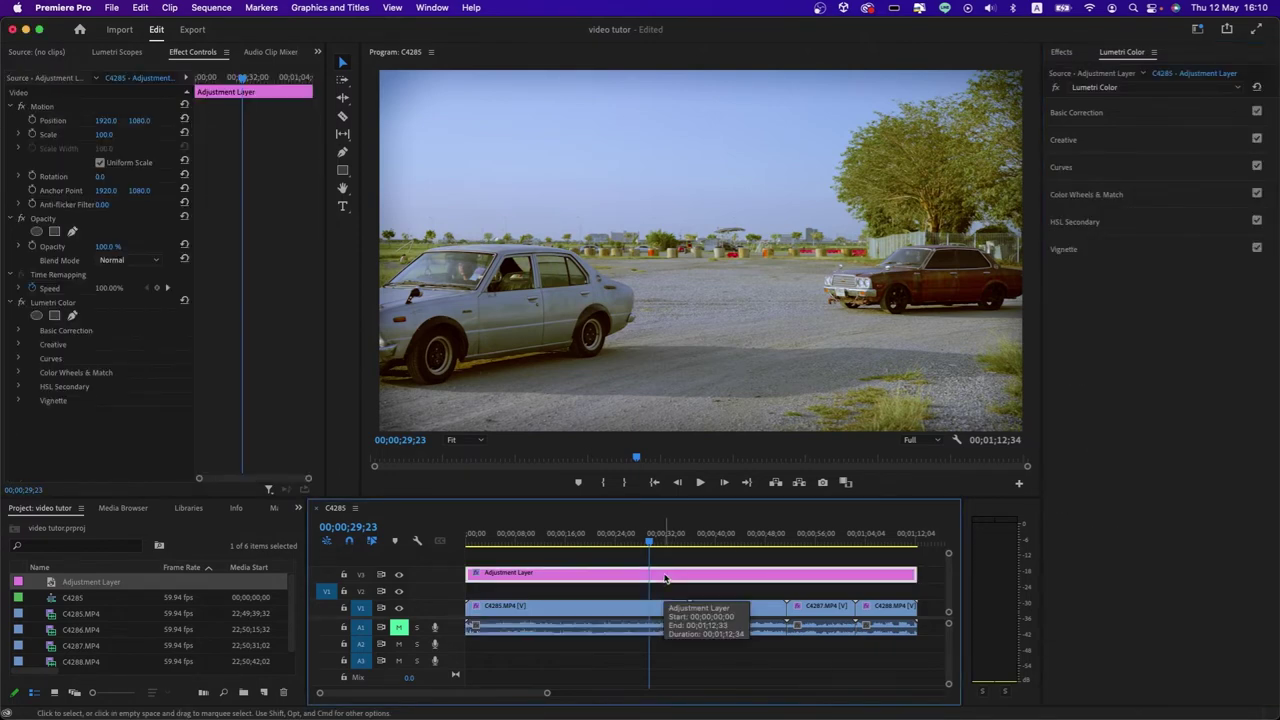
Raise a point on the adjustment layer's Hue vs Sat curve, keeping the right side neutral.
left_click(1113, 114)
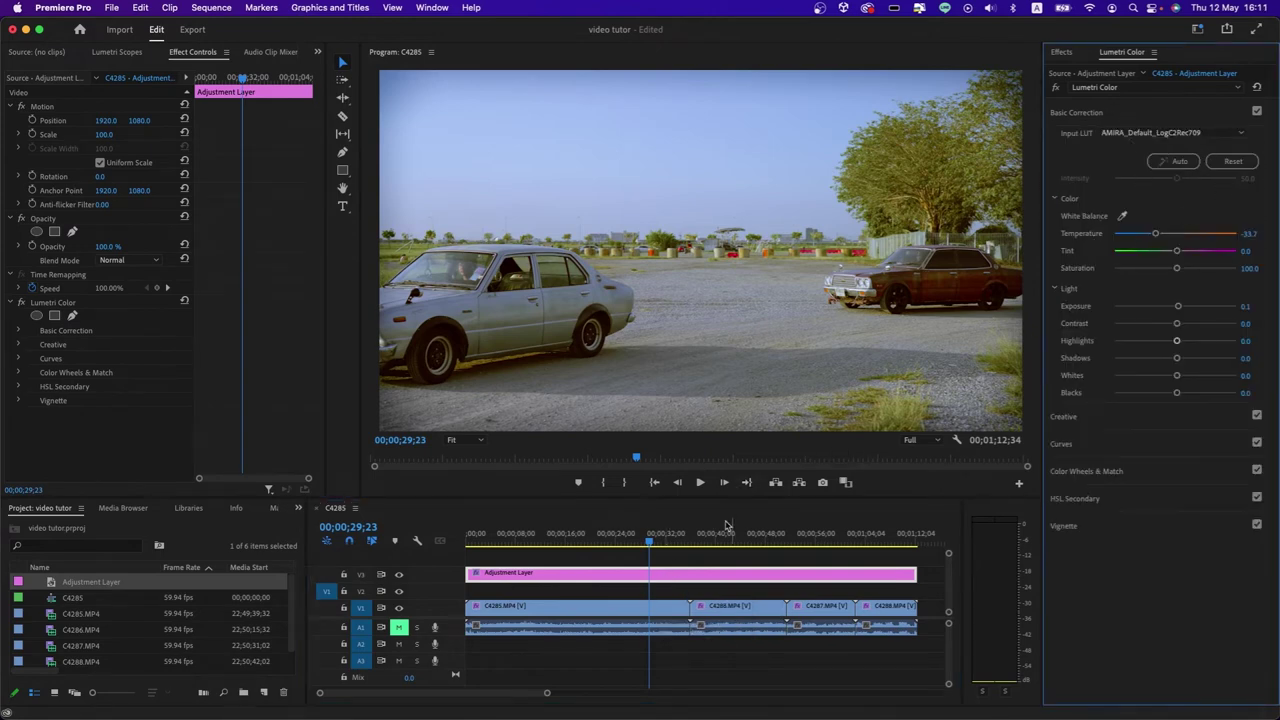
left_click_drag(680, 537, 781, 529)
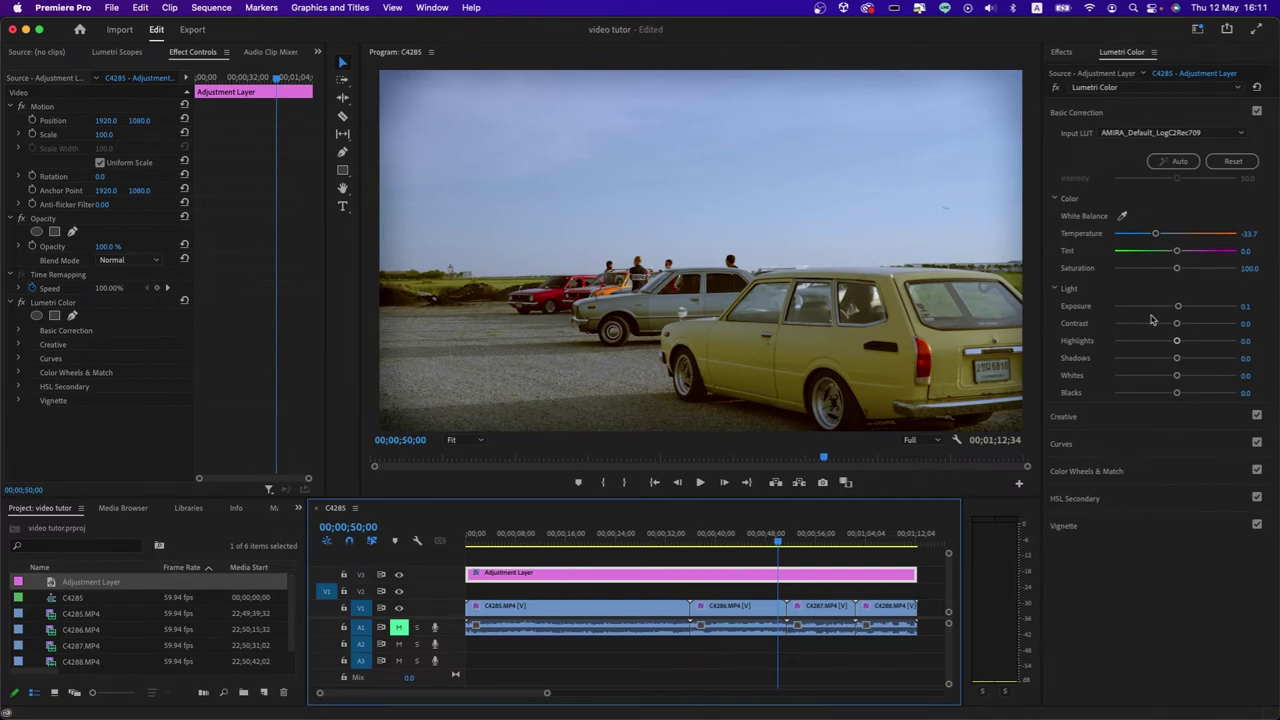
left_click(1110, 446)
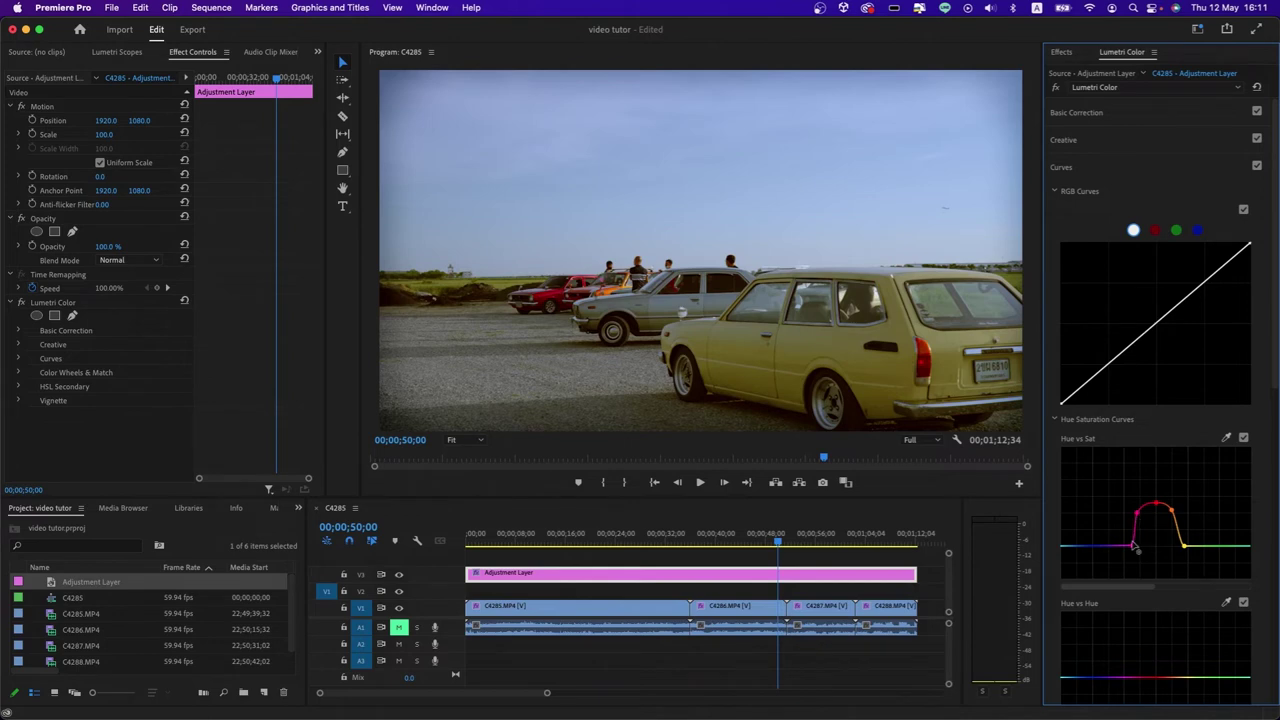
left_click_drag(1131, 547, 1126, 512)
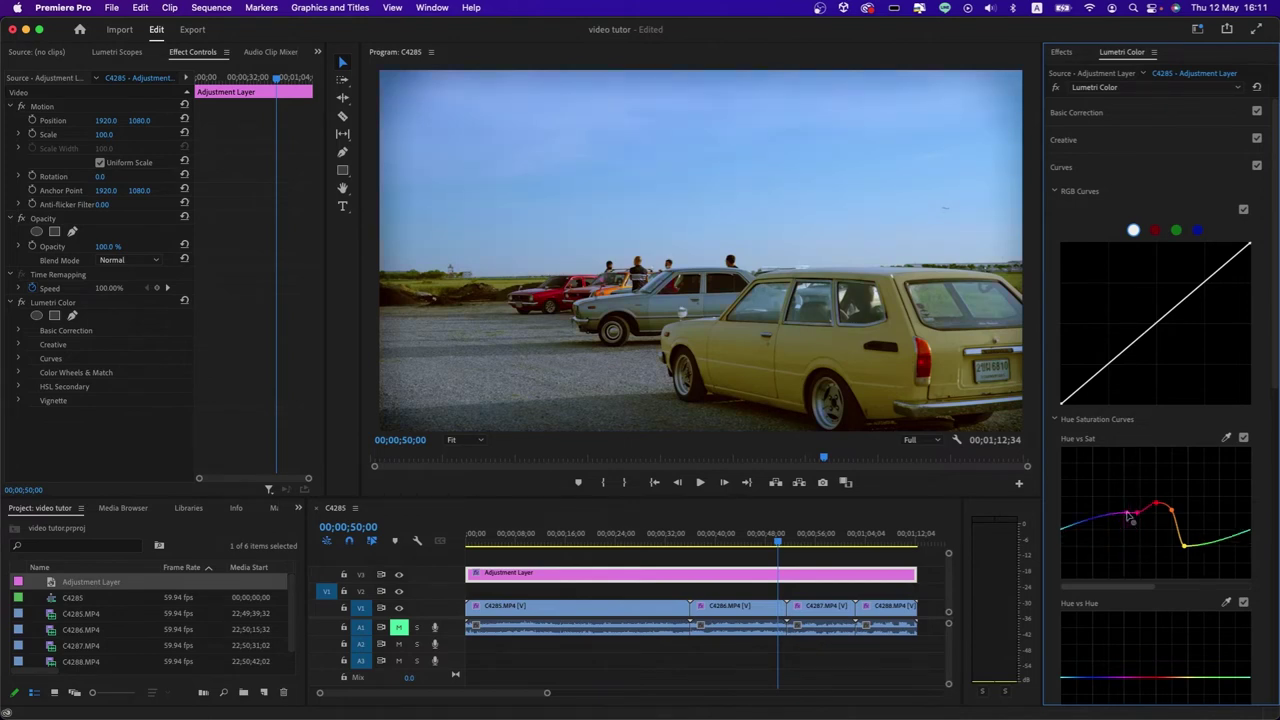
left_click_drag(1184, 548, 1190, 514)
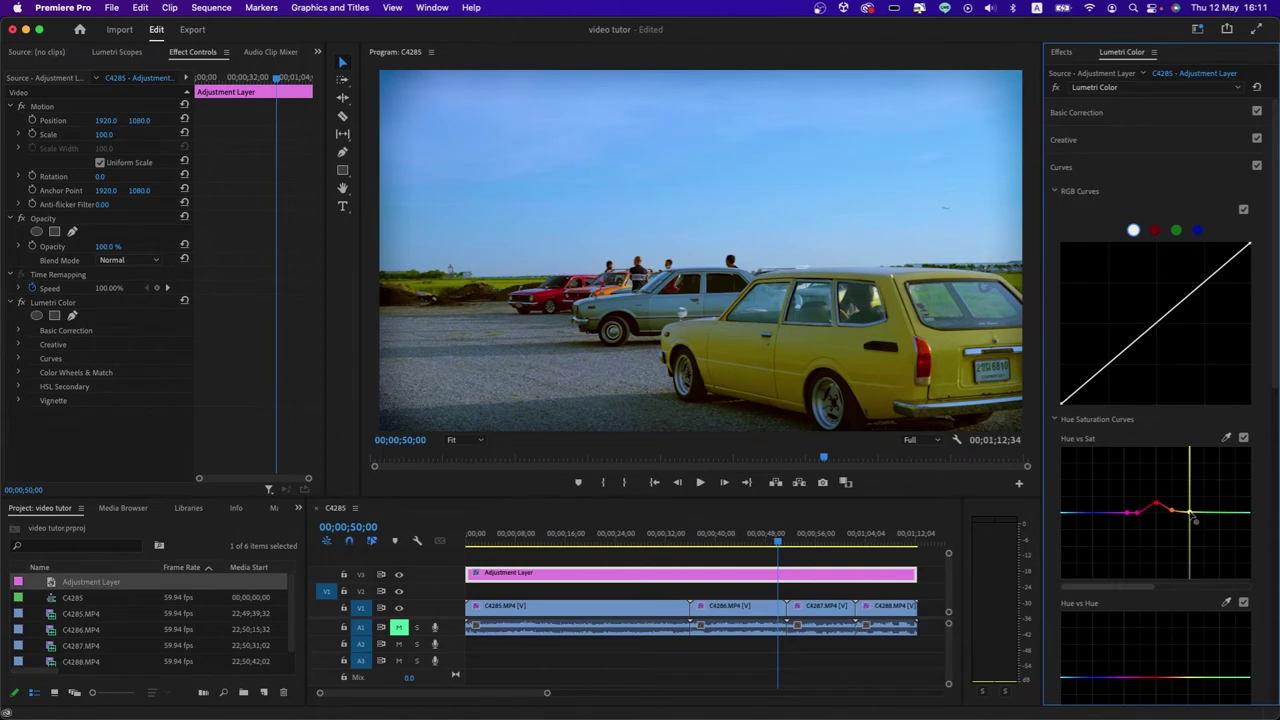
Set Creative Sharpen 65.2, Vibrance 63.0, Saturation 156.5 and Faded Film 12.5 on the adjustment layer.
left_click(1117, 142)
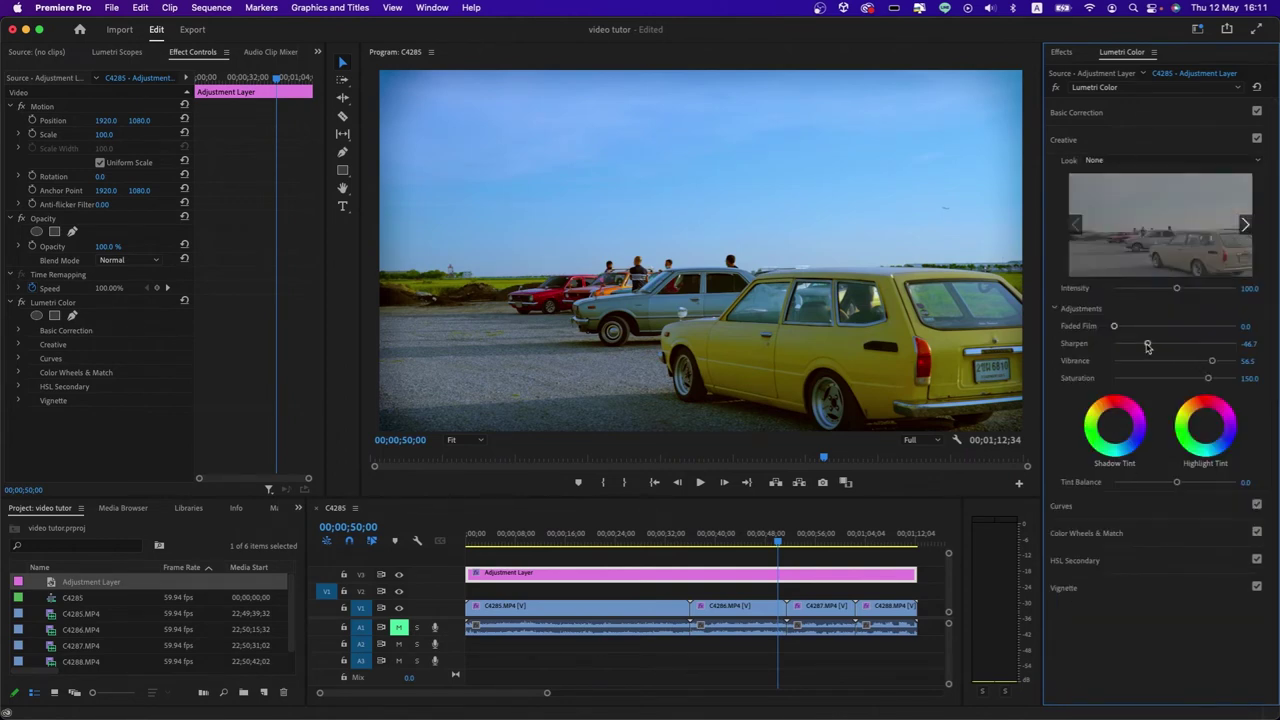
left_click_drag(1148, 345, 1211, 346)
left_click_drag(1213, 362, 1217, 380)
mouse_move(1115, 327)
left_mouse_down()
mouse_move(1106, 333)
mouse_move(1145, 333)
mouse_move(1128, 336)
left_mouse_up()
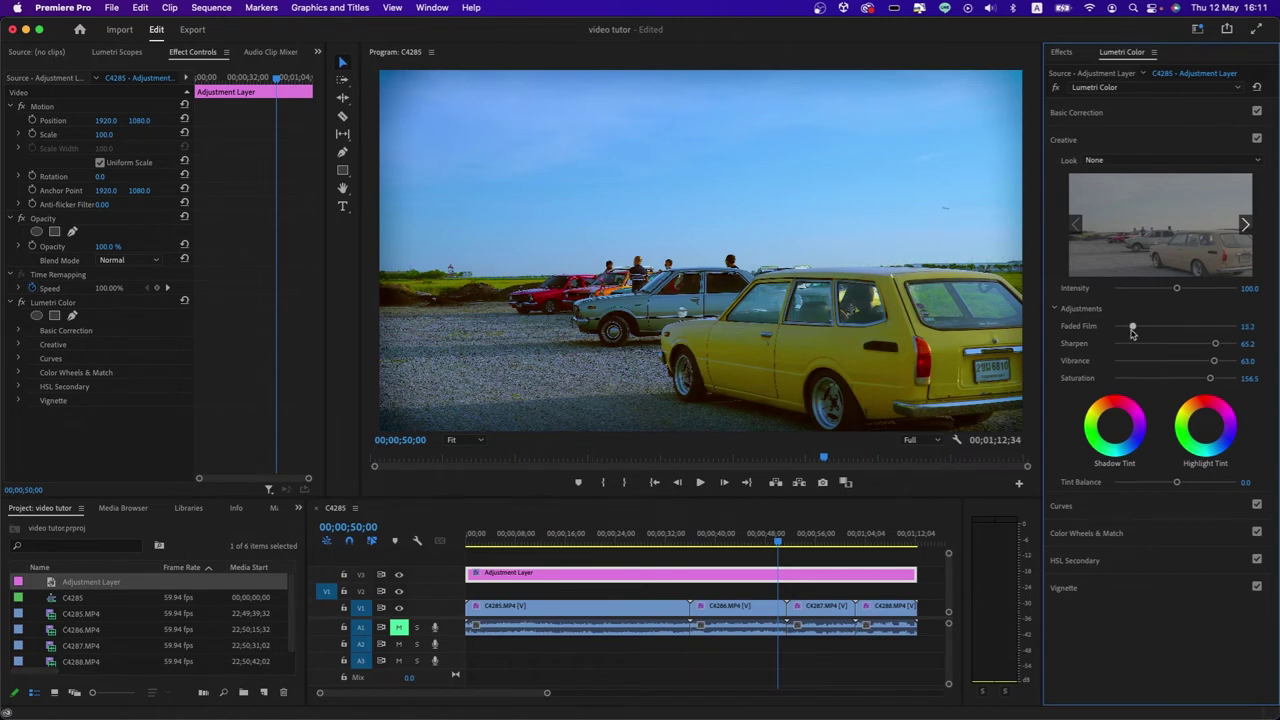
mouse_move(1133, 333)
left_mouse_down()
mouse_move(1159, 330)
mouse_move(1129, 333)
left_mouse_up()
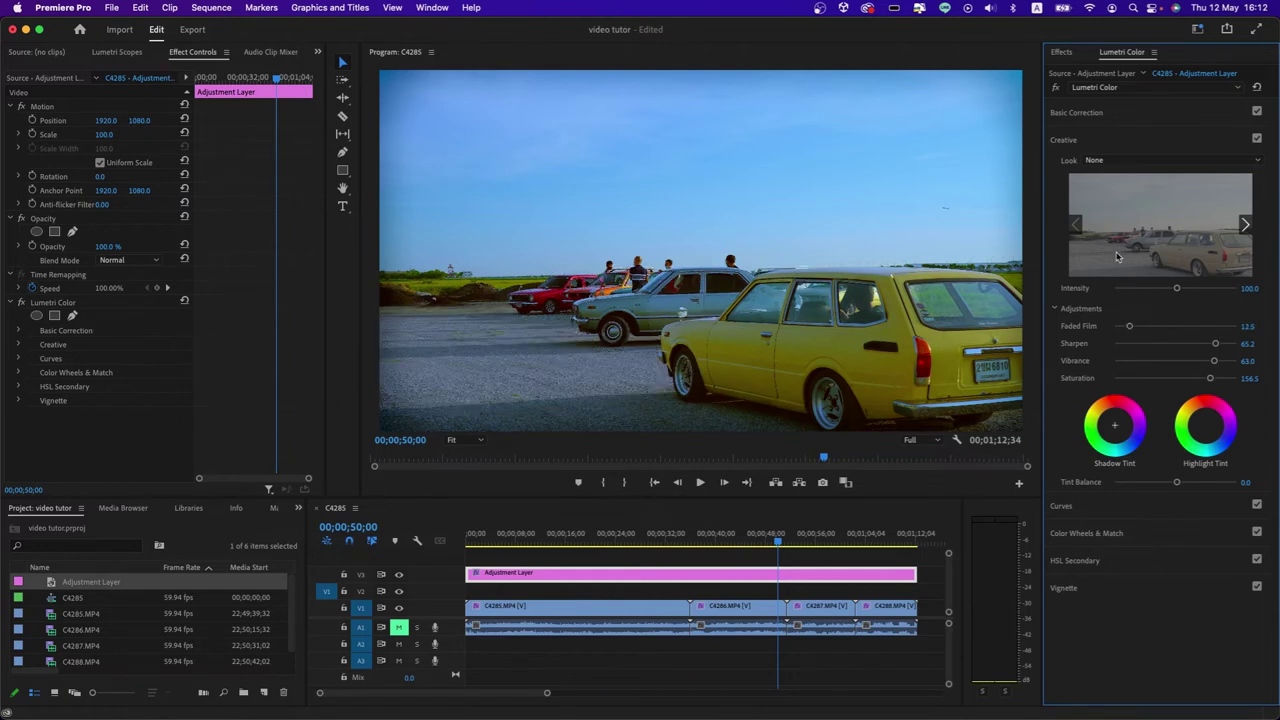
left_click(1123, 115)
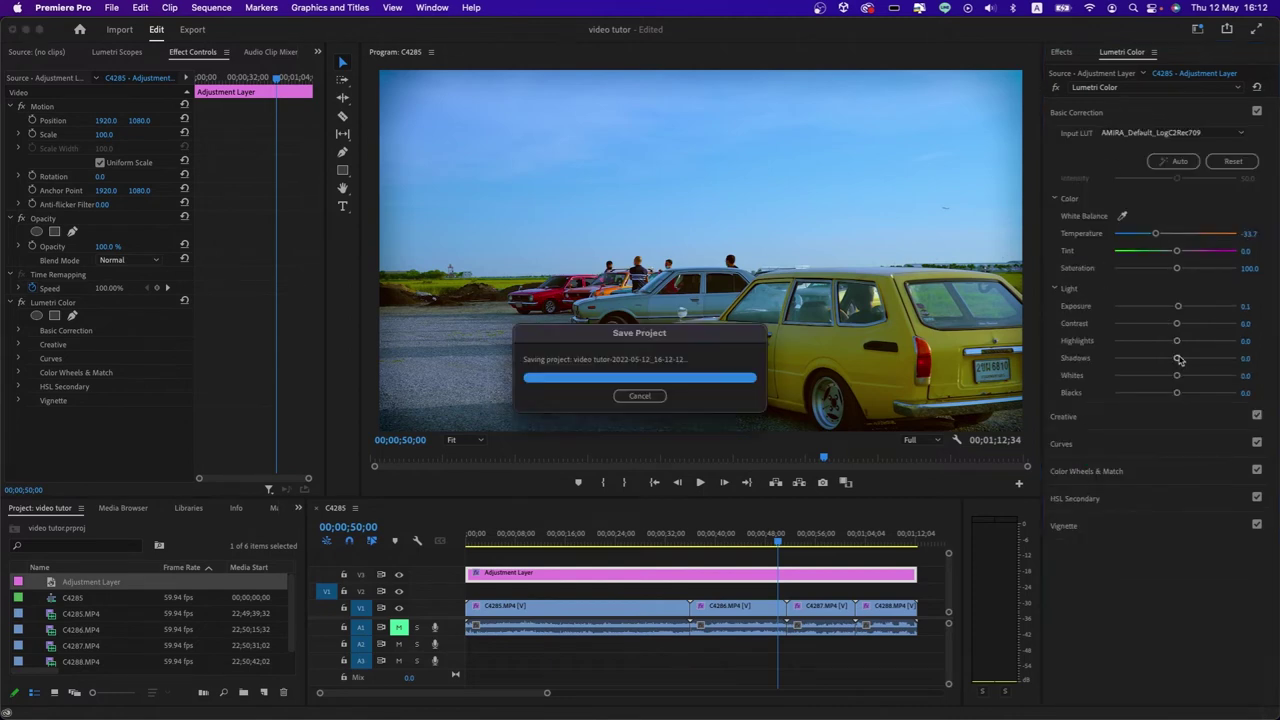
Set the adjustment layer's Shadows to -21.7, Contrast -19.5 and Highlights 41.3.
mouse_move(1179, 361)
left_mouse_down()
mouse_move(1210, 358)
mouse_move(1156, 366)
mouse_move(1176, 341)
mouse_move(1237, 321)
mouse_move(1105, 338)
left_mouse_up()
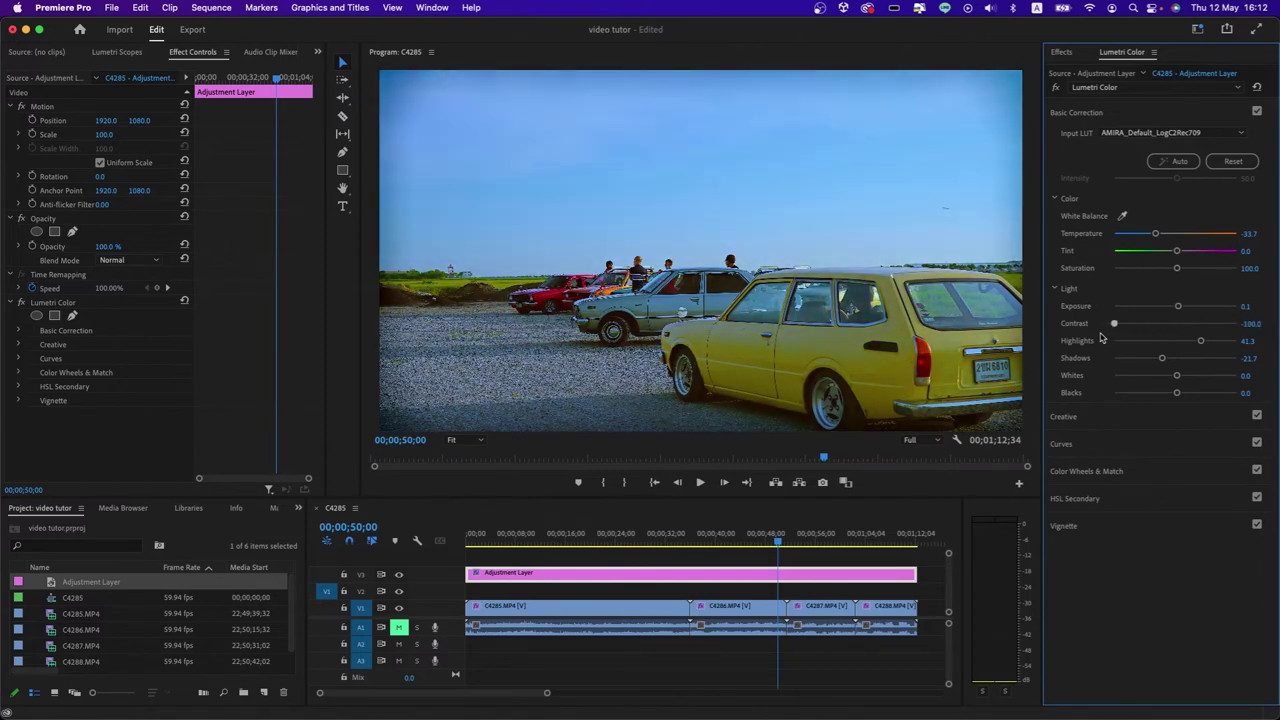
left_click_drag(1084, 338, 1154, 325)
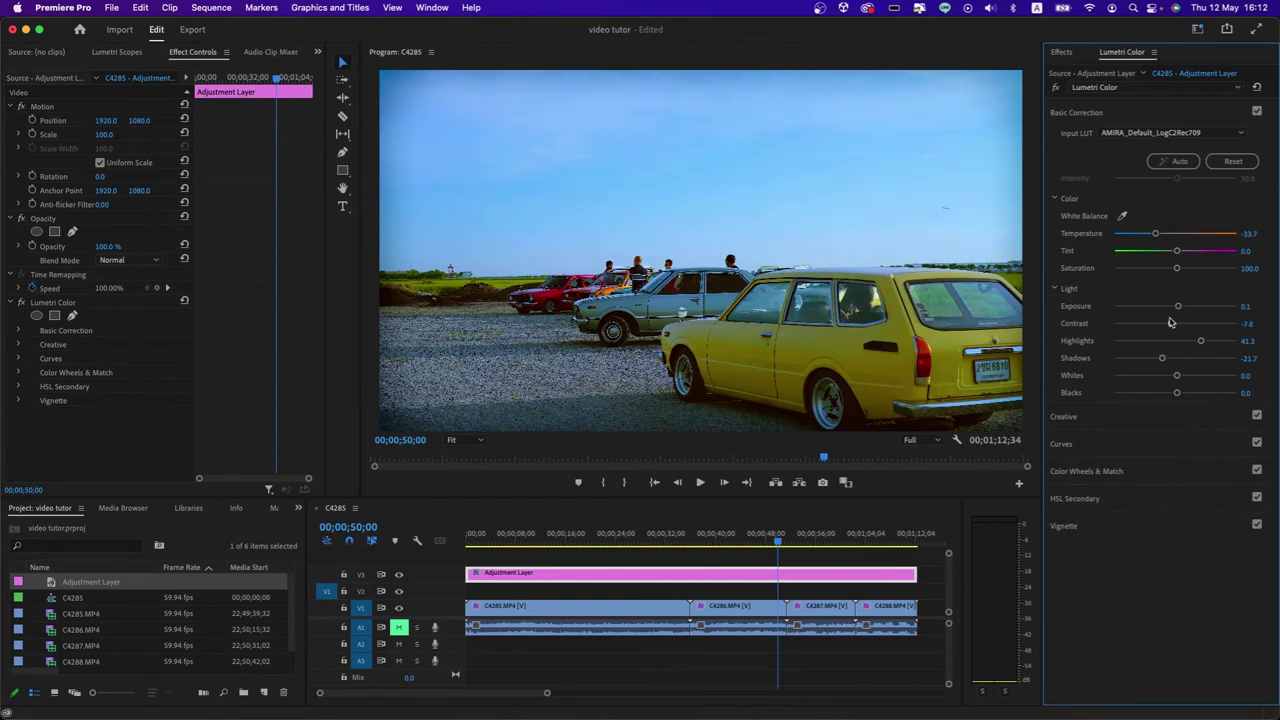
left_click_drag(1161, 322, 1168, 322)
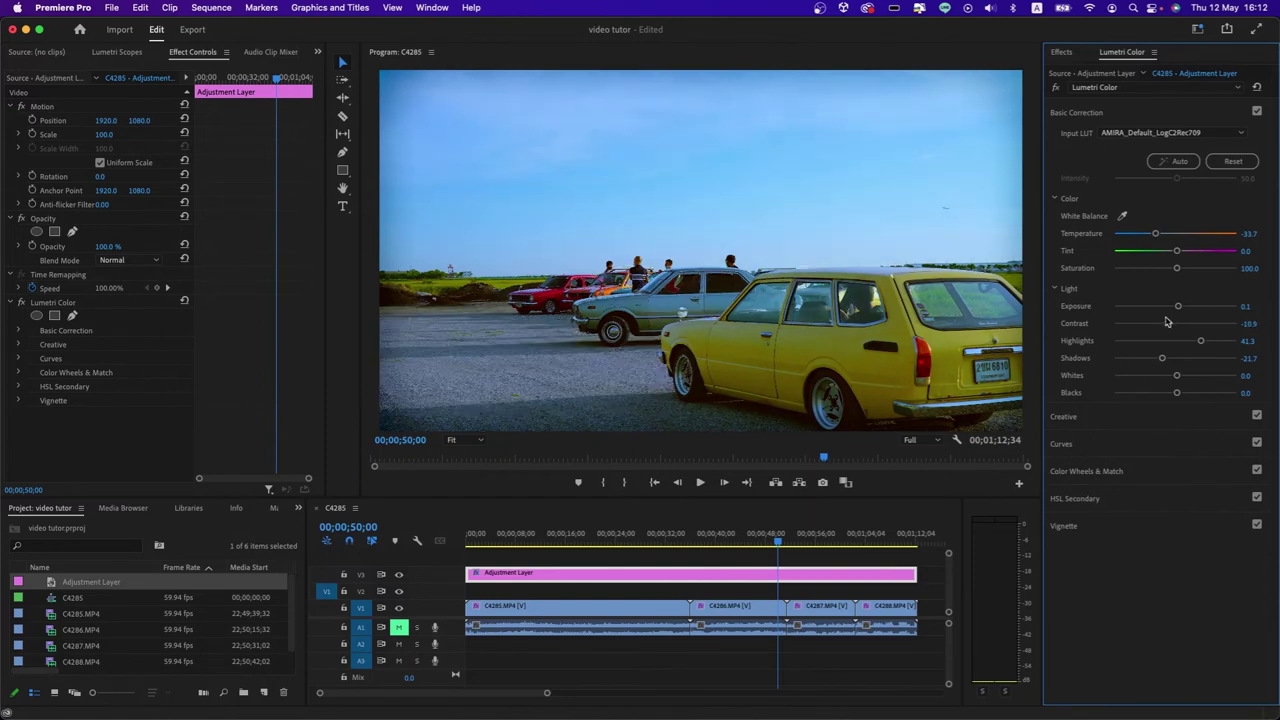
left_click(821, 540)
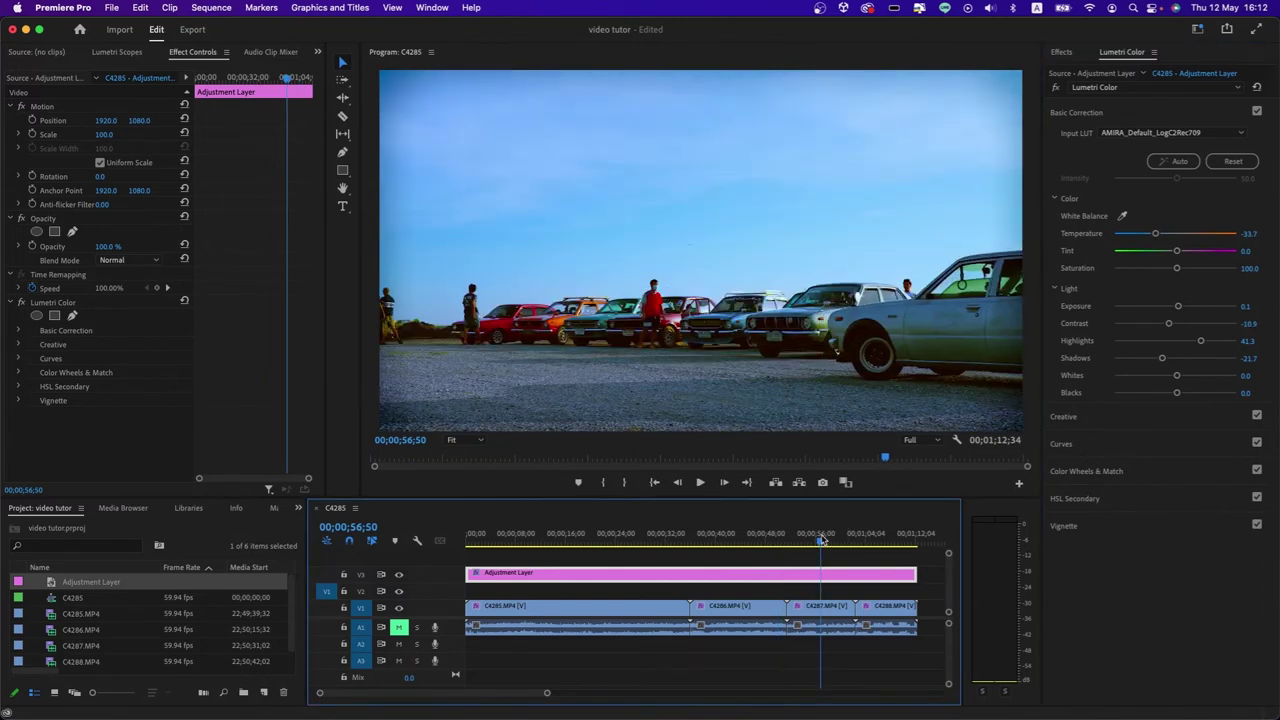
Give clip C4287.MP4 its own Exposure 0.4 and Shadows 39.1.
left_click(824, 610)
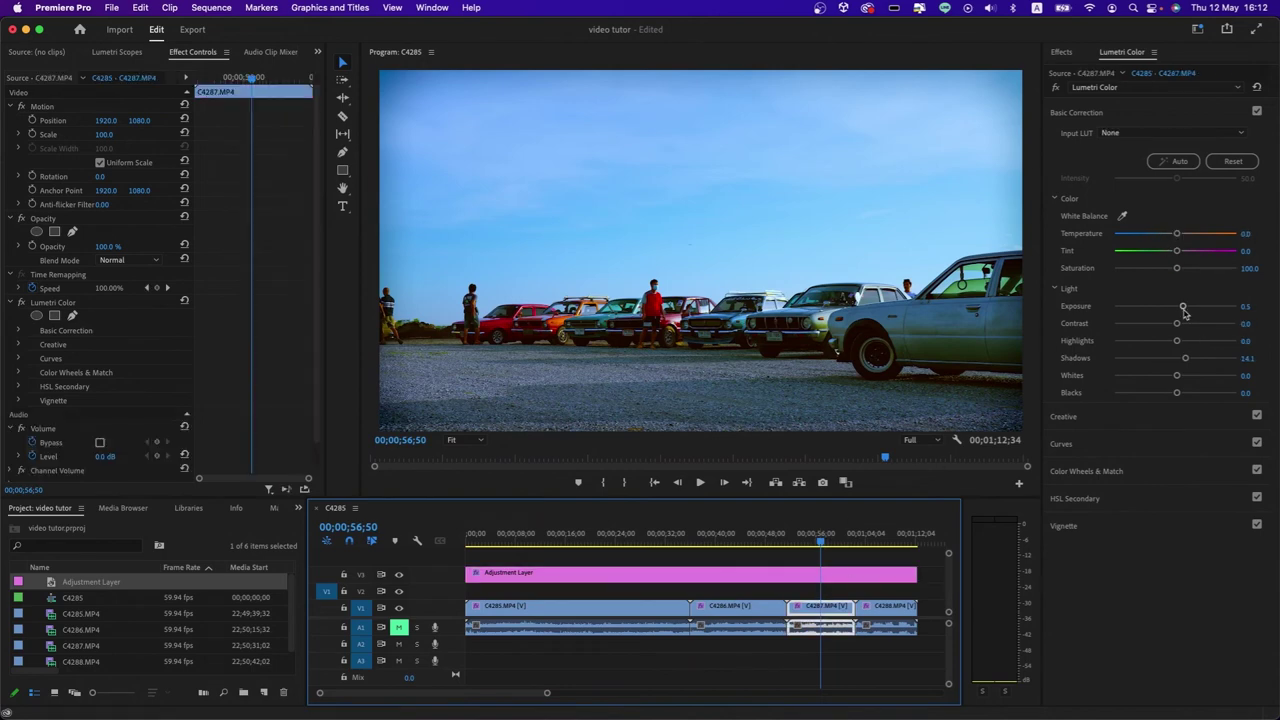
left_click_drag(1183, 311, 1183, 308)
left_click_drag(1186, 360, 1202, 359)
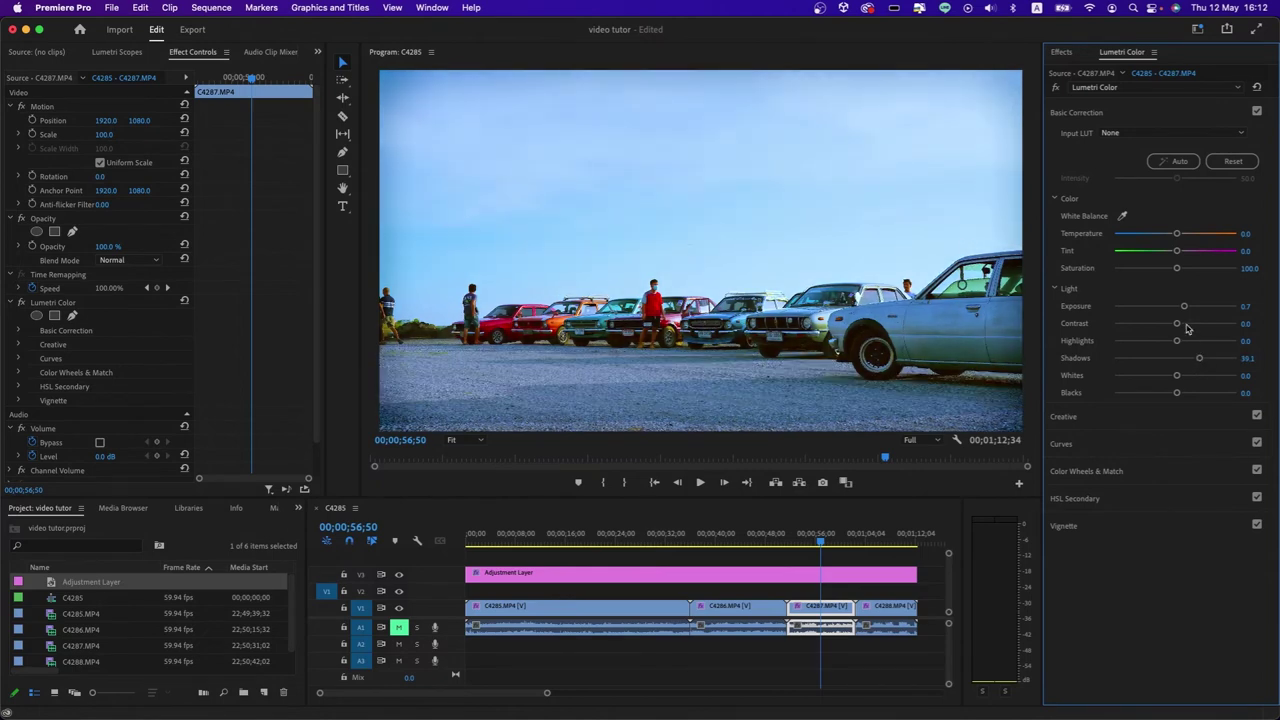
left_click_drag(1186, 315, 1180, 316)
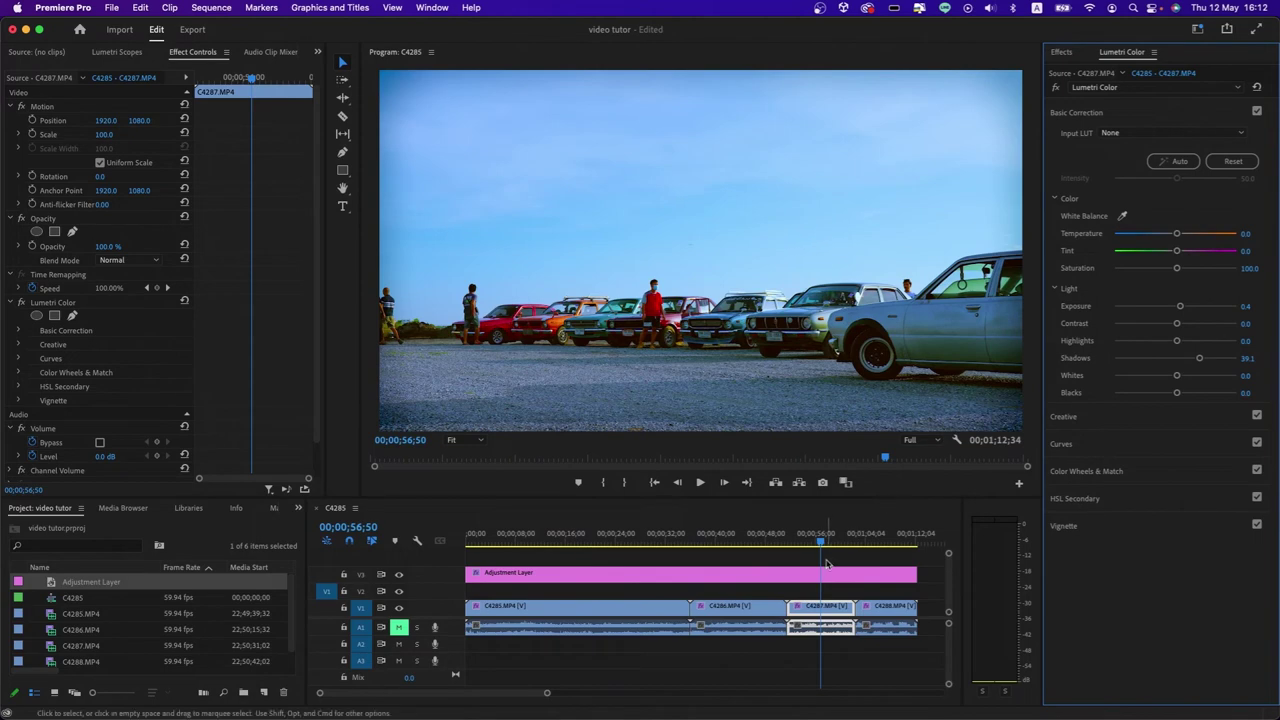
Compare the grade across clips C4288, C4286 and C4285.
left_click(875, 540)
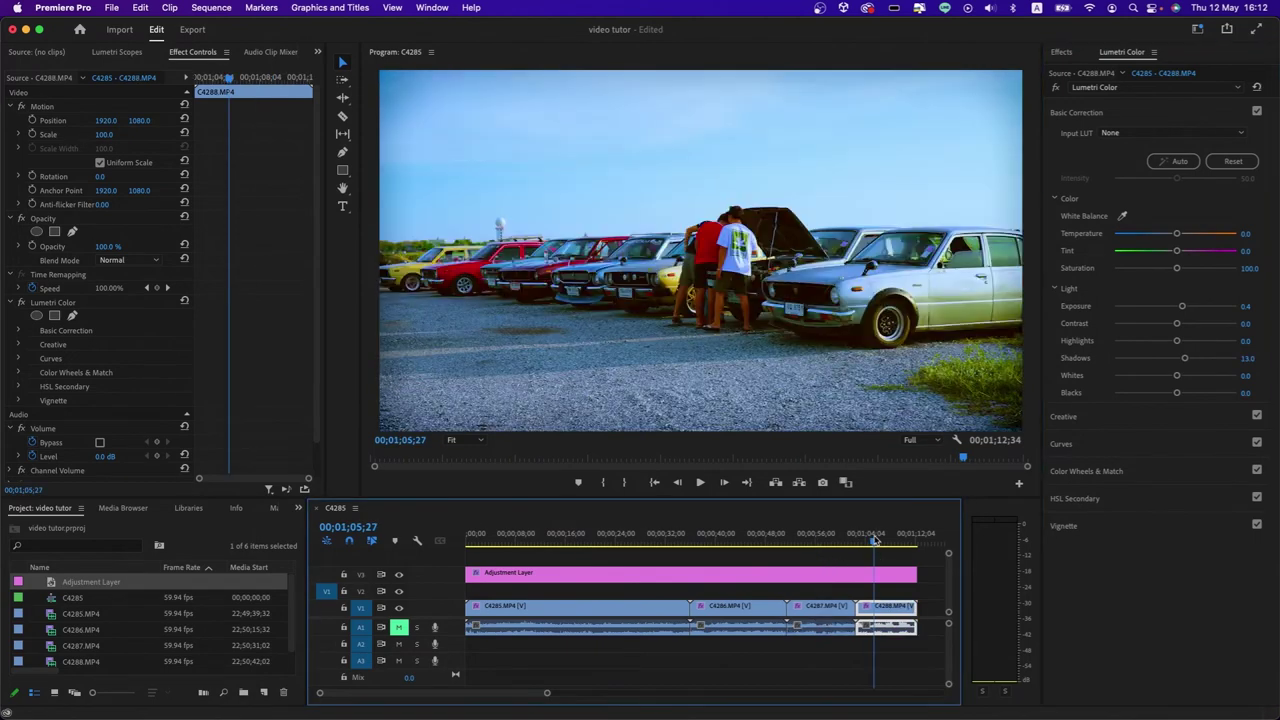
left_click(744, 540)
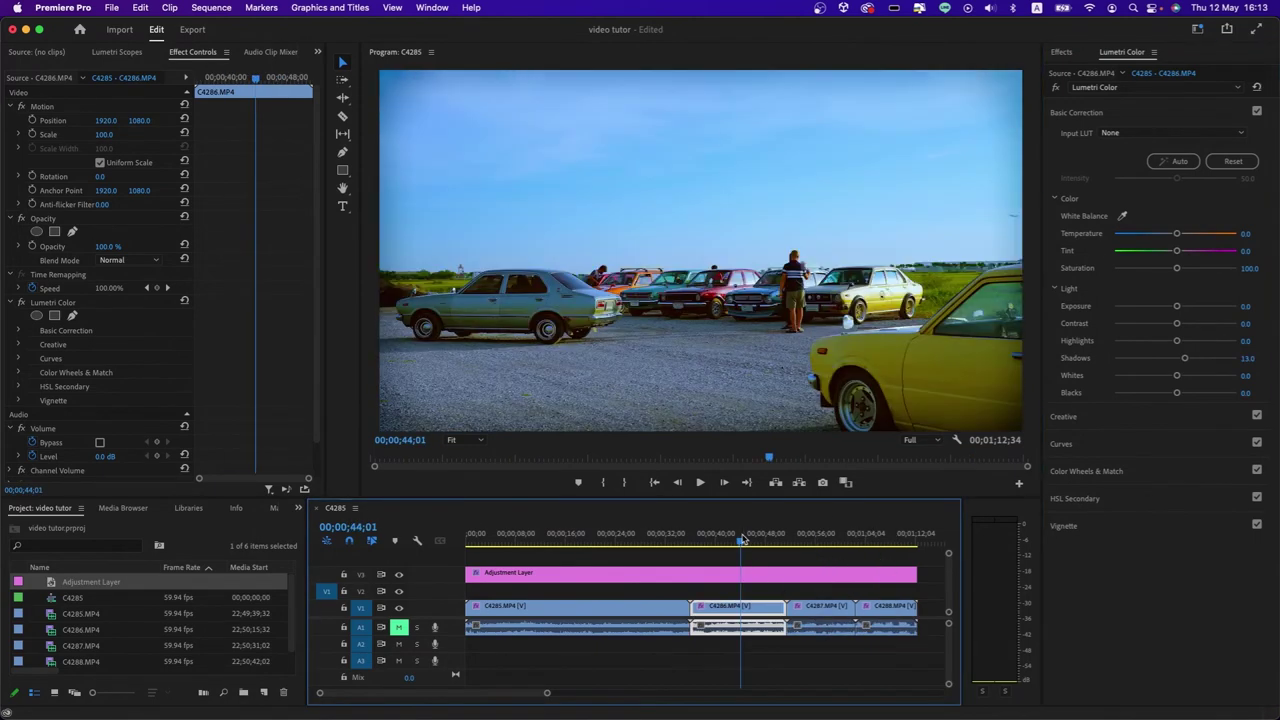
left_click(656, 540)
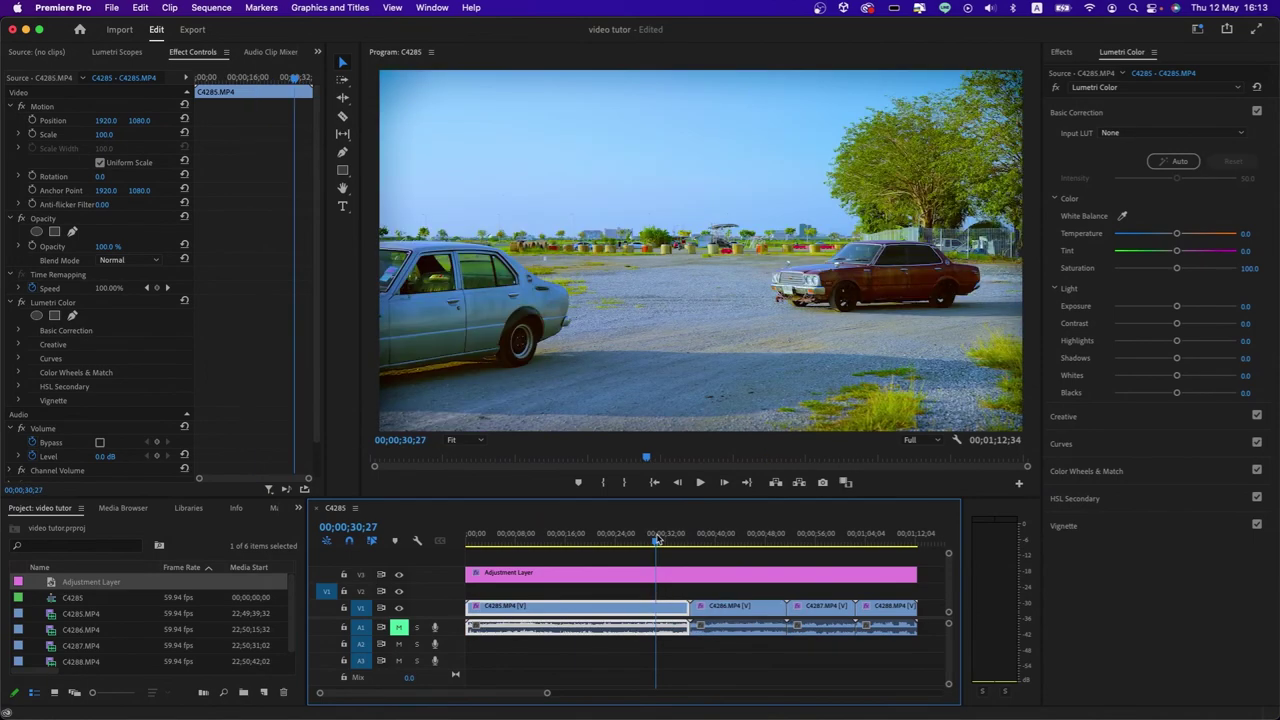
left_click_drag(657, 540, 717, 540)
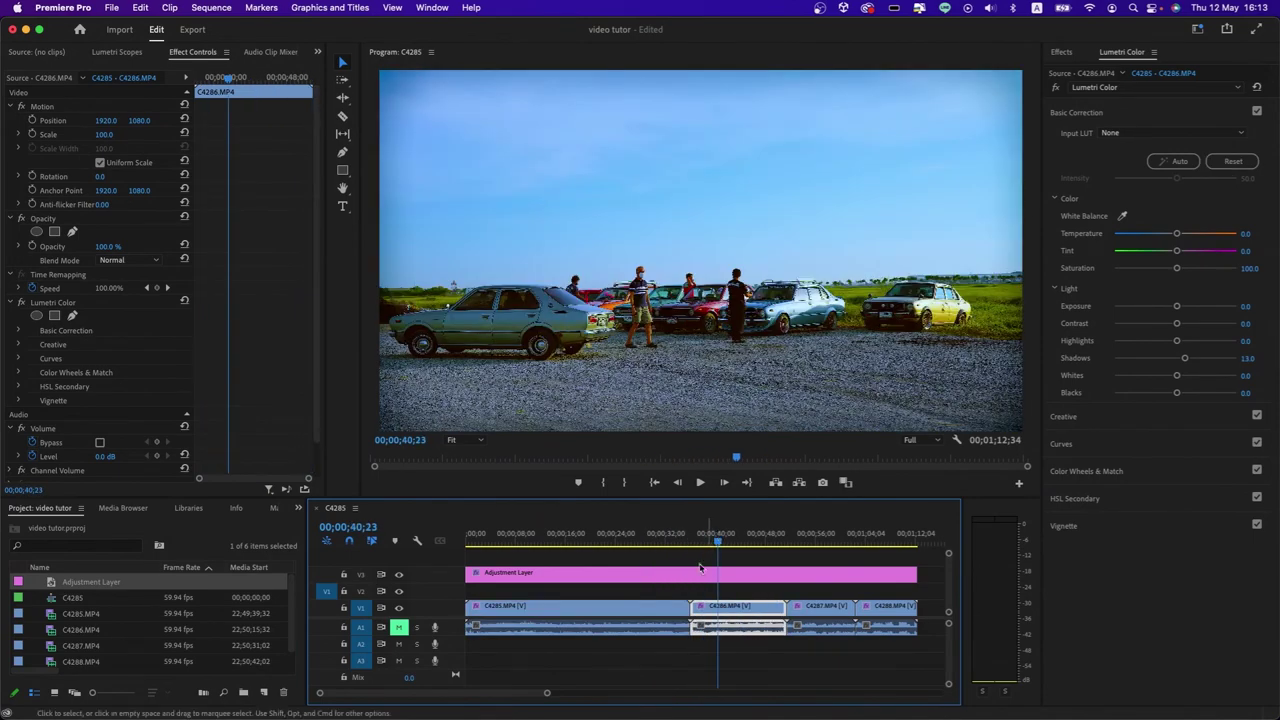
Raise the adjustment layer's Creative Saturation to 187.0.
left_click(716, 574)
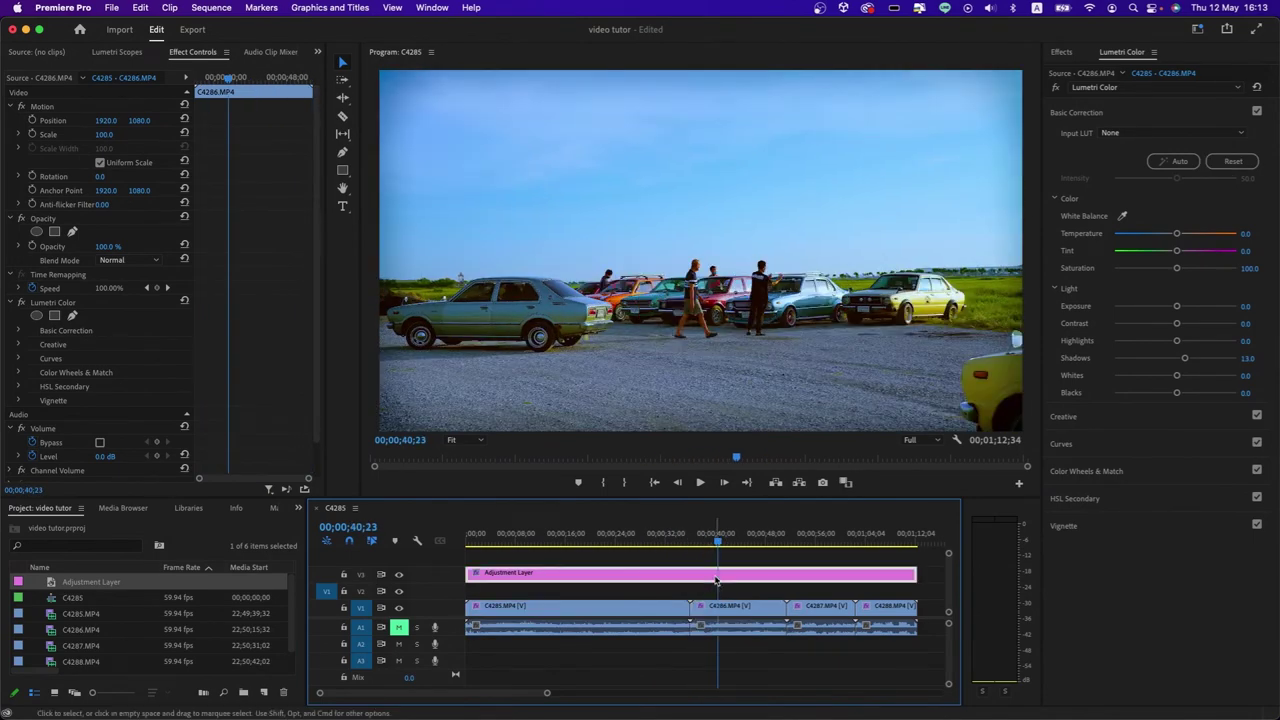
left_click(1091, 420)
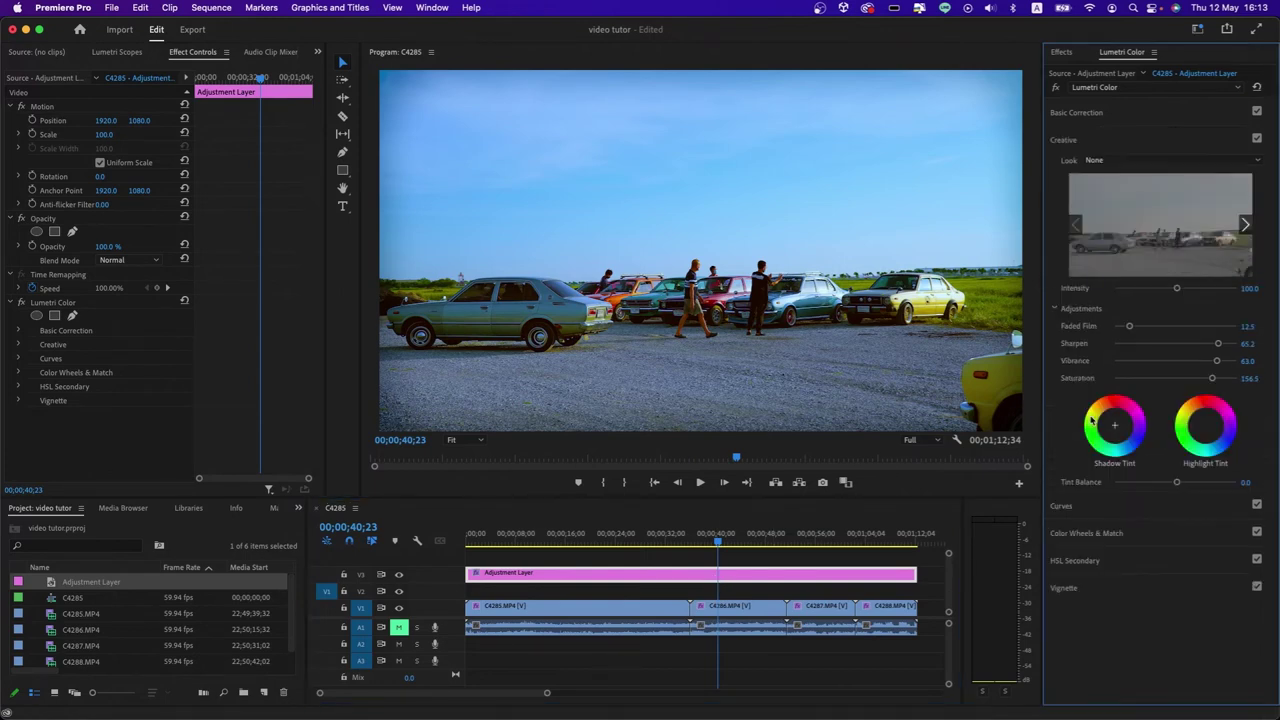
mouse_move(1212, 377)
left_mouse_down()
mouse_move(1228, 377)
mouse_move(1226, 361)
left_mouse_up()
Flatten the raised Hue vs Sat curve point back to the baseline.
left_click(1117, 510)
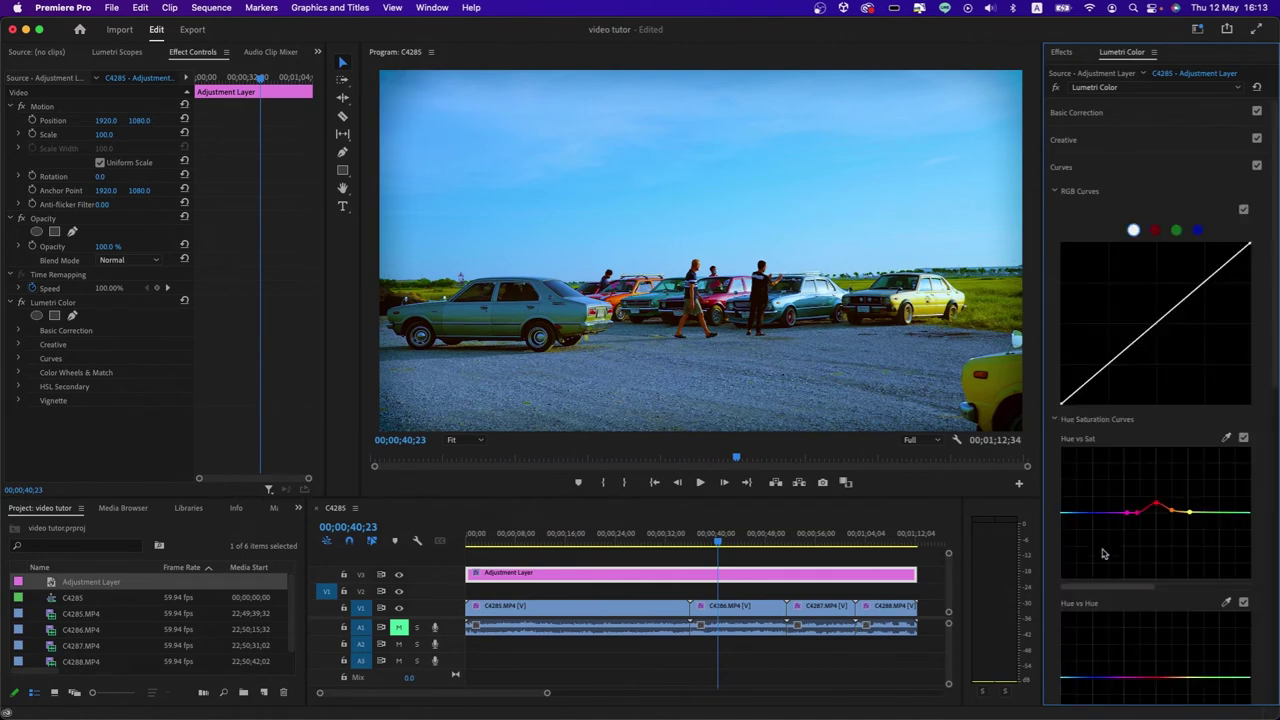
scroll(1104, 554, "down", 2)
left_click_drag(1157, 413, 1157, 419)
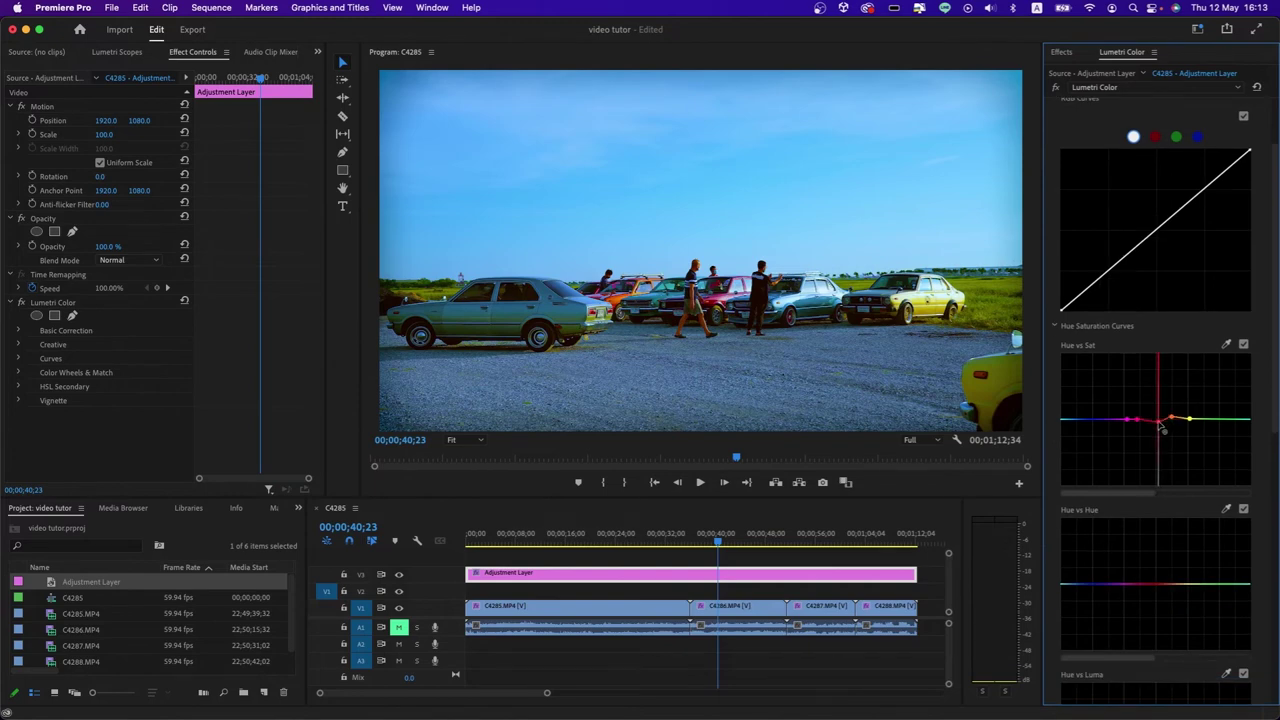
scroll(1135, 504, "down", 2)
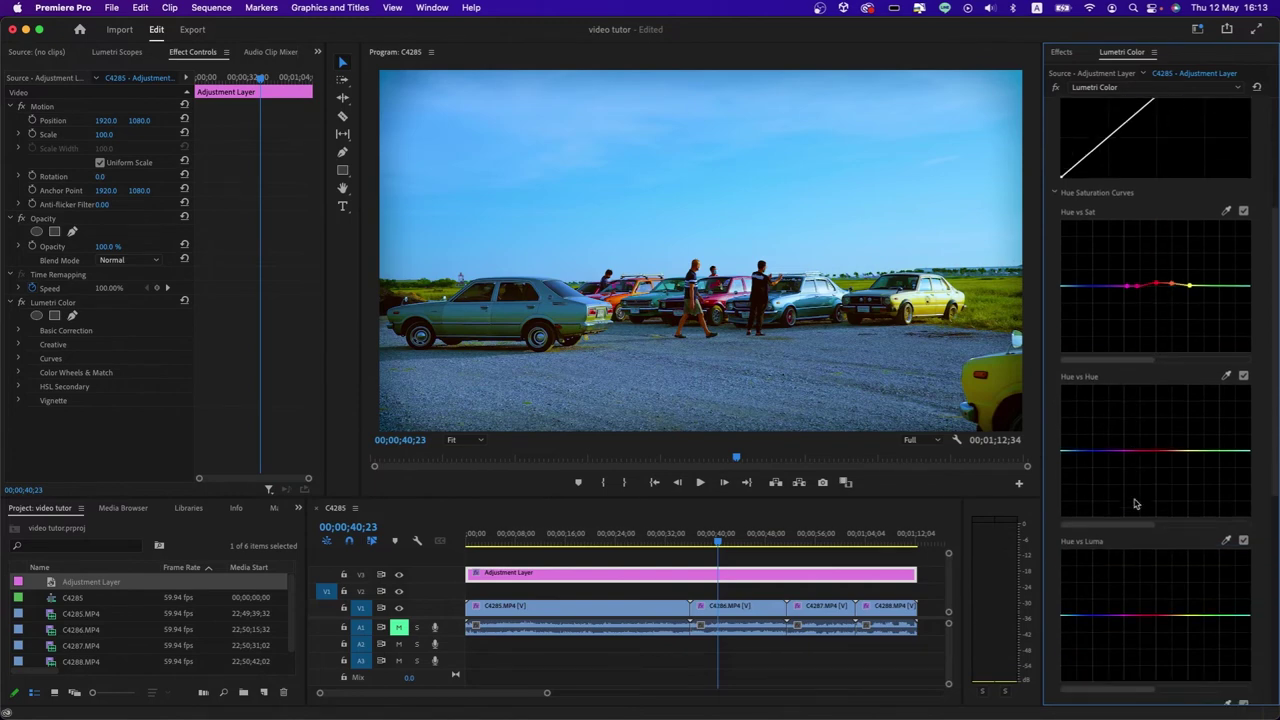
scroll(1135, 504, "down", 2)
scroll(1135, 504, "down", 2)
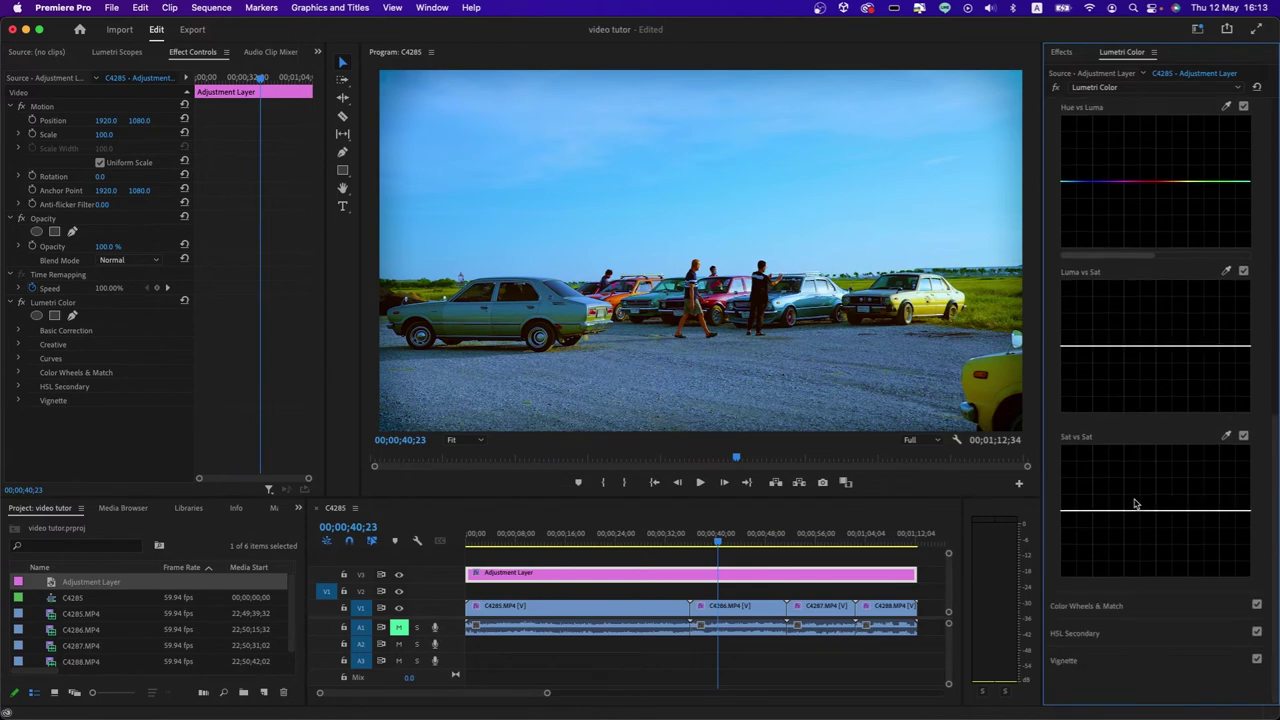
scroll(1135, 504, "up", 2)
scroll(1135, 504, "up", 1)
scroll(1135, 504, "up", 5)
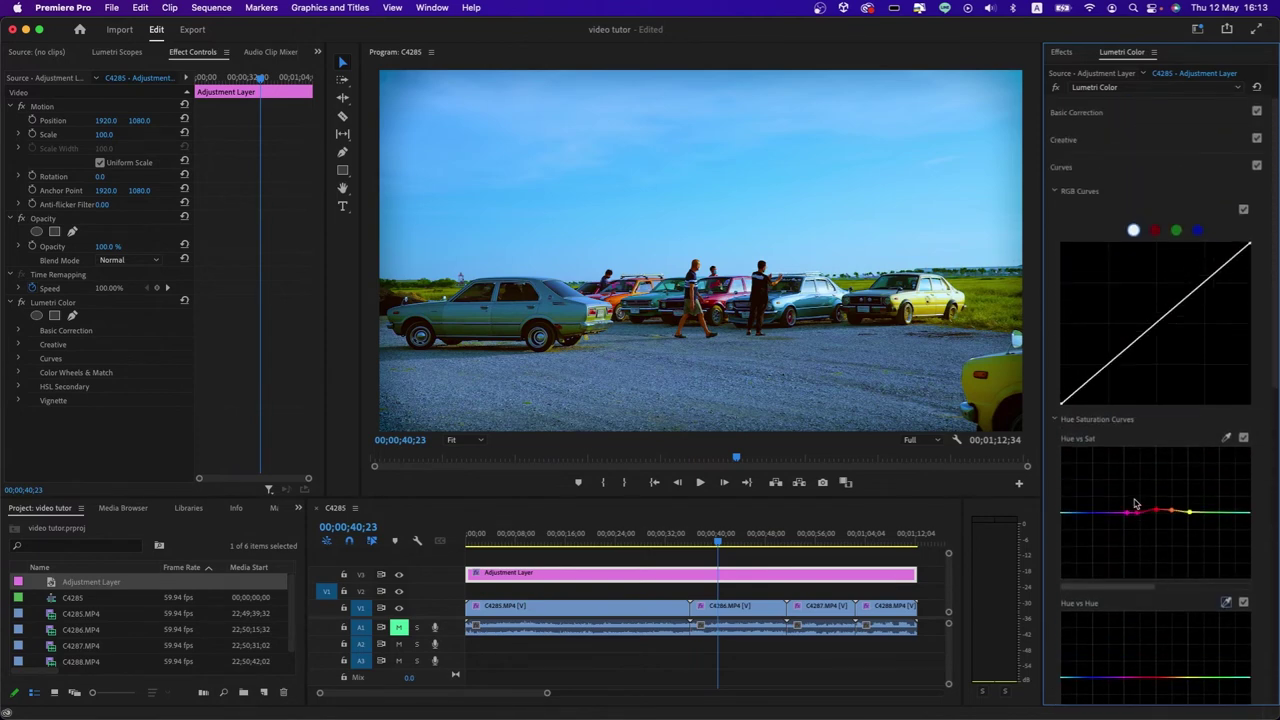
Tint the grade's highlights toward yellow-green and play the sequence back to check it.
left_click(1084, 147)
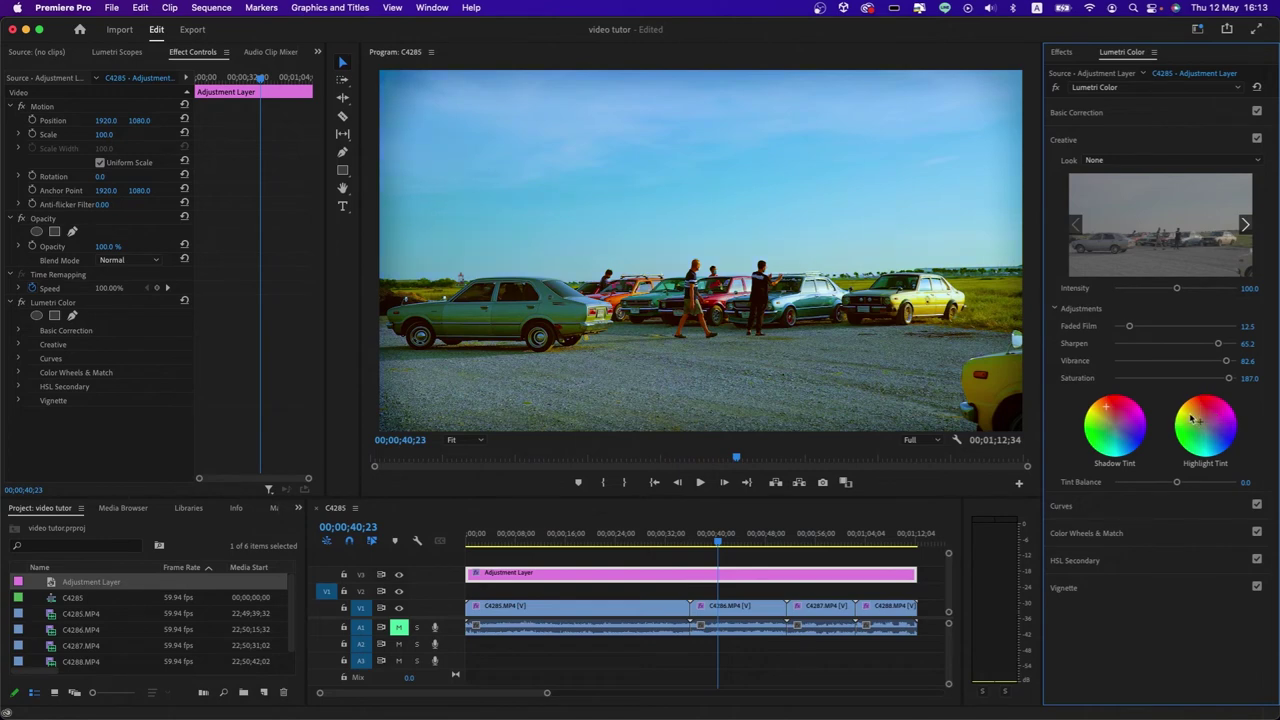
left_click_drag(1192, 420, 1195, 414)
left_click(717, 543)
key("space")
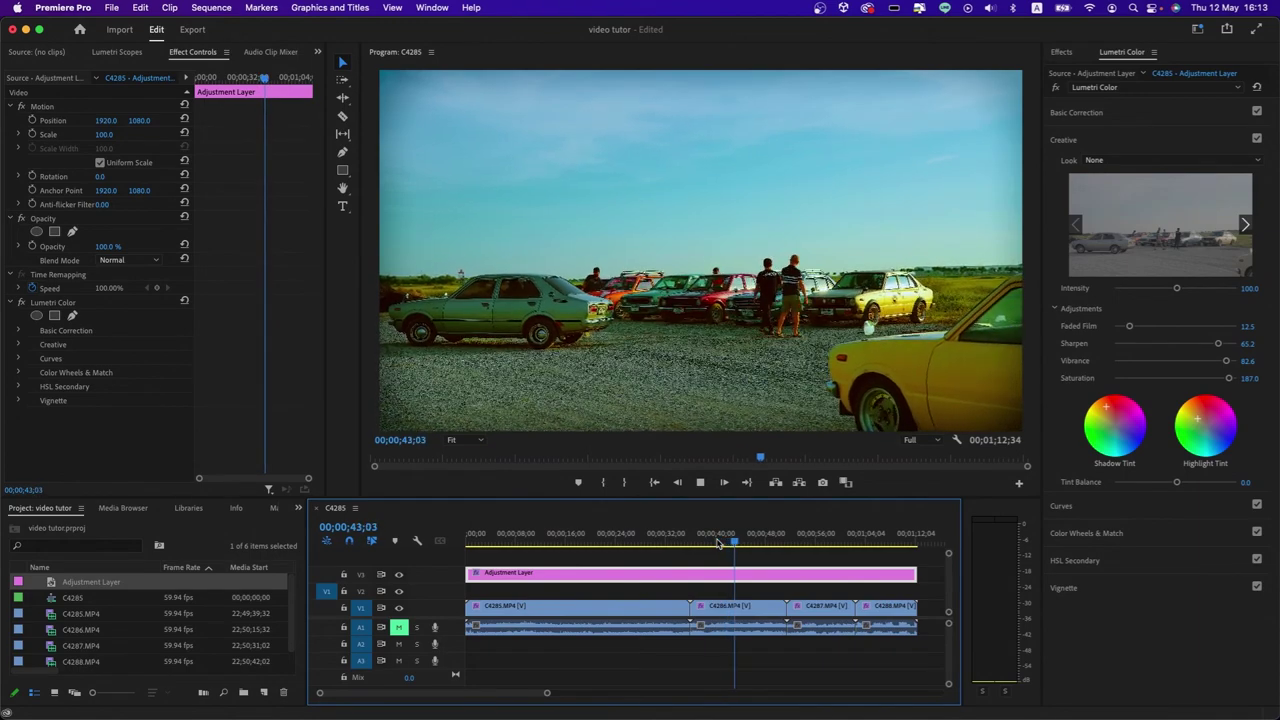
key("space")
Move clips C4286, C4287 and C4288 back-to-back after the opening part of C4285.
mouse_move(506, 549)
left_mouse_down()
mouse_move(480, 541)
mouse_move(506, 540)
left_mouse_up()
left_click(727, 612)
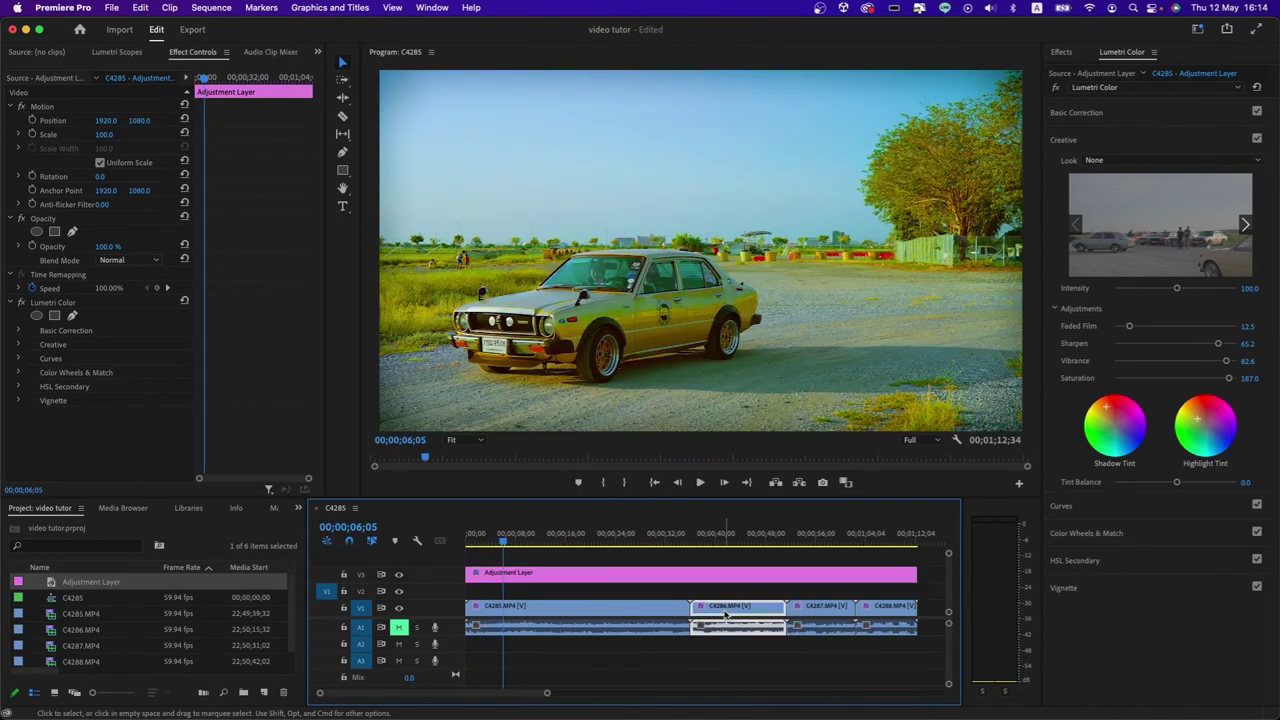
left_click_drag(727, 612, 540, 612)
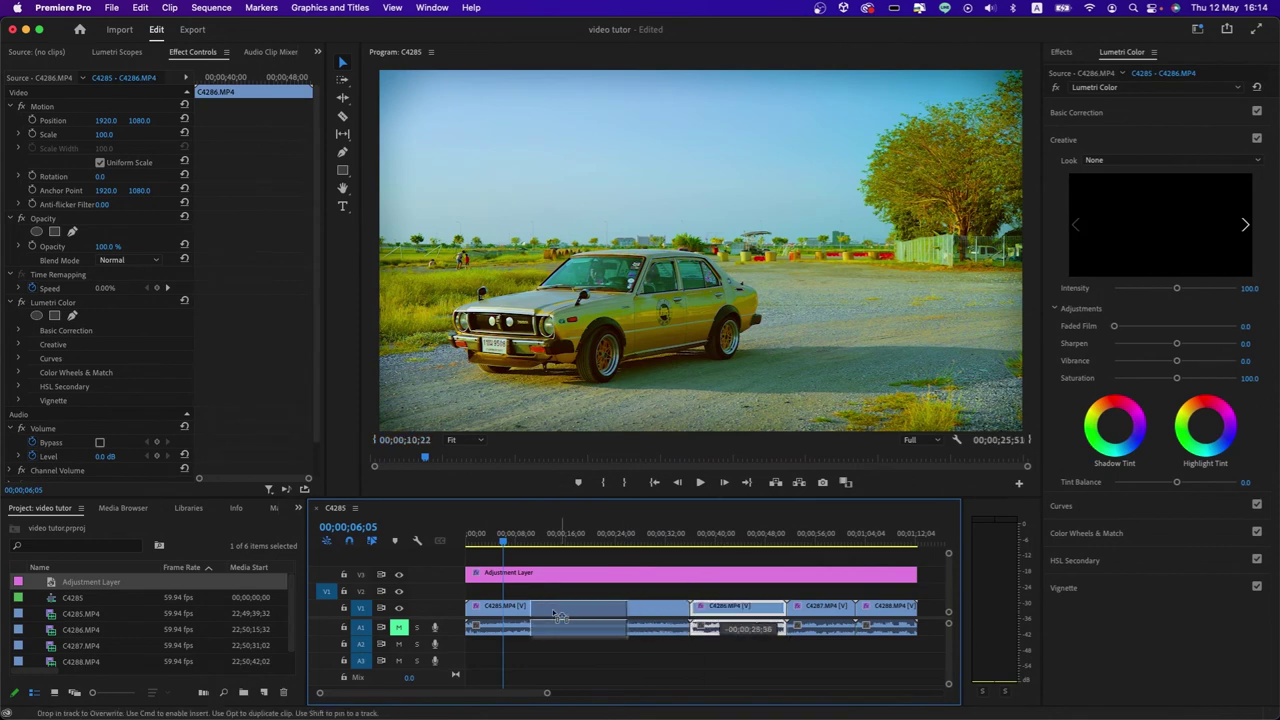
left_click_drag(511, 540, 538, 541)
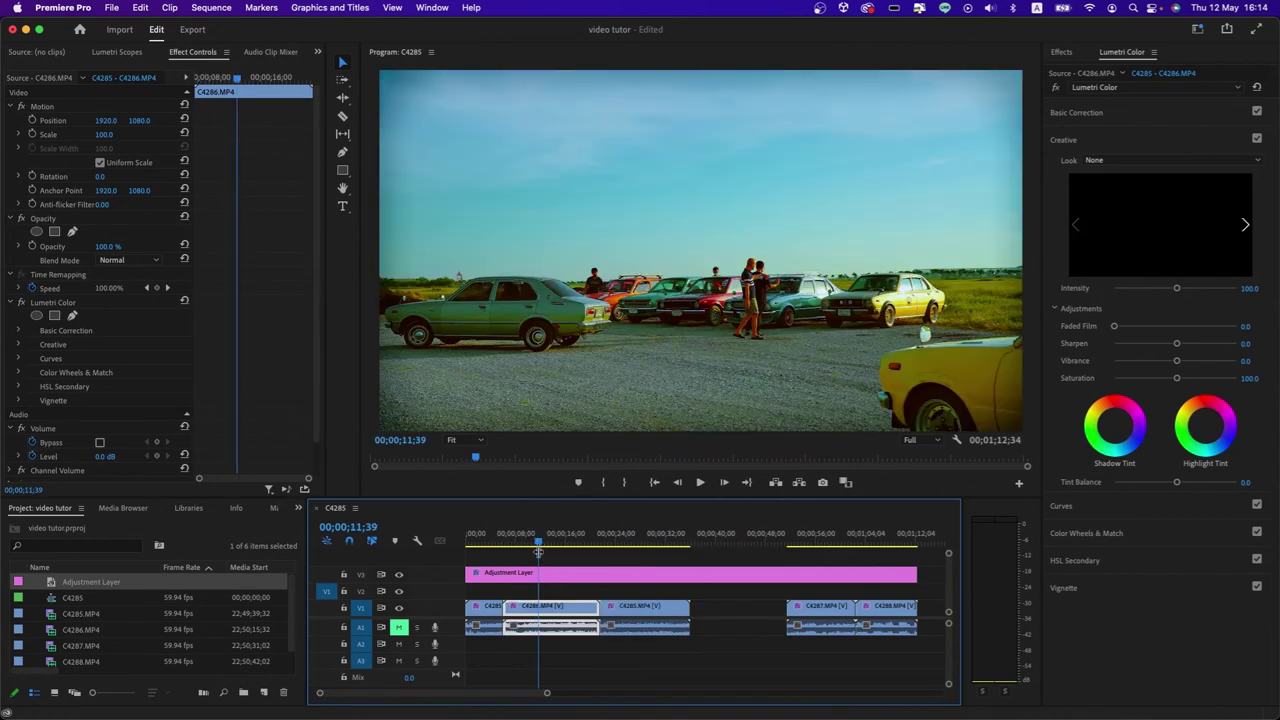
left_click(830, 612)
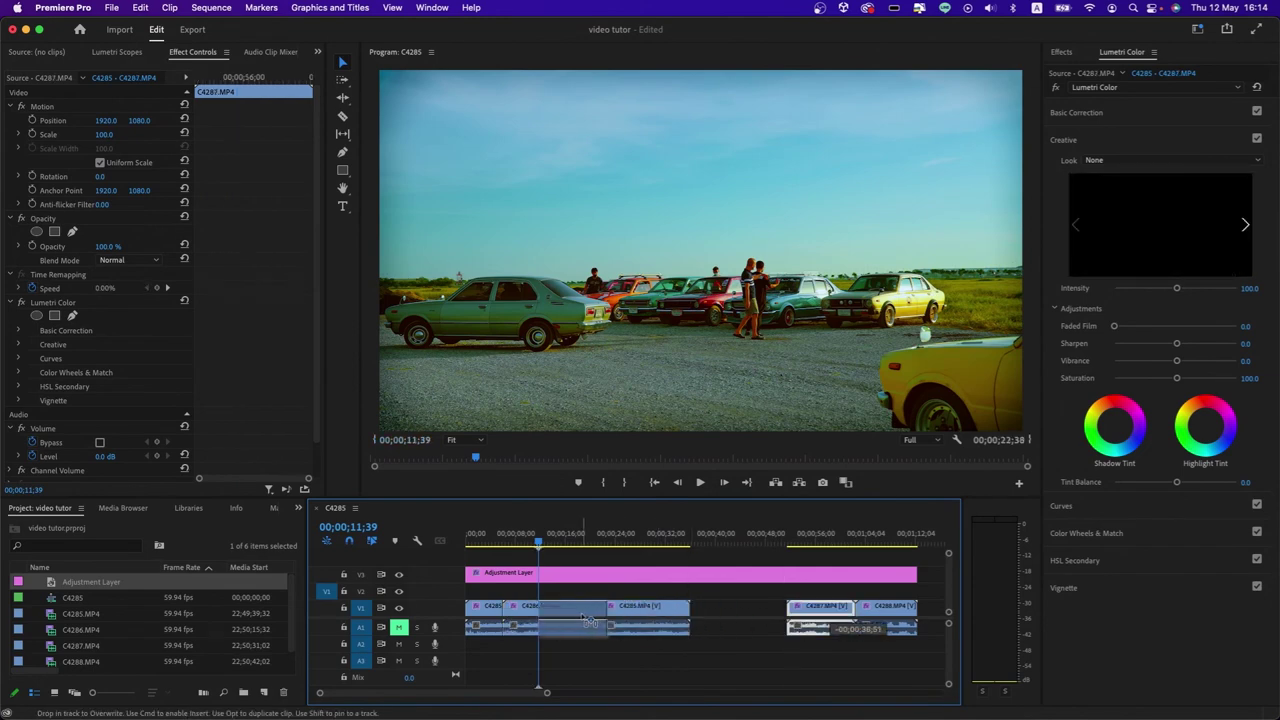
left_click_drag(763, 613, 583, 612)
left_click_drag(880, 612, 642, 614)
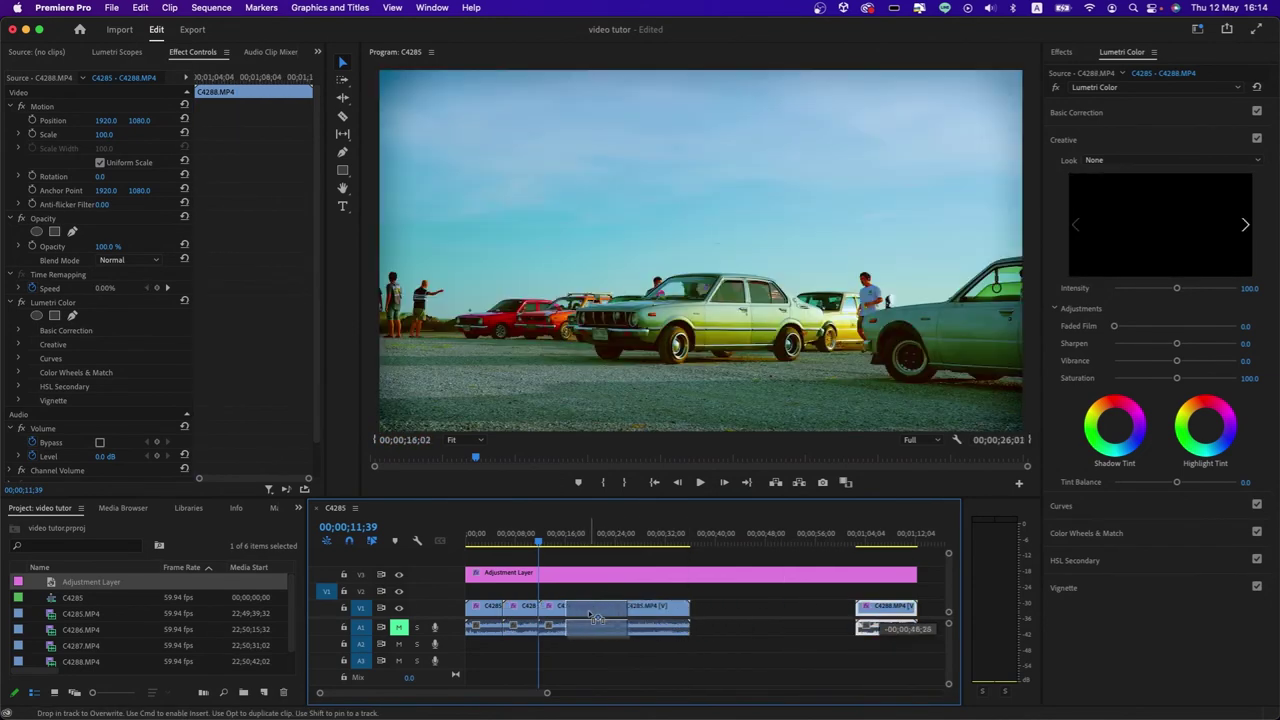
End the sequence after C4288 and cut the Adjustment Layer to the clips' length.
key("=")
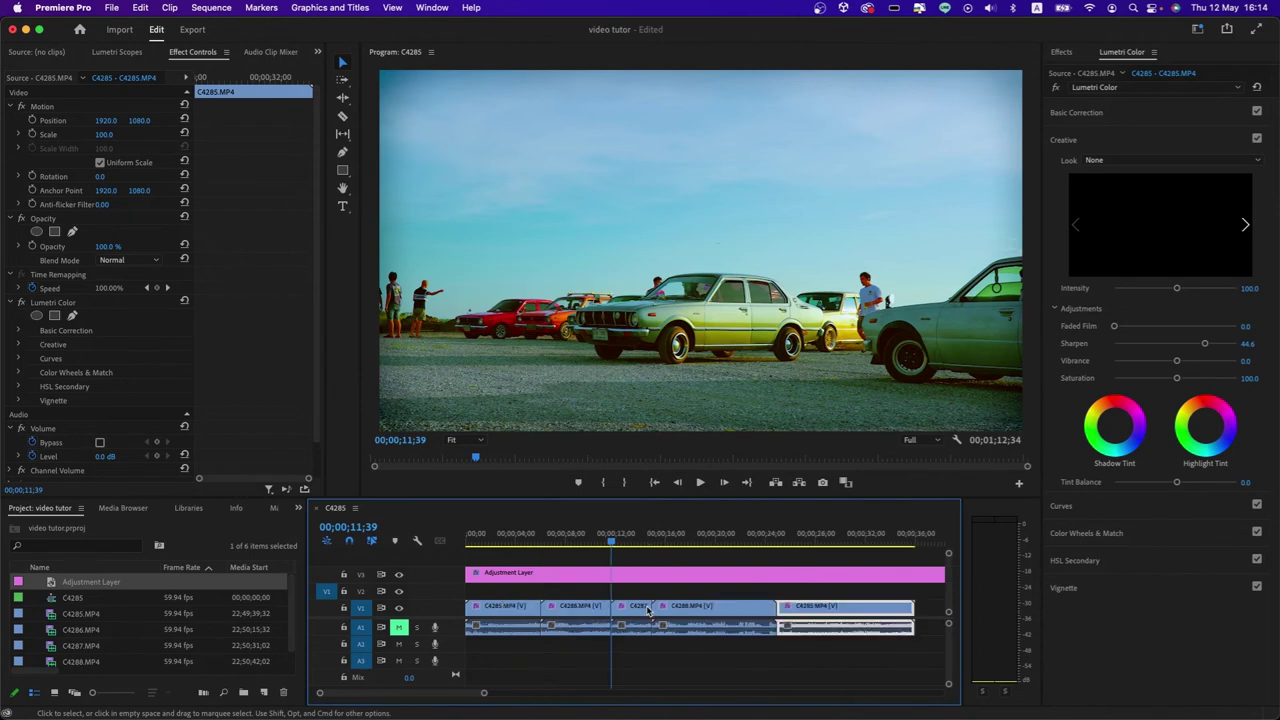
left_click_drag(776, 612, 692, 612)
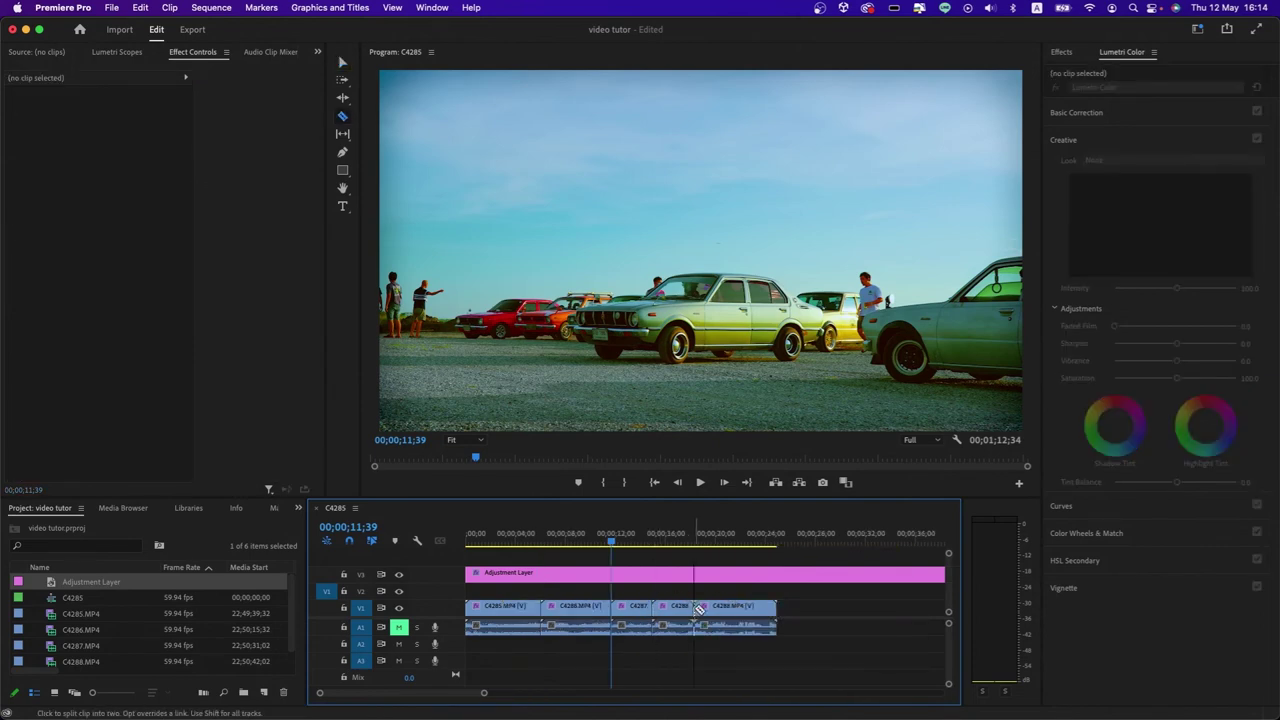
key("c")
left_click(692, 573)
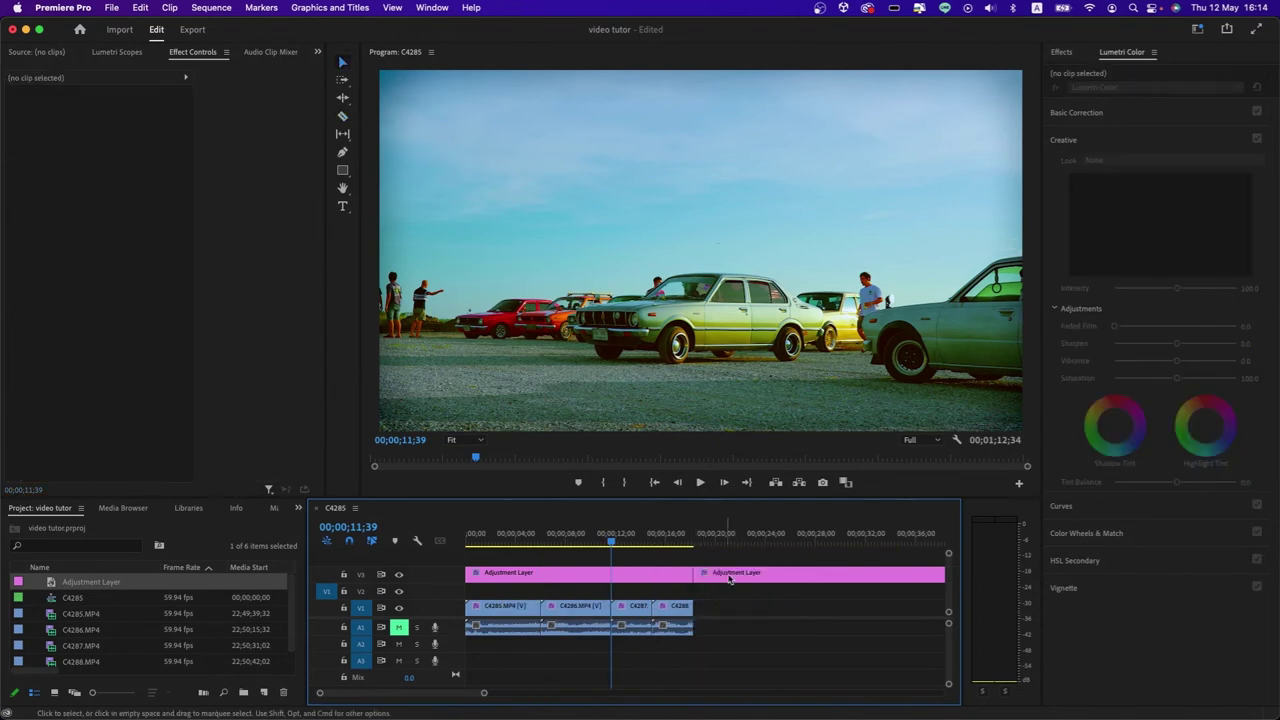
key("v")
left_click(720, 573)
key("Delete")
Play the trimmed 00;00;18;19 sequence from the start.
key("Home")
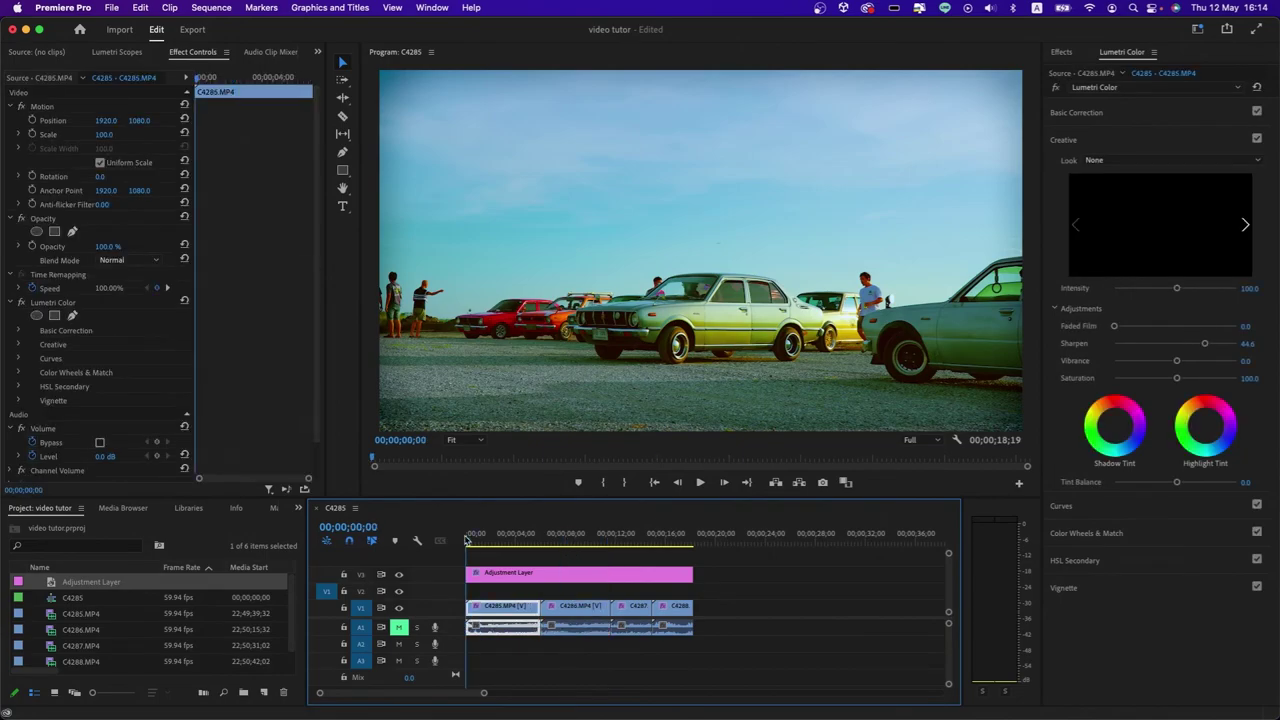
key("space")
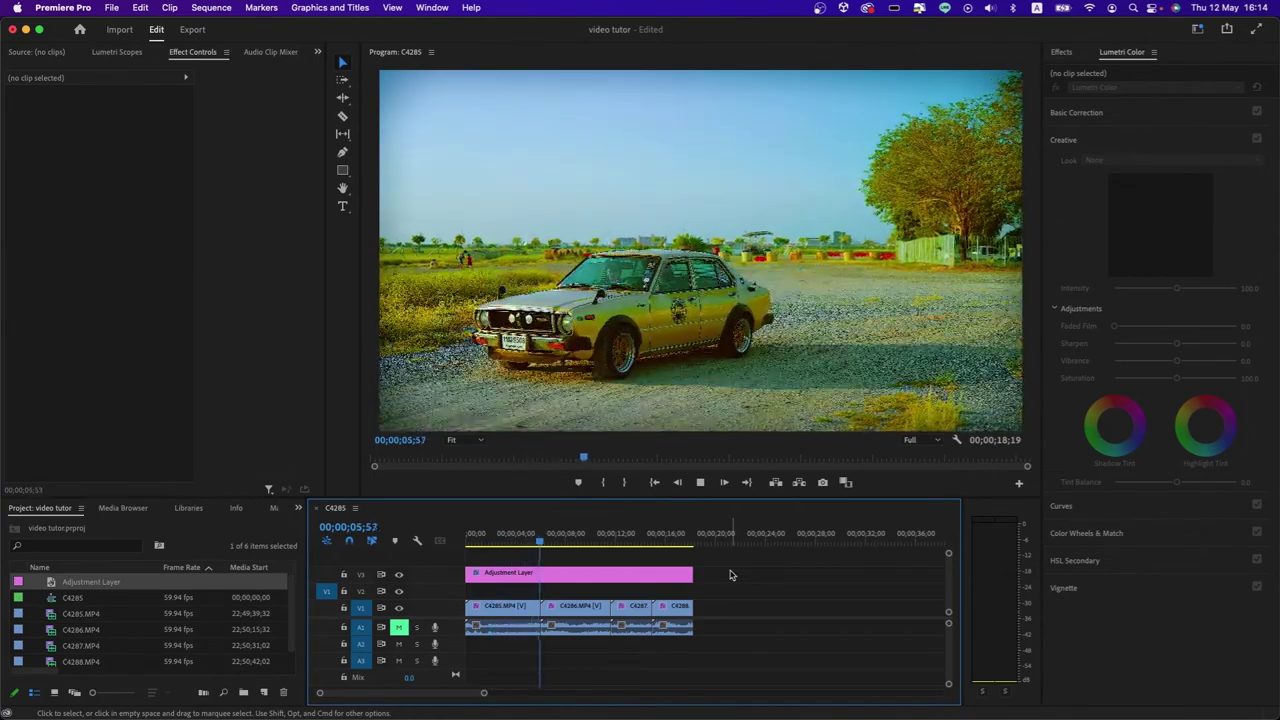
left_click(642, 567)
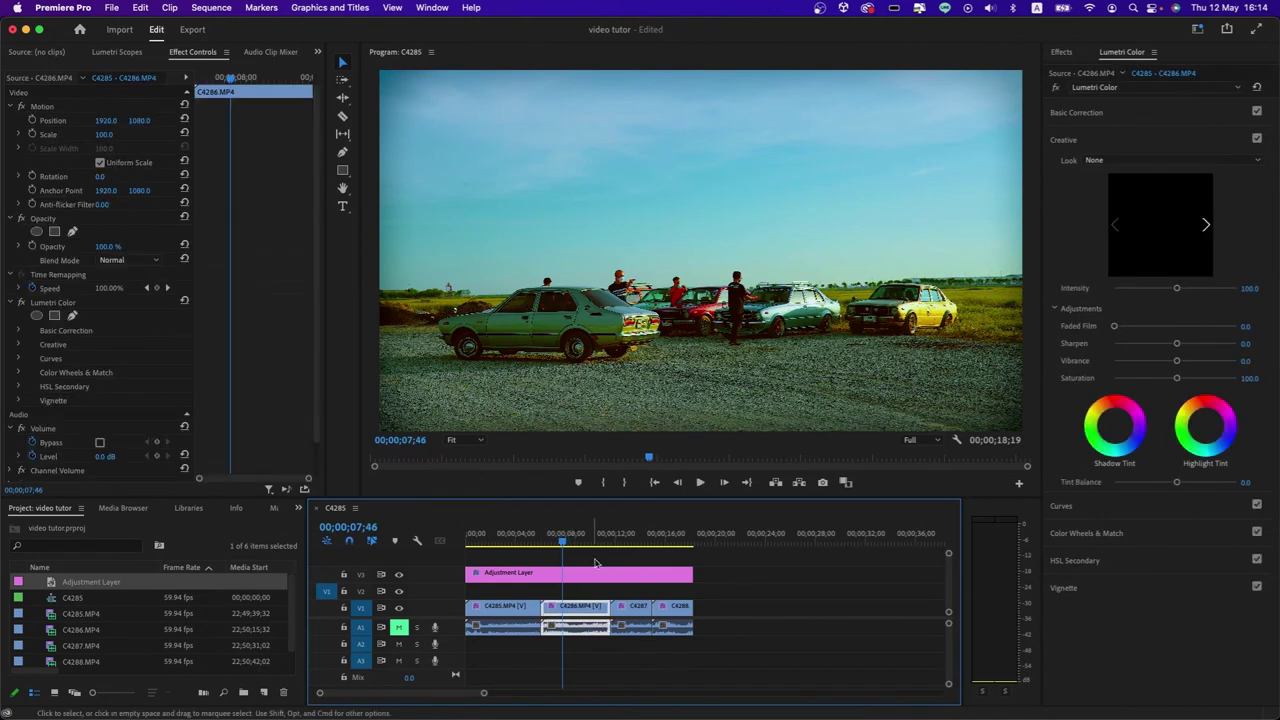
Lift the shadows of clip C4286 to 26.1 in Basic Correction.
left_click(585, 616)
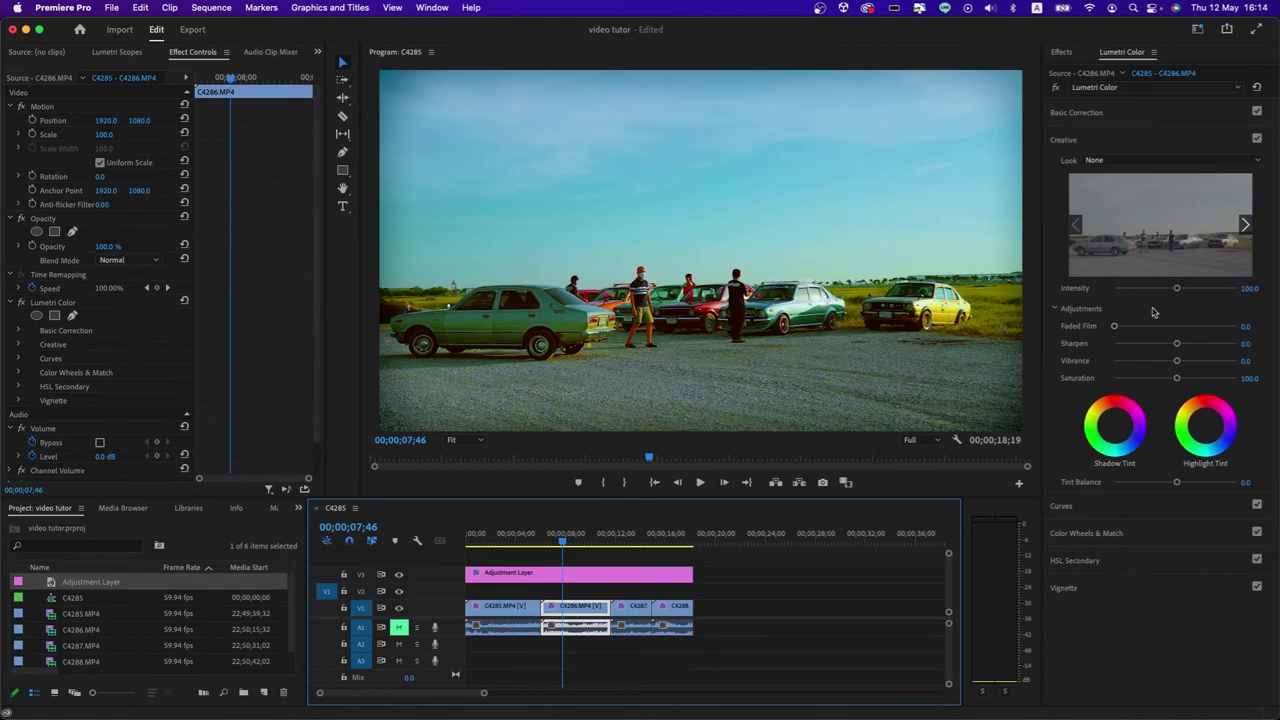
left_click(1113, 111)
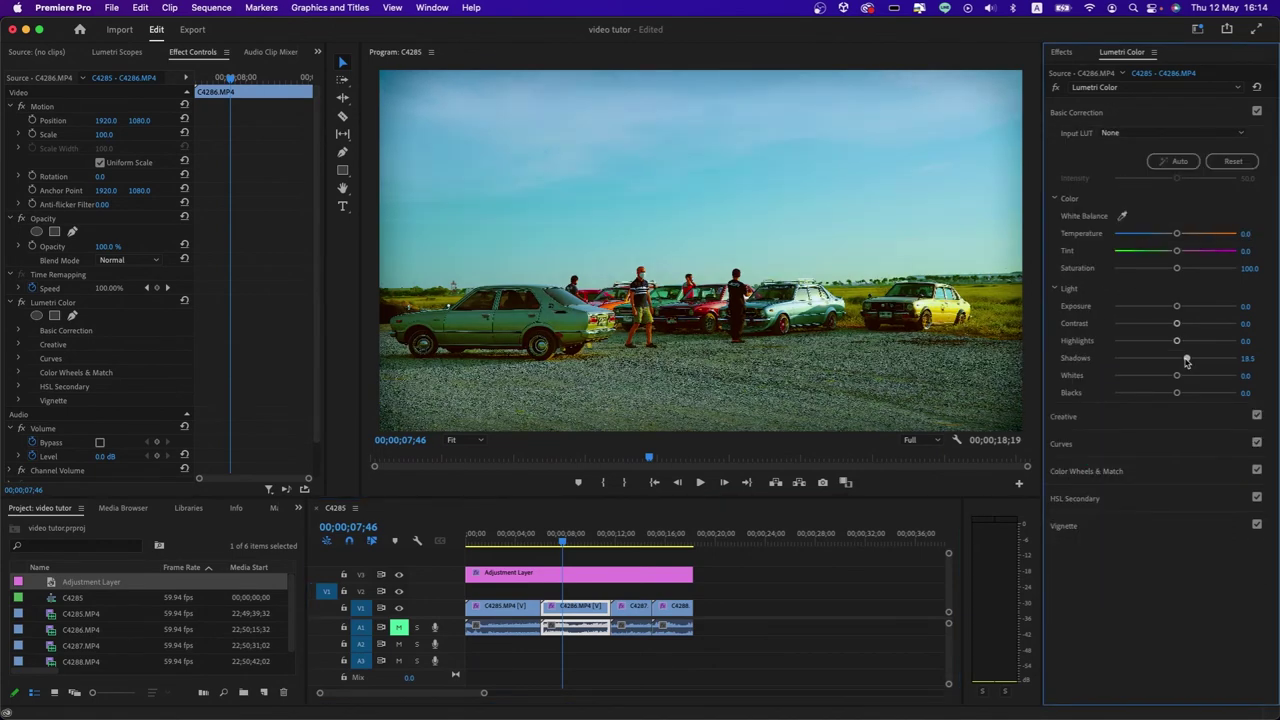
left_click_drag(1184, 358, 1190, 358)
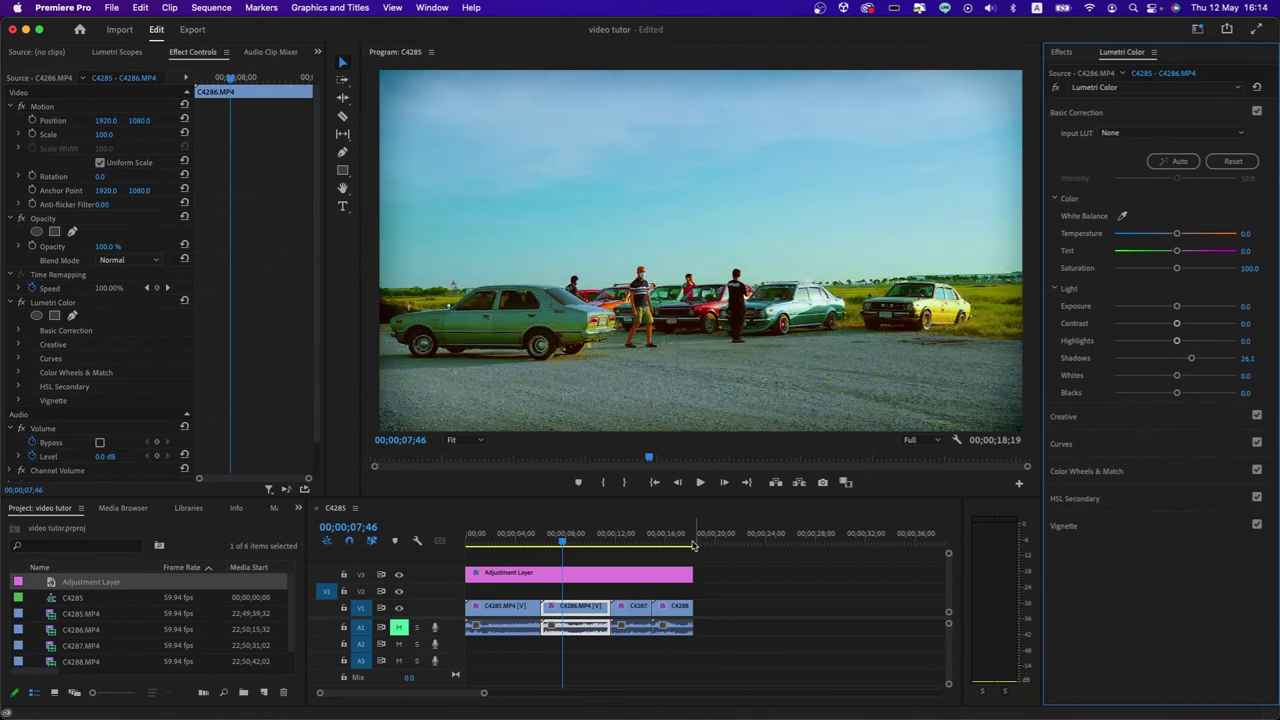
Check the neighbouring clips' corrections, then lift C4288's shadows to 26.1 too.
left_click(531, 536)
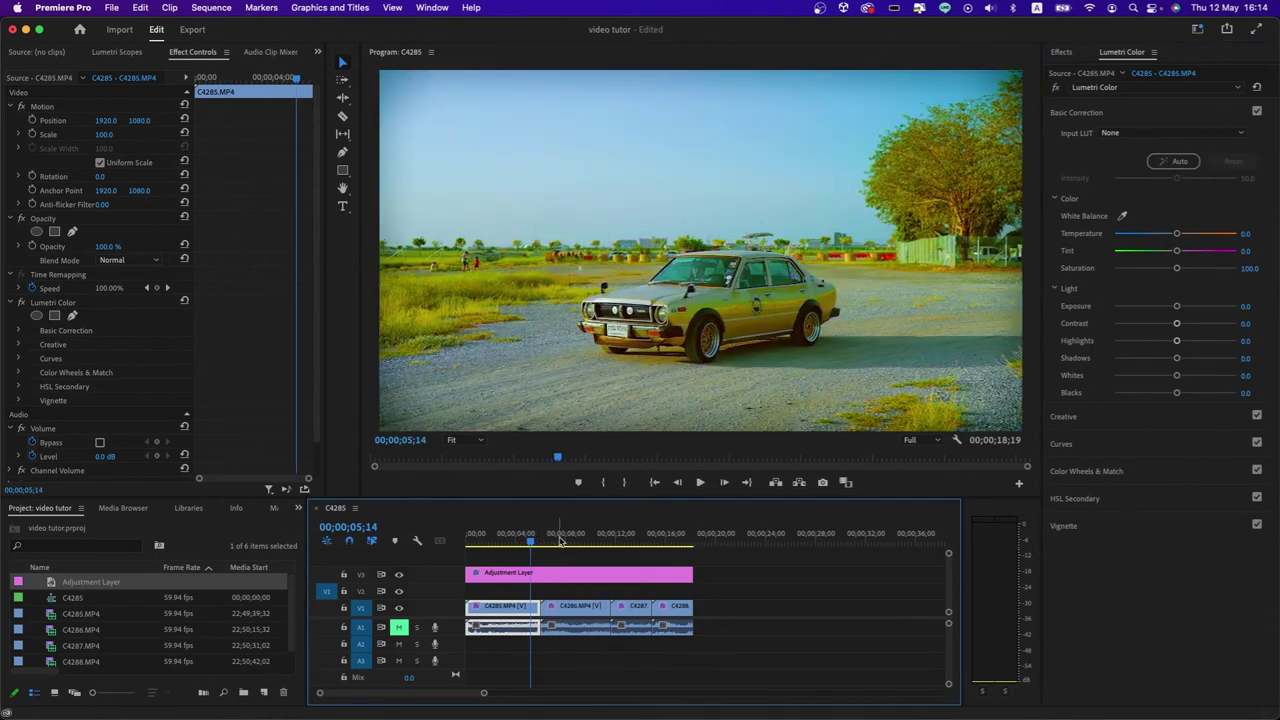
left_click(559, 536)
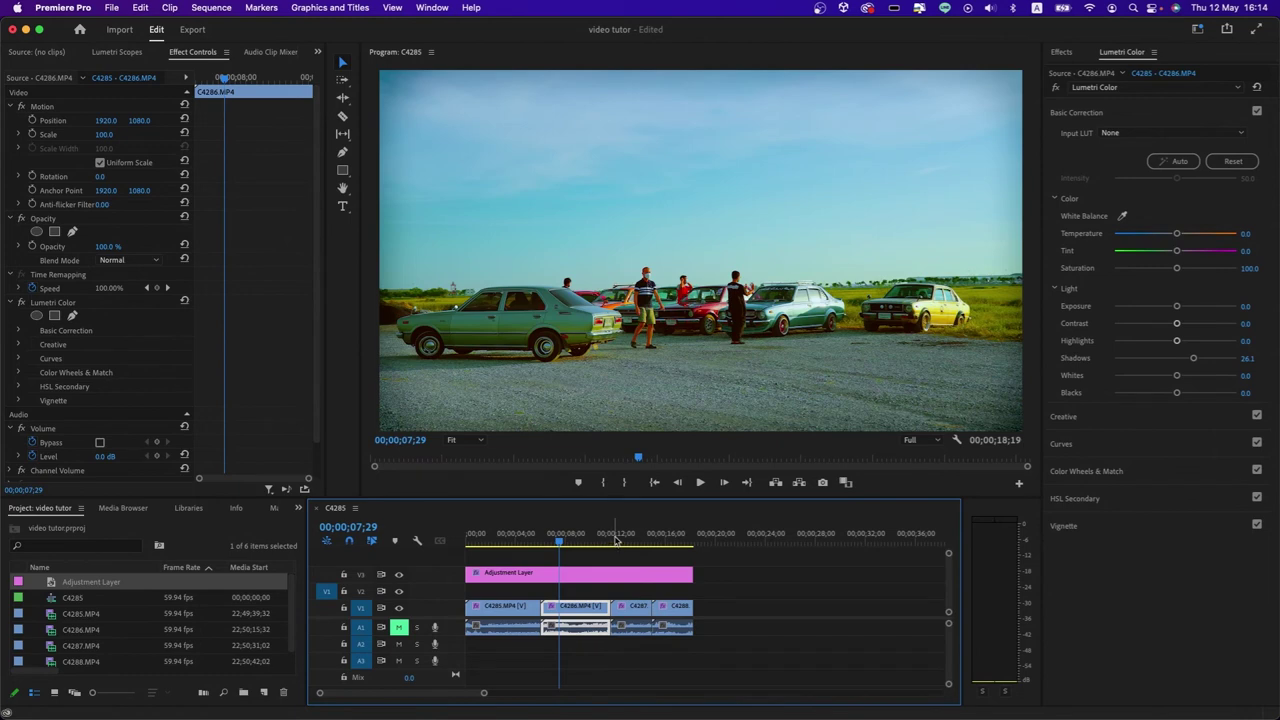
left_click(621, 537)
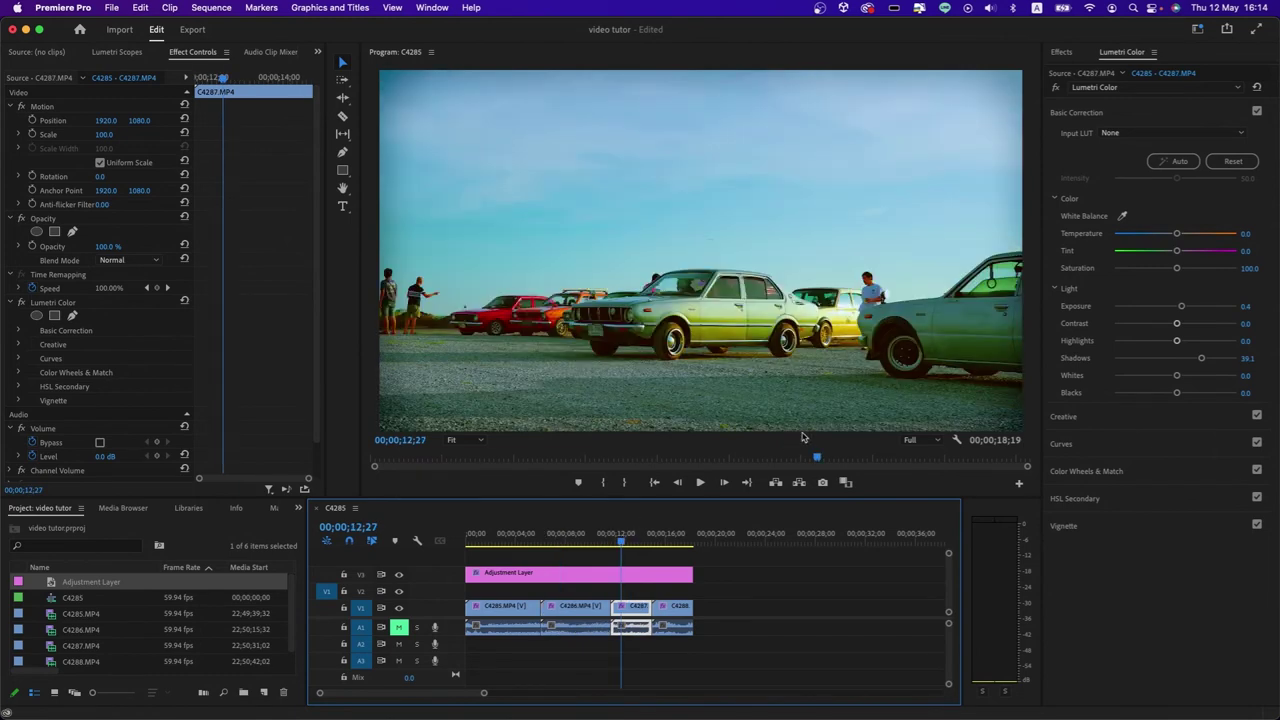
left_click(676, 537)
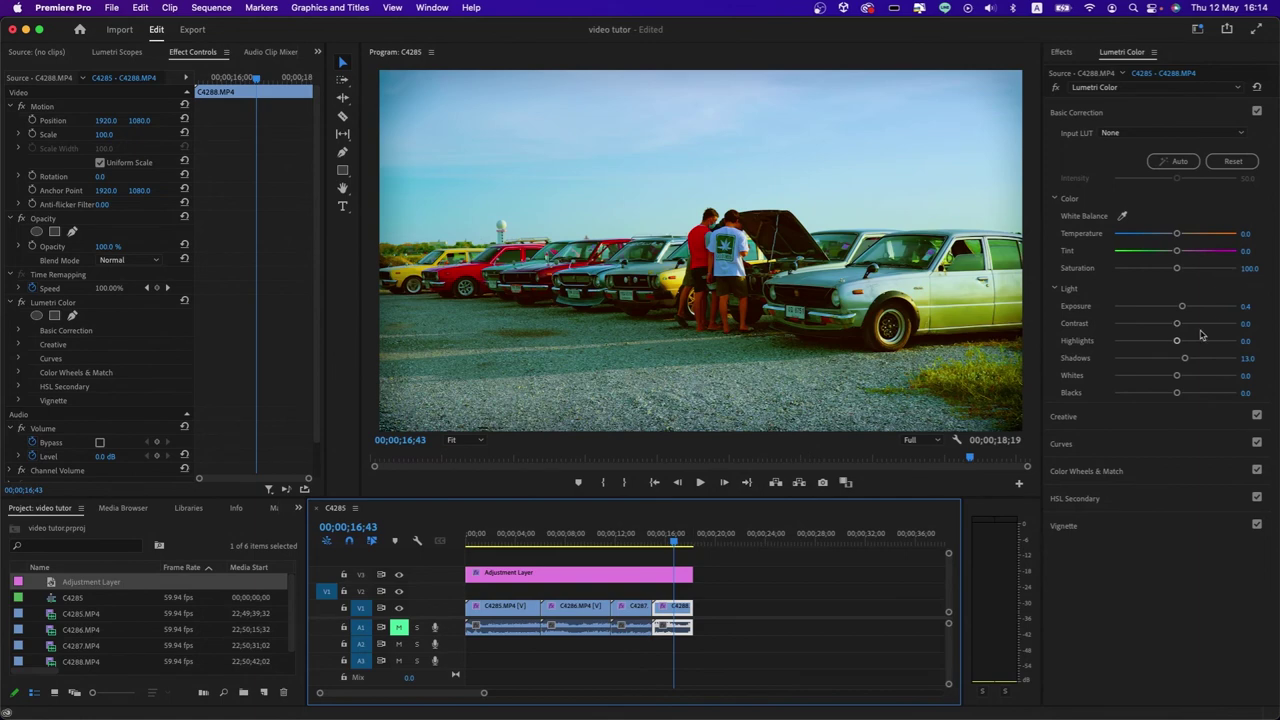
left_click_drag(1185, 358, 1191, 361)
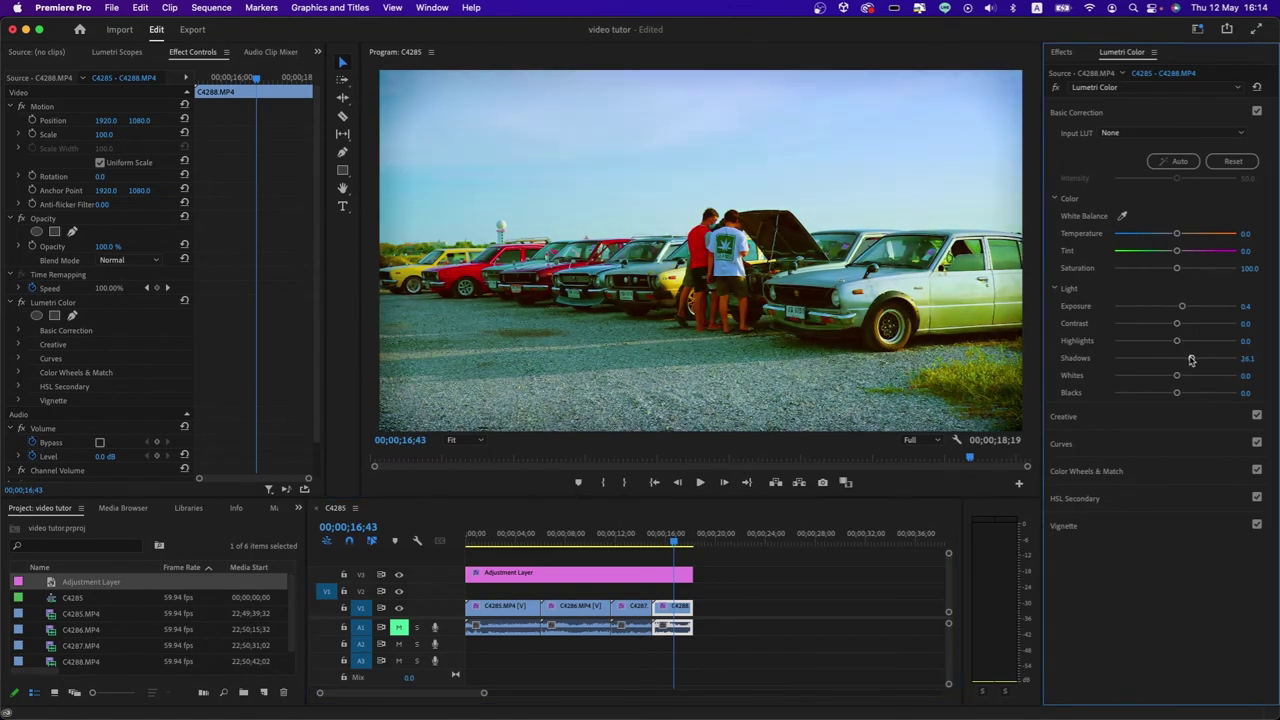
Play from the C4286 shot to C4288 to compare the brightened shadows.
left_click_drag(640, 541, 597, 543)
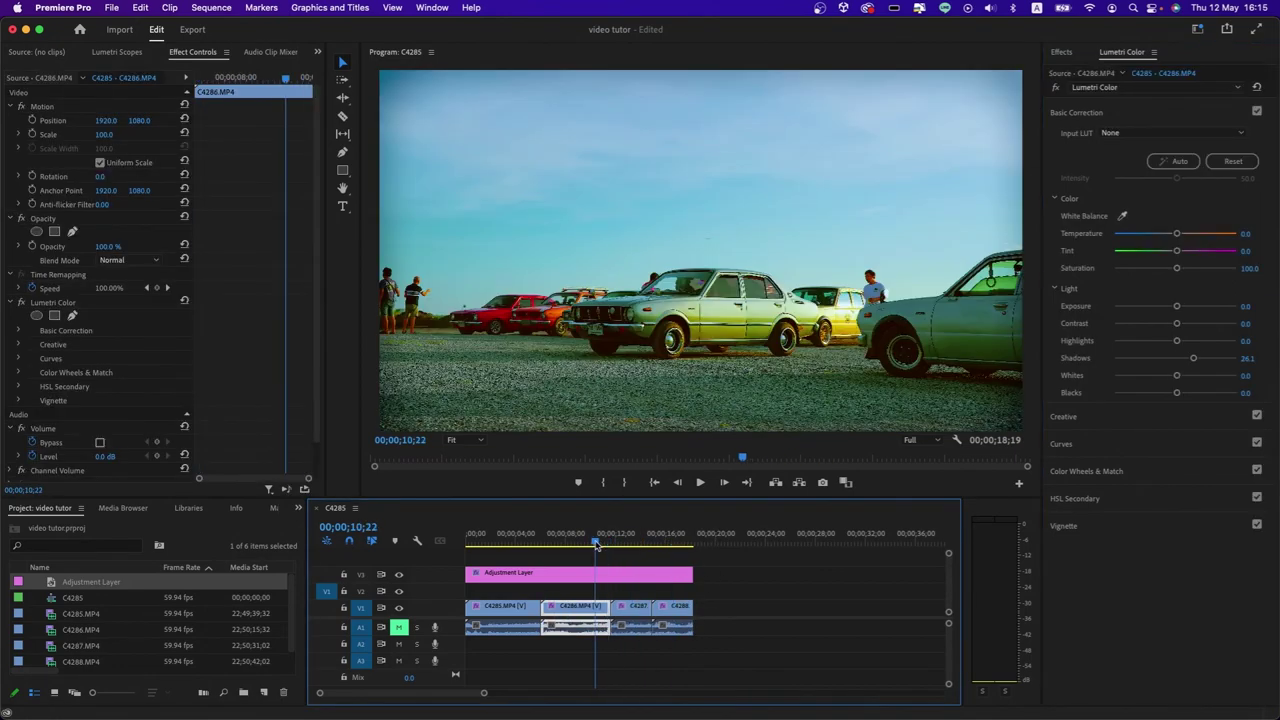
key("space")
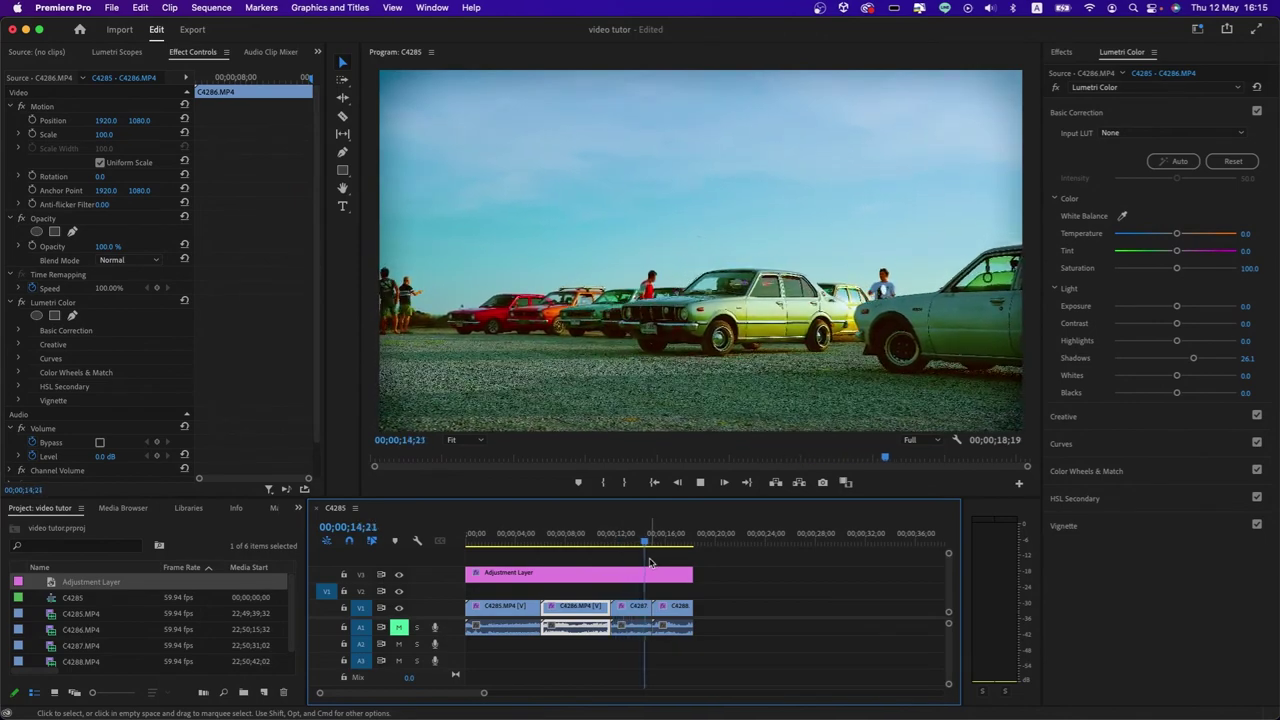
key("space")
left_click_drag(647, 541, 670, 542)
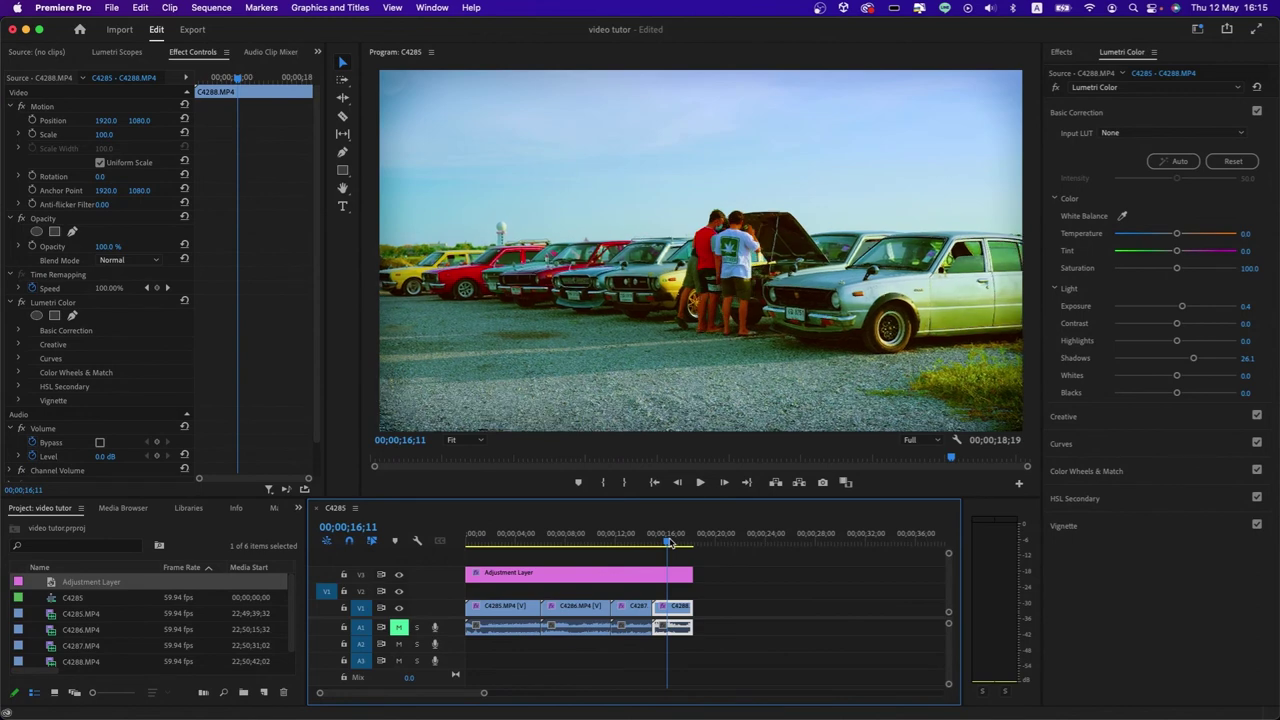
Warm the adjustment layer's HSL Secondary temperature from -18.5 to 20.7.
left_click(668, 576)
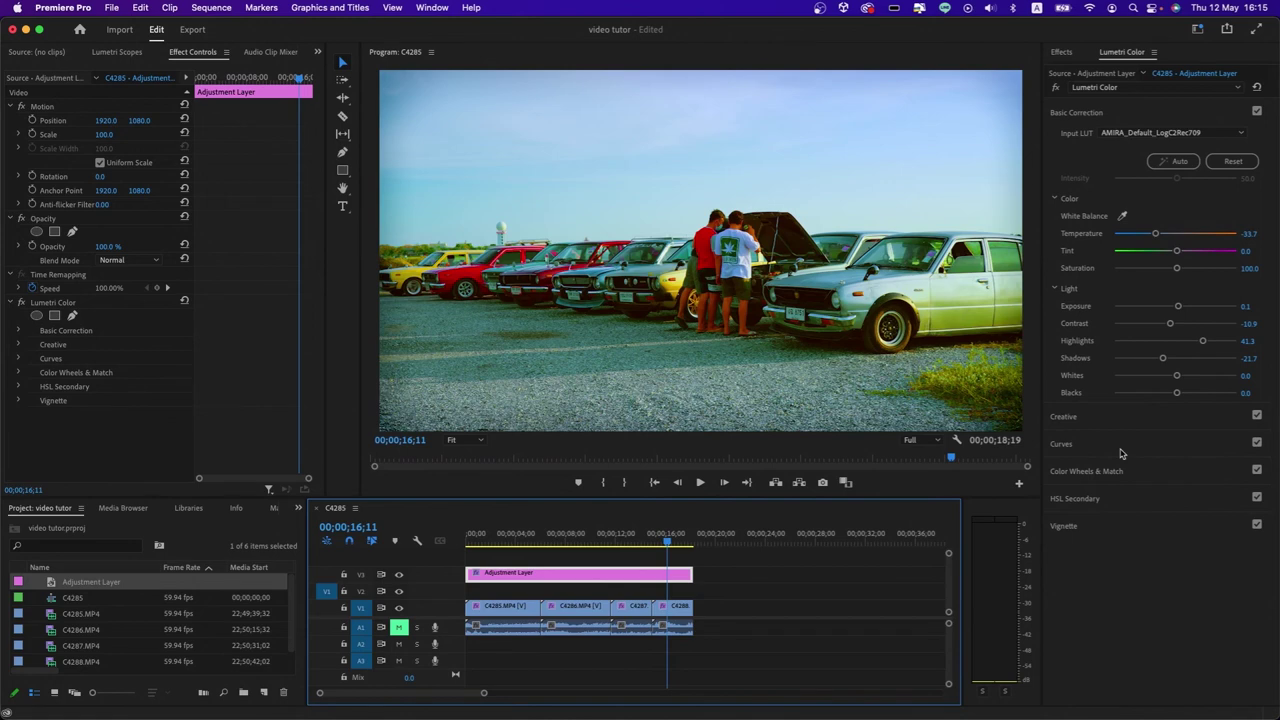
left_click(1099, 526)
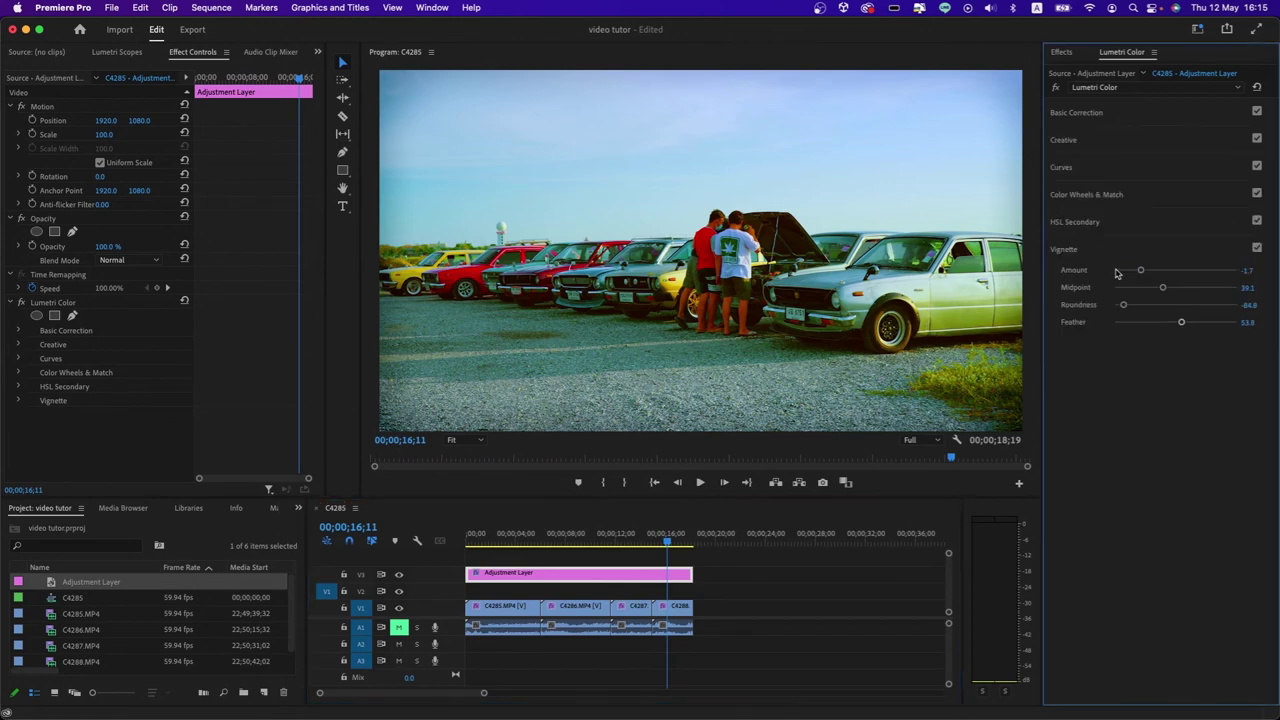
left_click(1107, 221)
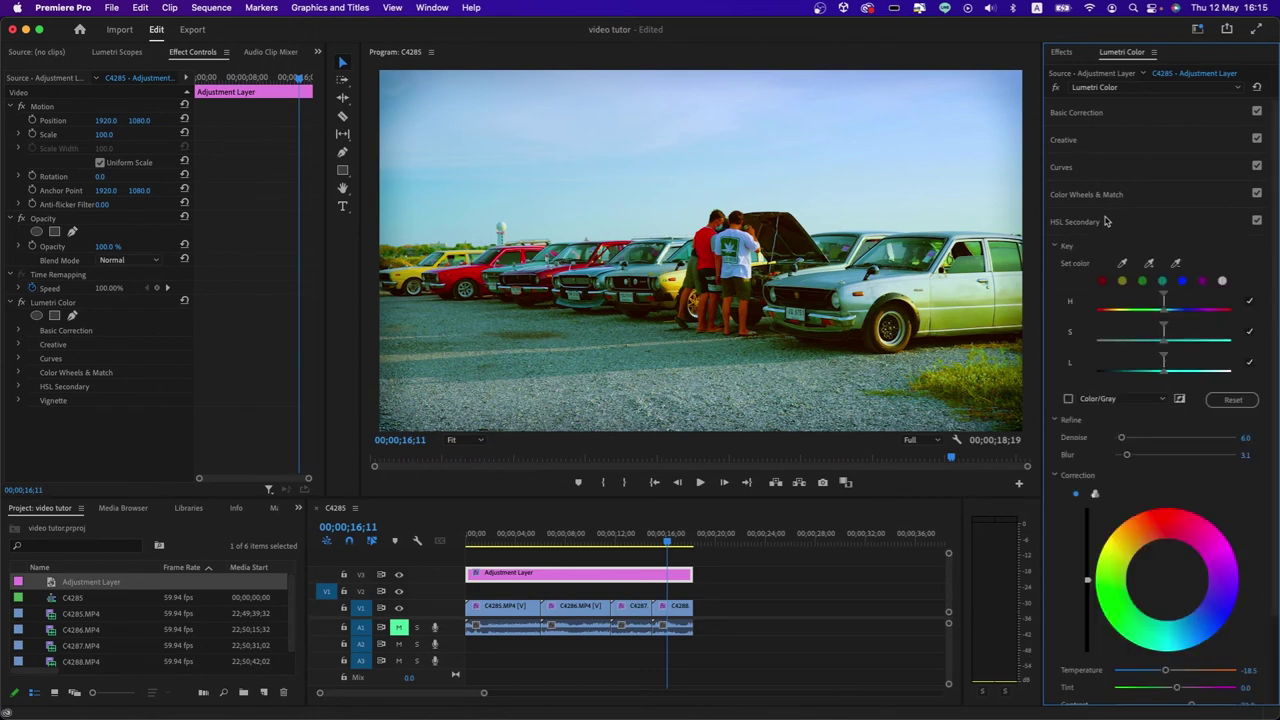
scroll(1075, 524, "down", 2)
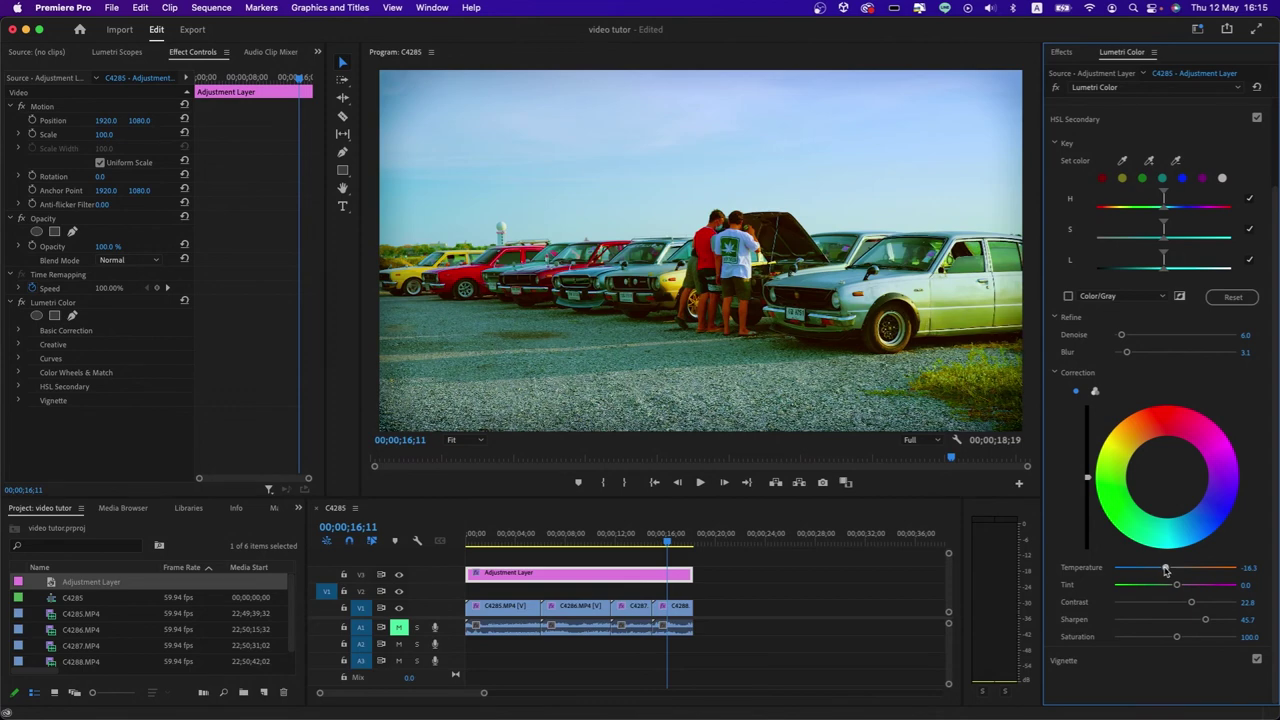
left_click_drag(1165, 569, 1186, 569)
scroll(1110, 138, "up", 2)
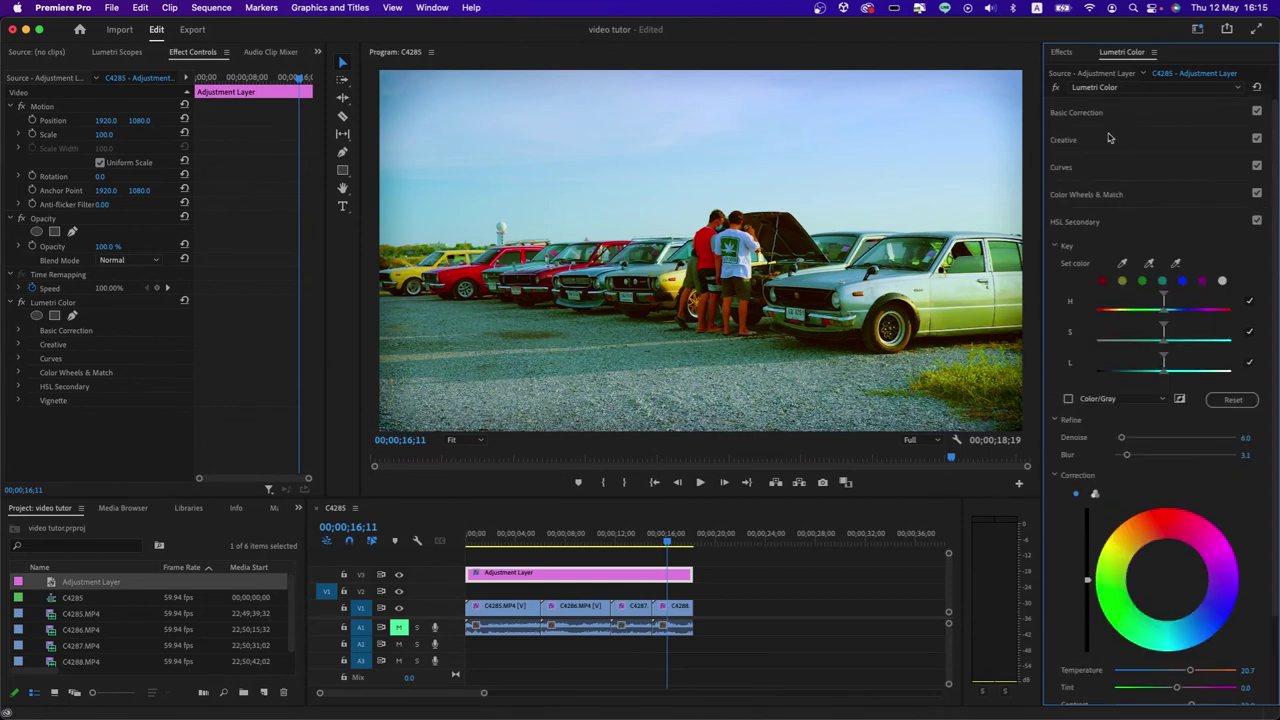
left_click(1125, 113)
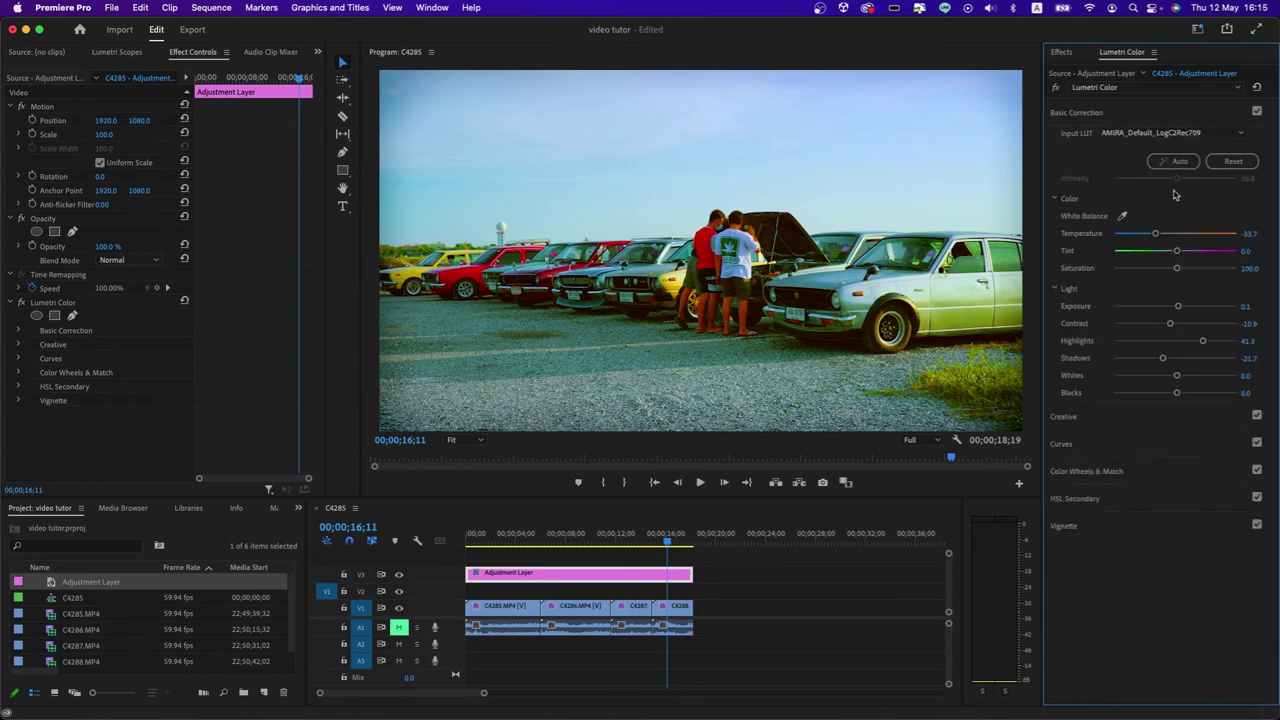
Set the adjustment layer's Temperature to -3.3 and Tint to 5.4, reviewing frames across the montage.
mouse_move(1155, 234)
left_mouse_down()
mouse_move(1177, 235)
mouse_move(1180, 252)
left_mouse_up()
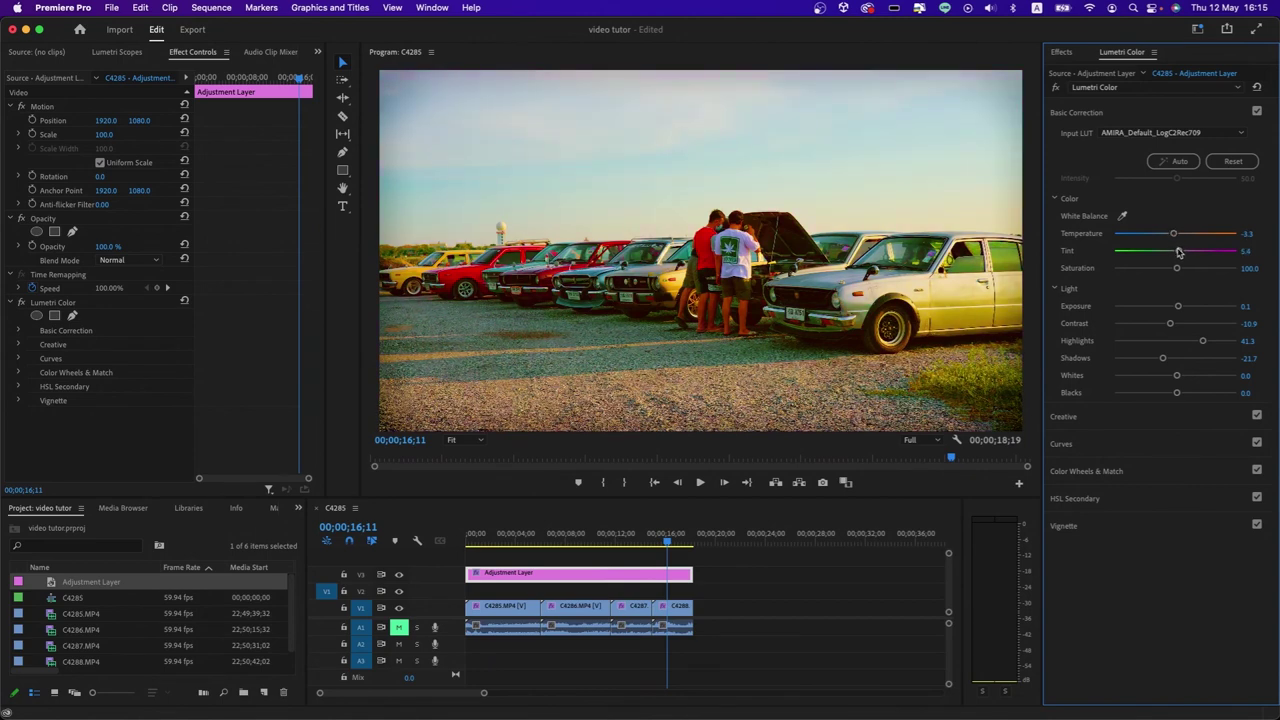
left_click(626, 540)
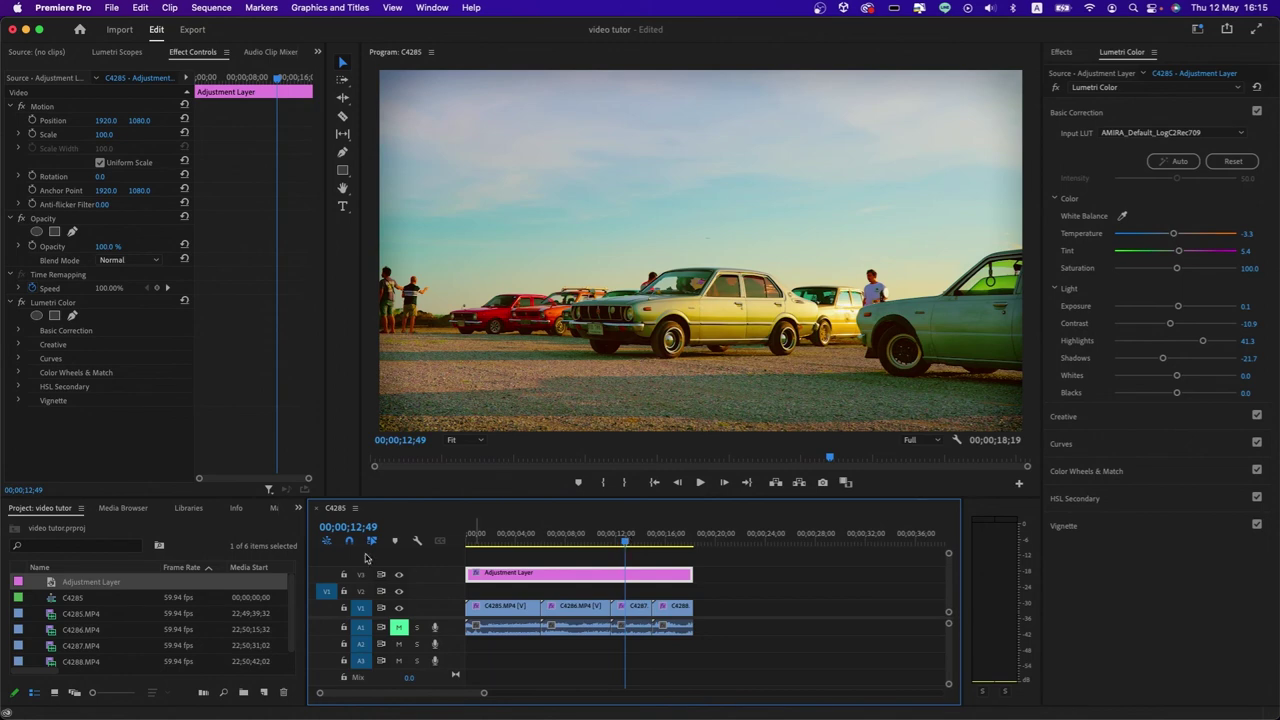
left_click(579, 541)
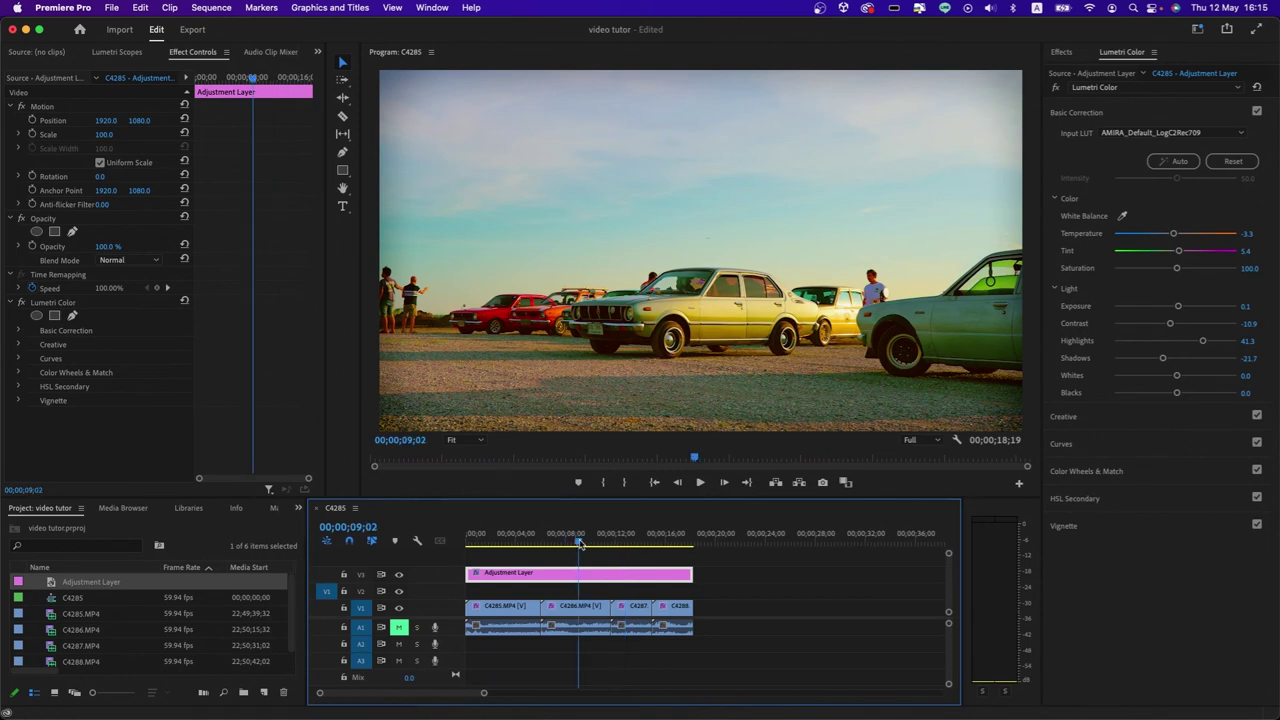
left_click(525, 537)
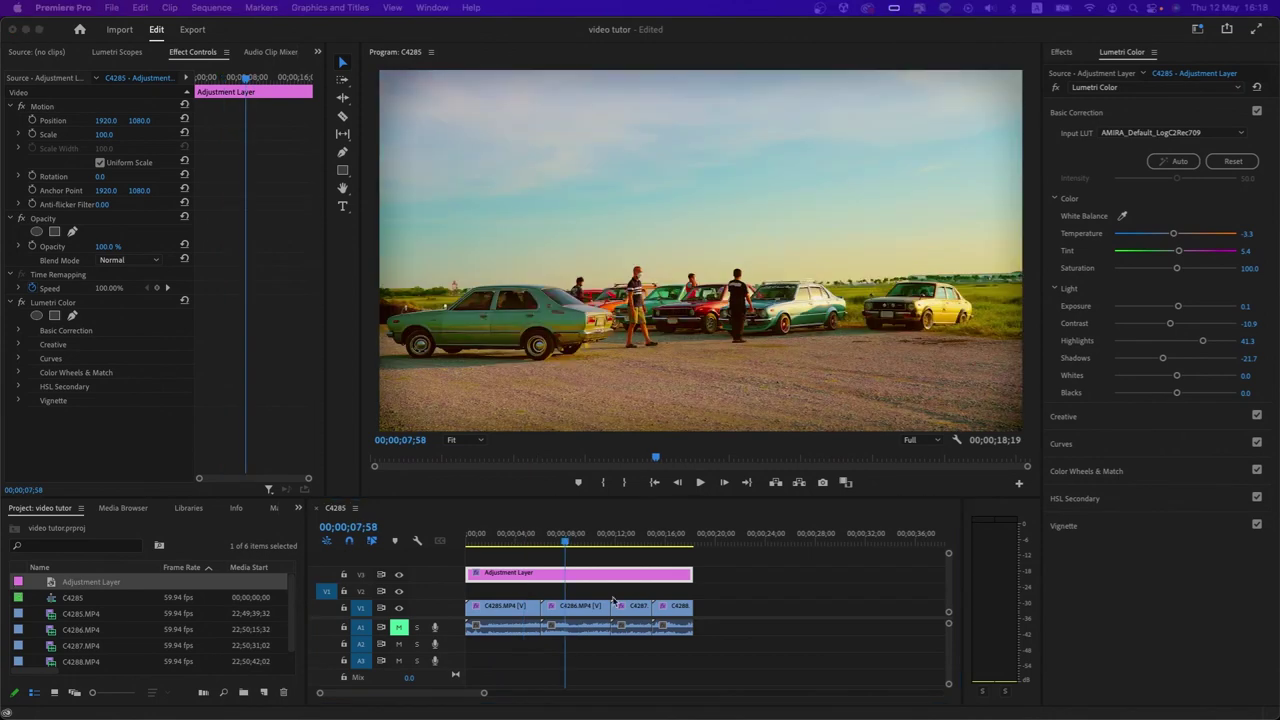
mouse_move(577, 543)
left_mouse_down()
mouse_move(676, 541)
mouse_move(518, 540)
left_mouse_up()
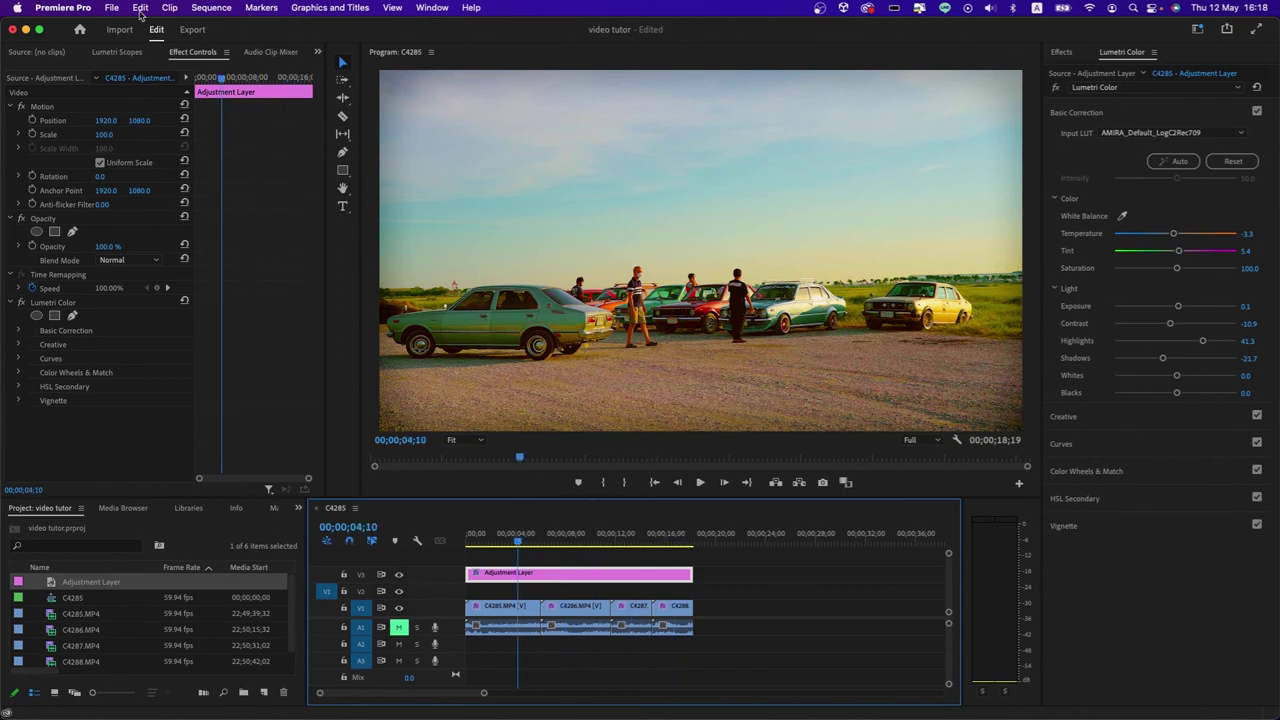
Open the media export settings and rename the output file from C4285 to video.
left_click(112, 8)
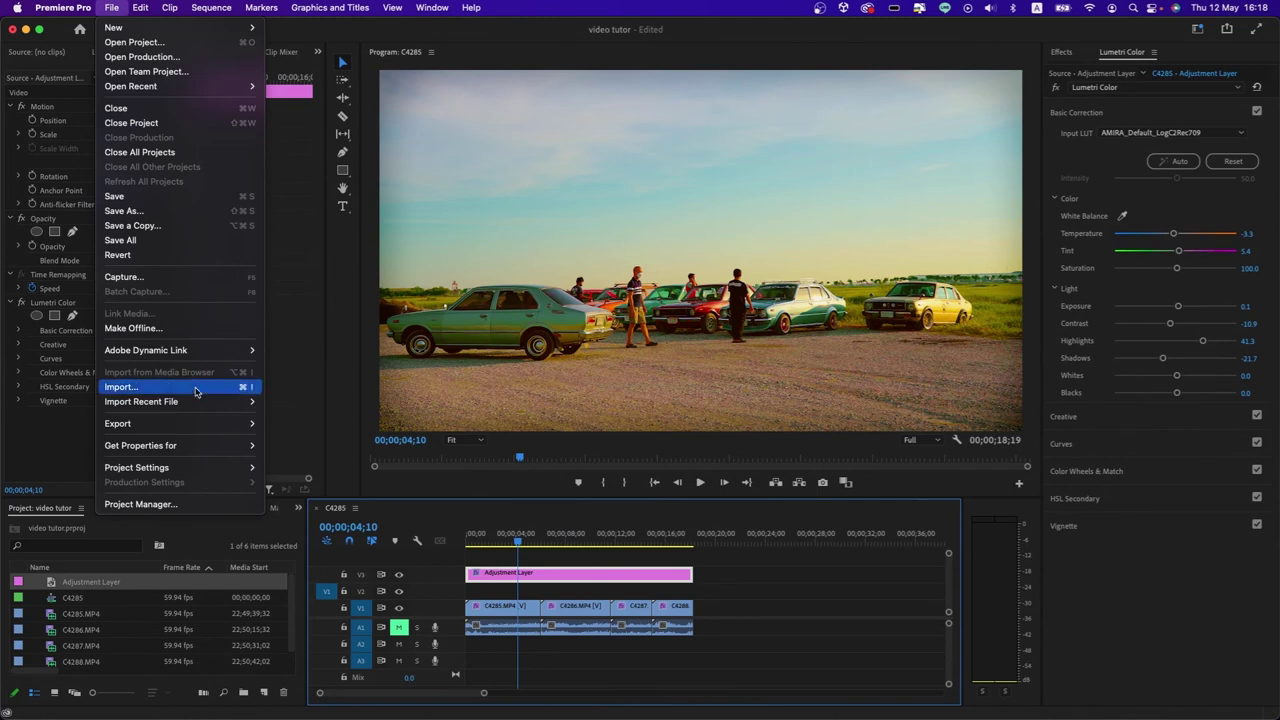
mouse_move(205, 423)
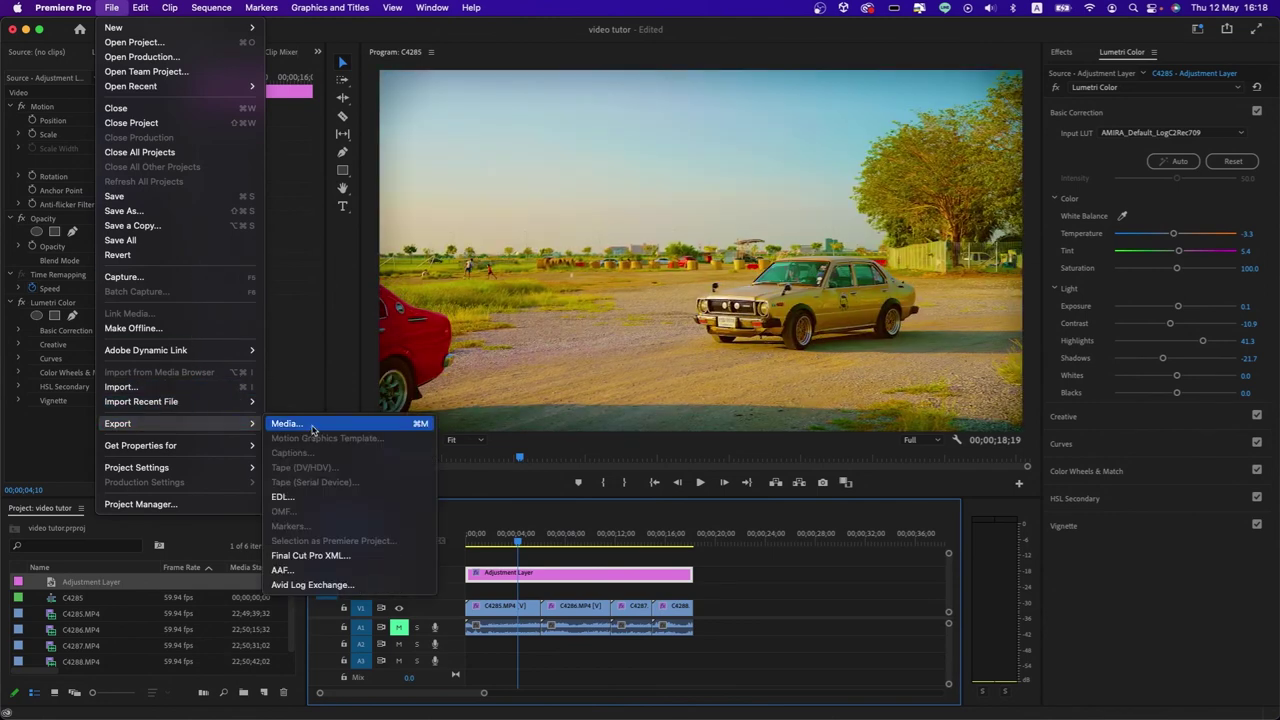
left_click(312, 426)
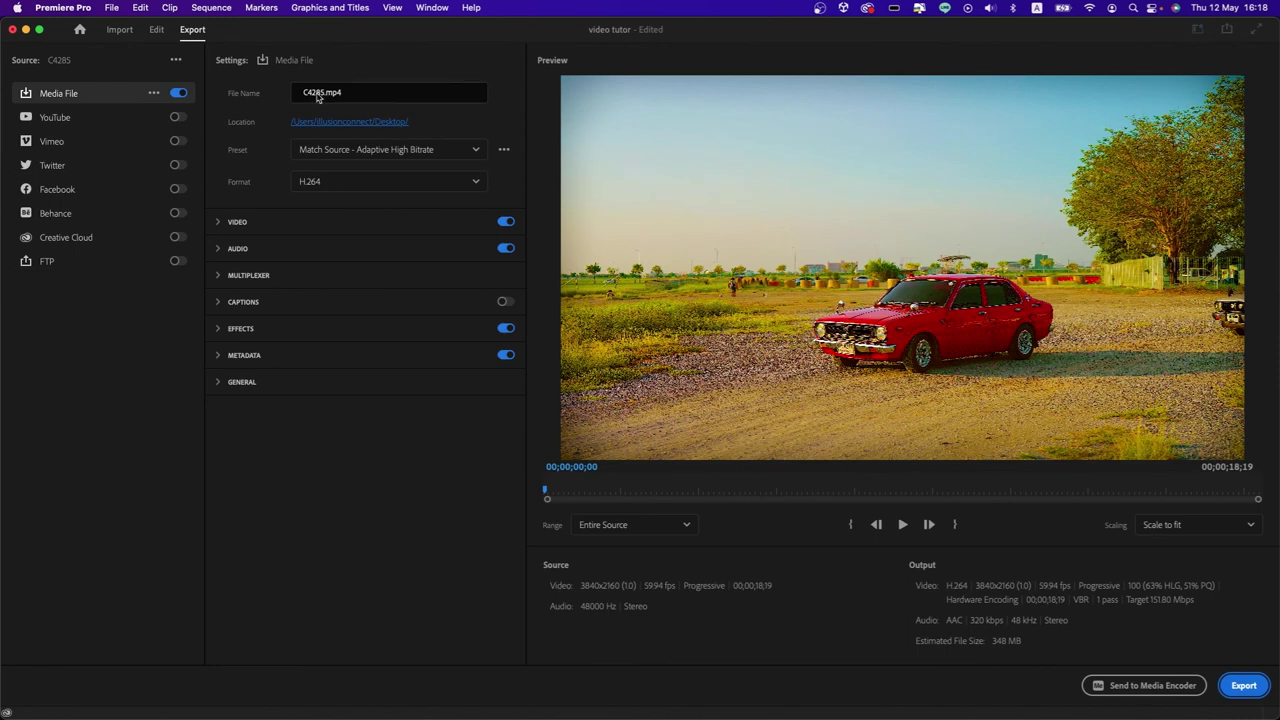
double_click(320, 95)
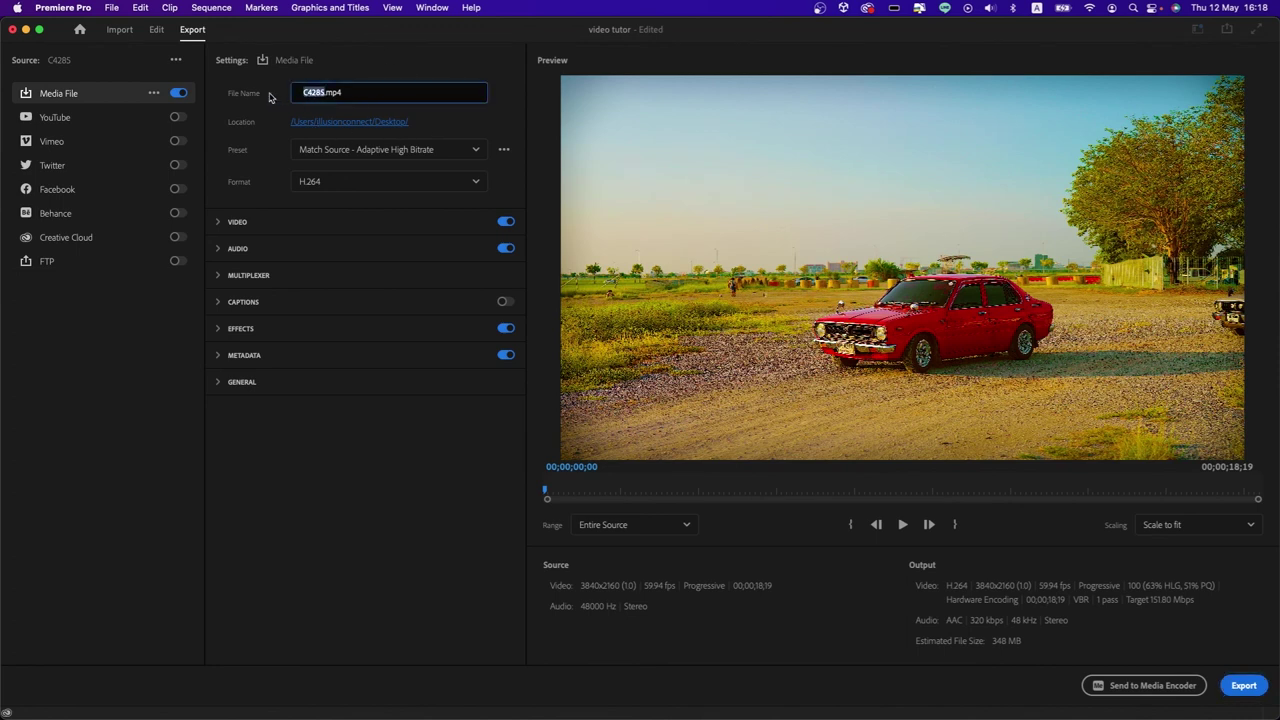
key("BackSpace")
type("vide")
type("o")
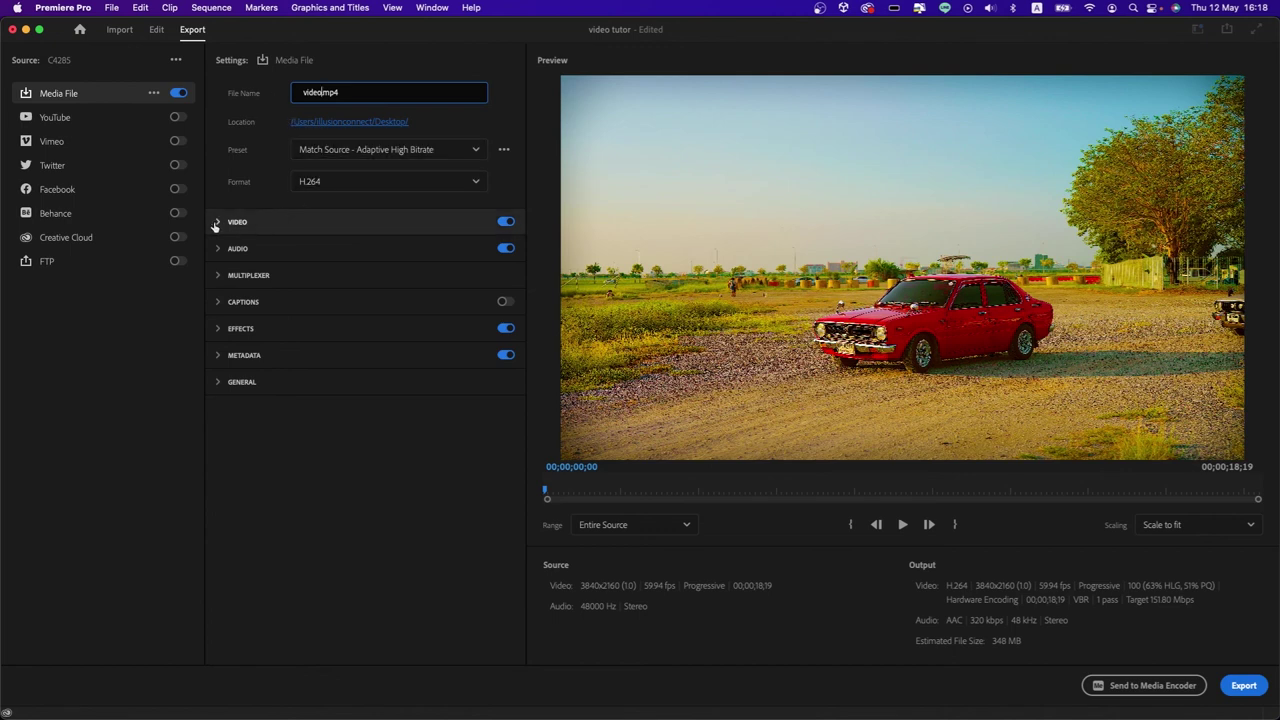
Raise the video target bitrate to 170 Mbps.
left_click(245, 222)
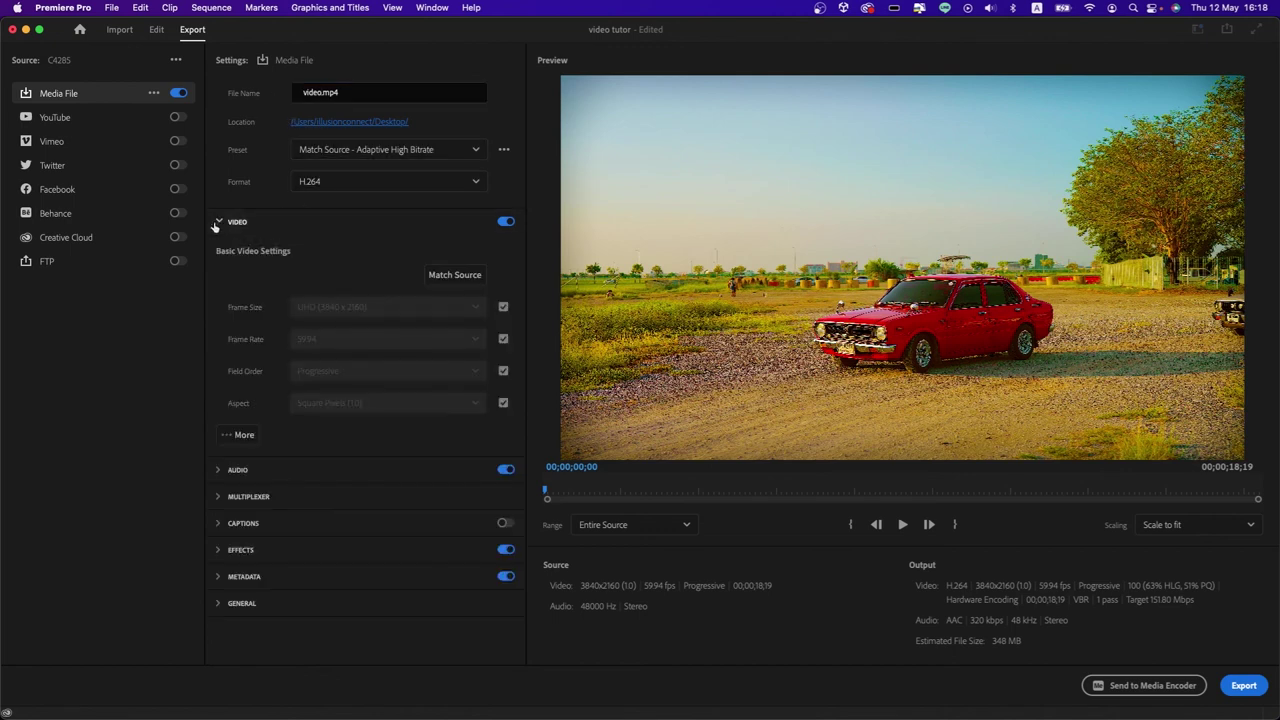
left_click(238, 435)
scroll(332, 520, "down", 5)
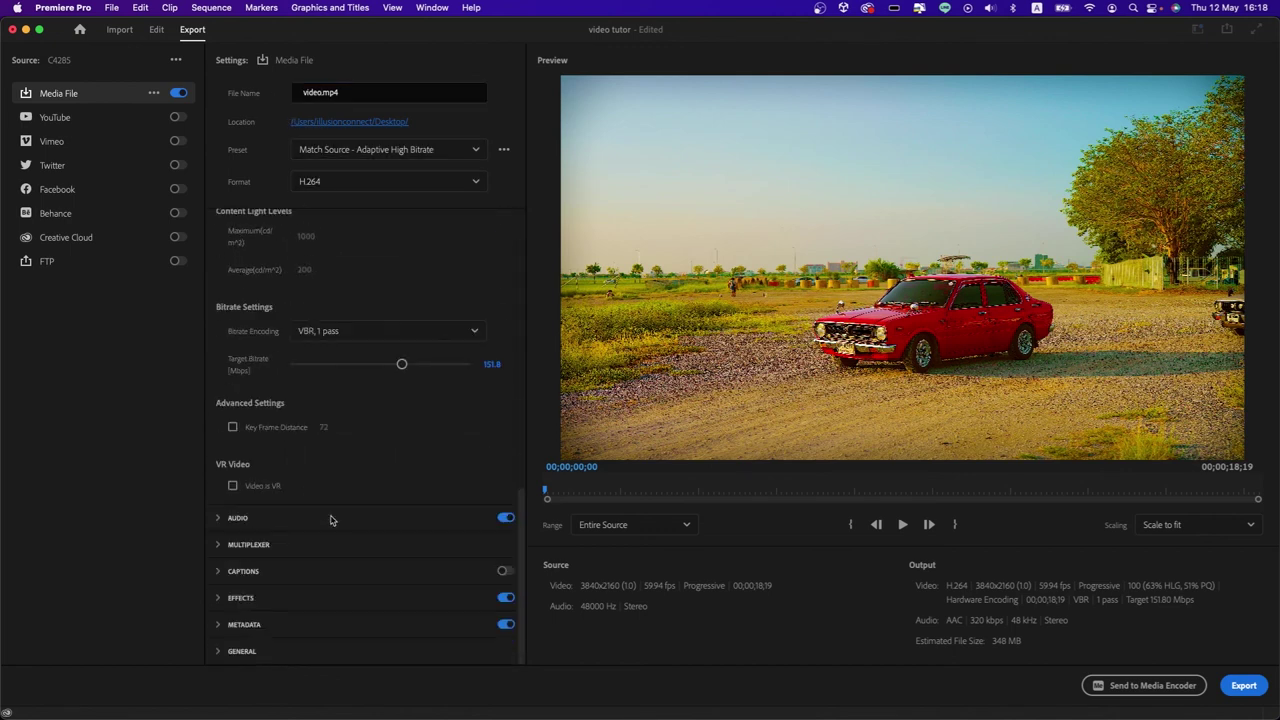
left_click(489, 365)
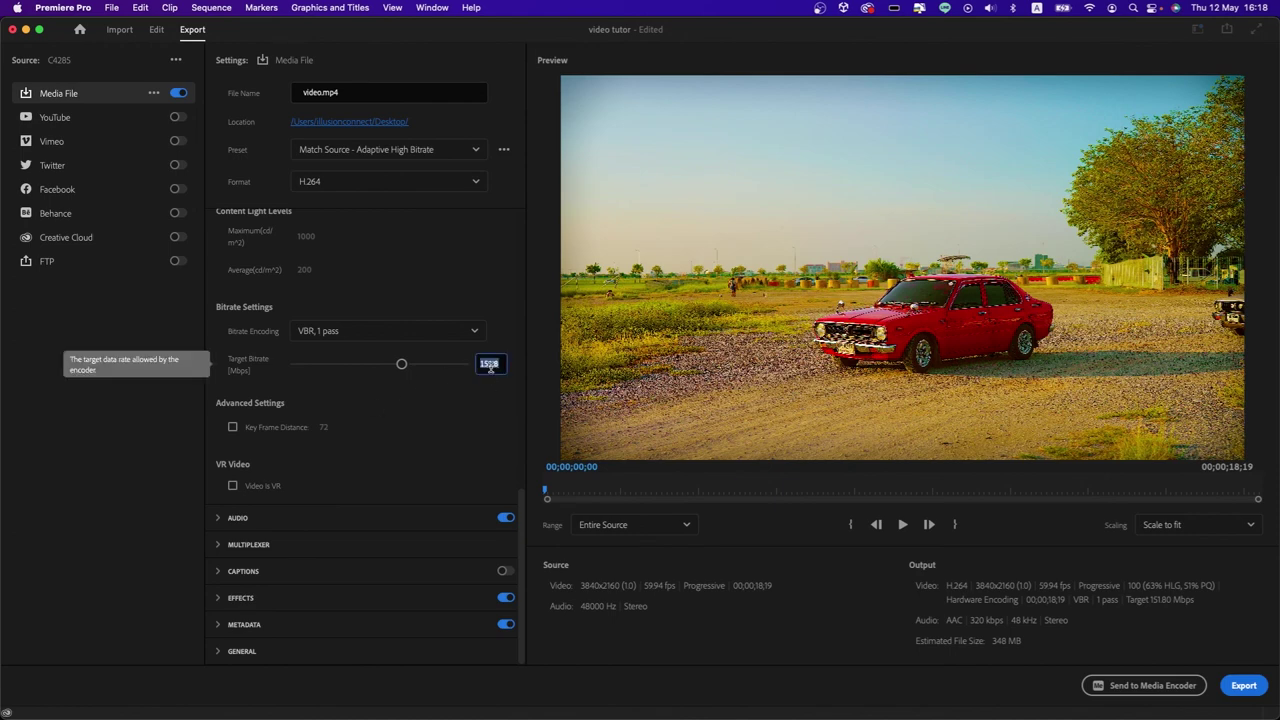
type("170")
key("Return")
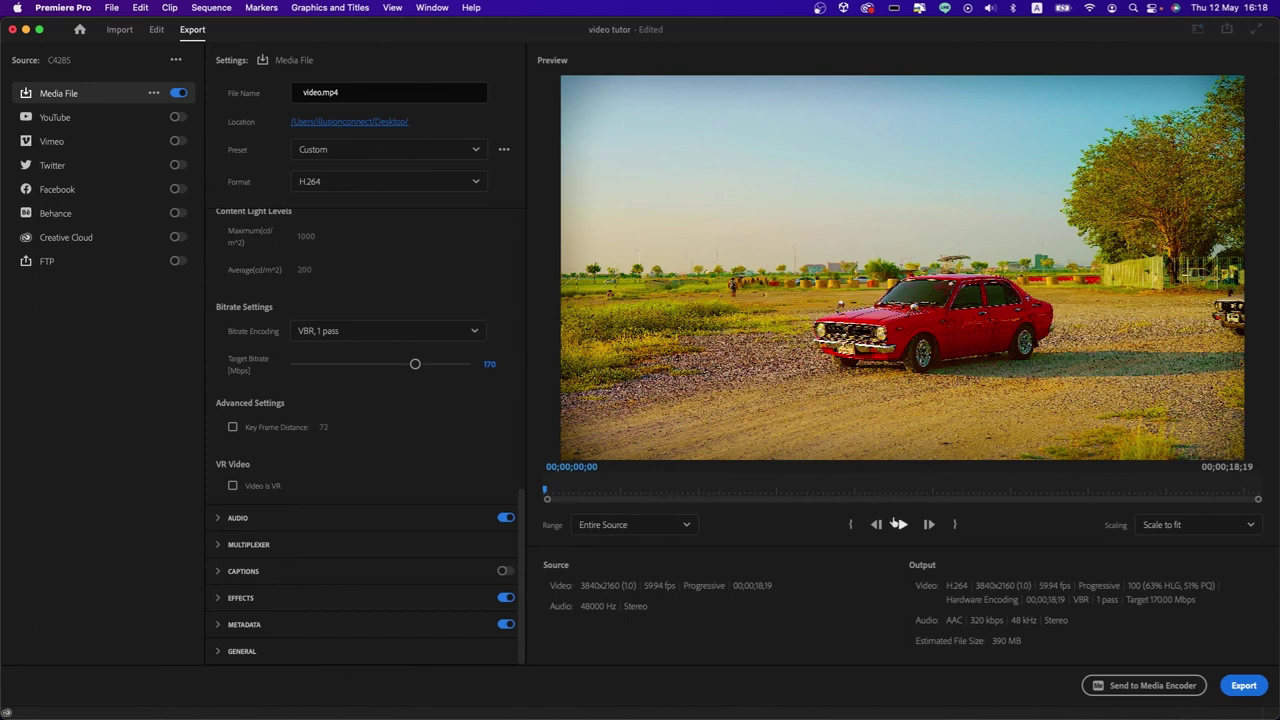
Preview the montage in the export window, then export it as video.mp4.
left_click(903, 525)
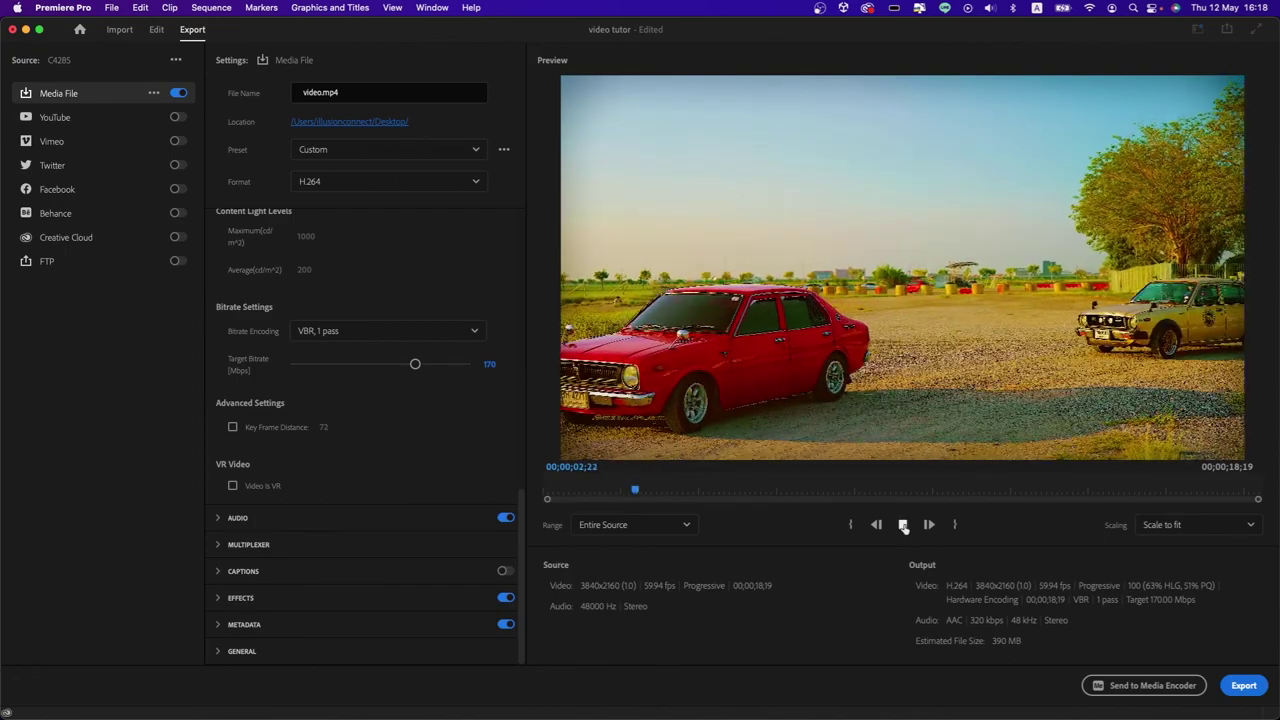
left_click(903, 525)
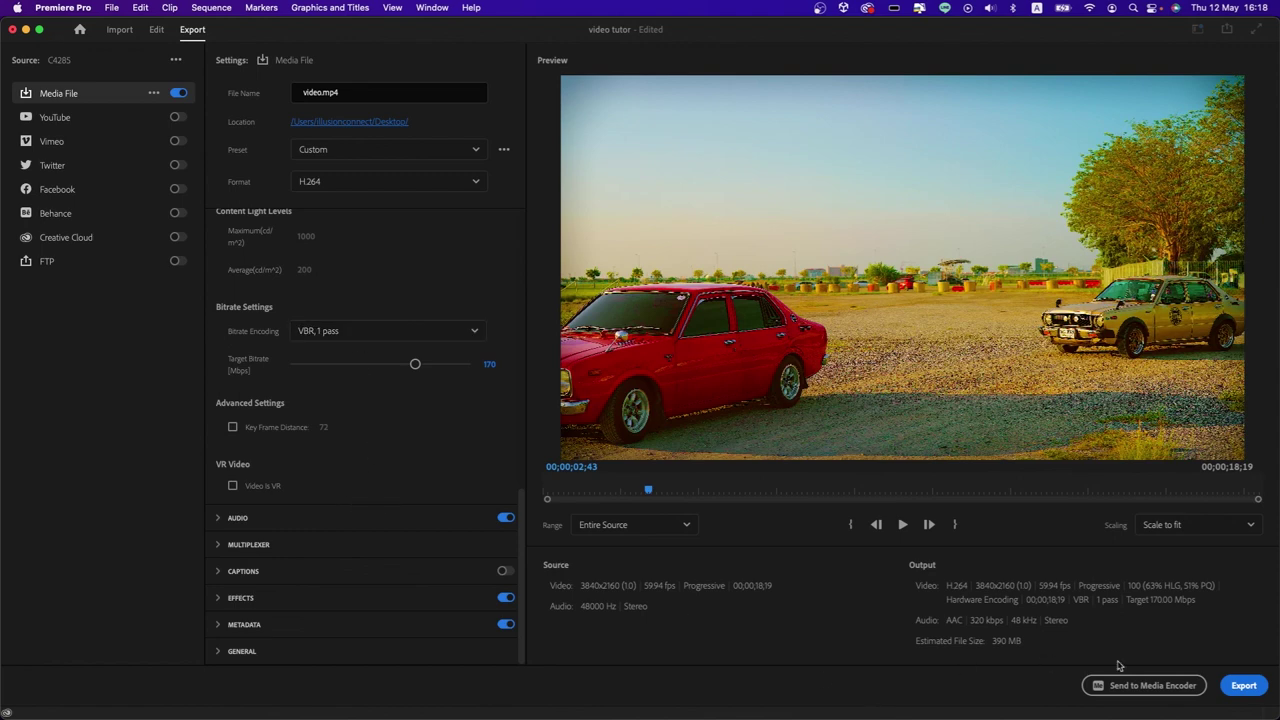
left_click(1249, 686)
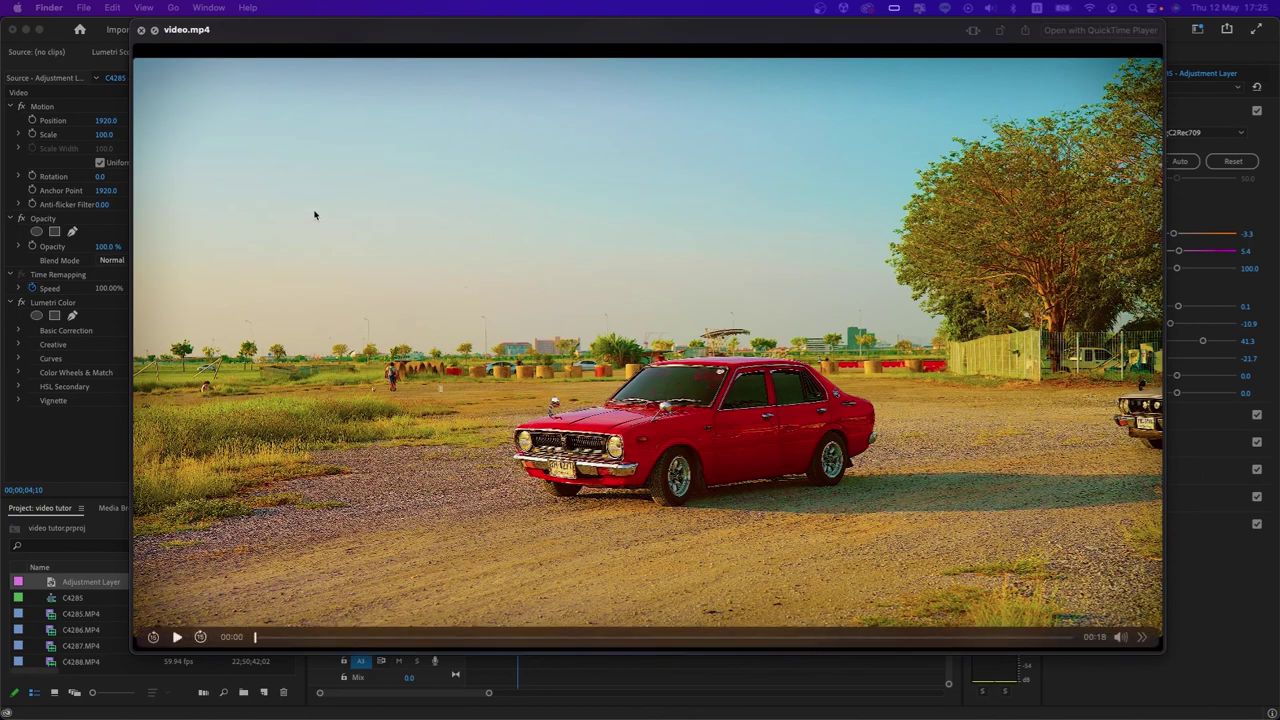
Play the exported video.mp4 full screen in Quick Look, then exit and replay it.
left_click(156, 31)
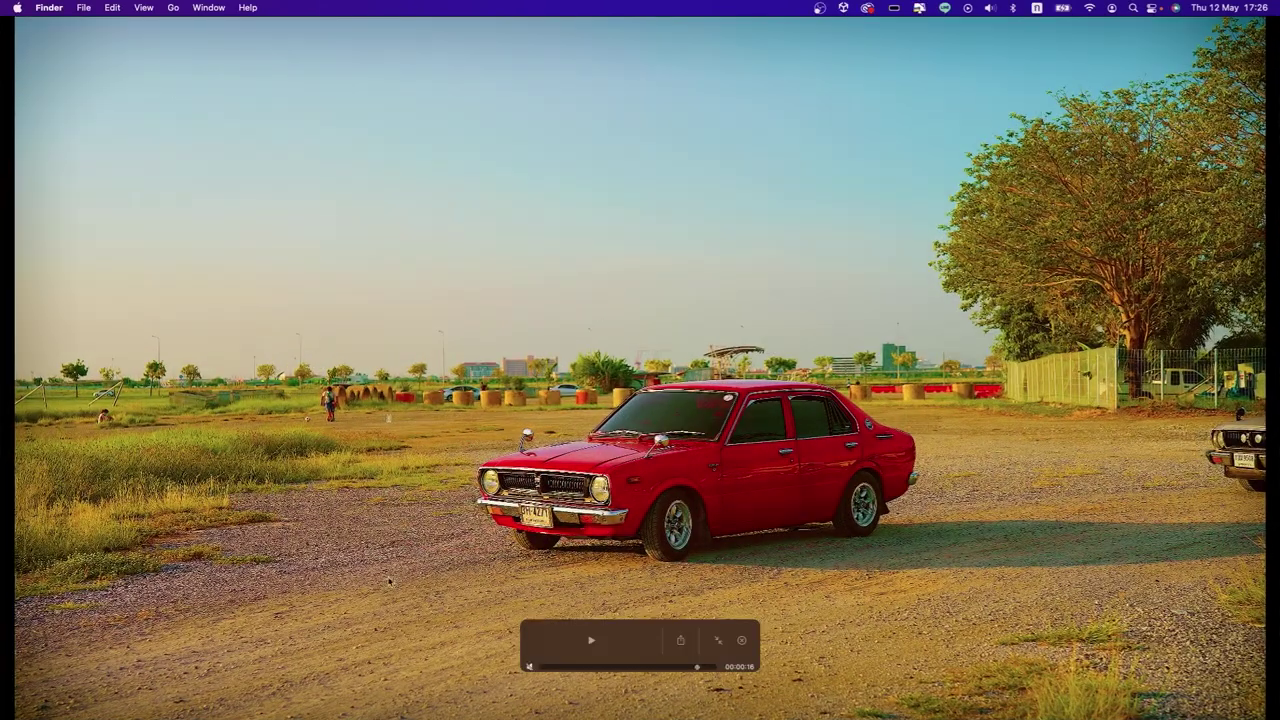
left_click(588, 653)
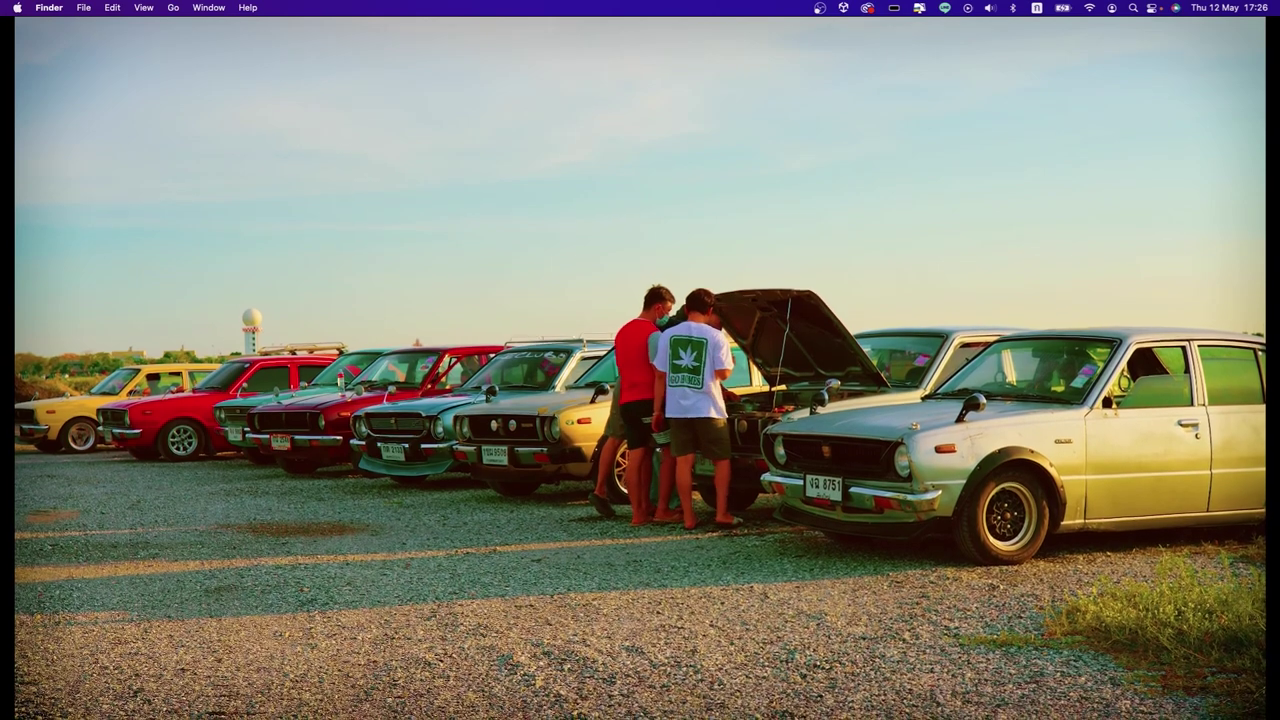
key("Escape")
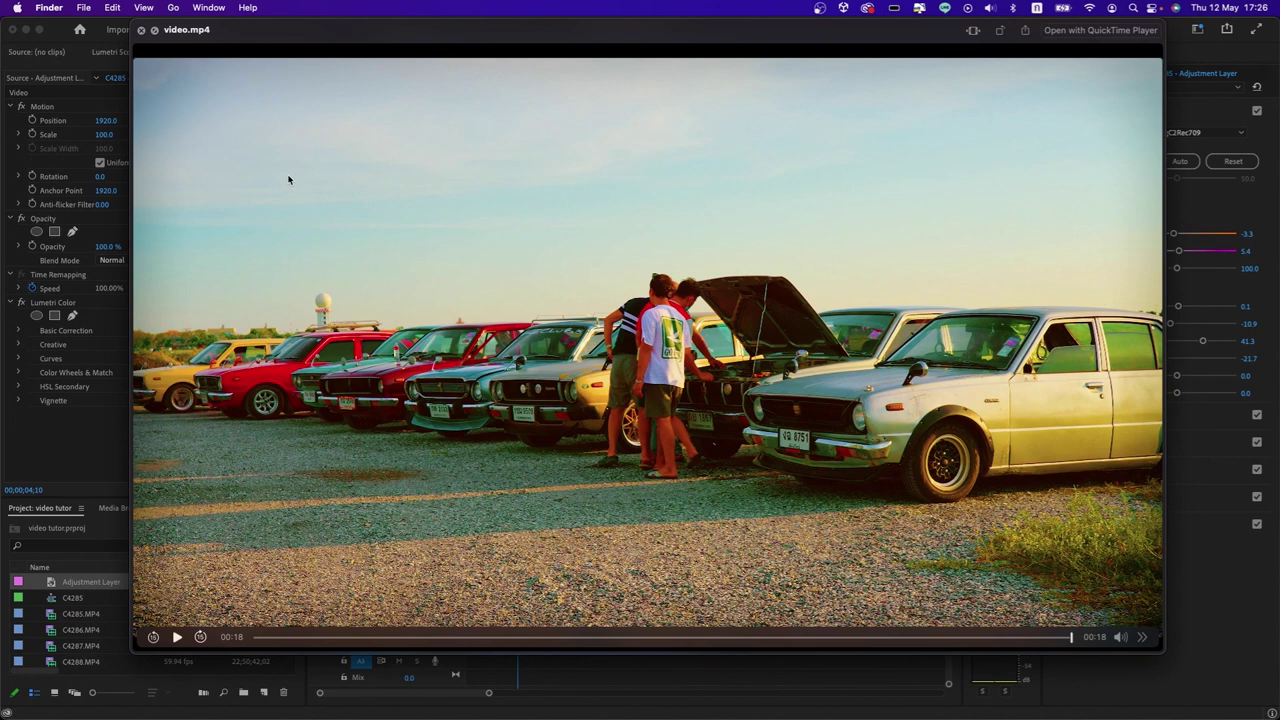
key("space")
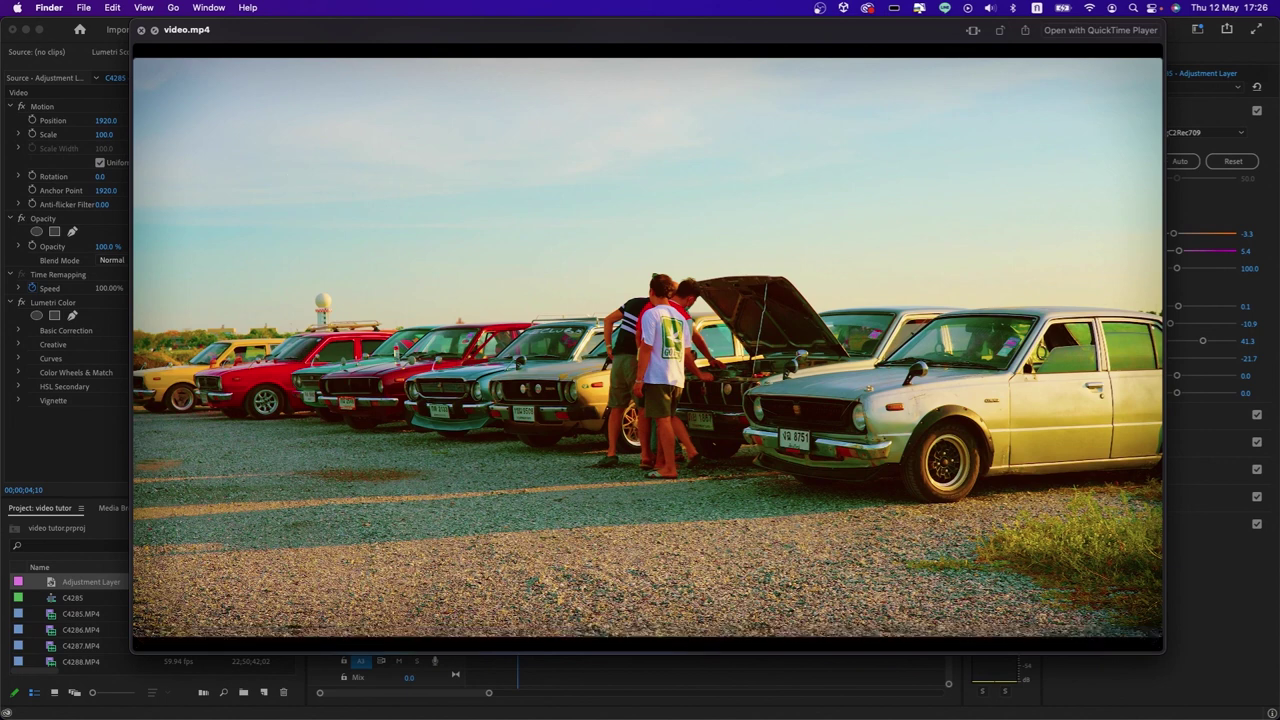